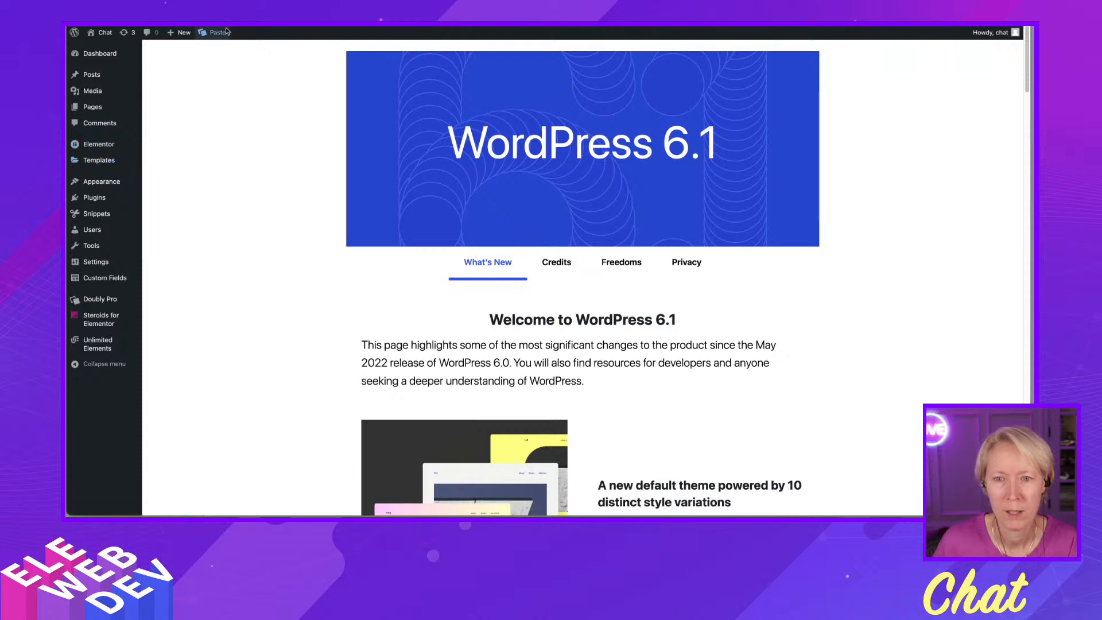
# - Update the Twenty Twenty theme from the WordPress Updates page
pyautogui.moveTo(104, 59)
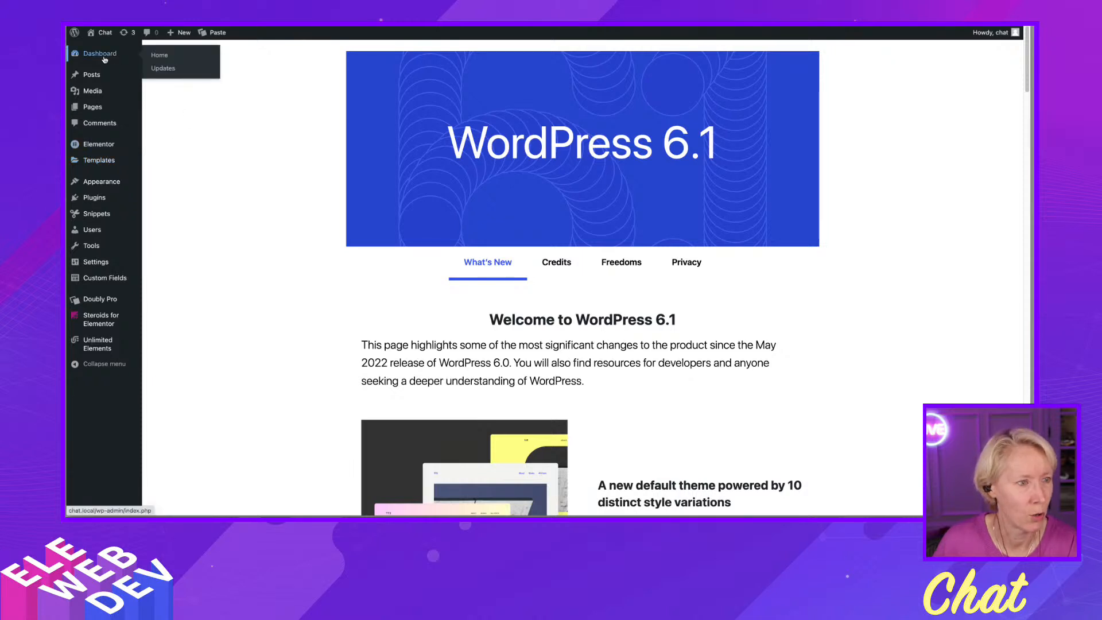
pyautogui.click(104, 60)
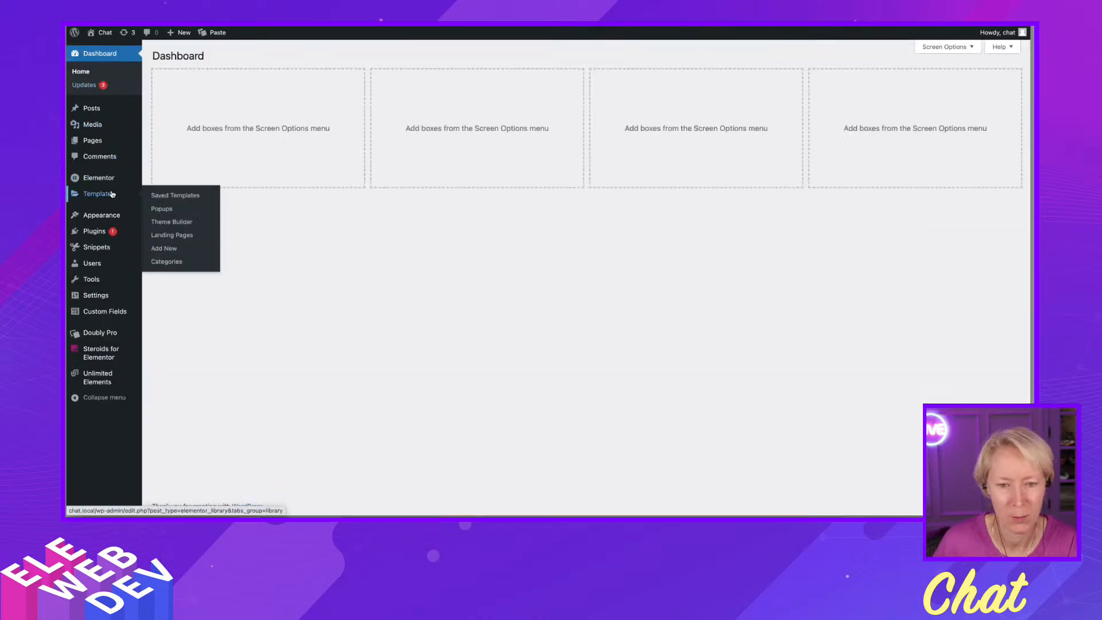
pyautogui.click(95, 87)
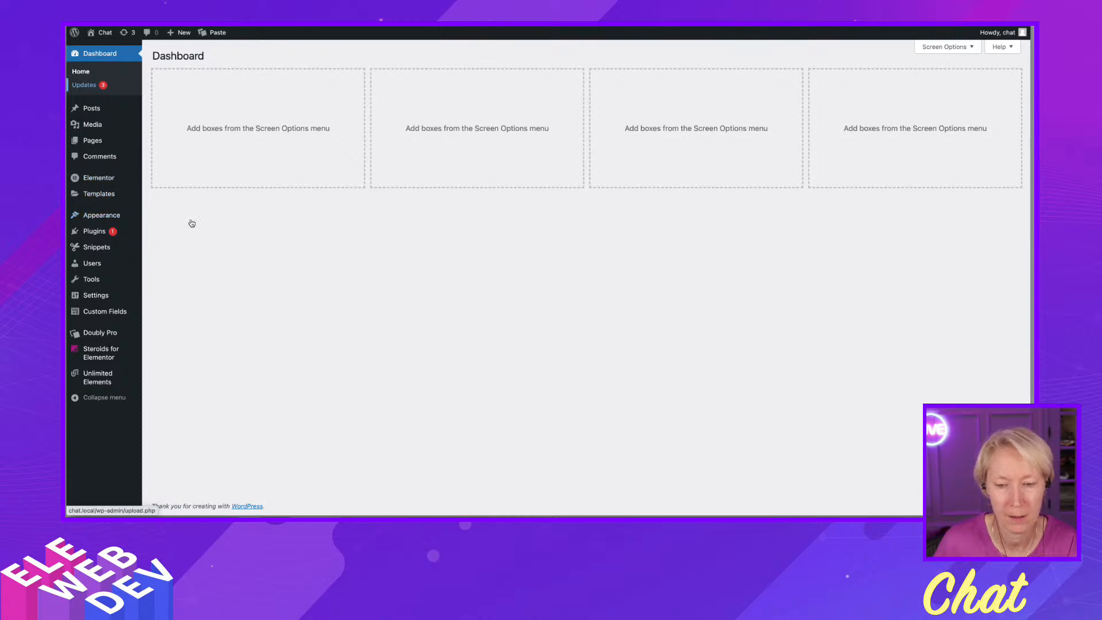
pyautogui.click(161, 340)
pyautogui.click(171, 298)
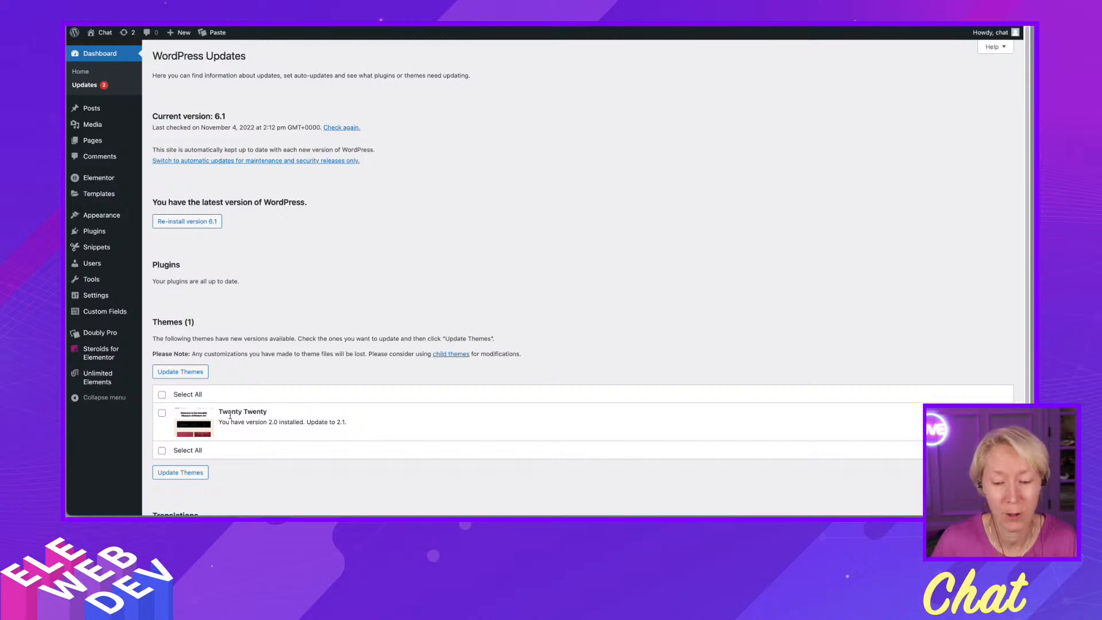
pyautogui.click(163, 412)
pyautogui.click(178, 371)
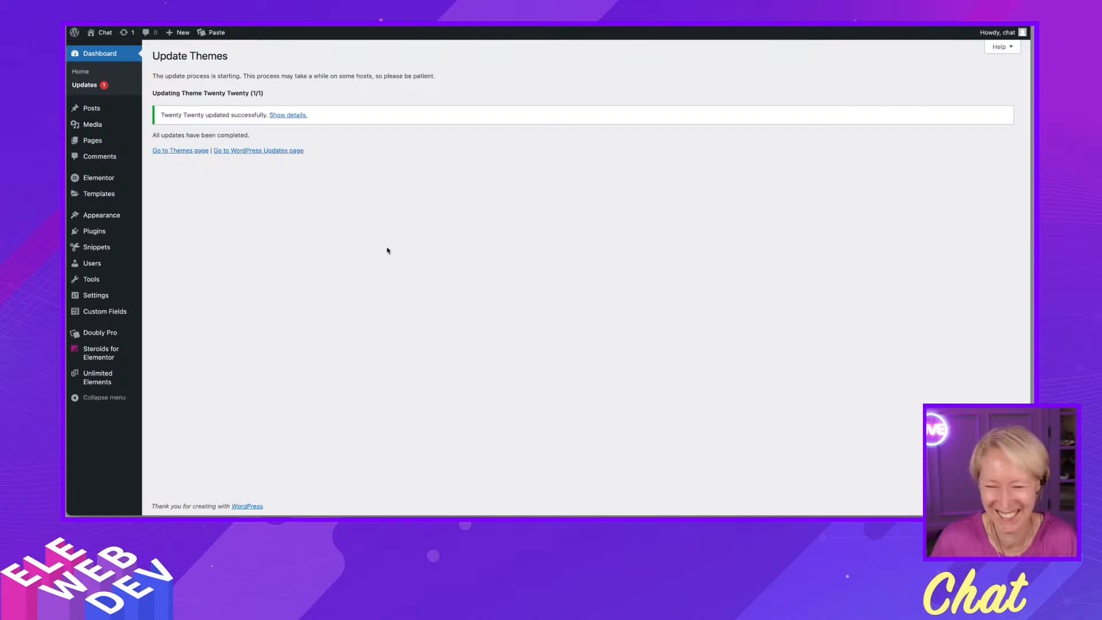
# - Browse the Updates, Elementor settings and installed plugins pages
pyautogui.click(85, 87)
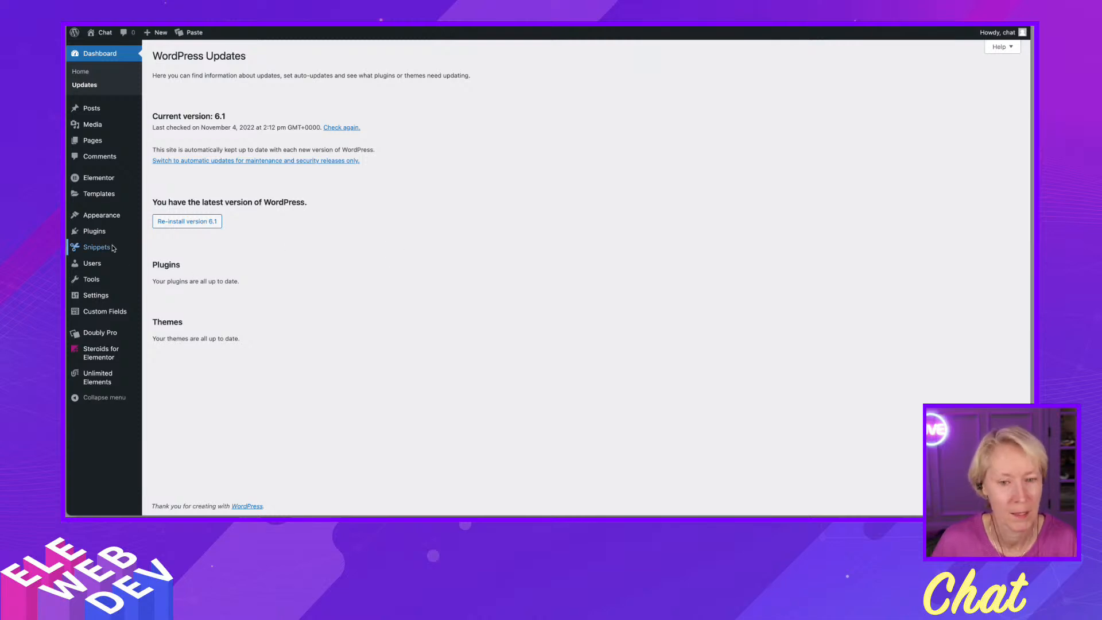
pyautogui.click(104, 181)
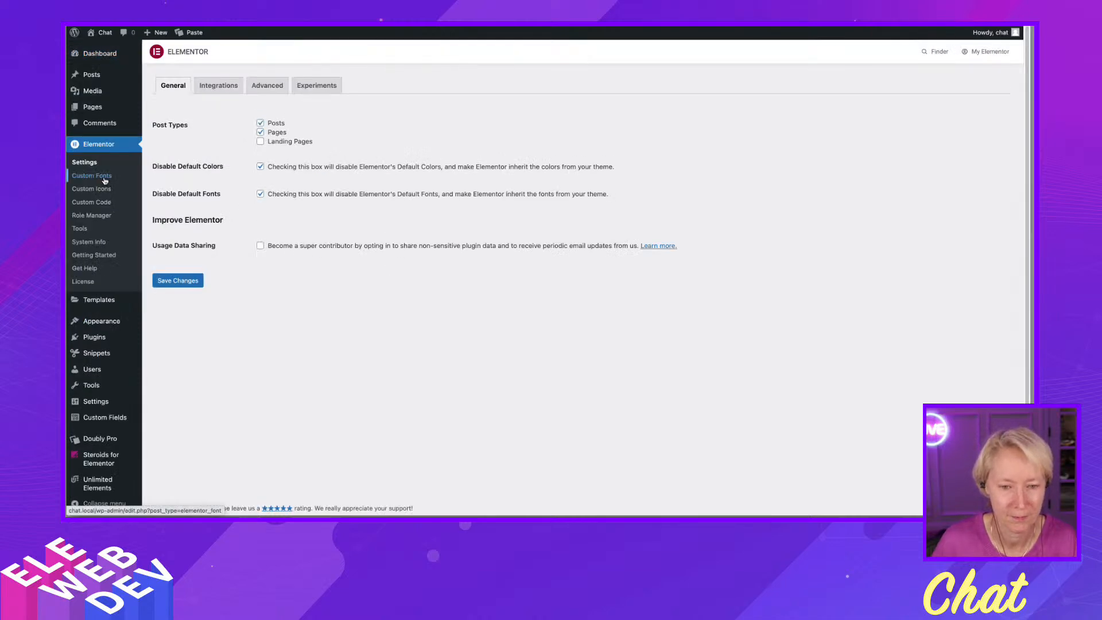
pyautogui.click(98, 338)
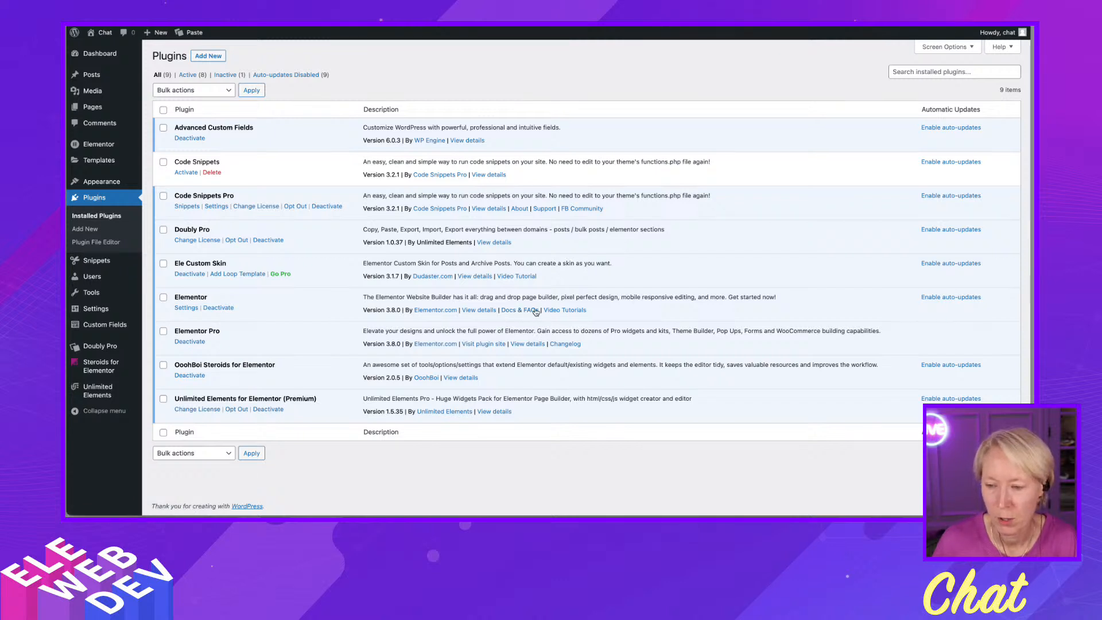
# - Open the Elementor plugin's changelog and follow the link for the Dynamic Tags for Global Colors issue #15135
pyautogui.click(478, 311)
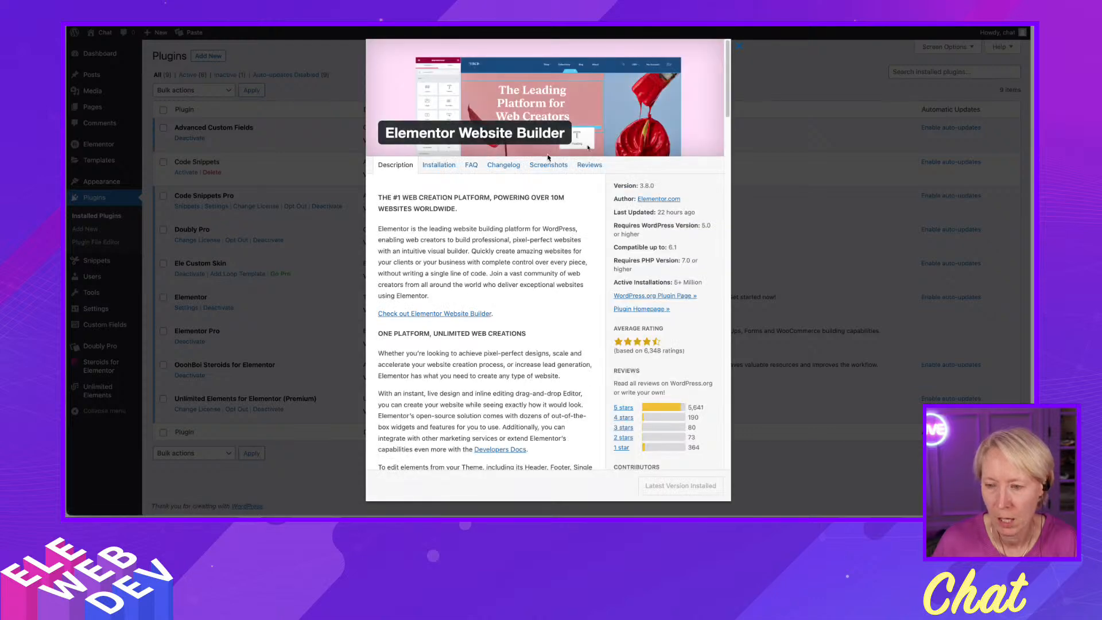
pyautogui.click(508, 166)
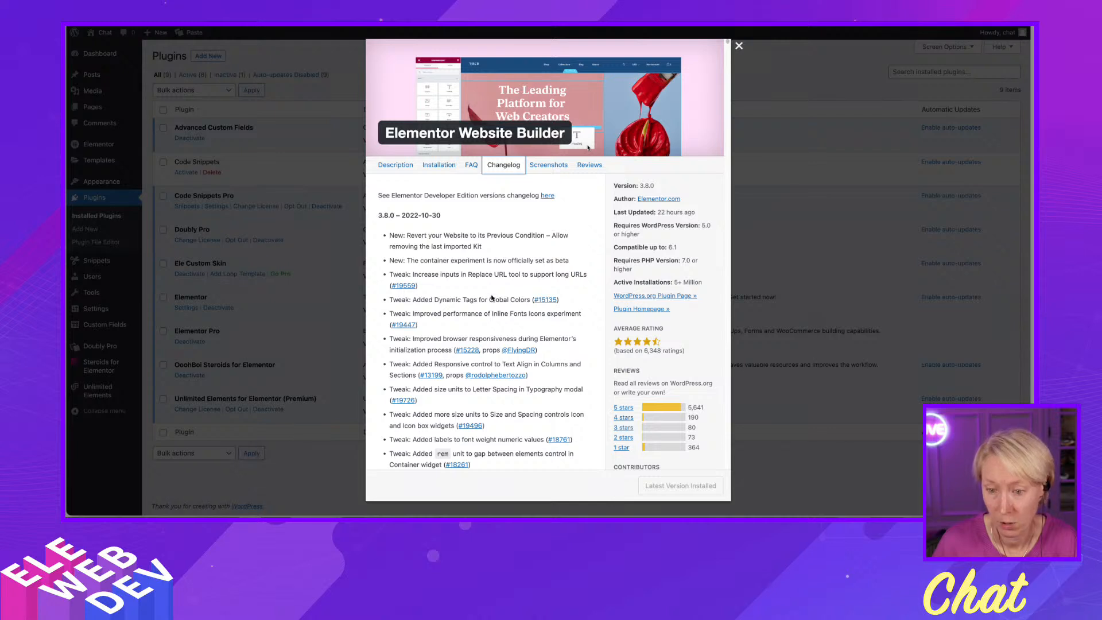
pyautogui.scroll(-2, 491, 294)
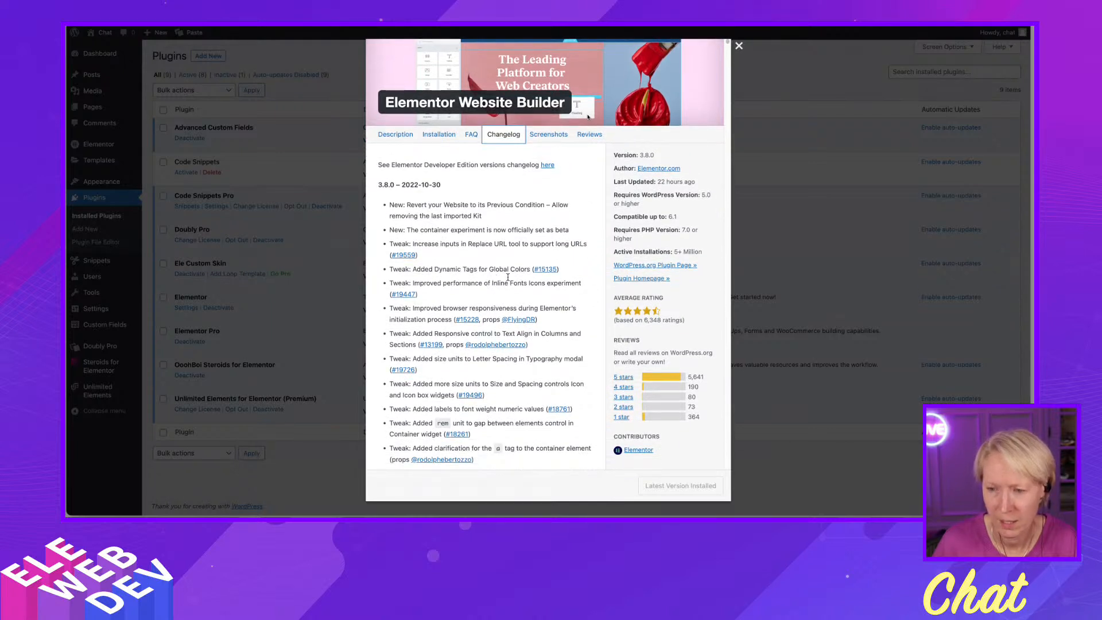
pyautogui.click(394, 252)
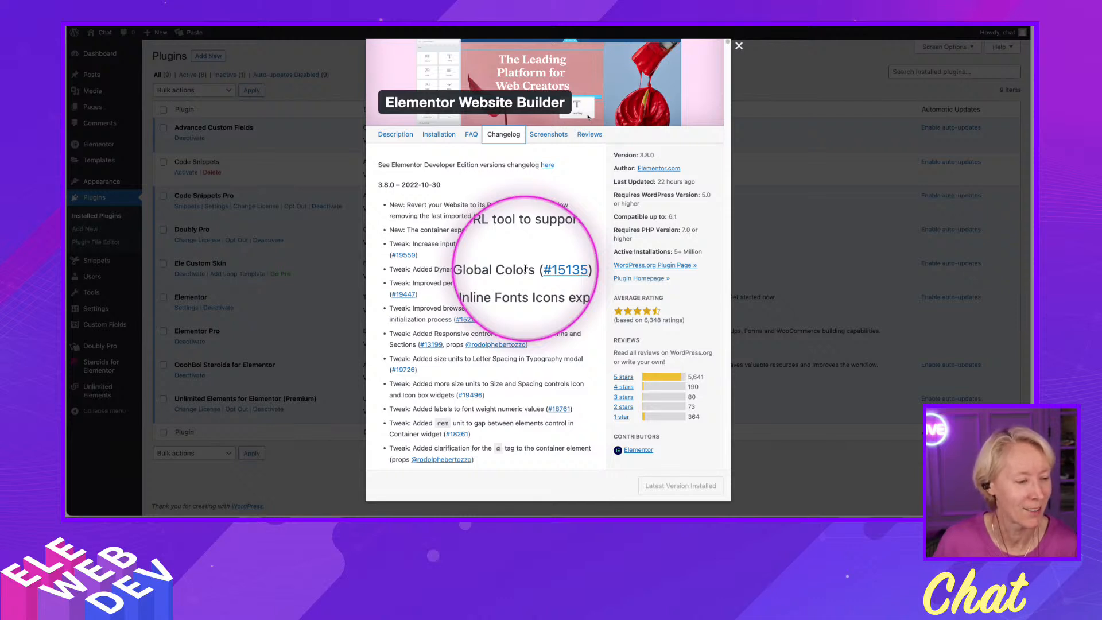
pyautogui.hotkey('alt', 'a')
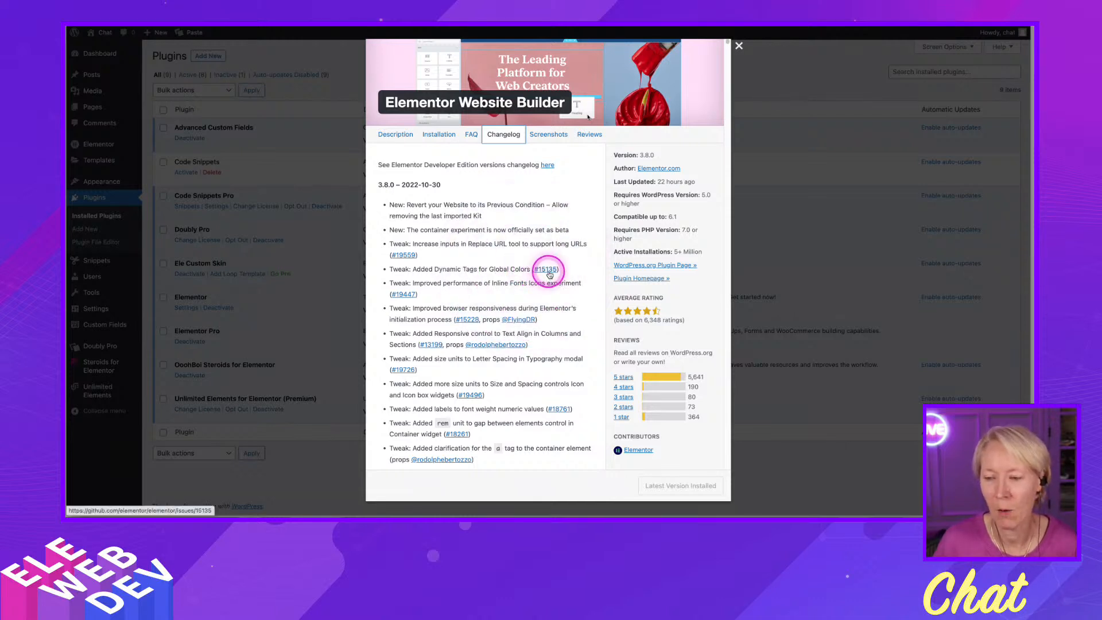
pyautogui.click(546, 269)
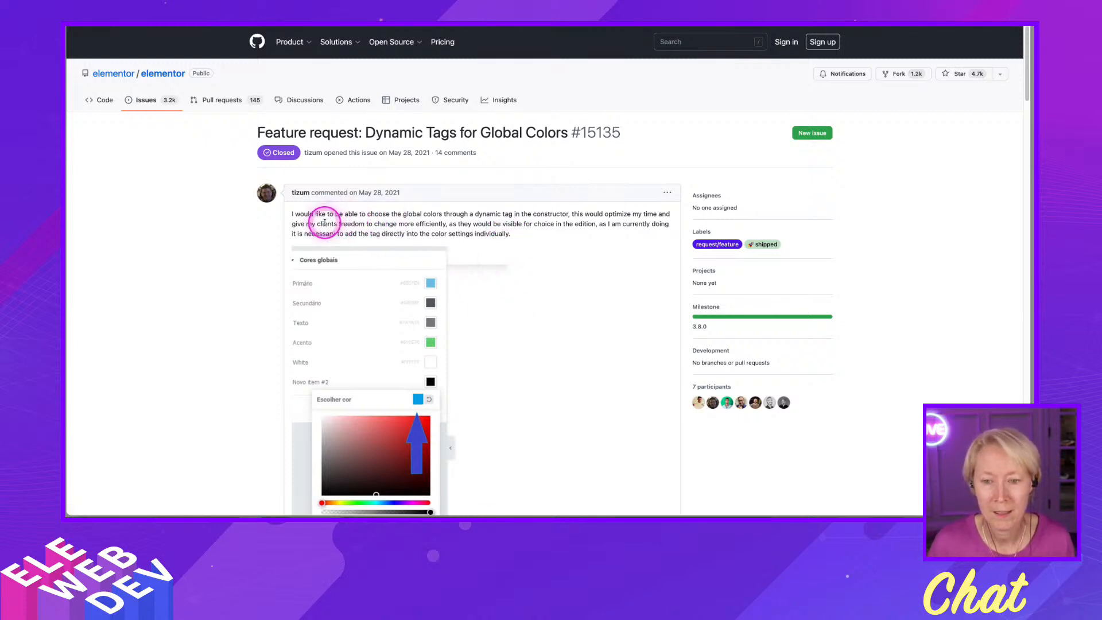
# - Read through the GitHub feature request discussion about dynamic tags for global colors
pyautogui.hotkey('ctrl', 'alt', 'm')
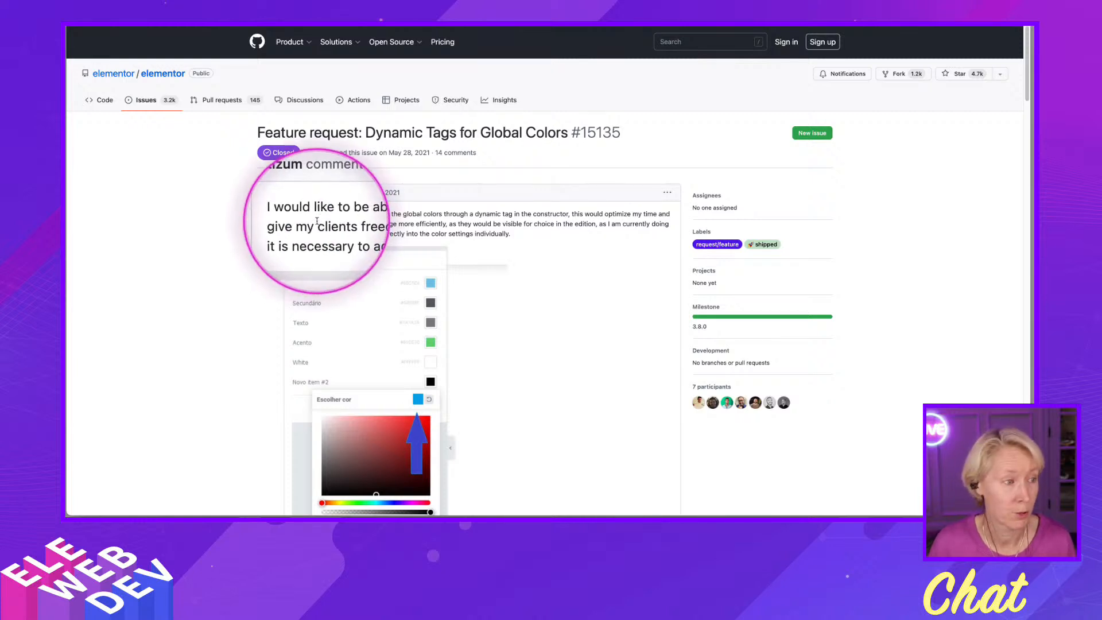
pyautogui.hotkey('ctrl', 'alt', 'm')
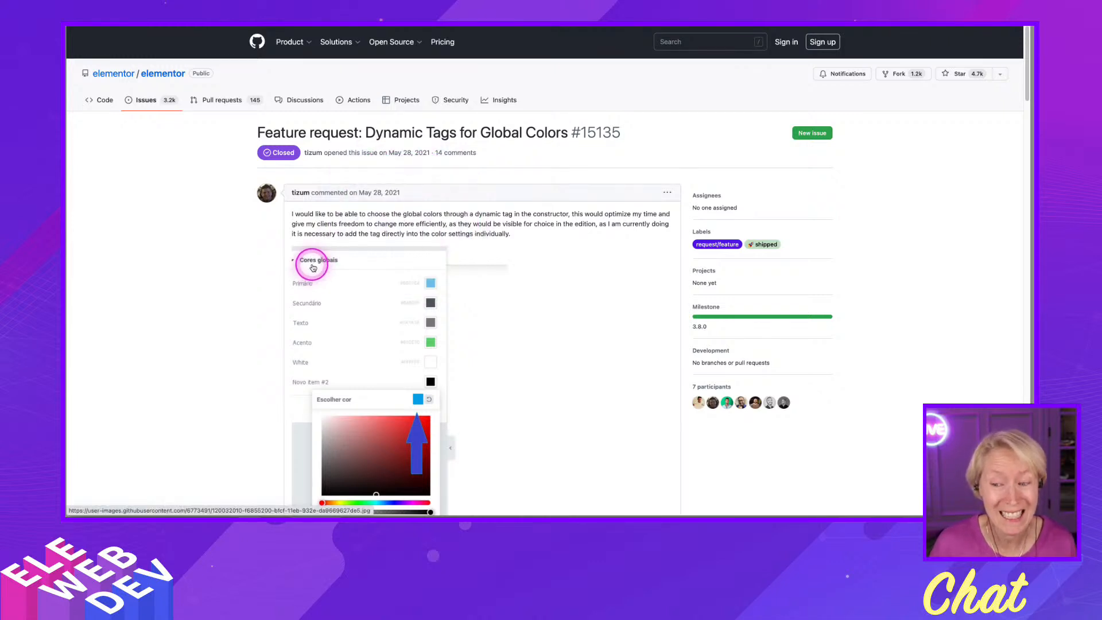
pyautogui.hotkey('alt', 'a')
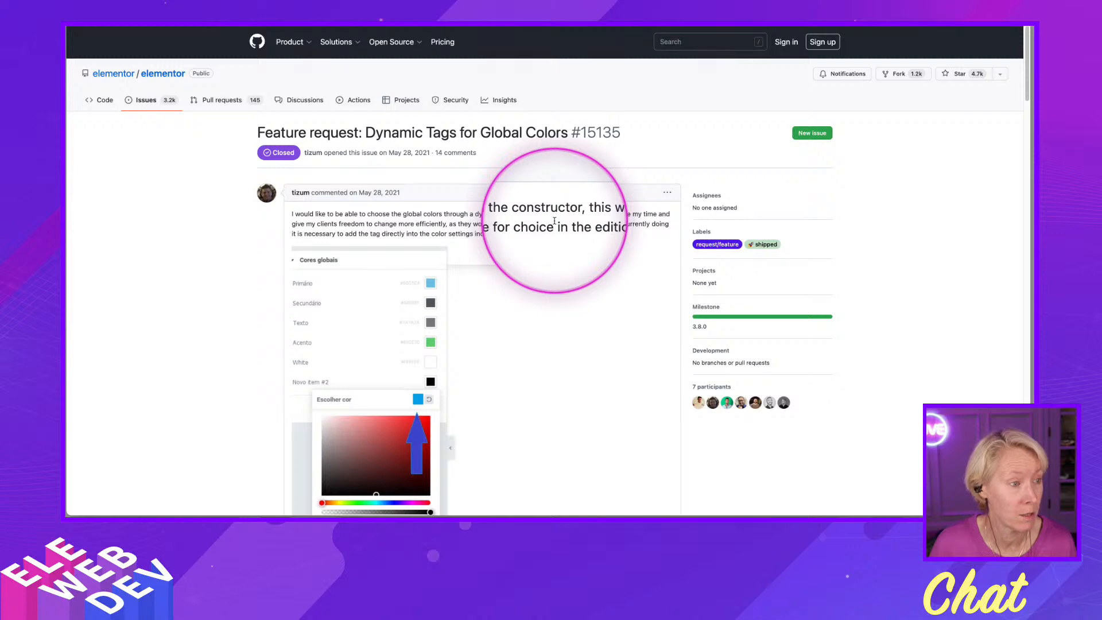
pyautogui.hotkey('alt', 'a')
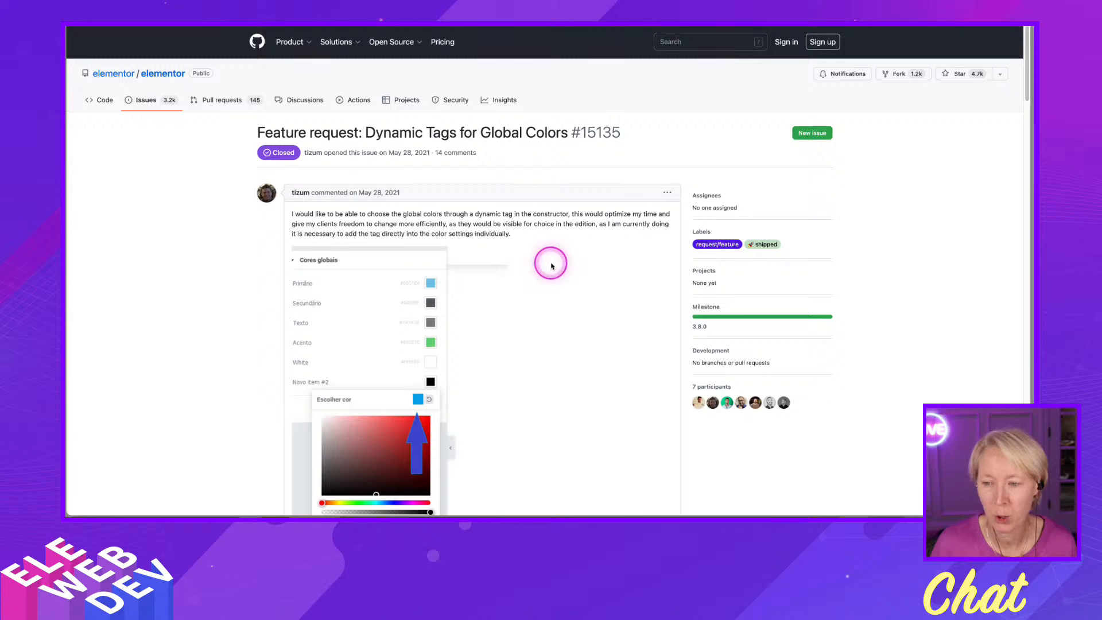
pyautogui.hotkey('alt', 'a')
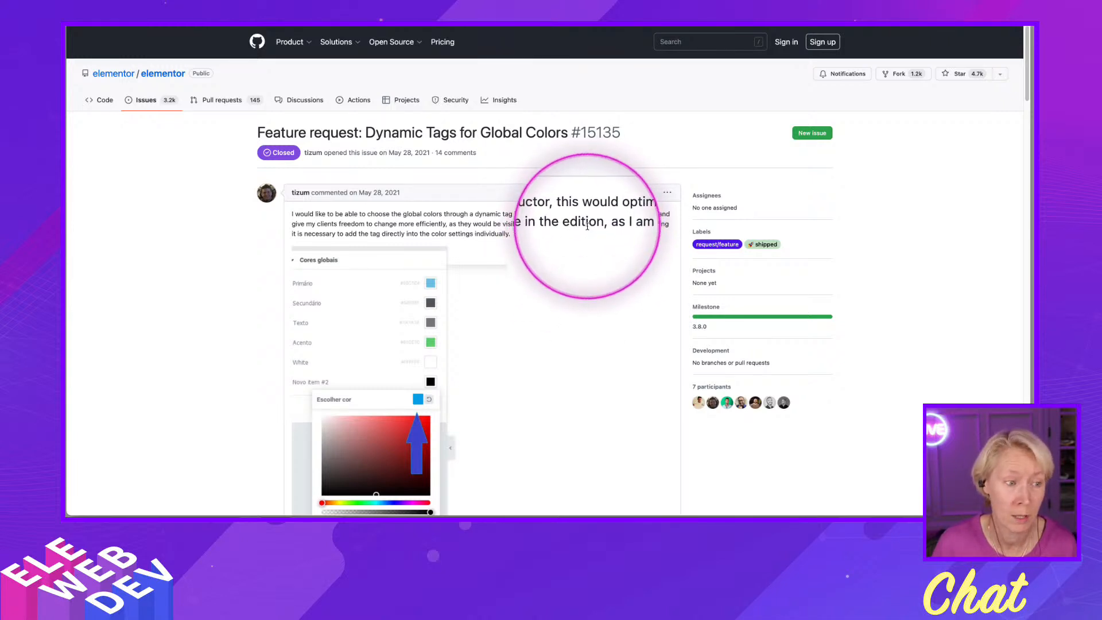
pyautogui.hotkey('alt', 'a')
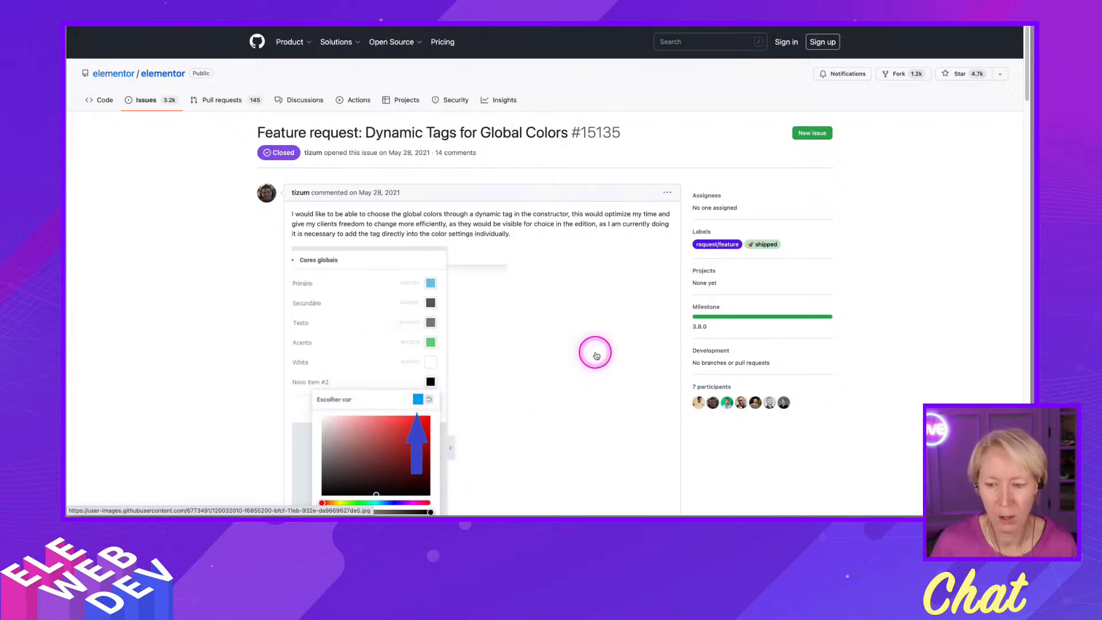
pyautogui.scroll(-2, 586, 359)
pyautogui.scroll(-2, 585, 361)
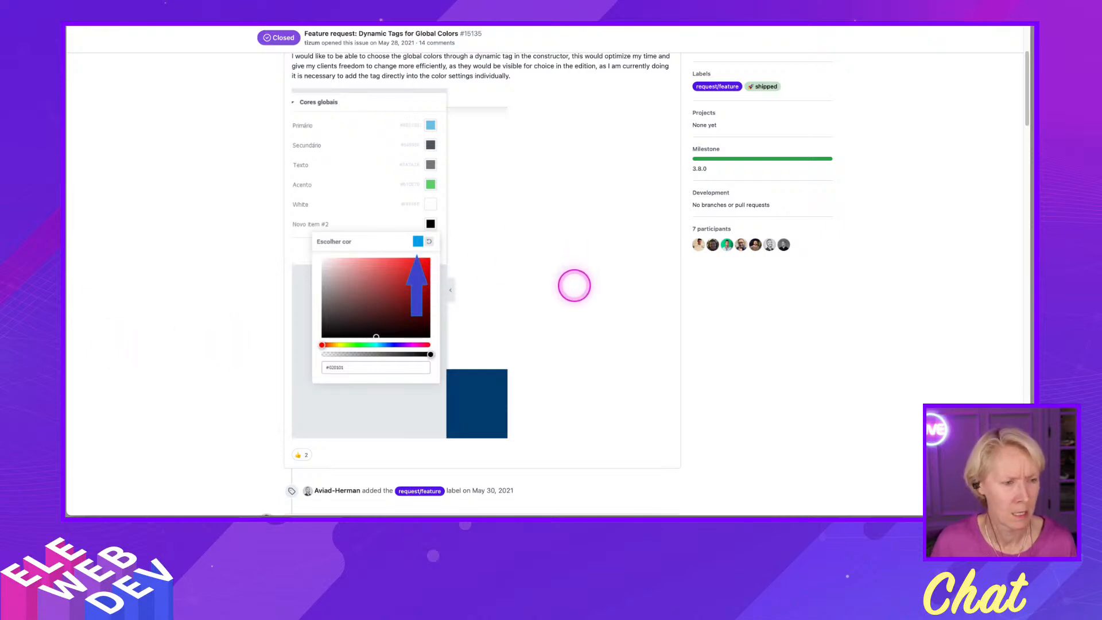
pyautogui.scroll(-5, 574, 285)
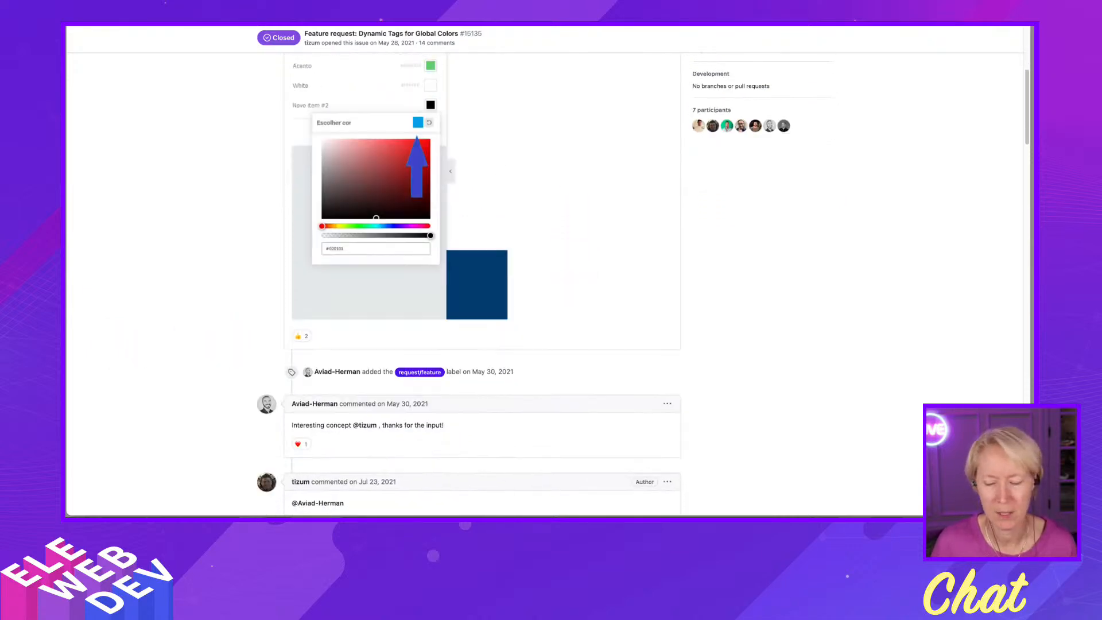
pyautogui.scroll(-6, 567, 286)
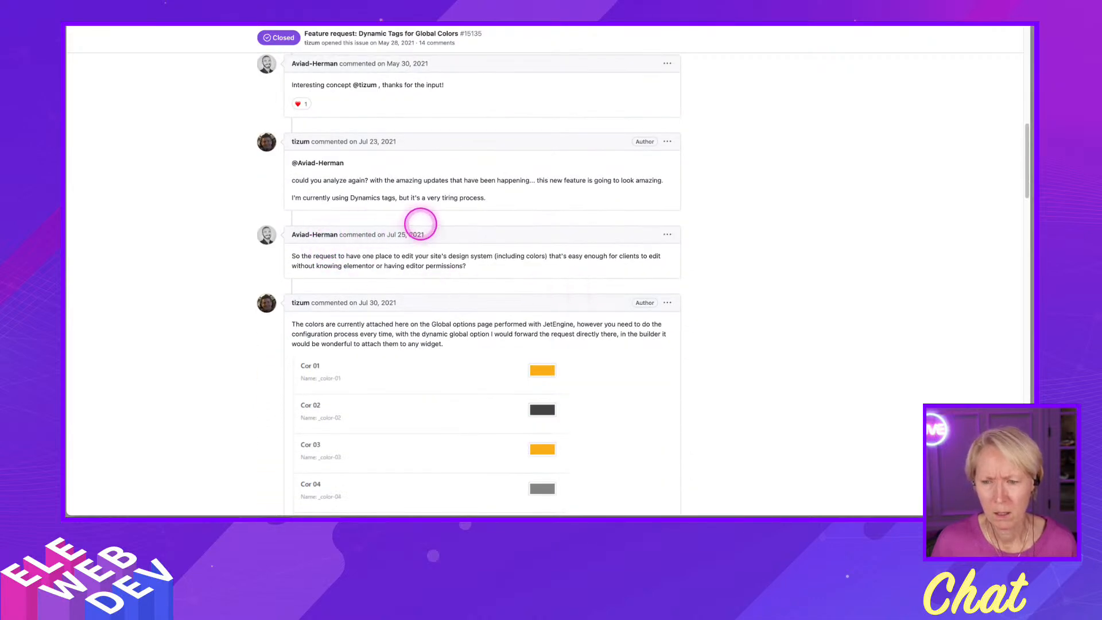
pyautogui.scroll(-5, 493, 236)
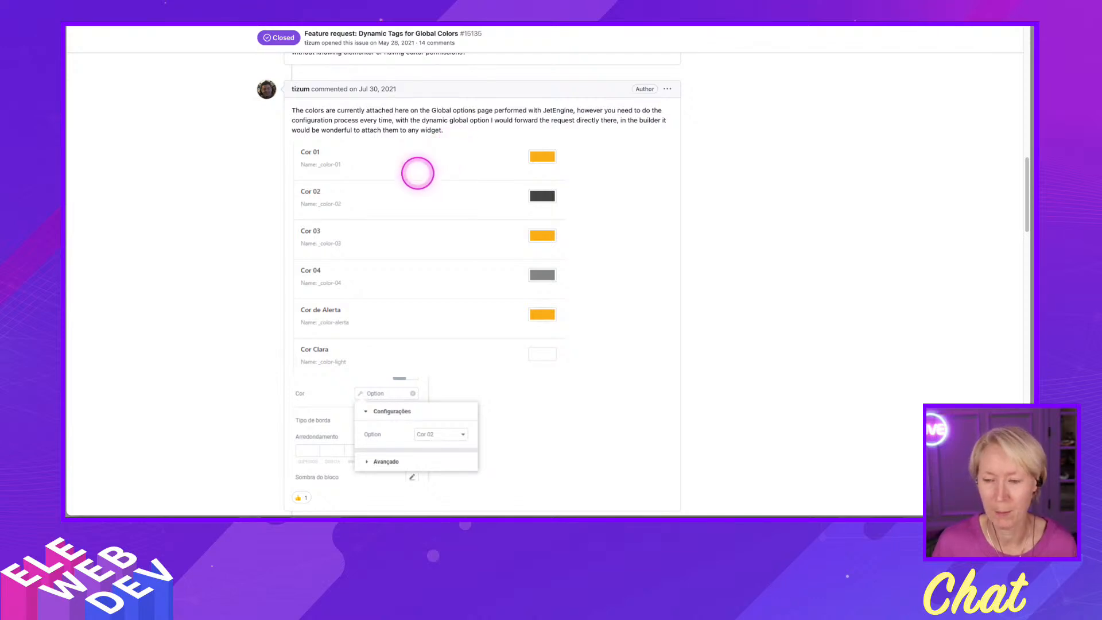
pyautogui.scroll(-3, 561, 411)
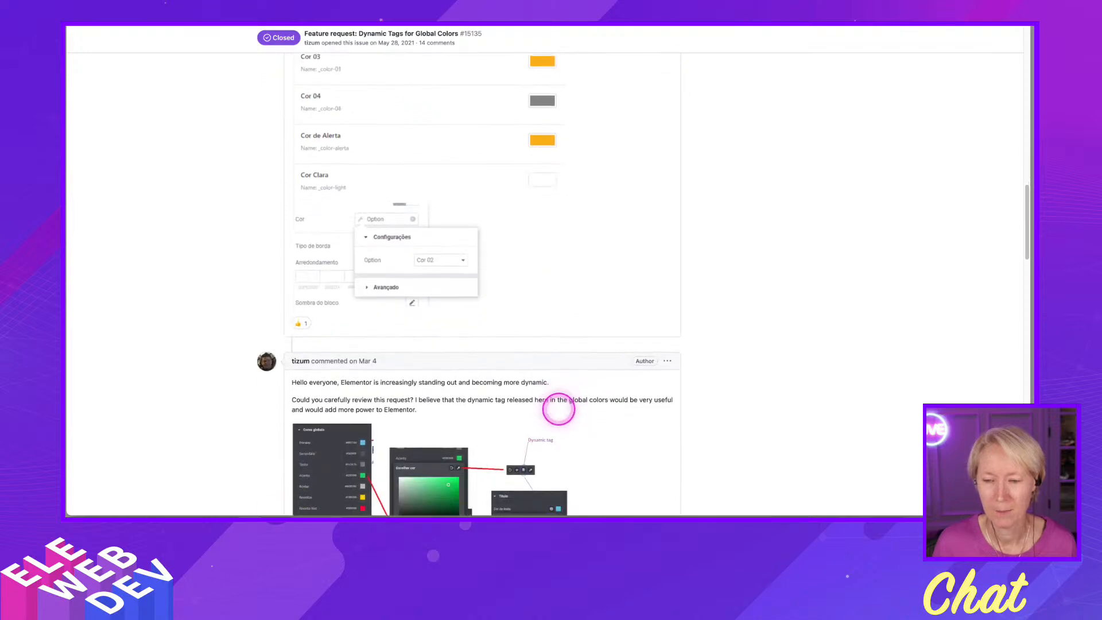
pyautogui.scroll(-4, 558, 409)
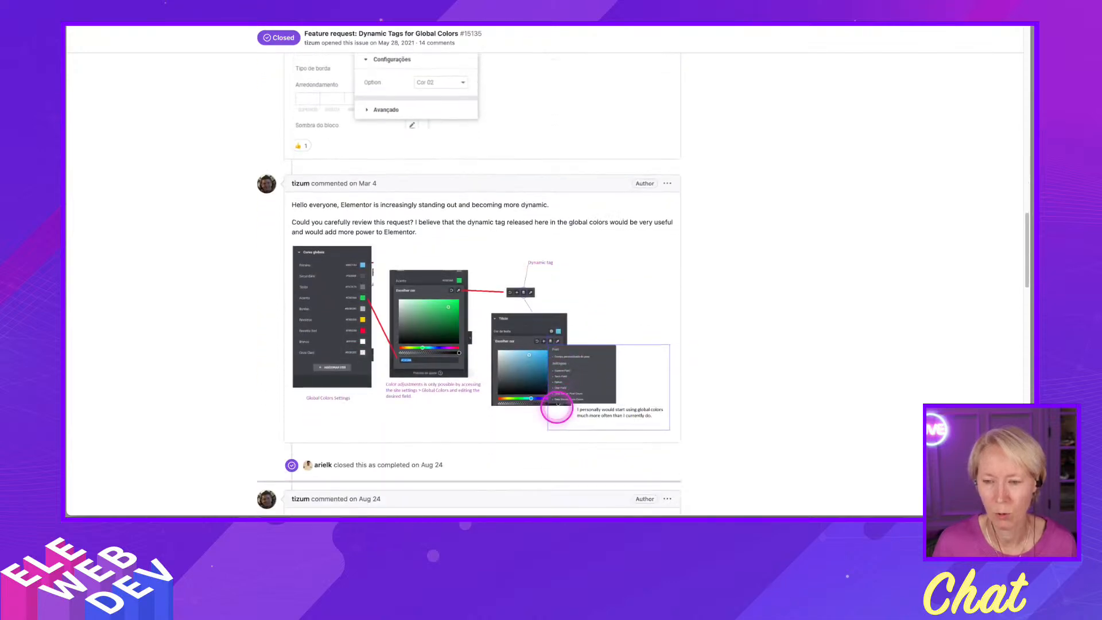
pyautogui.scroll(-1, 492, 400)
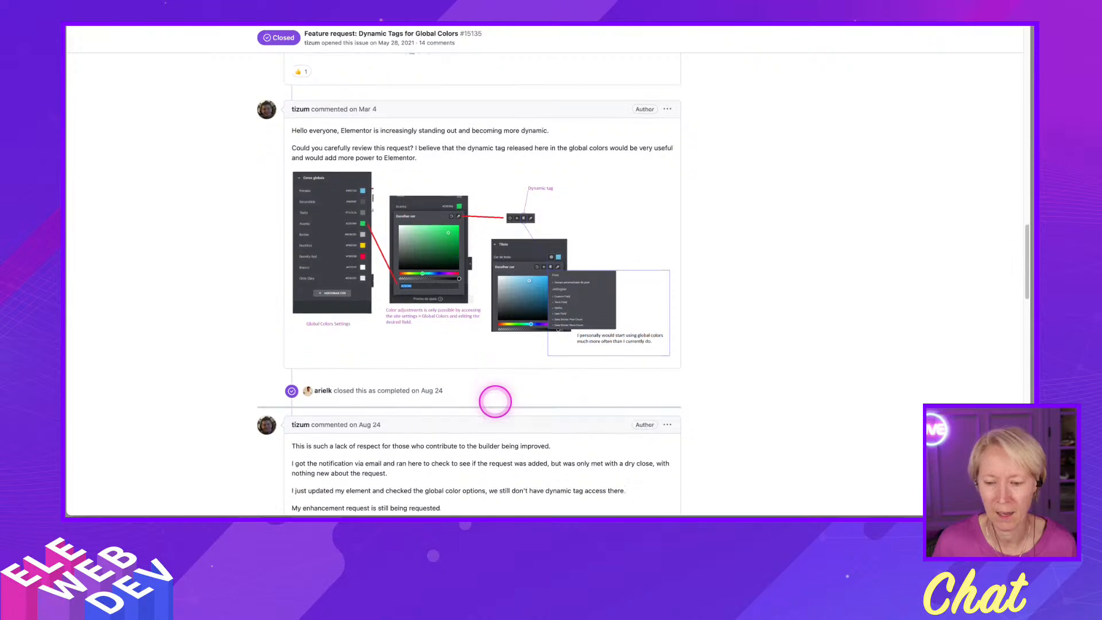
pyautogui.scroll(-1, 493, 400)
pyautogui.scroll(-1, 492, 400)
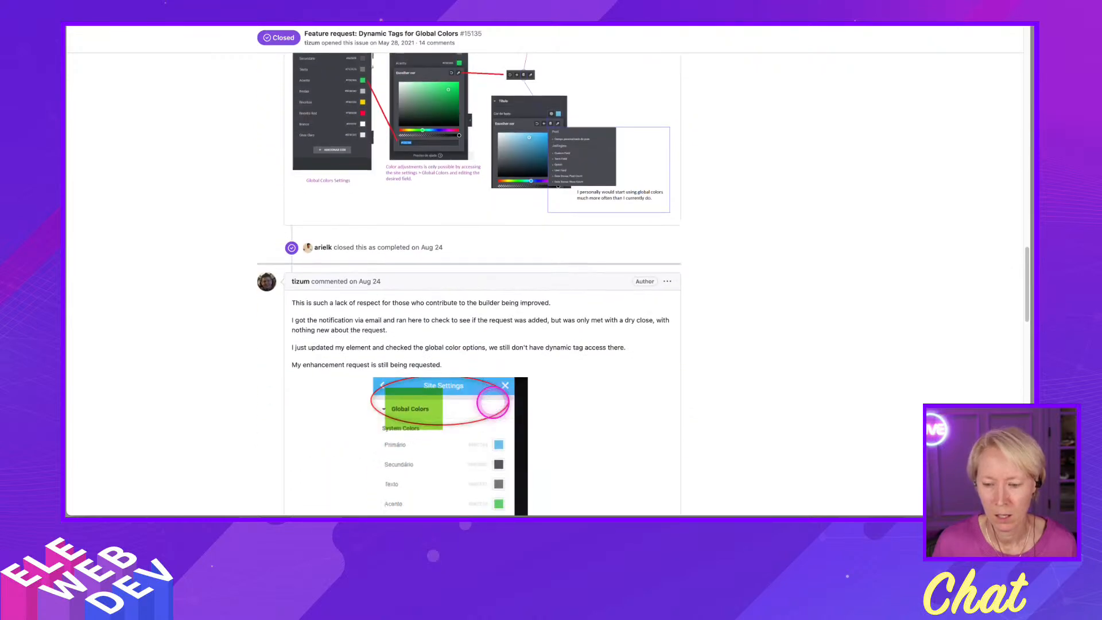
pyautogui.scroll(-3, 493, 400)
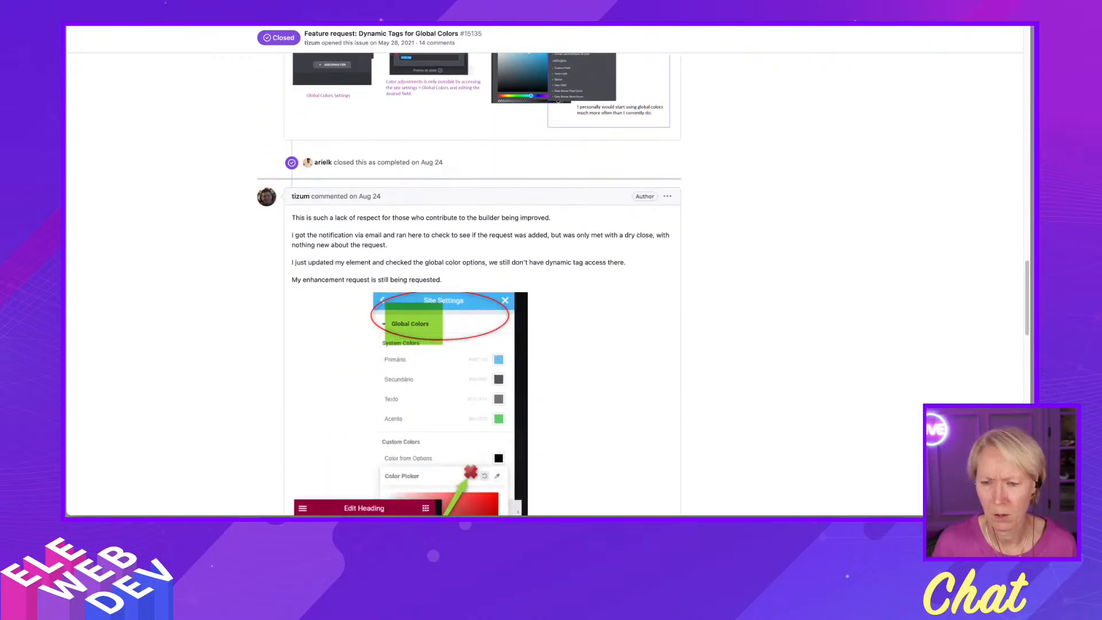
pyautogui.scroll(-6, 493, 400)
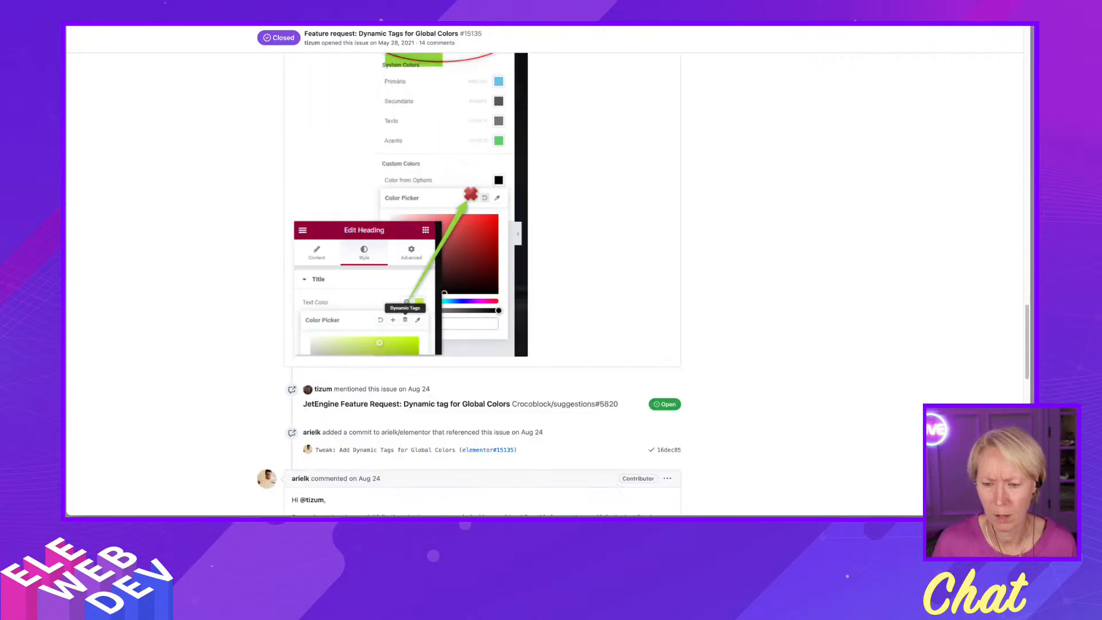
pyautogui.scroll(-4, 488, 402)
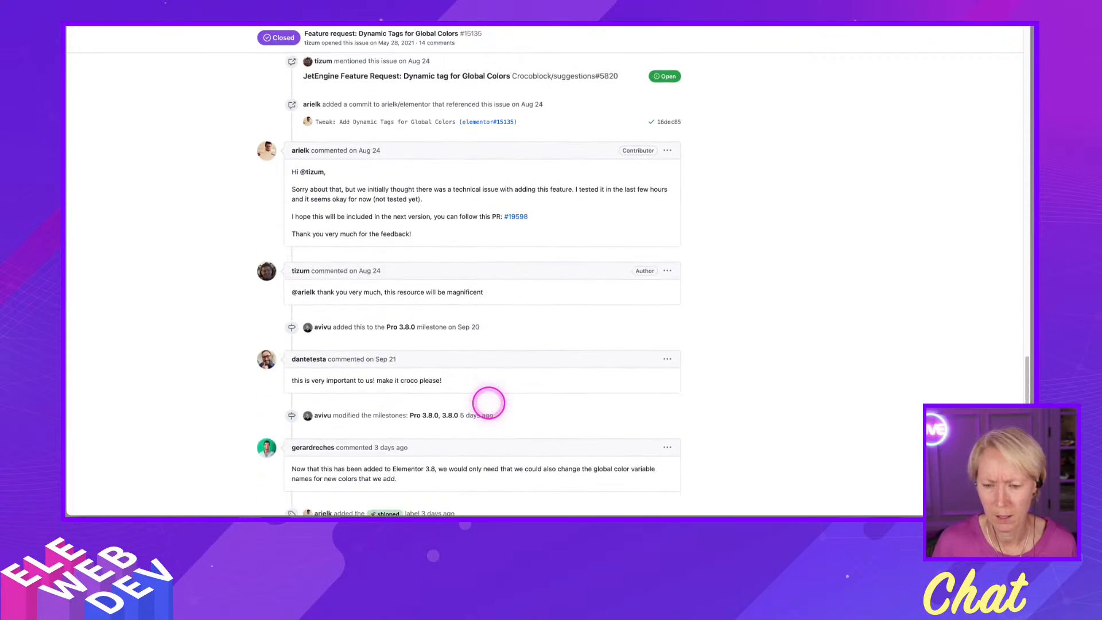
pyautogui.scroll(-5, 488, 403)
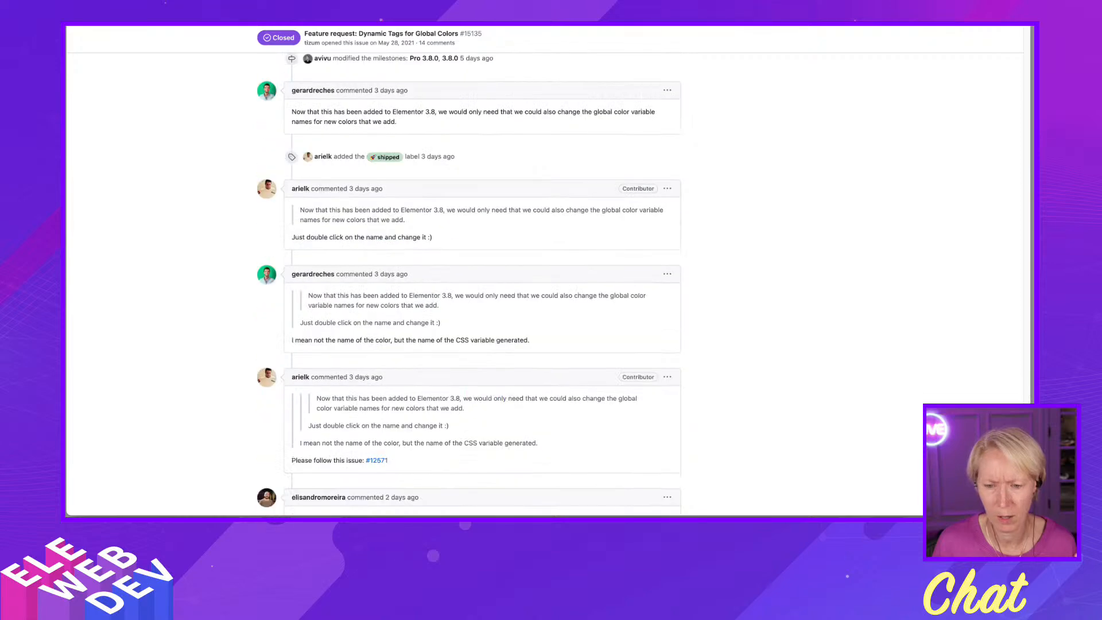
pyautogui.scroll(4, 488, 403)
pyautogui.scroll(12, 482, 404)
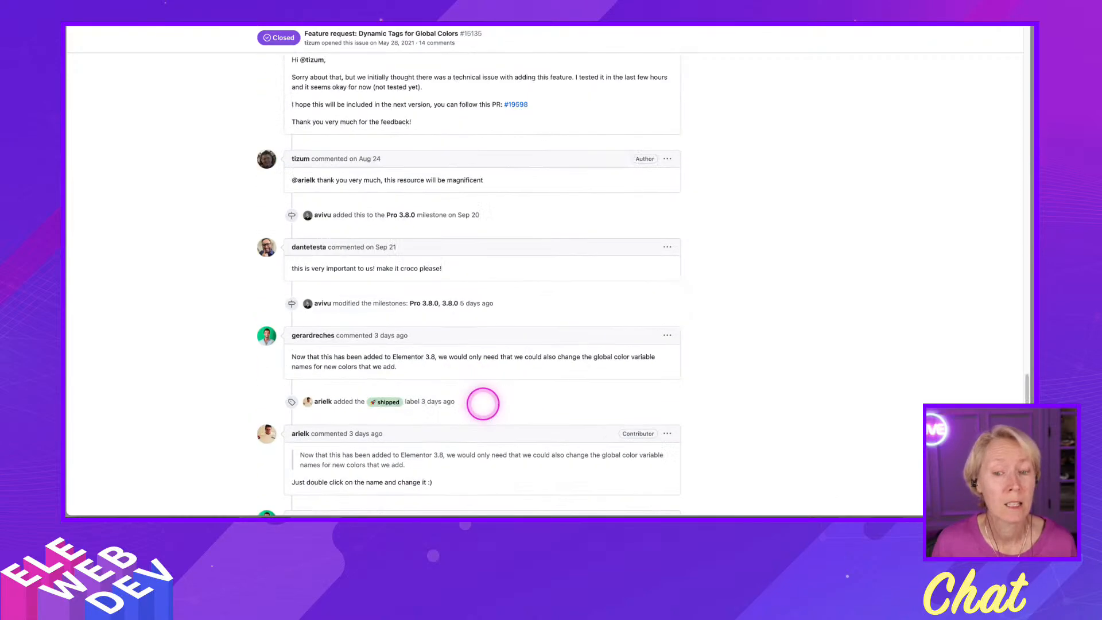
pyautogui.scroll(2, 483, 403)
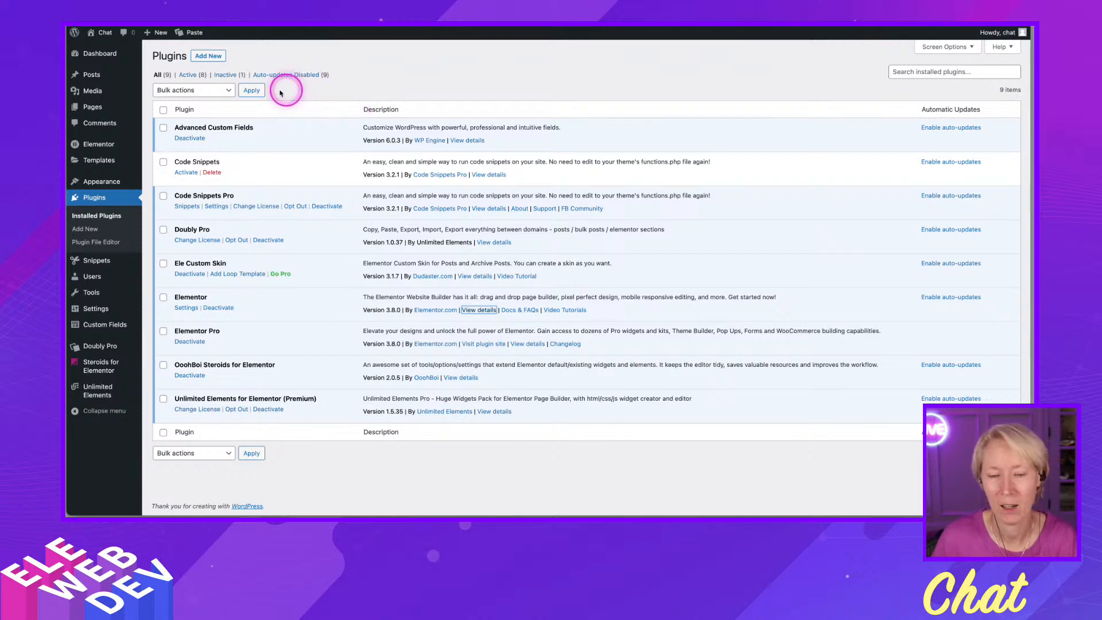
pyautogui.moveTo(120, 108)
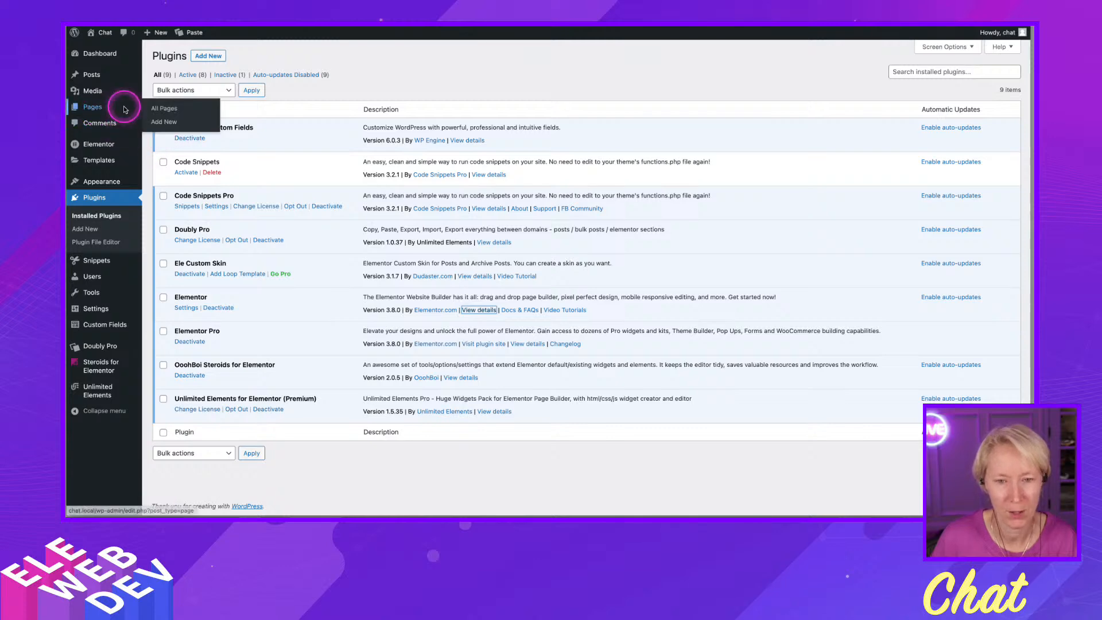
# - Open the Pages list and launch the Home page in the Elementor editor in a new tab
pyautogui.rightClick(170, 108)
pyautogui.click(188, 115)
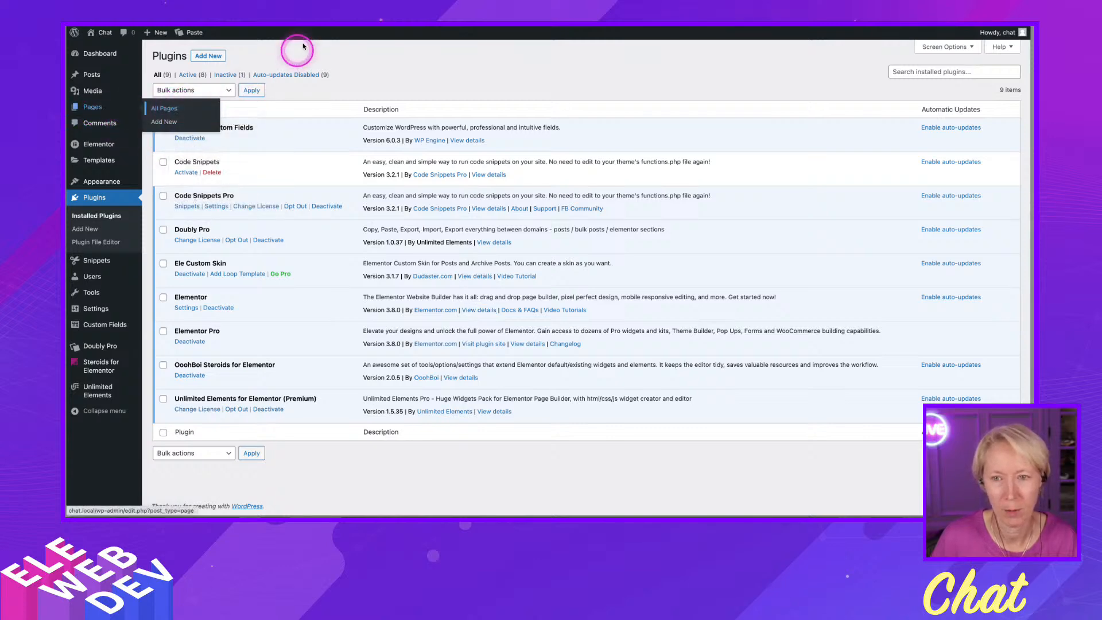
pyautogui.click(324, 26)
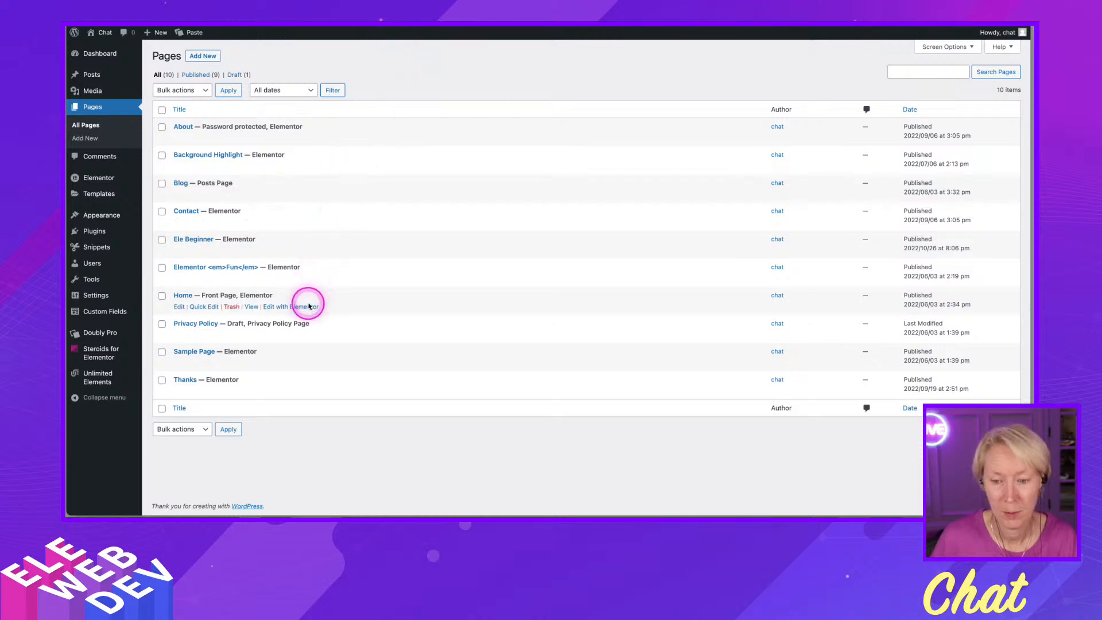
pyautogui.rightClick(315, 308)
pyautogui.click(315, 311)
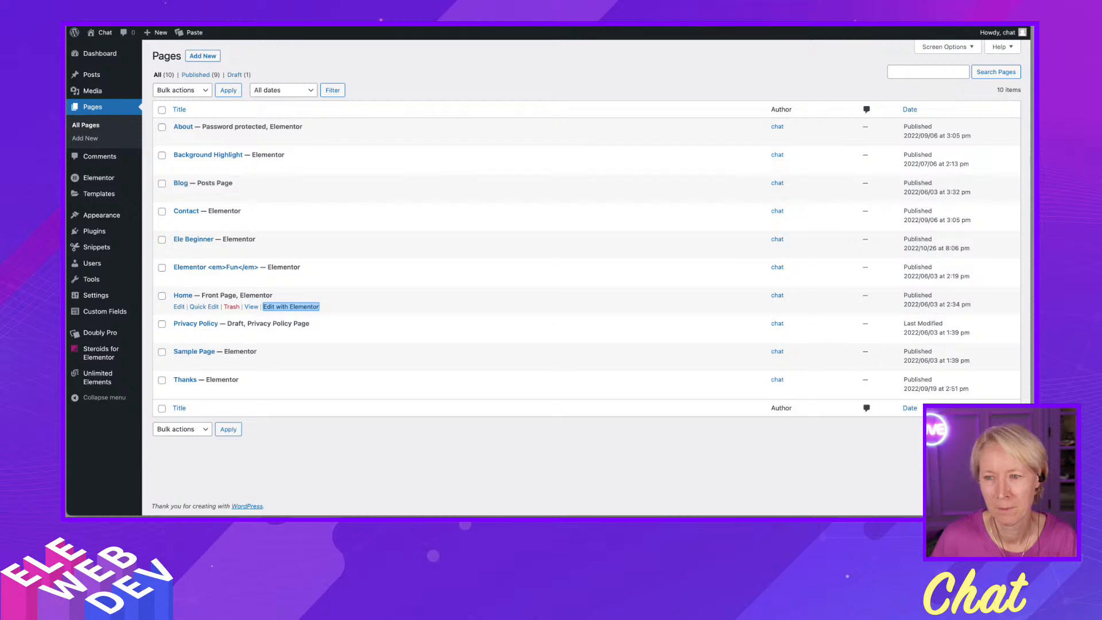
pyautogui.hotkey('ctrl', 'Tab')
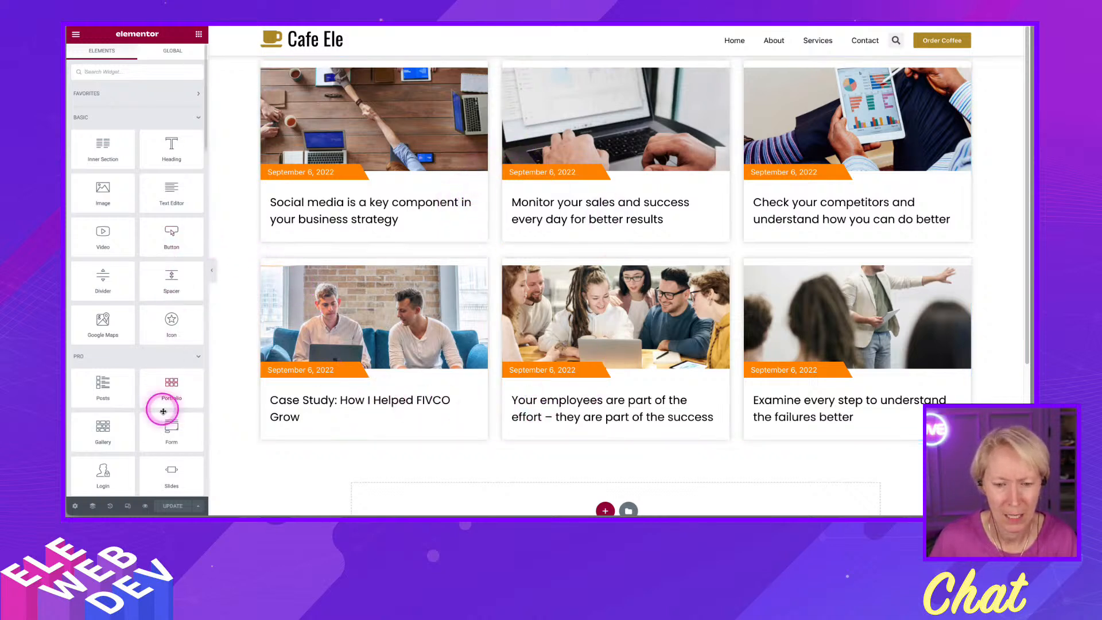
# - Select the Posts widget on the Home page and inspect its layout settings
pyautogui.click(966, 67)
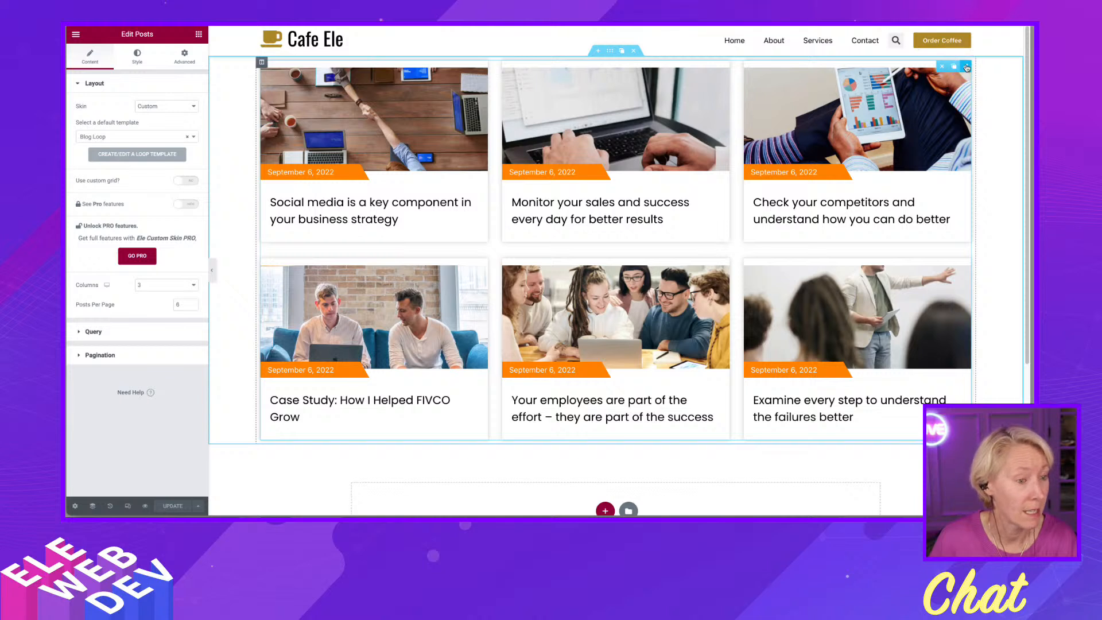
pyautogui.click(966, 66)
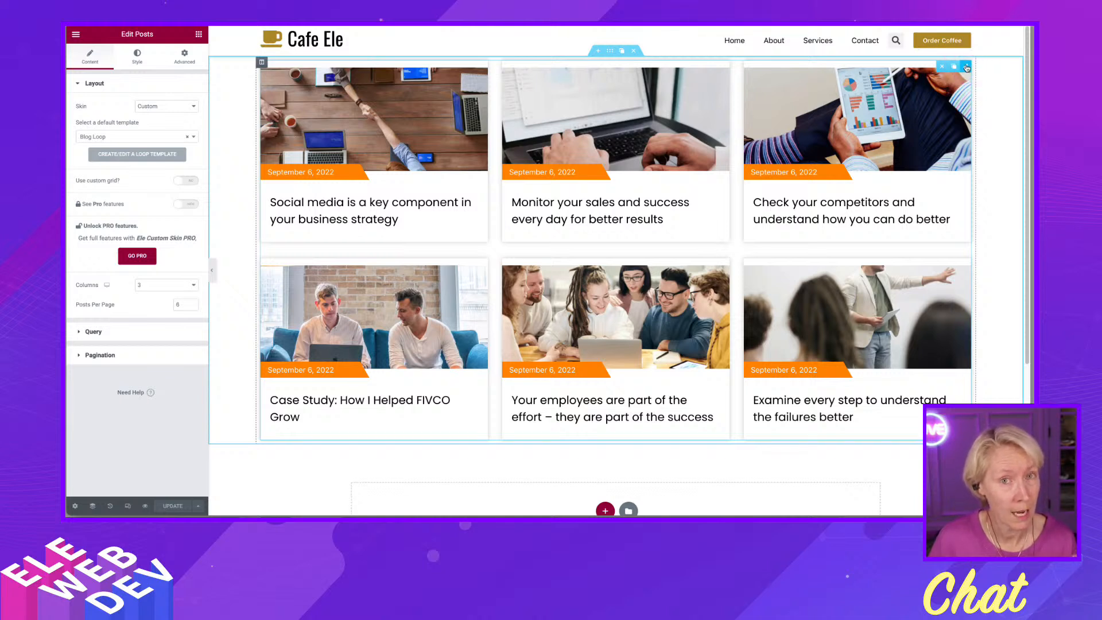
pyautogui.click(966, 67)
pyautogui.click(912, 85)
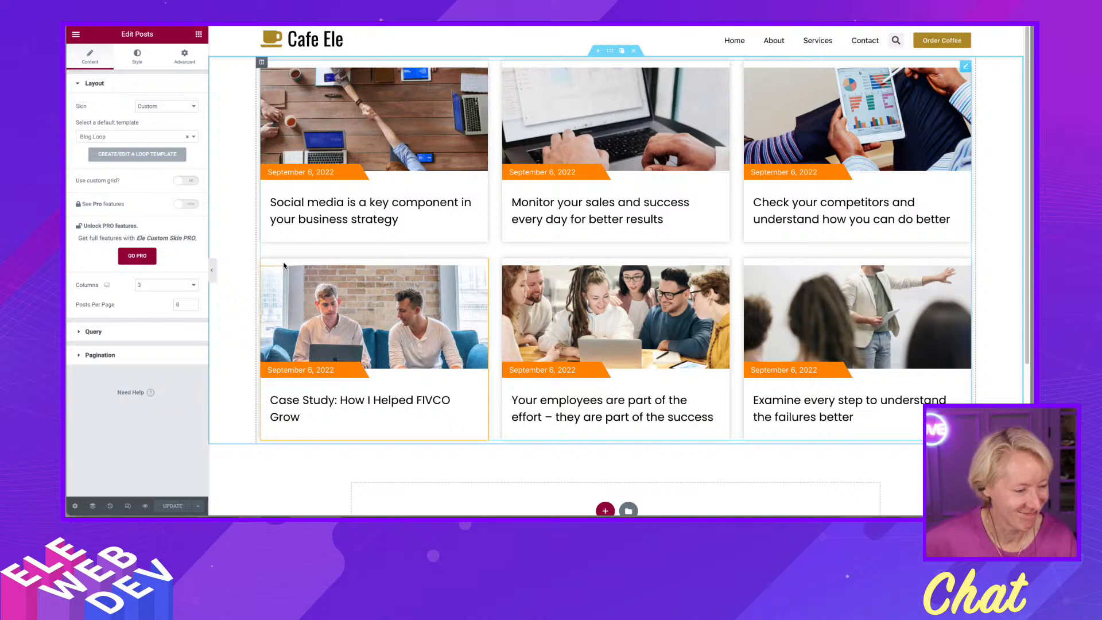
pyautogui.click(283, 264)
pyautogui.click(132, 373)
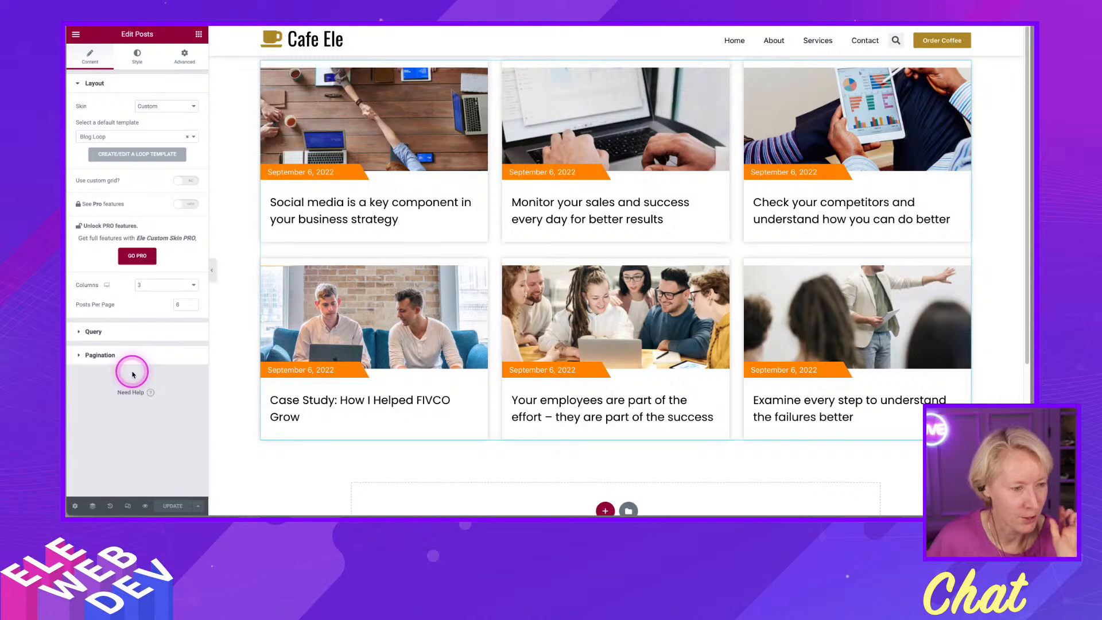
pyautogui.click(276, 390)
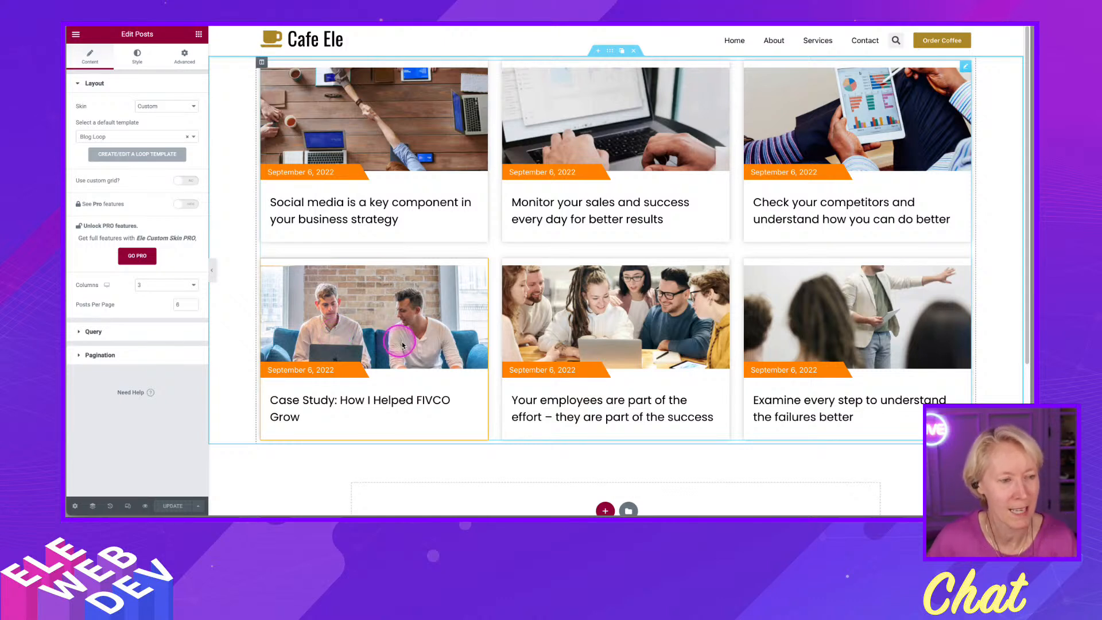
pyautogui.click(417, 331)
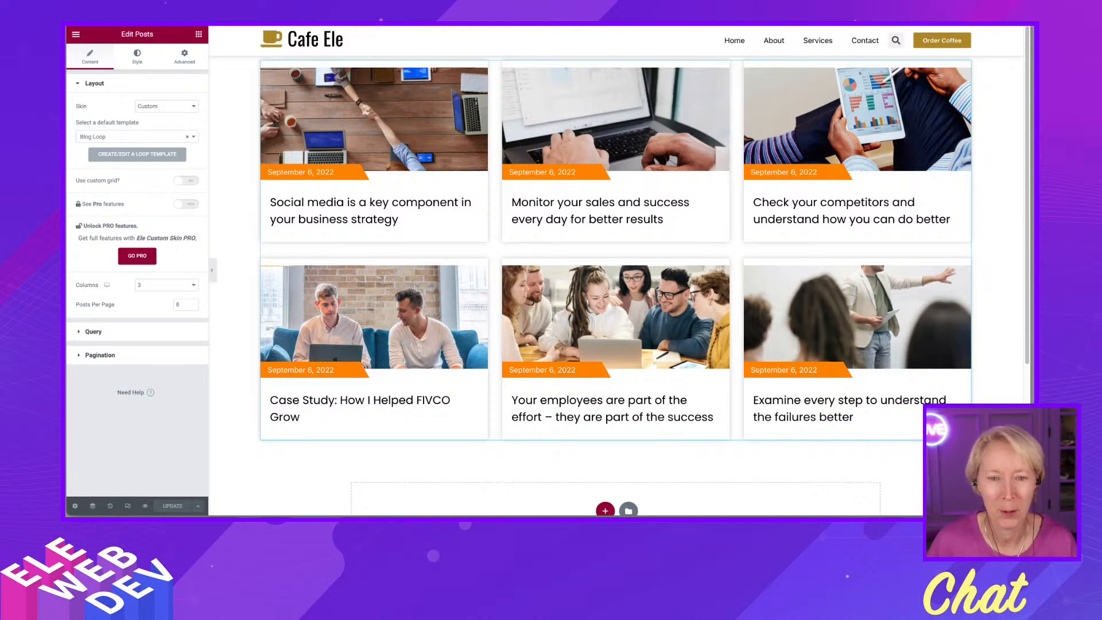
# - Open the ACF Field Groups page and the All Posts list in new tabs
pyautogui.click(279, 70)
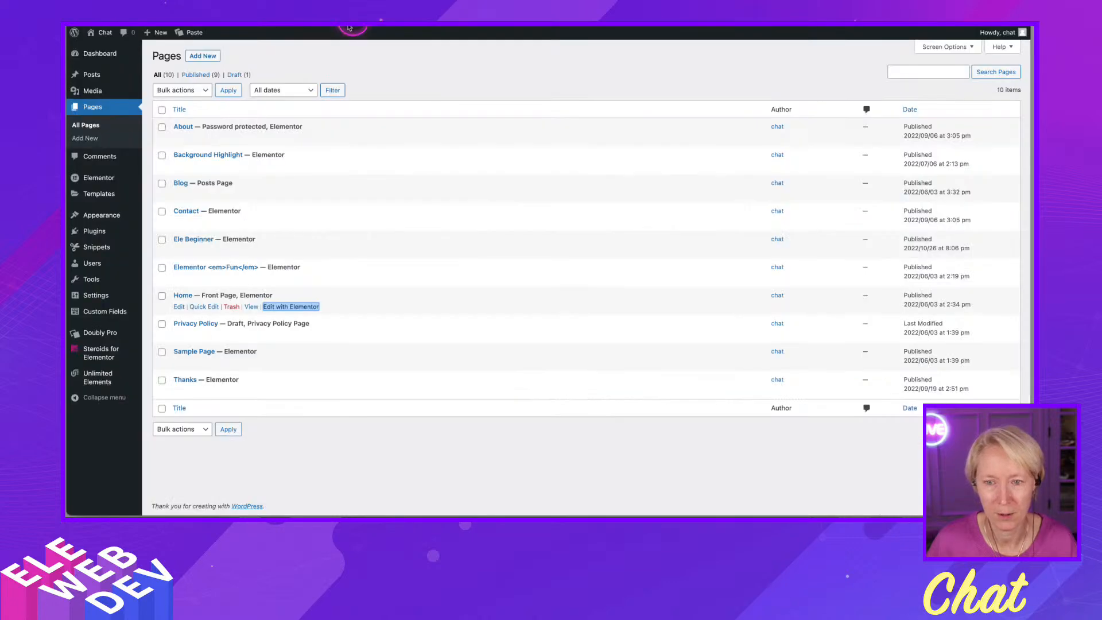
pyautogui.moveTo(86, 311)
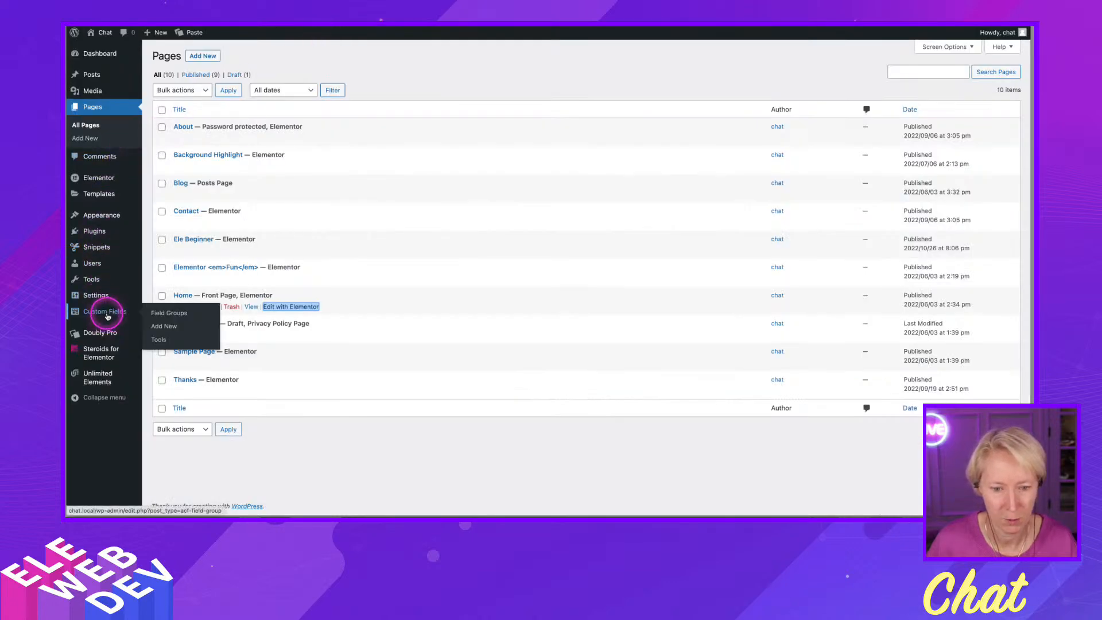
pyautogui.rightClick(165, 314)
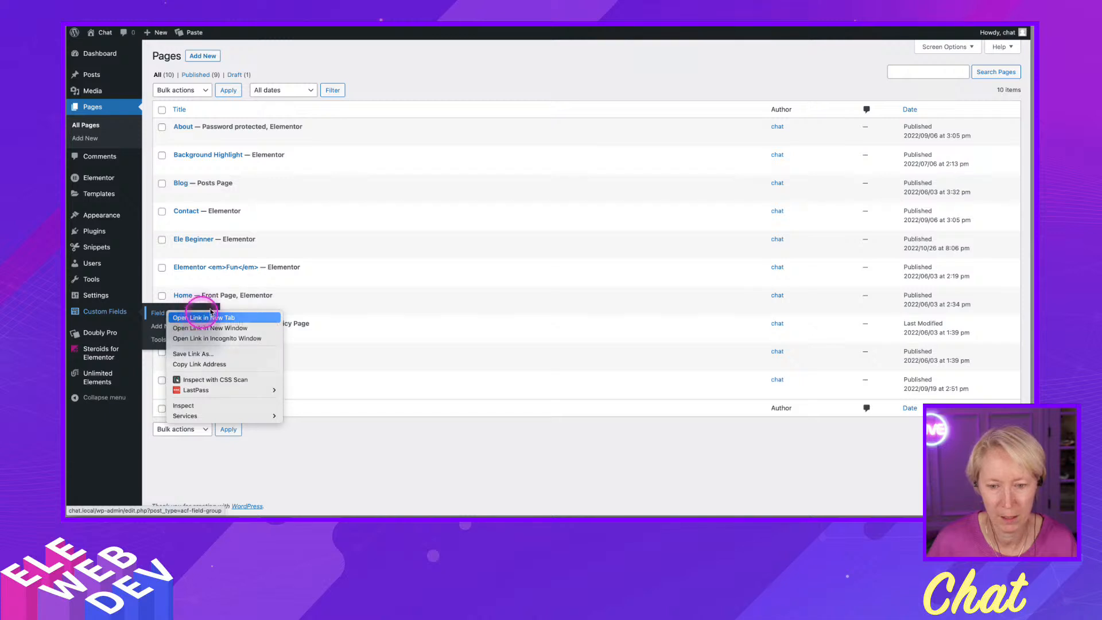
pyautogui.click(196, 317)
pyautogui.hotkey('ctrl', 'Tab')
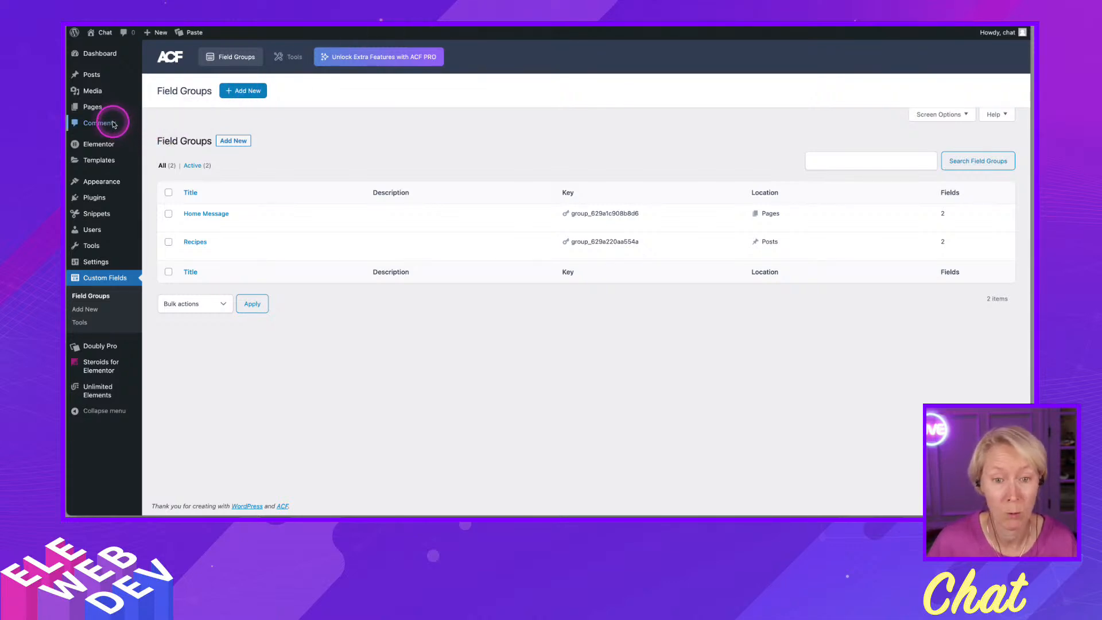
pyautogui.moveTo(112, 75)
pyautogui.rightClick(168, 76)
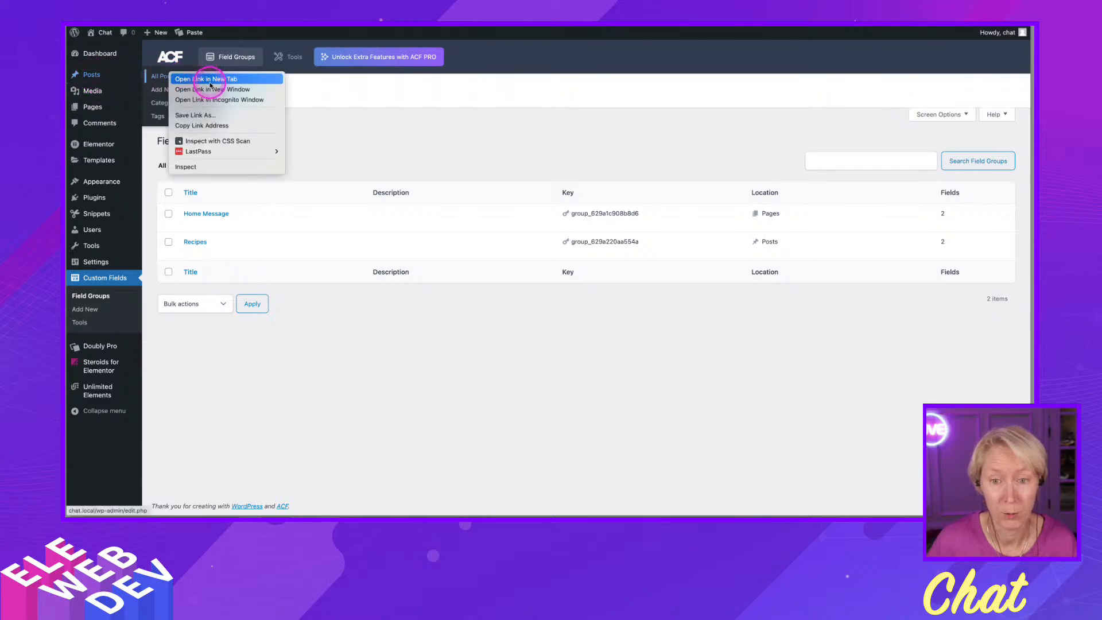
pyautogui.click(195, 78)
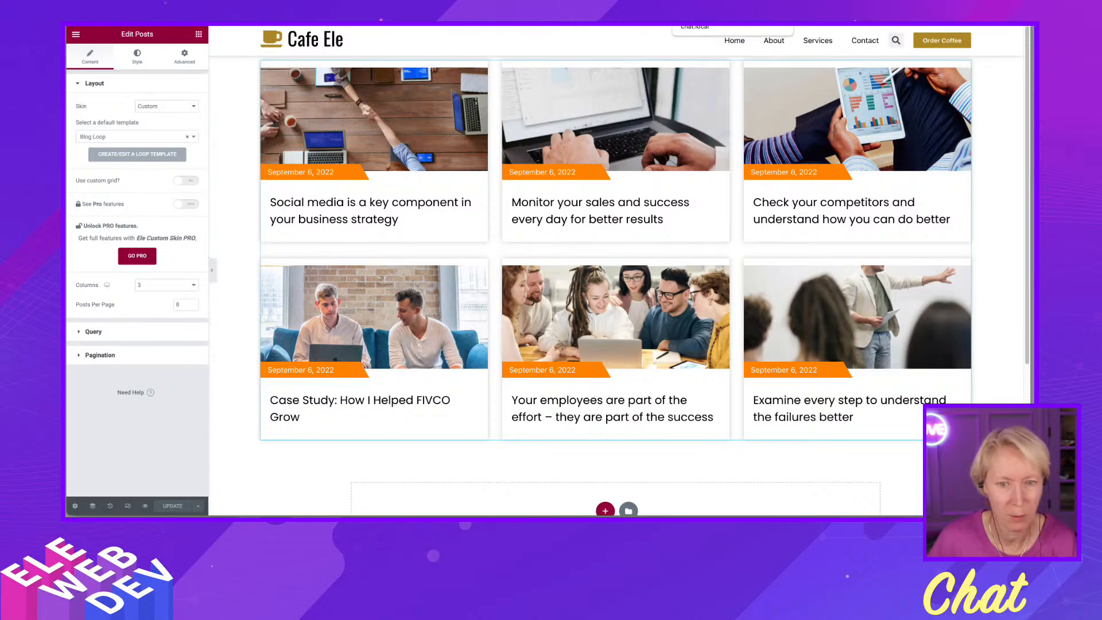
# - Open the post 'Social media is a key component in your business strategy' and review its categories and content
pyautogui.click(718, 25)
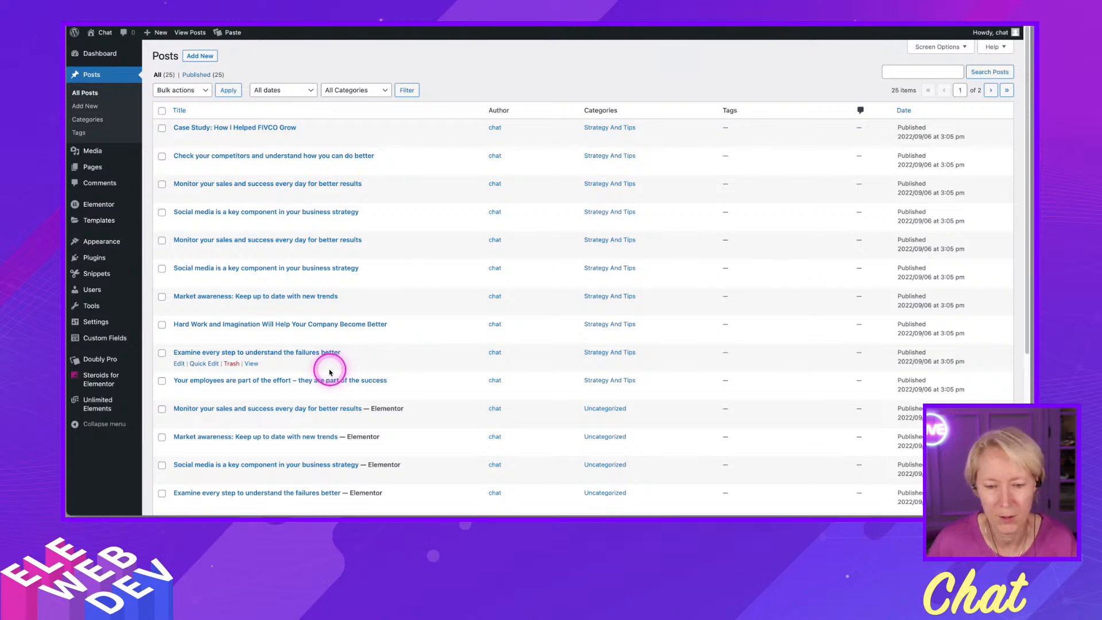
pyautogui.click(287, 129)
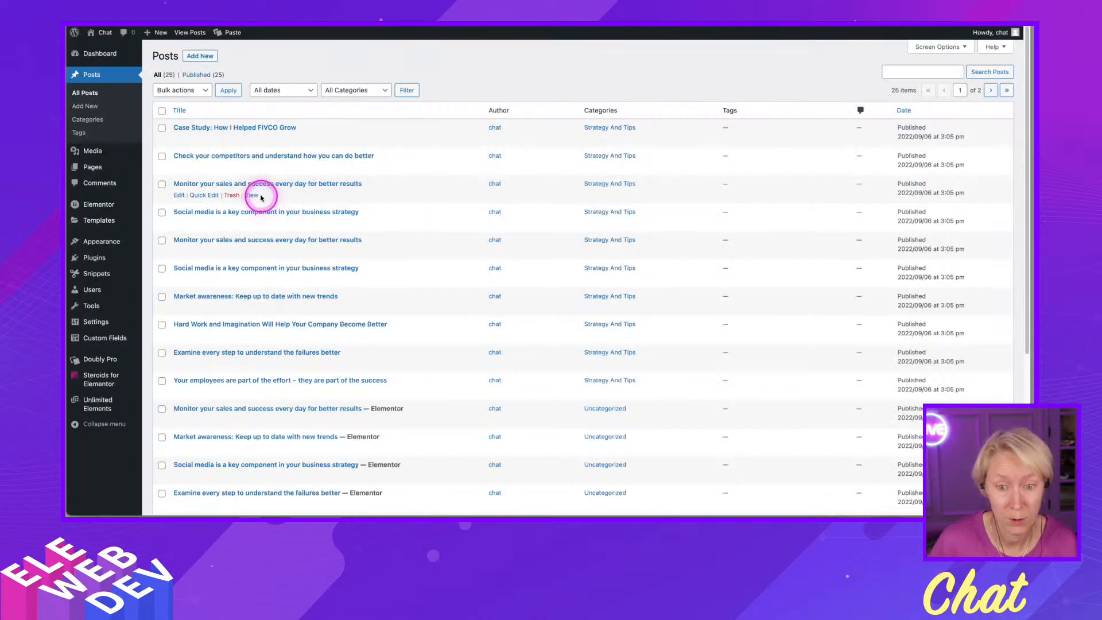
pyautogui.click(195, 212)
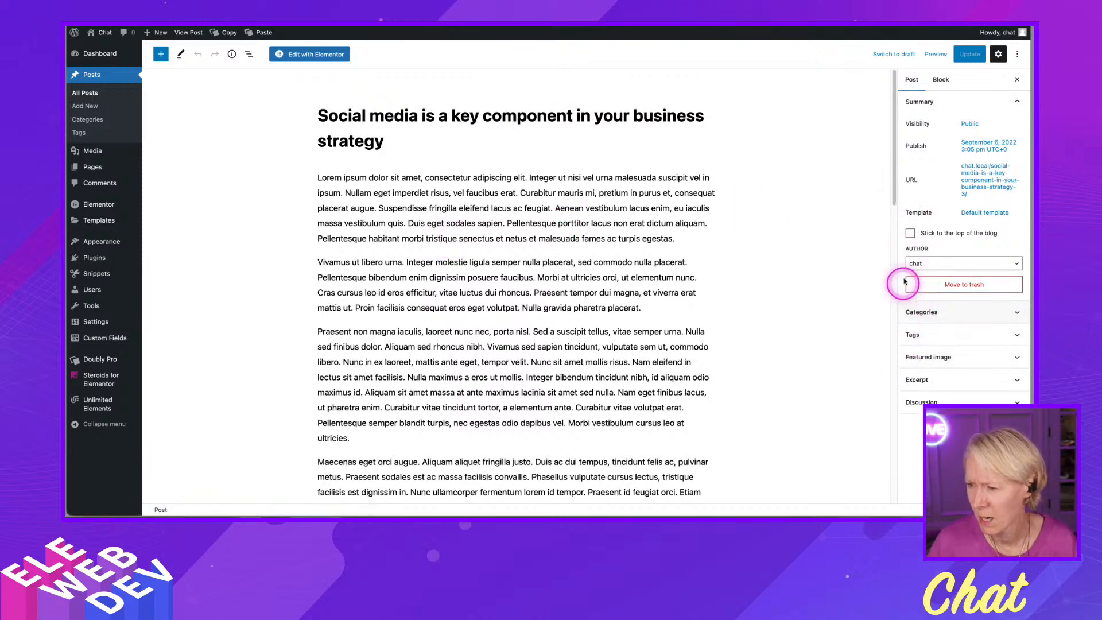
pyautogui.click(912, 316)
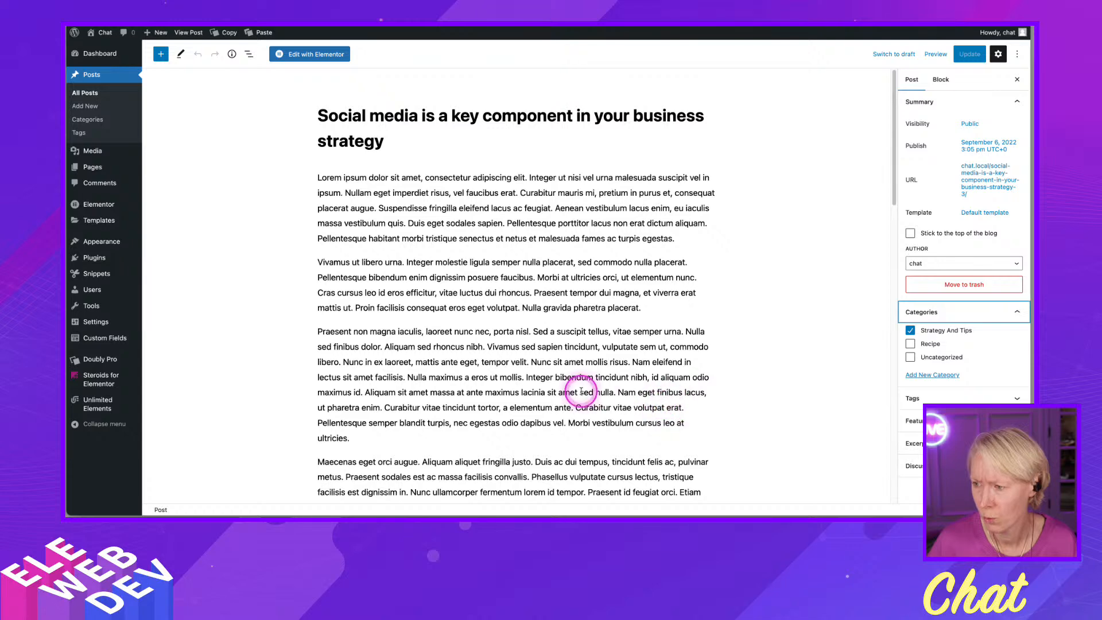
pyautogui.scroll(-3, 577, 390)
pyautogui.scroll(-20, 576, 390)
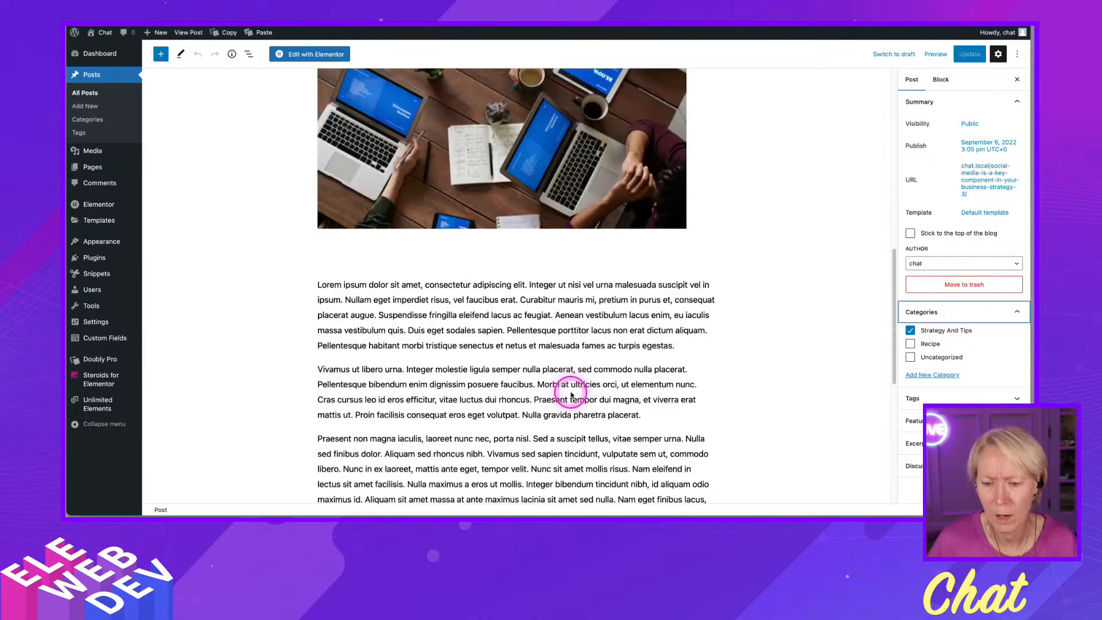
pyautogui.scroll(-2, 571, 395)
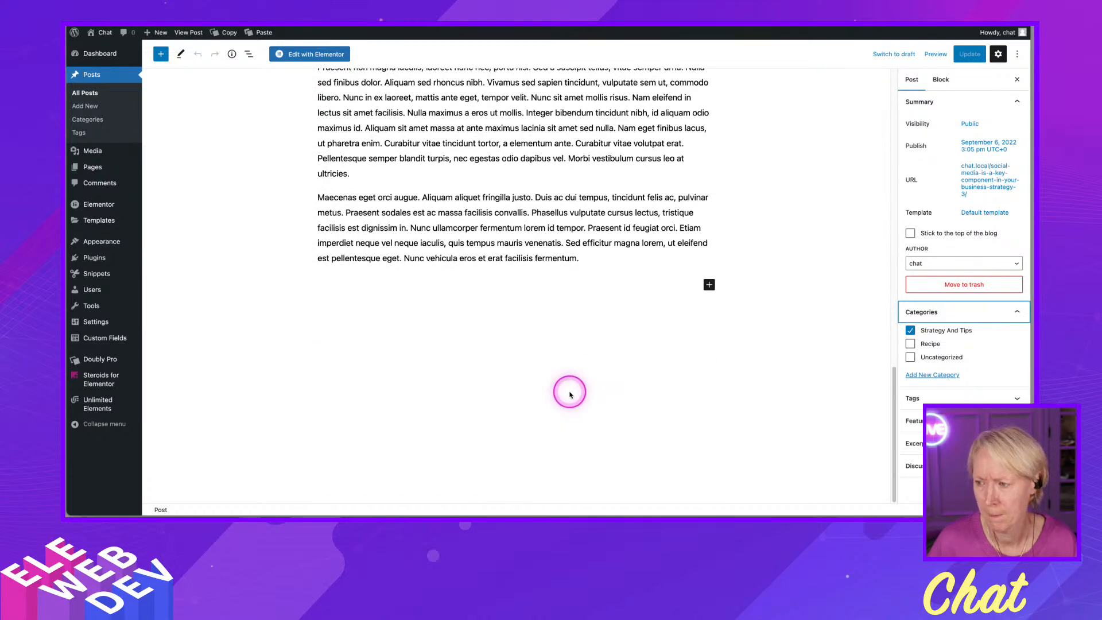
pyautogui.scroll(15, 568, 393)
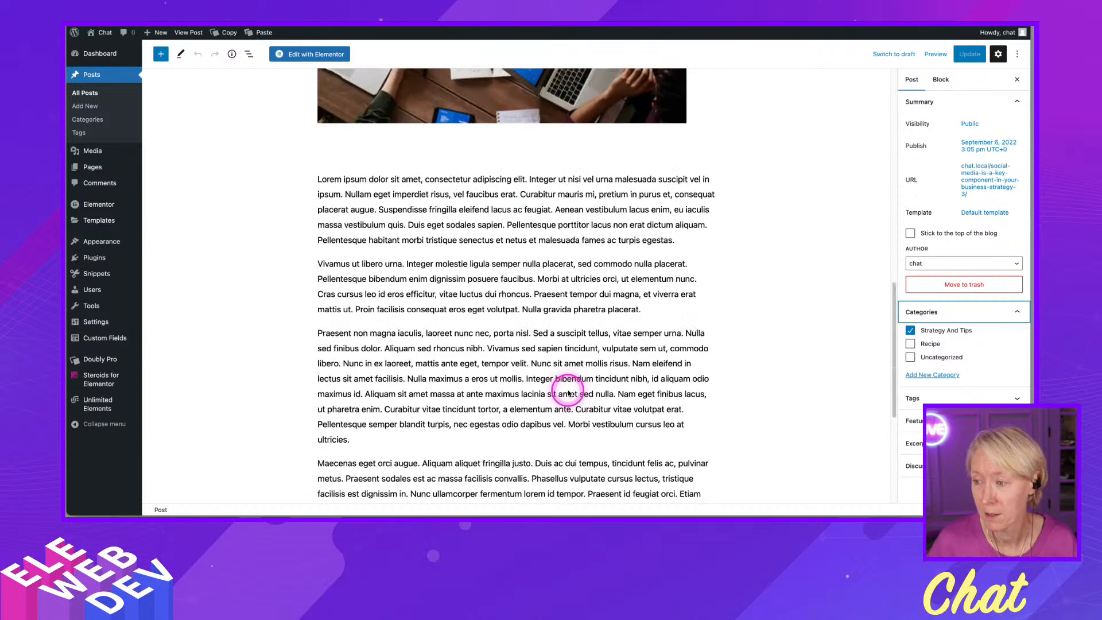
pyautogui.scroll(15, 568, 393)
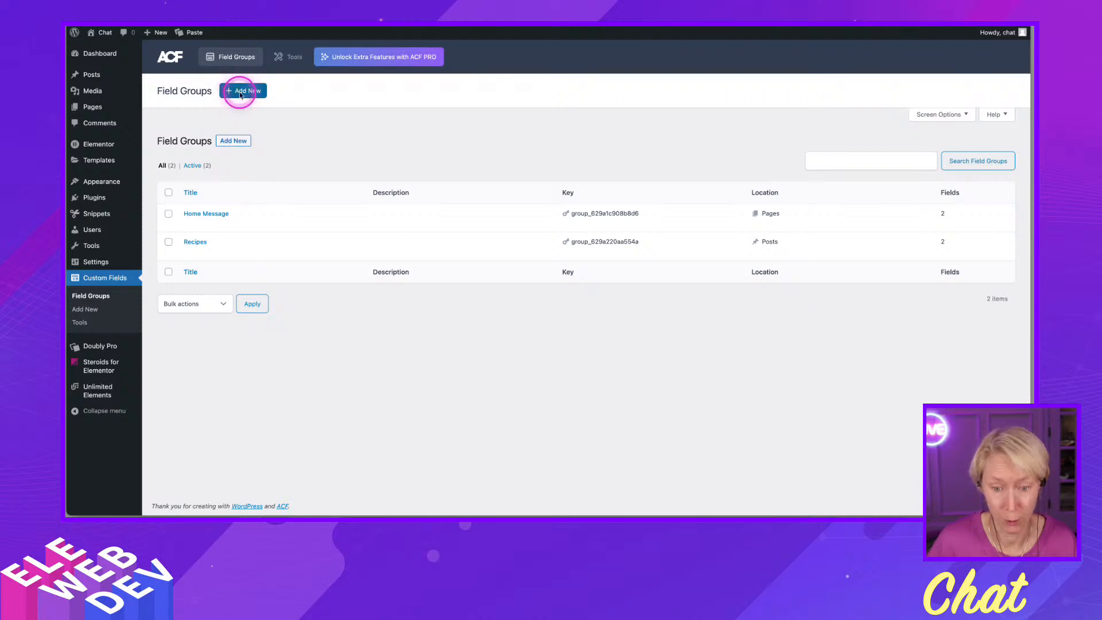
# - Add a new ACF field group and set its first field's type to Color Picker
pyautogui.click(241, 94)
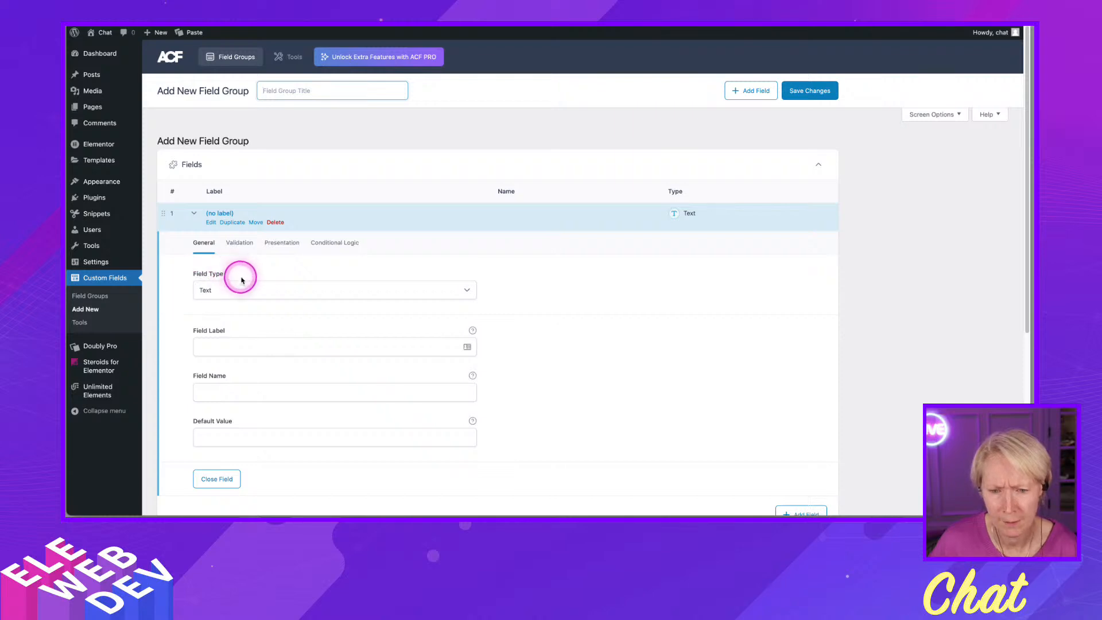
pyautogui.click(255, 291)
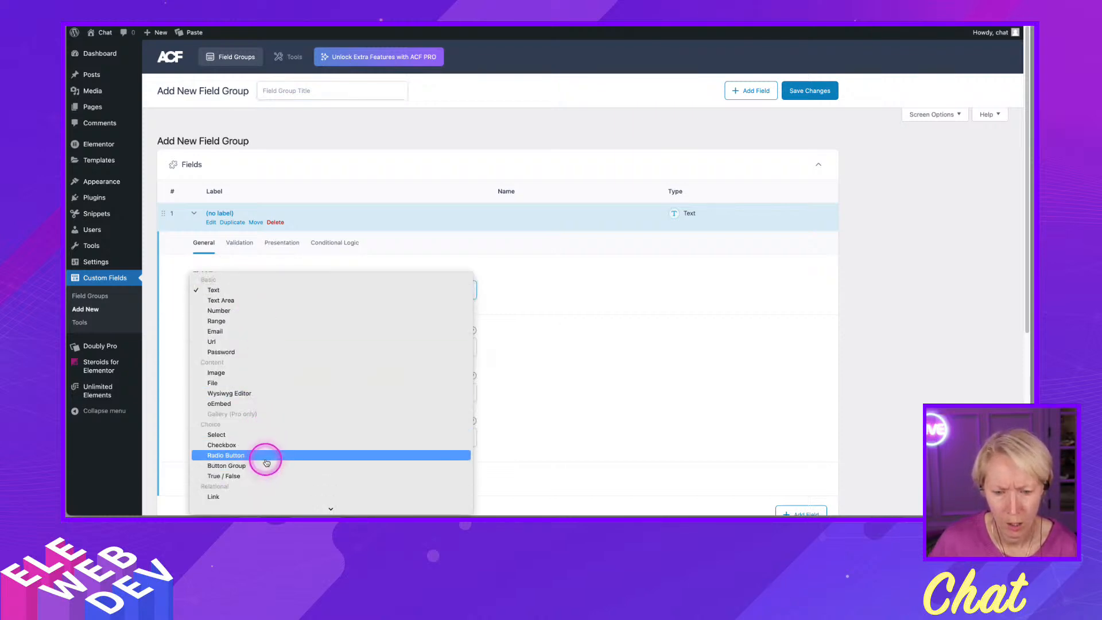
pyautogui.scroll(-5, 266, 453)
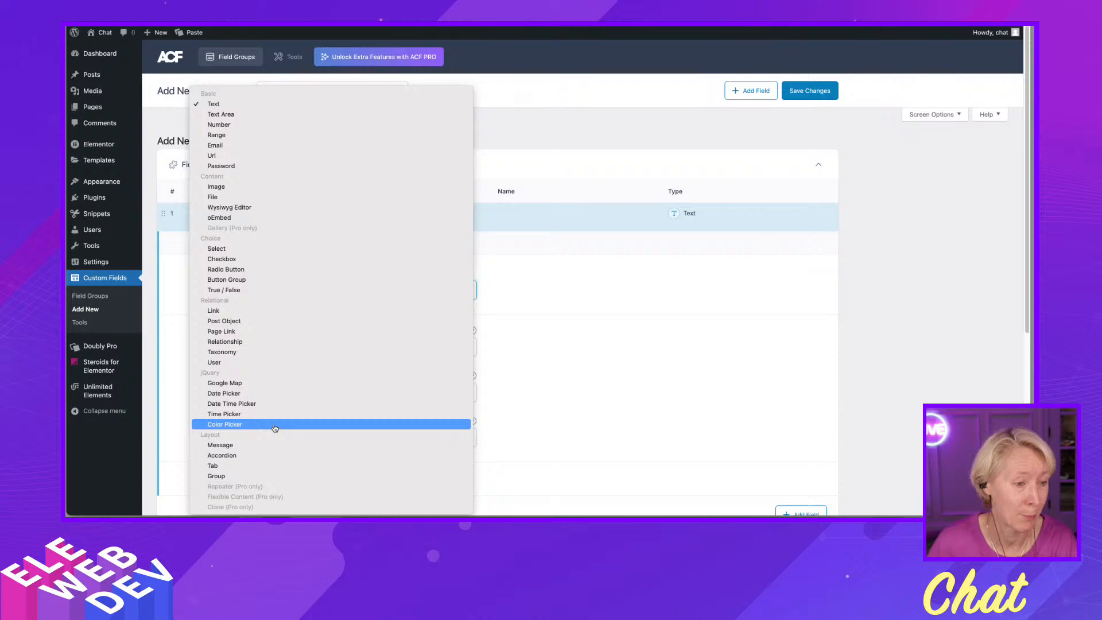
pyautogui.click(275, 428)
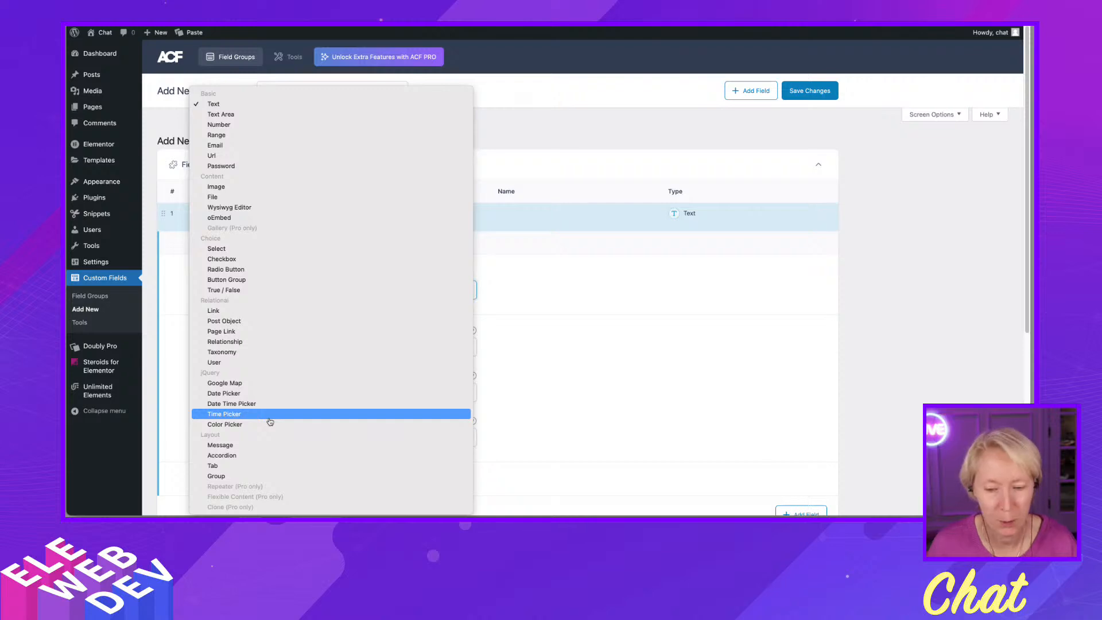
pyautogui.click(270, 417)
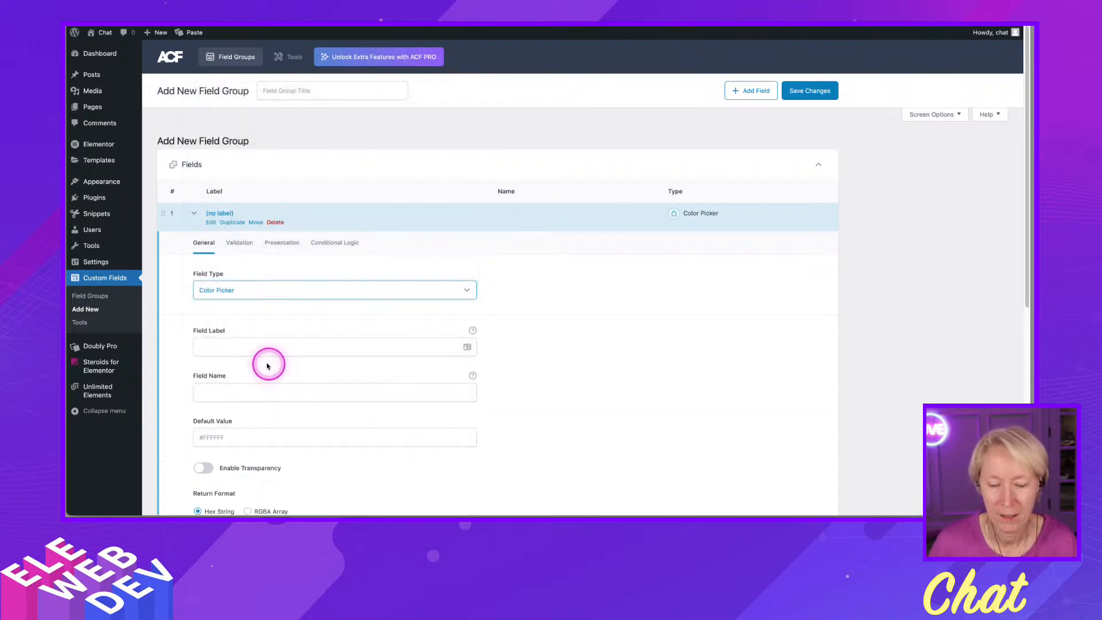
# - Label the color picker field Date Color, giving it the field name date_color
pyautogui.click(230, 351)
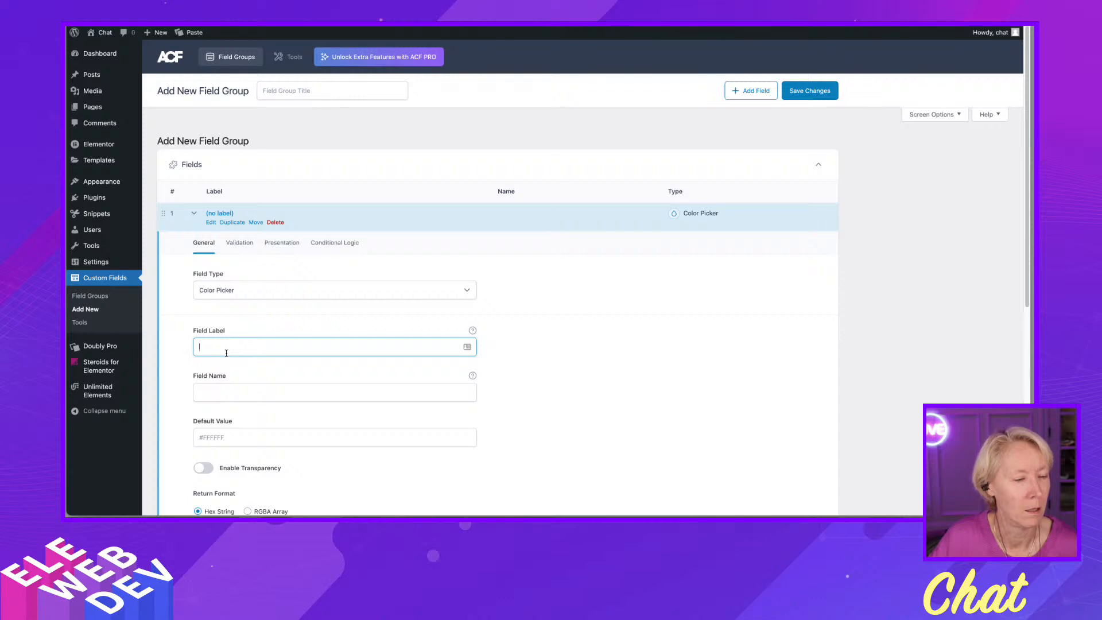
pyautogui.click(443, 249)
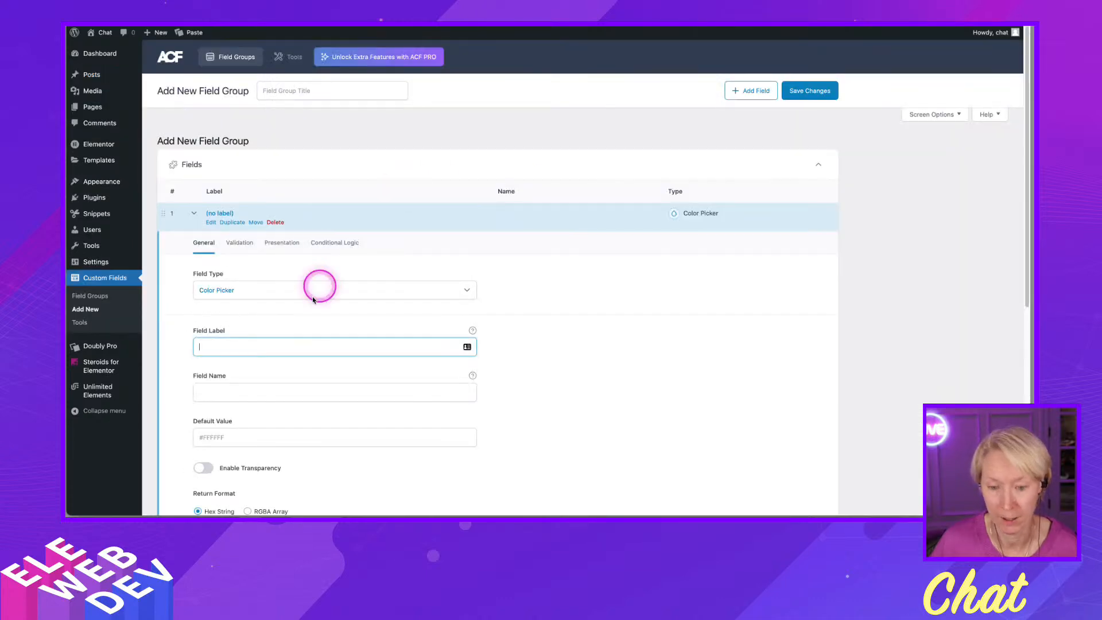
pyautogui.click(251, 344)
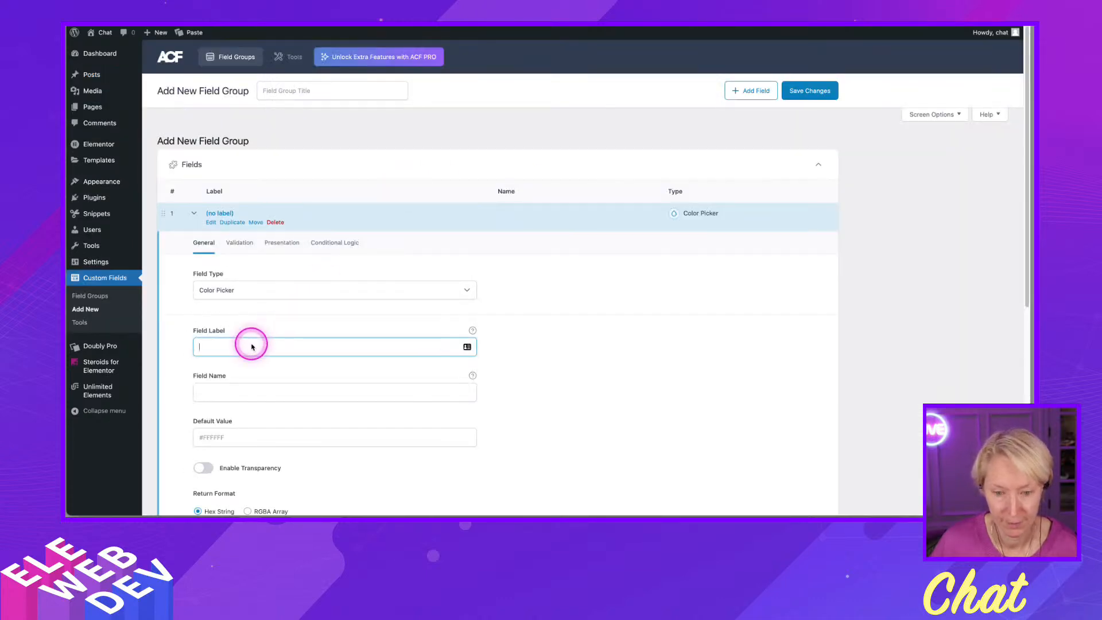
pyautogui.write('Date Color')
pyautogui.click(222, 391)
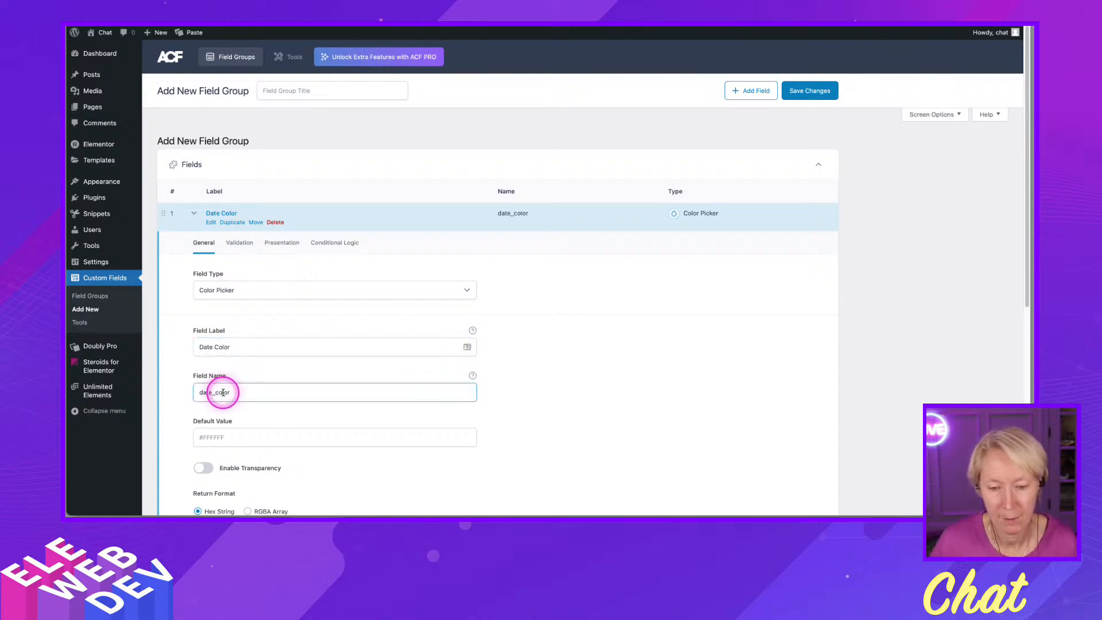
# - Title the field group Blog Extra and save it
pyautogui.scroll(-1, 328, 419)
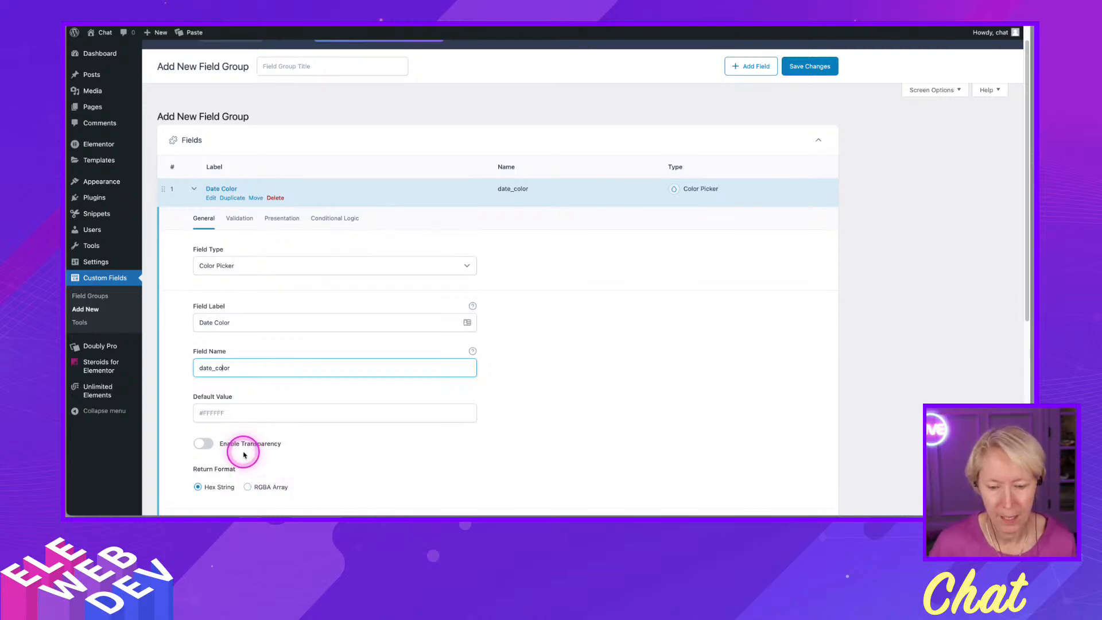
pyautogui.scroll(-3, 242, 447)
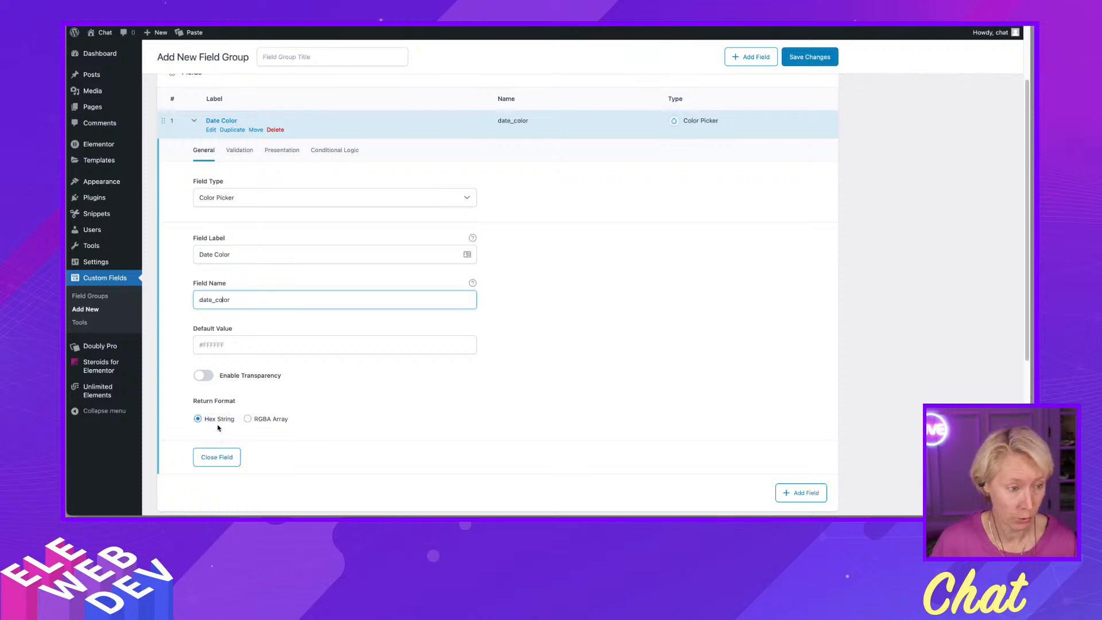
pyautogui.scroll(1, 658, 360)
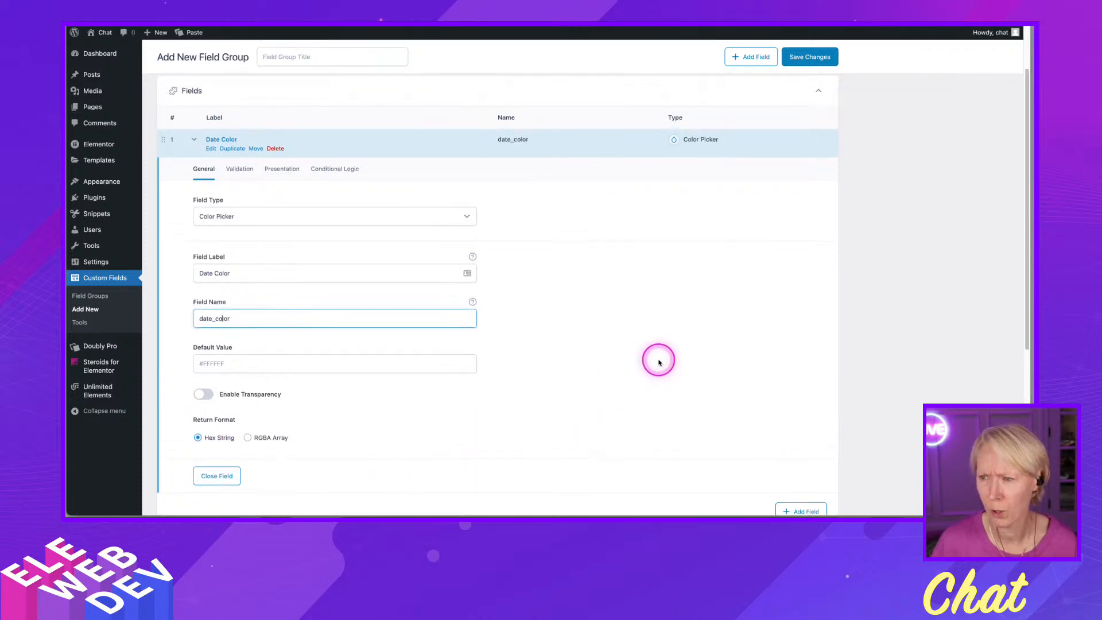
pyautogui.scroll(2, 660, 362)
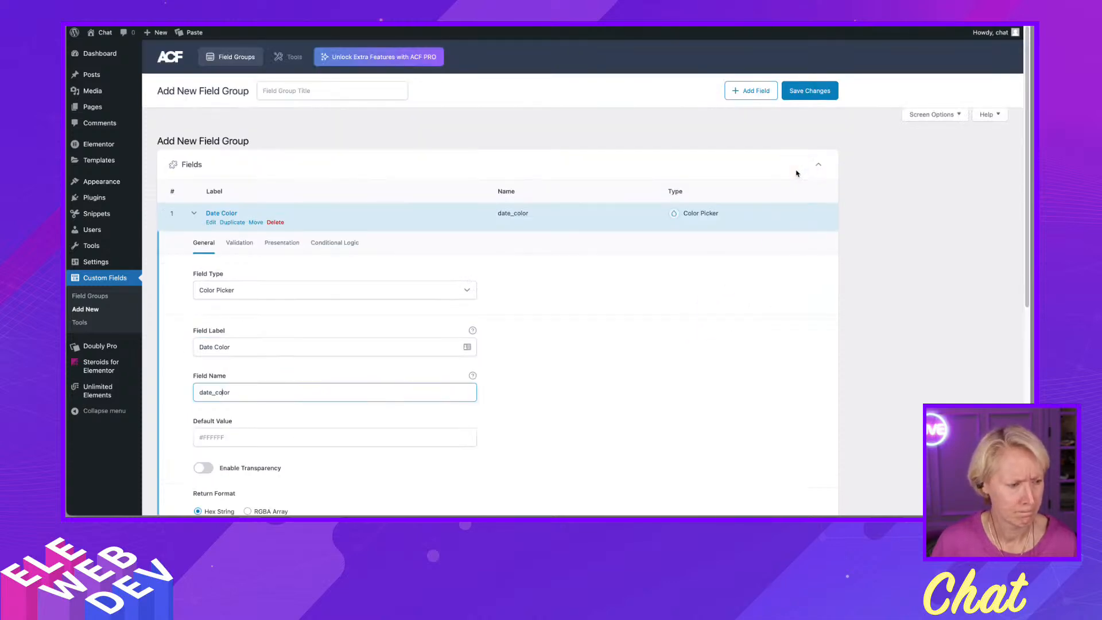
pyautogui.click(828, 131)
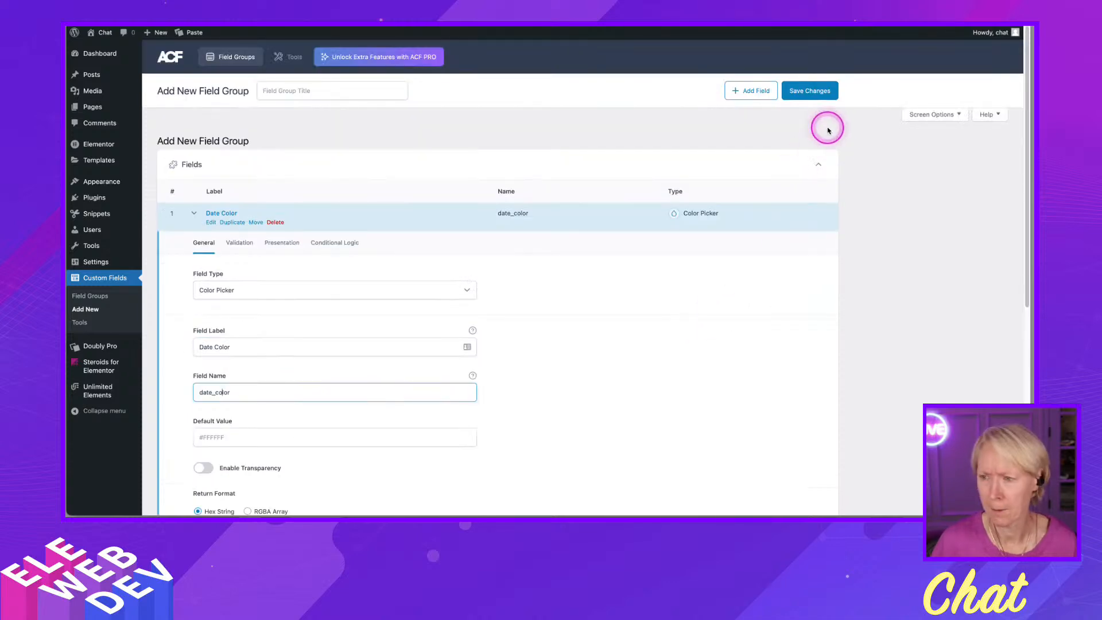
pyautogui.click(809, 93)
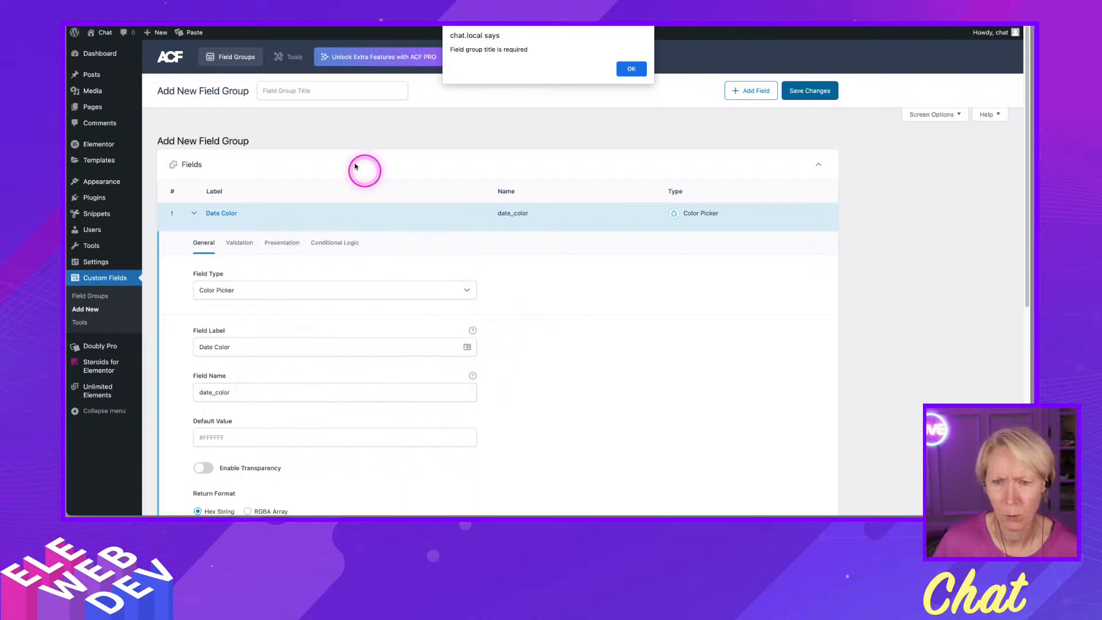
pyautogui.click(641, 71)
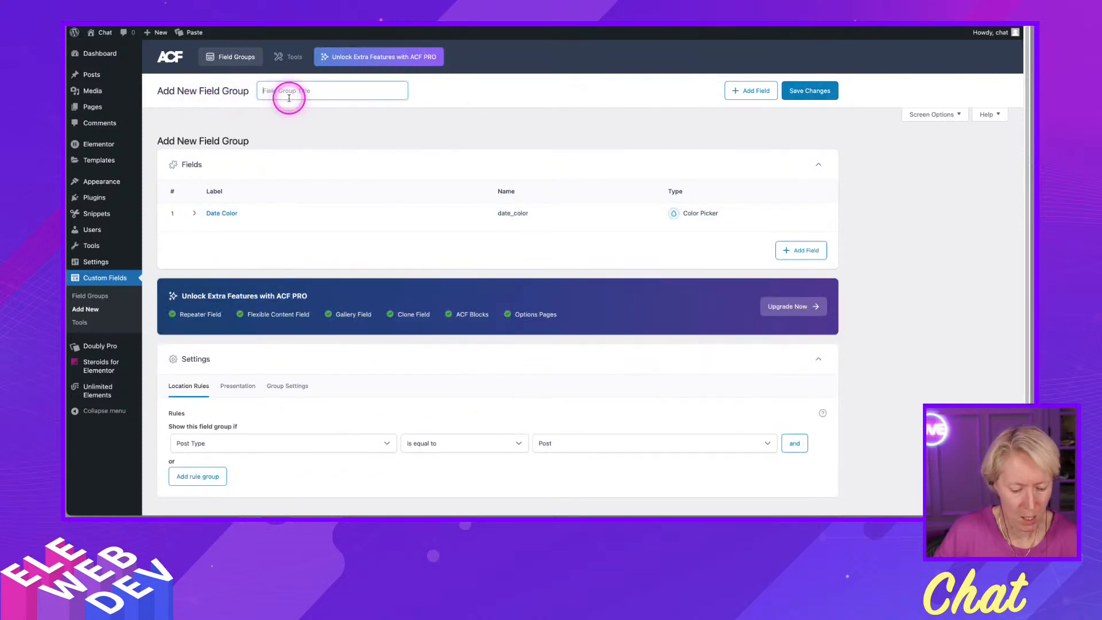
pyautogui.write('Blog Extra')
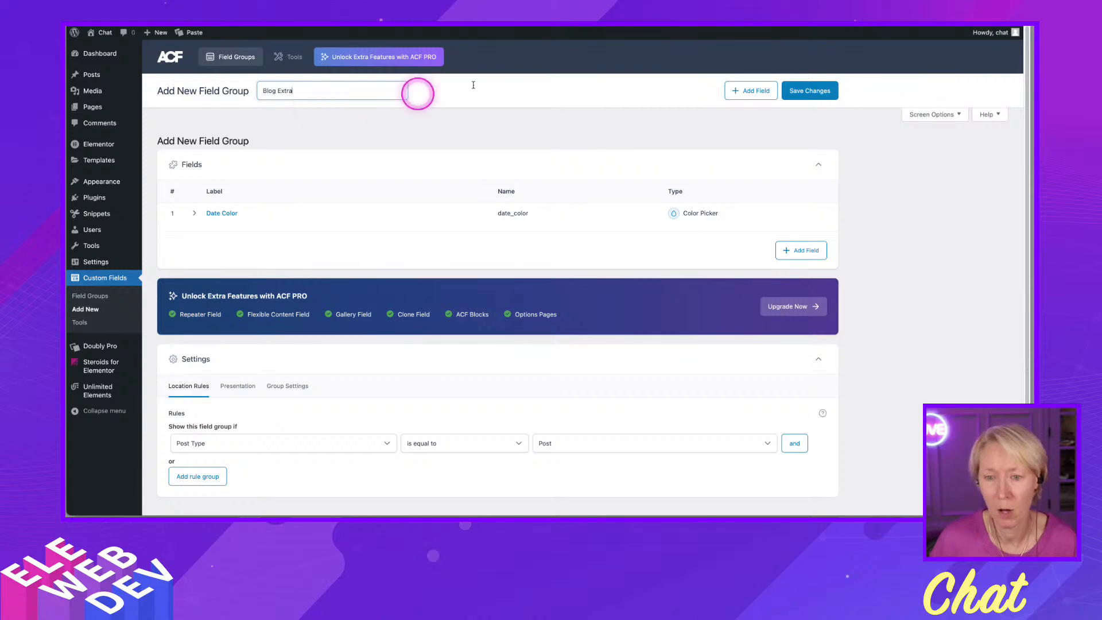
pyautogui.click(809, 92)
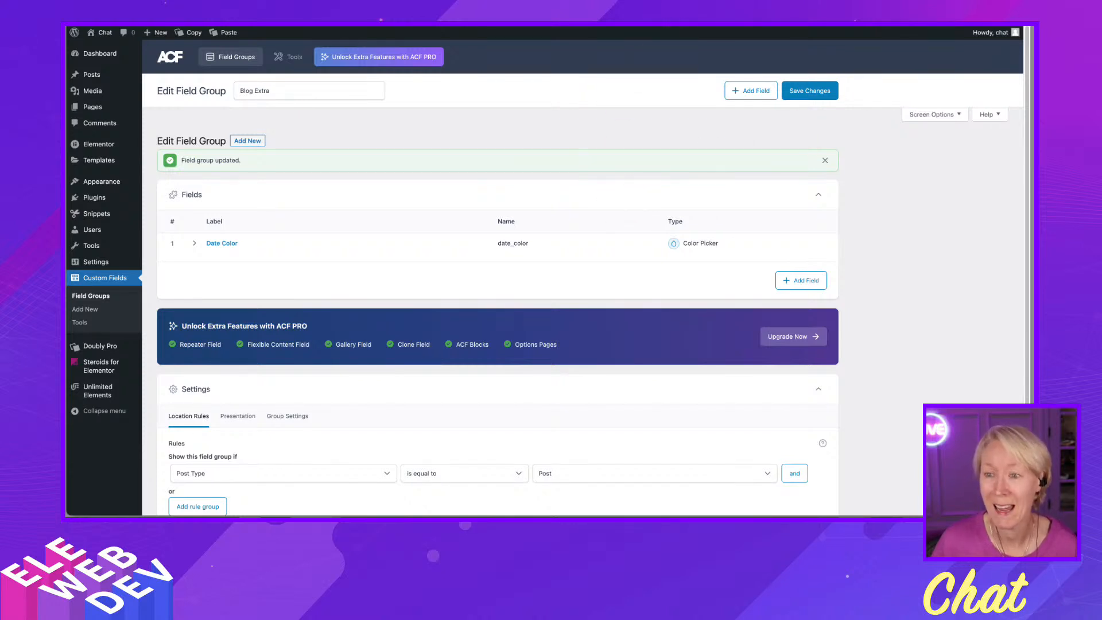
pyautogui.click(490, 12)
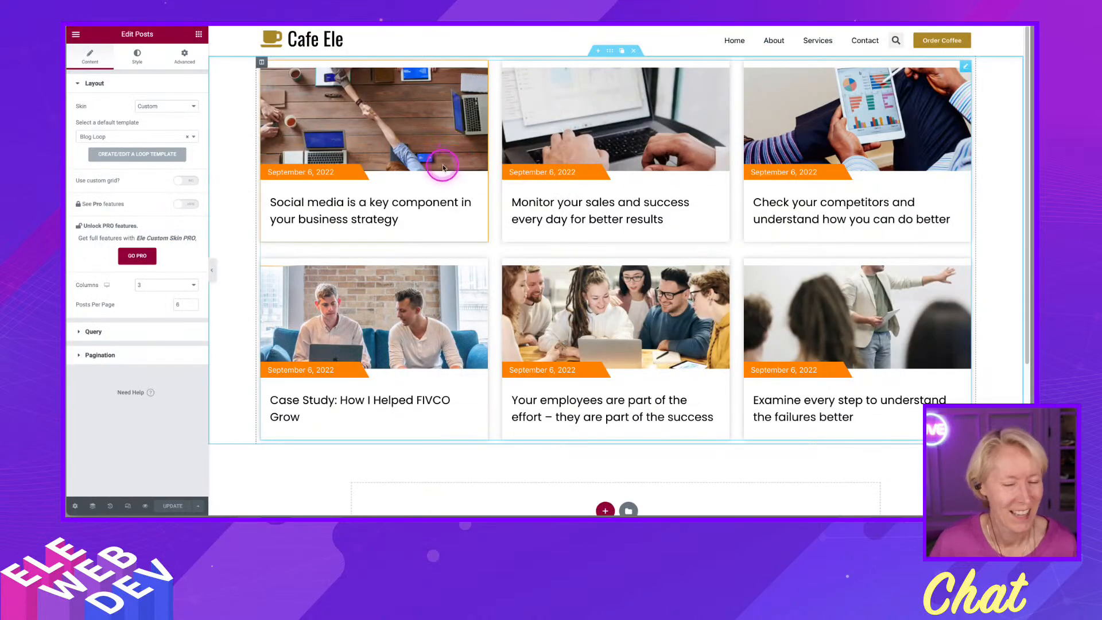
pyautogui.click(402, 12)
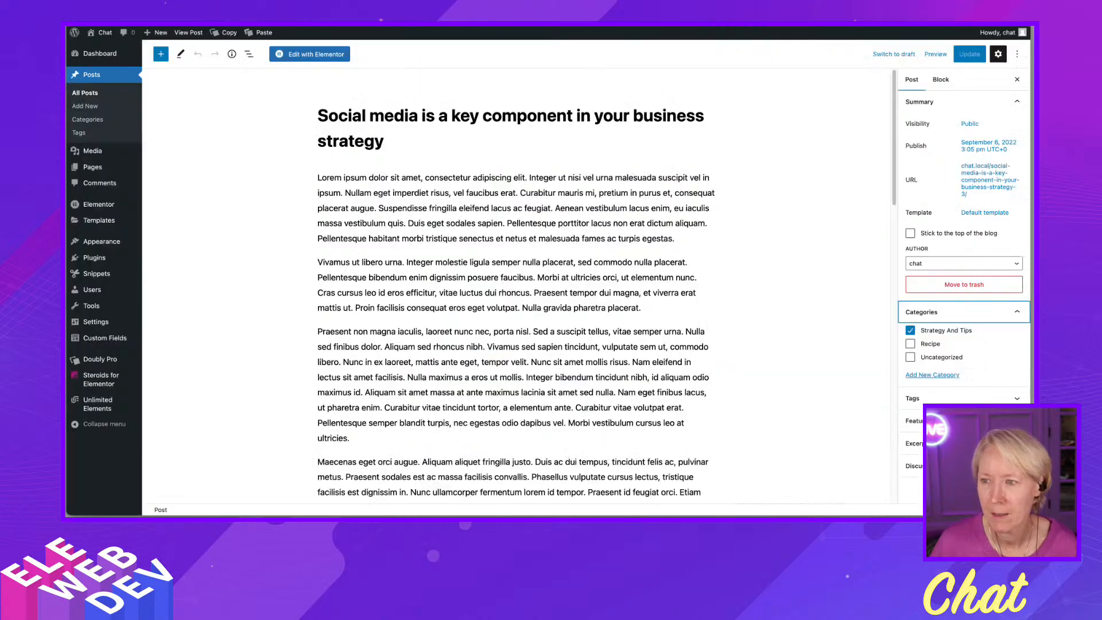
pyautogui.click(574, 12)
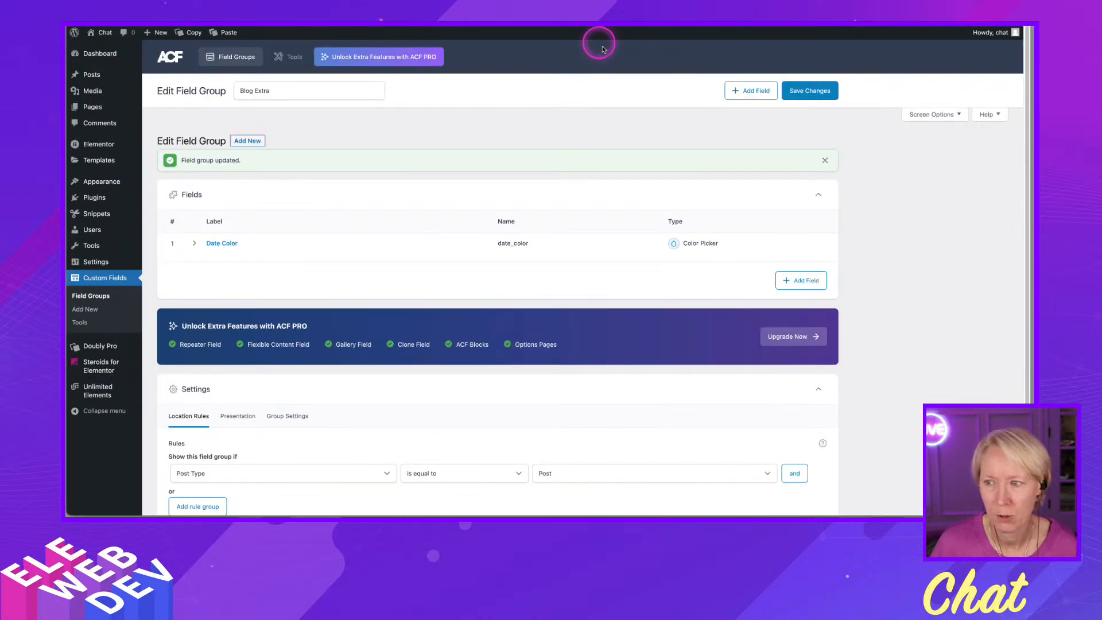
pyautogui.click(808, 92)
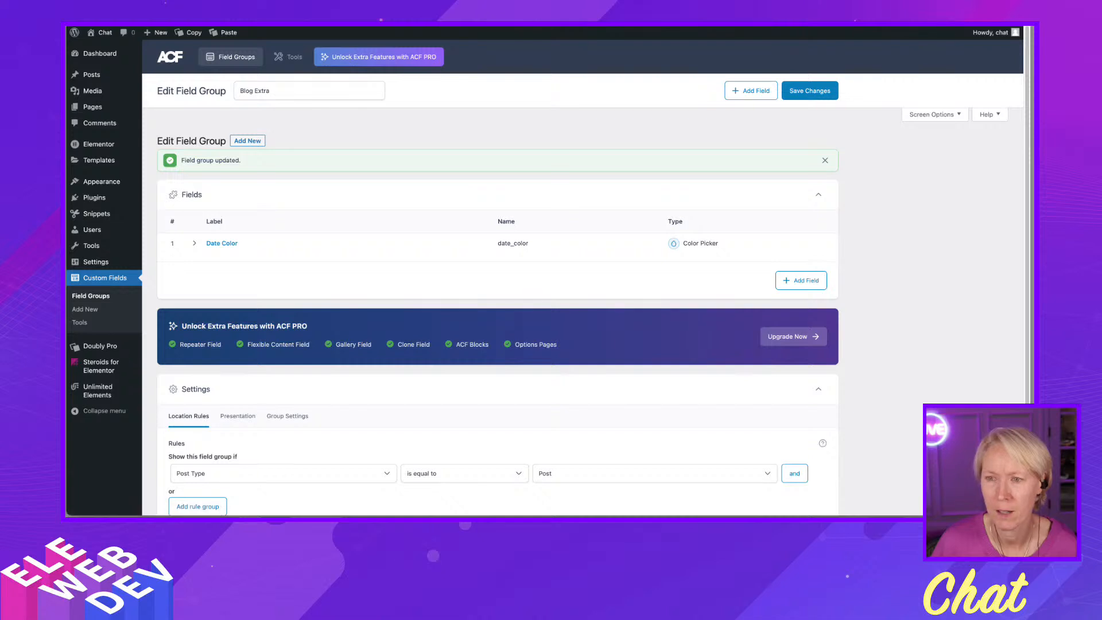
pyautogui.click(287, 11)
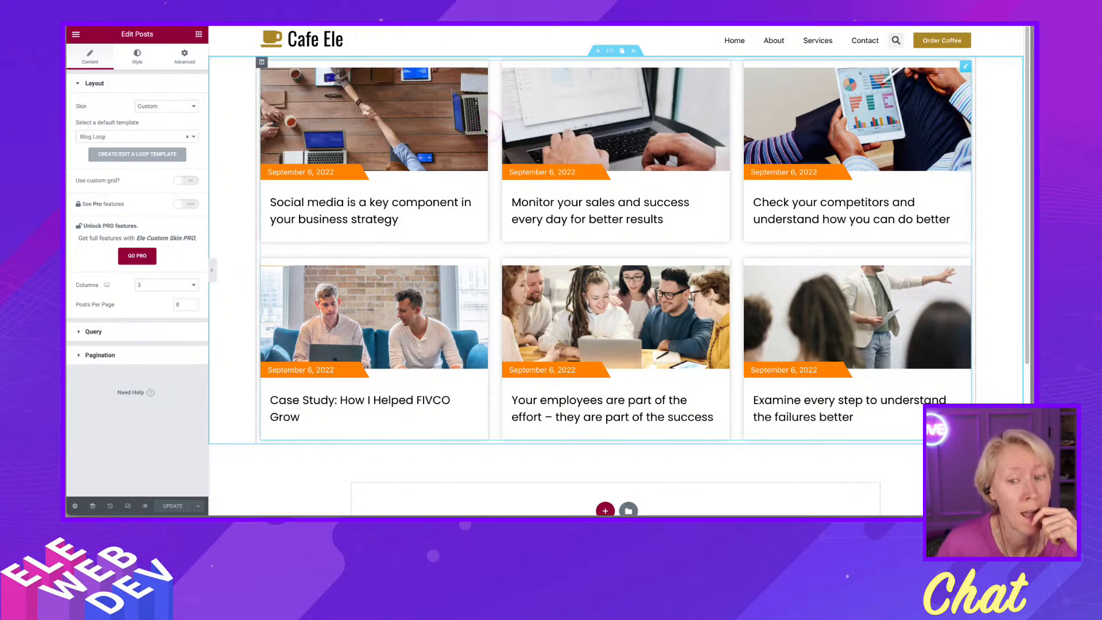
# - Open the Loop template from the Elementor Theme Builder's site parts
pyautogui.click(178, 108)
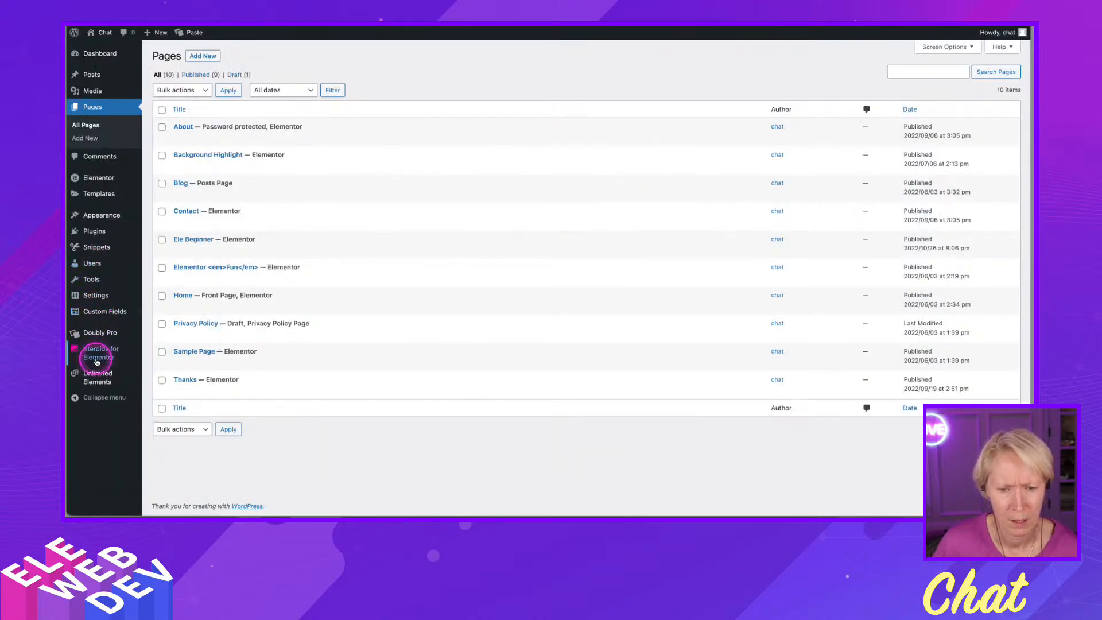
pyautogui.moveTo(86, 195)
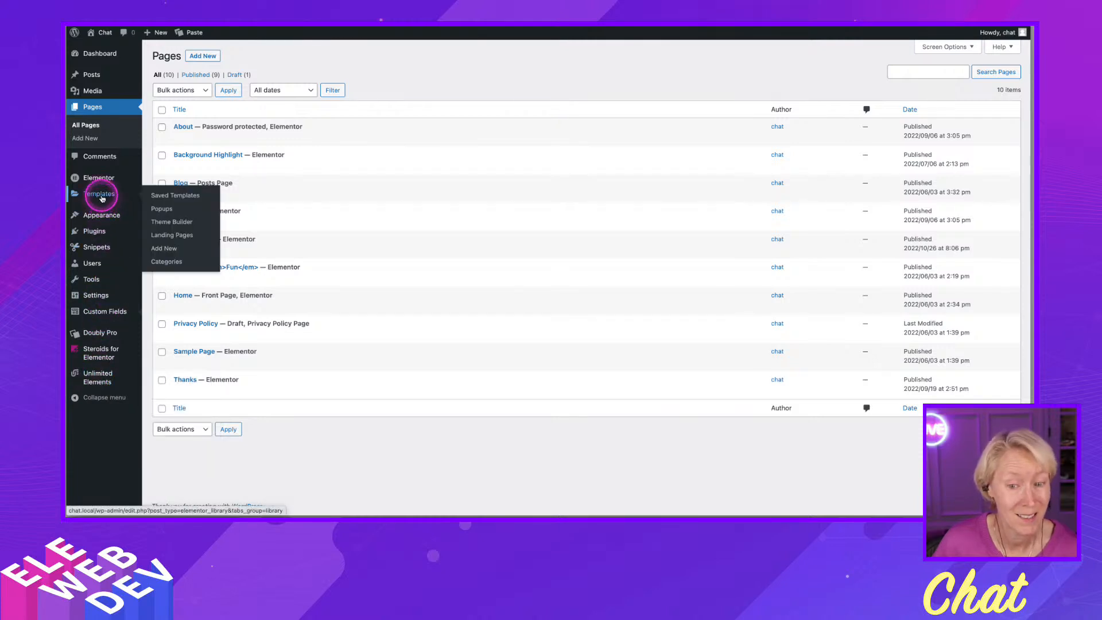
pyautogui.click(160, 196)
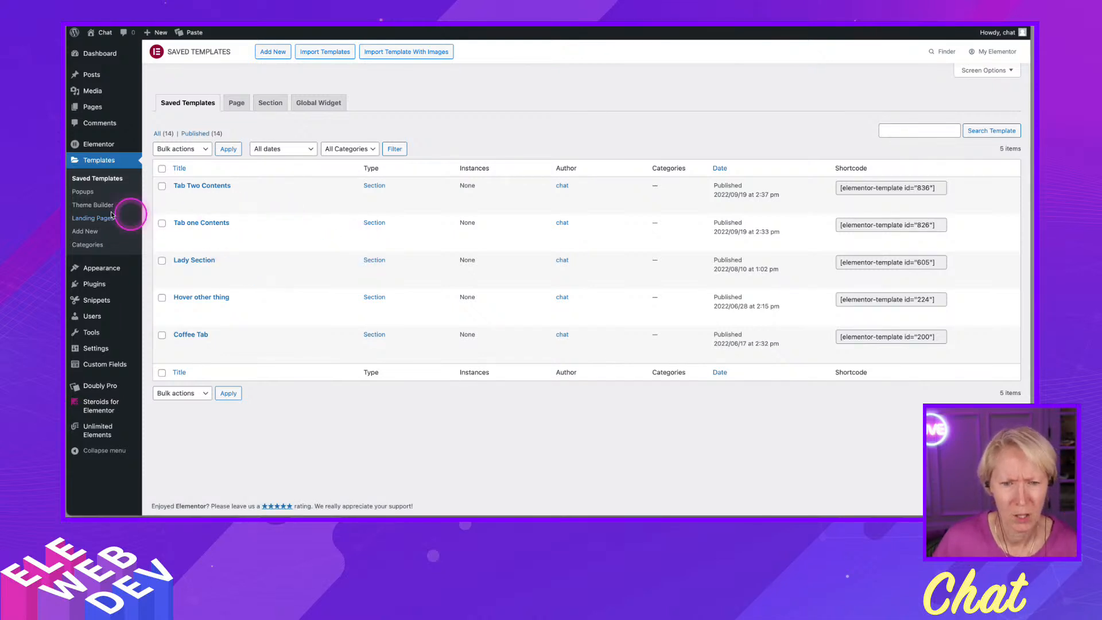
pyautogui.click(92, 205)
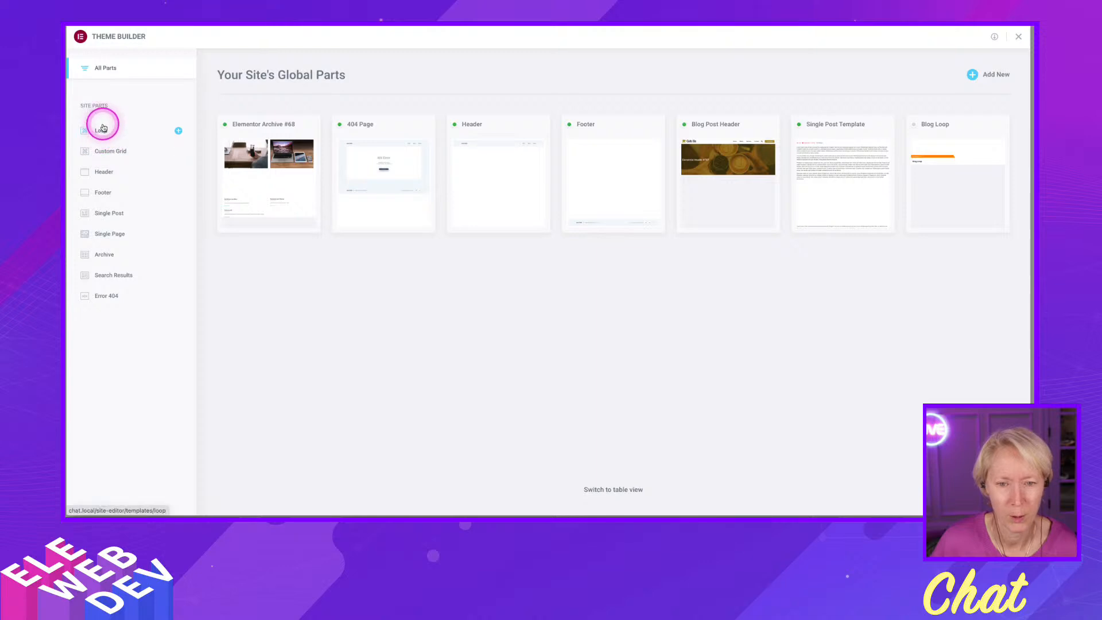
pyautogui.click(102, 131)
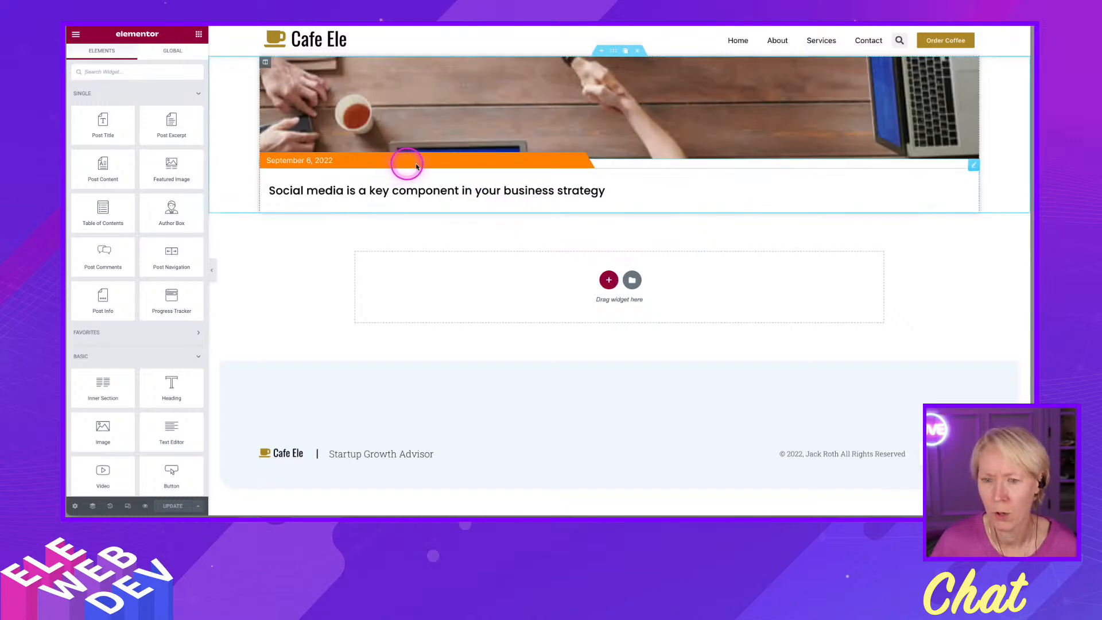
# - Edit the Post Info date widget and inspect its Icon and Text style settings
pyautogui.rightClick(972, 166)
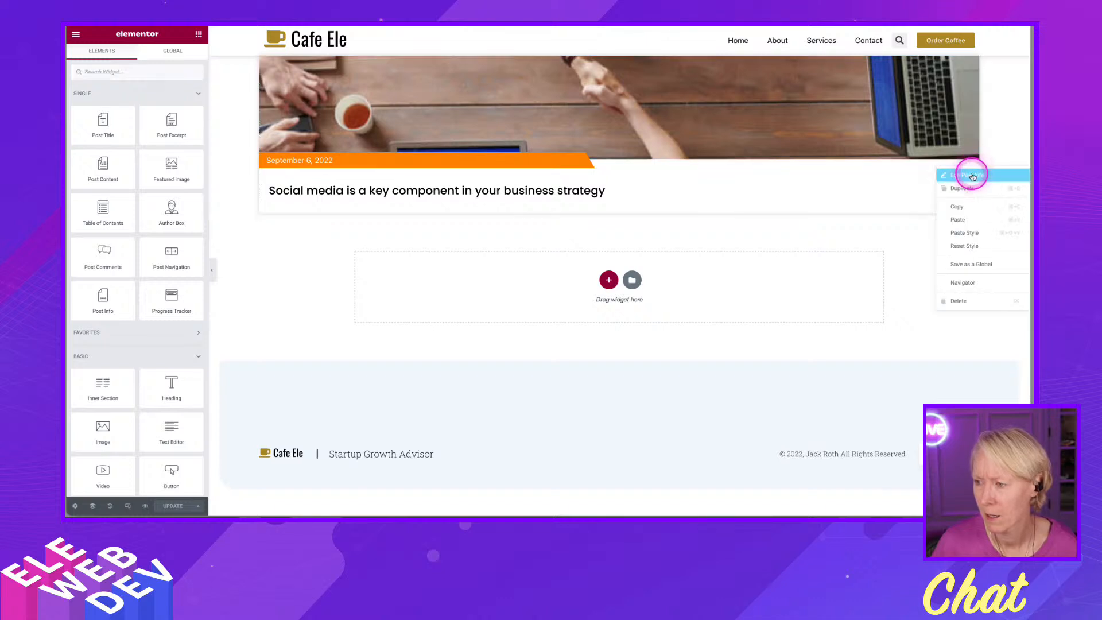
pyautogui.click(972, 175)
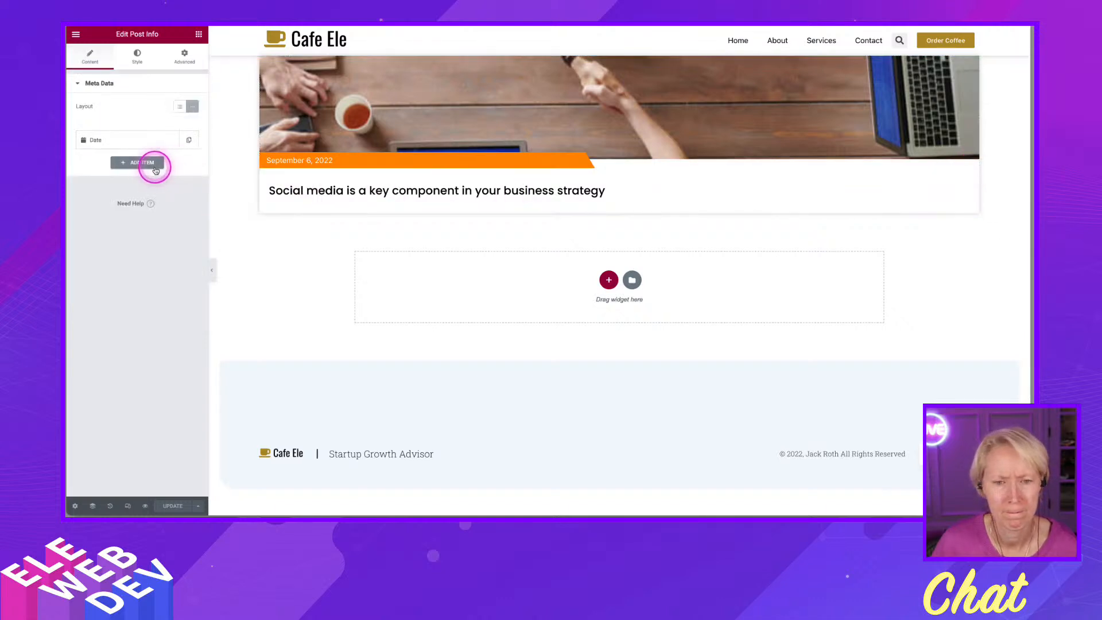
pyautogui.click(136, 62)
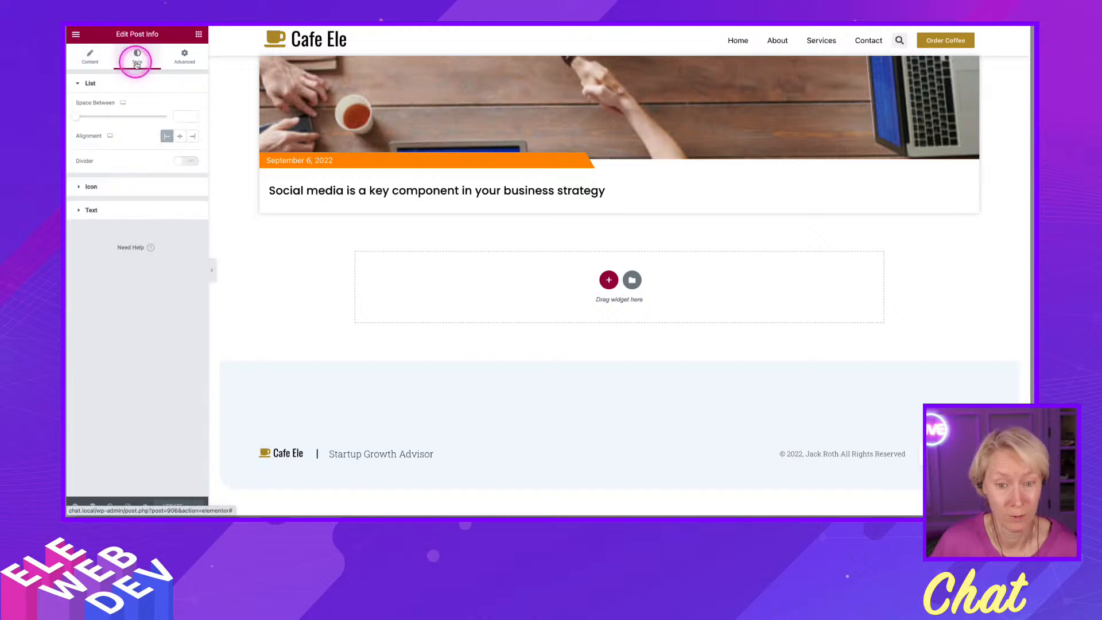
pyautogui.click(119, 188)
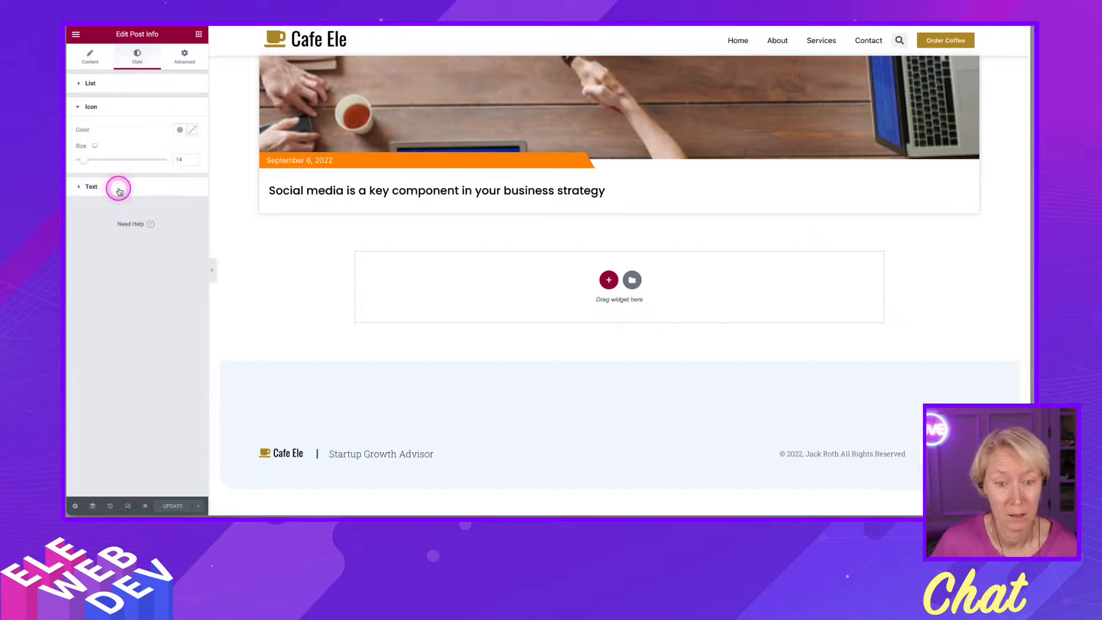
pyautogui.click(119, 189)
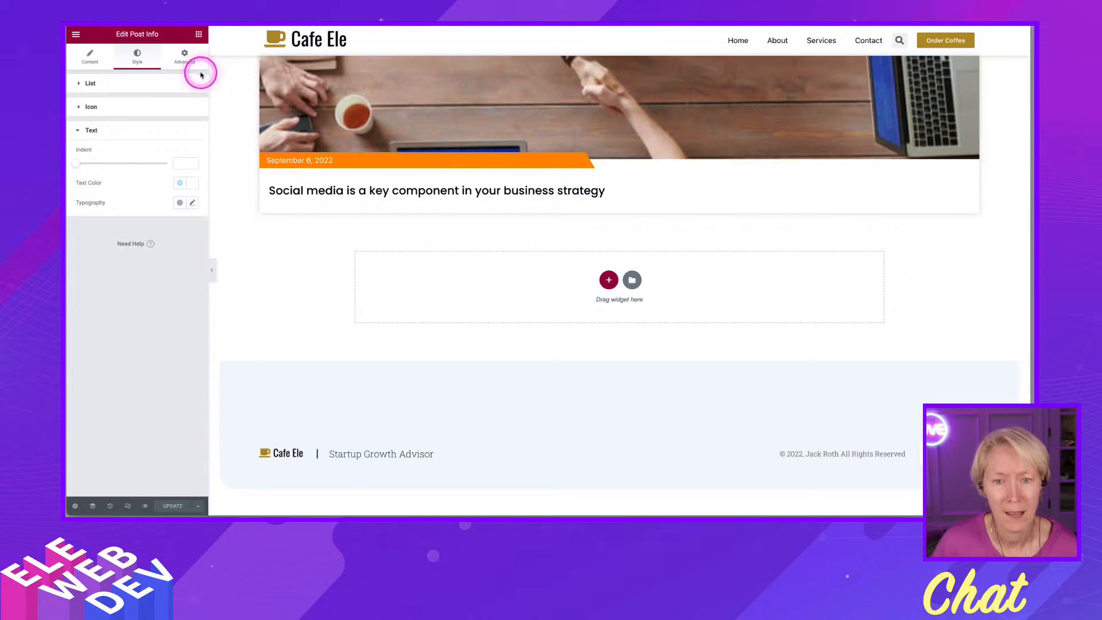
# - Open the widget's advanced Background settings and browse the global colors available for the second gradient color
pyautogui.click(184, 60)
pyautogui.scroll(-3, 135, 345)
pyautogui.scroll(2, 136, 348)
pyautogui.click(107, 352)
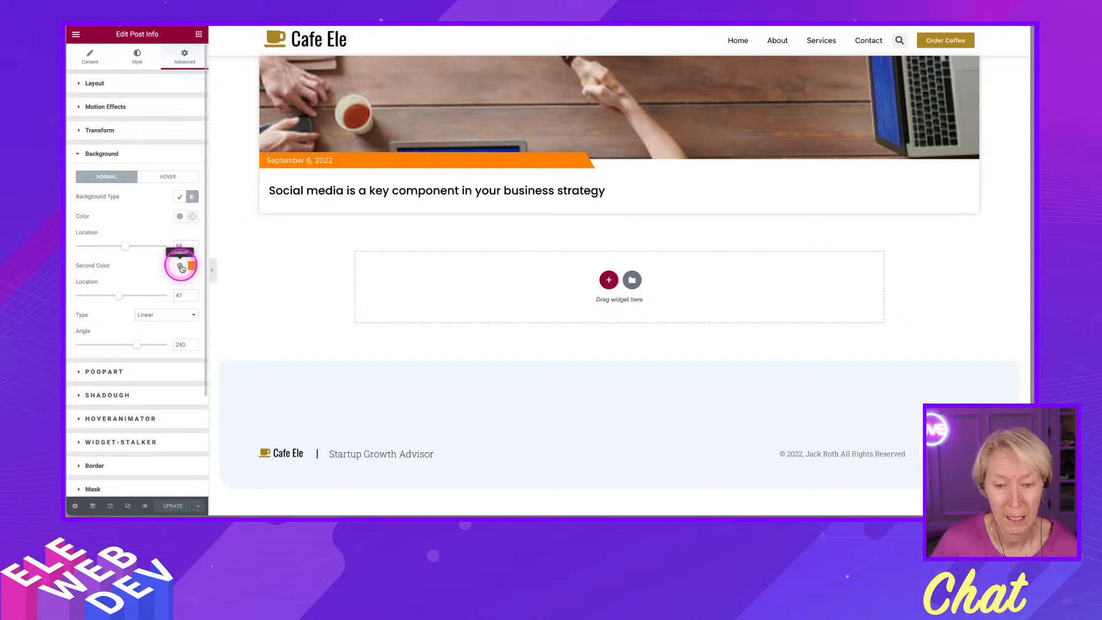
pyautogui.click(180, 267)
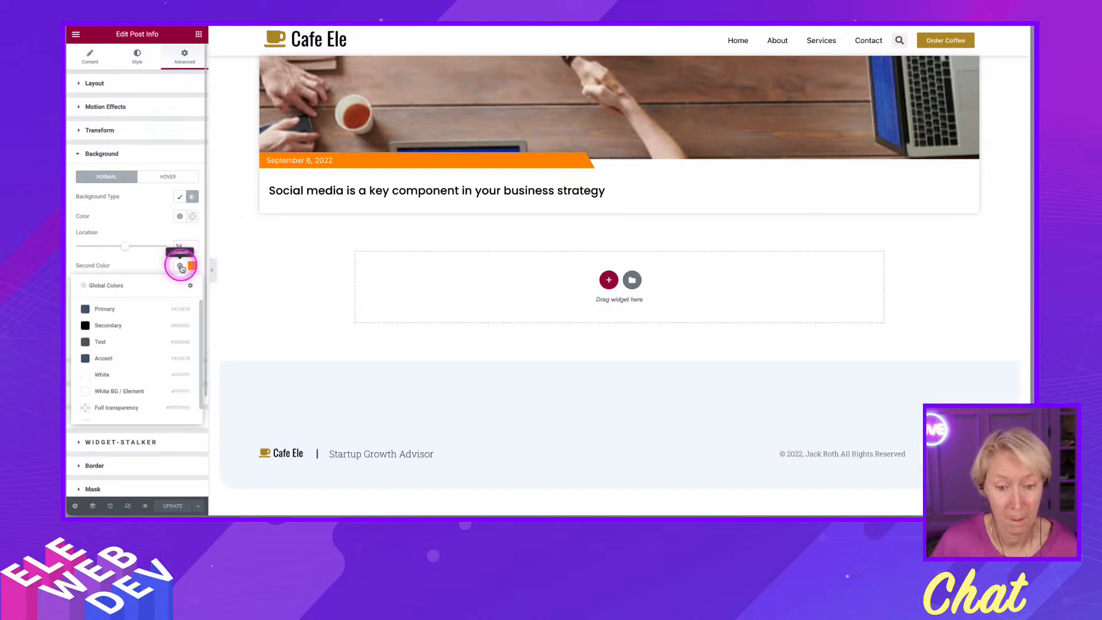
pyautogui.scroll(-1, 145, 398)
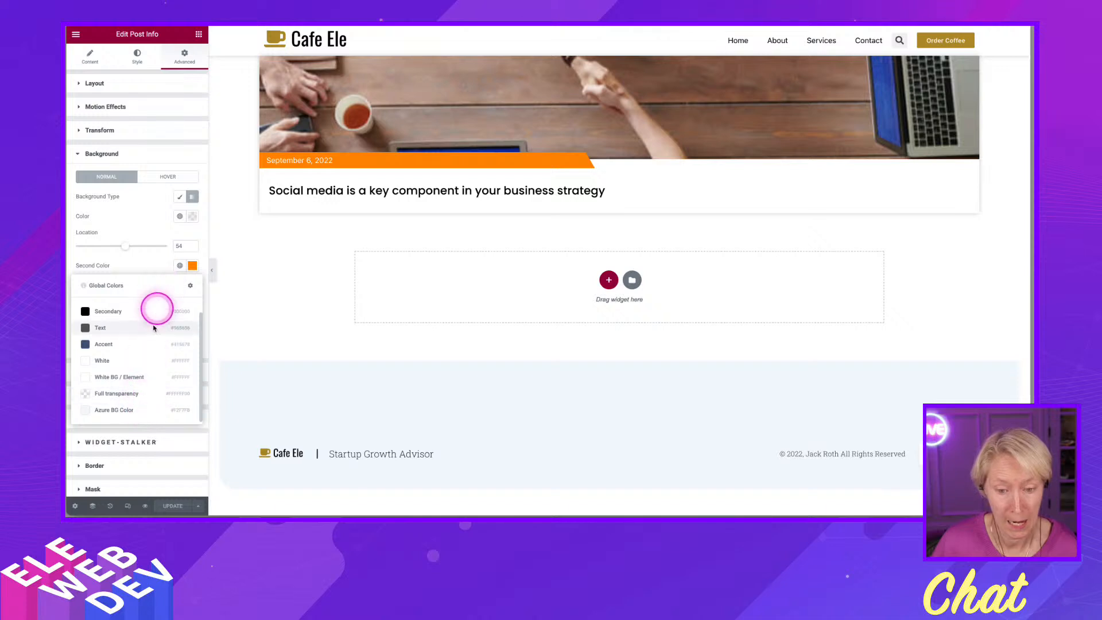
pyautogui.click(151, 265)
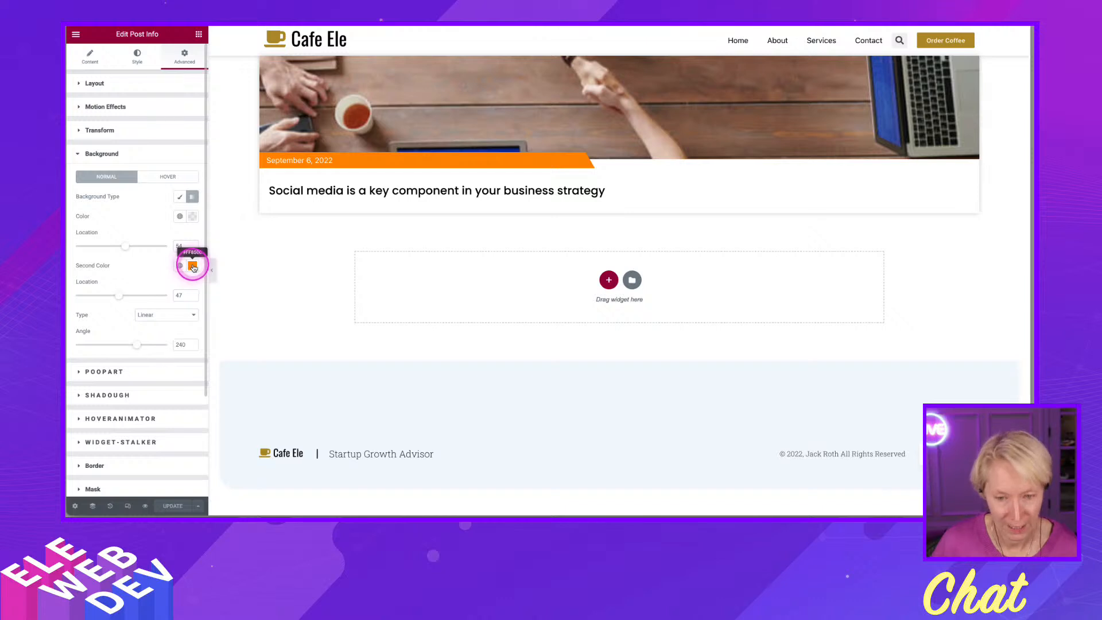
# - Set the background's second color to the ACF Color Picker dynamic tag
pyautogui.click(193, 267)
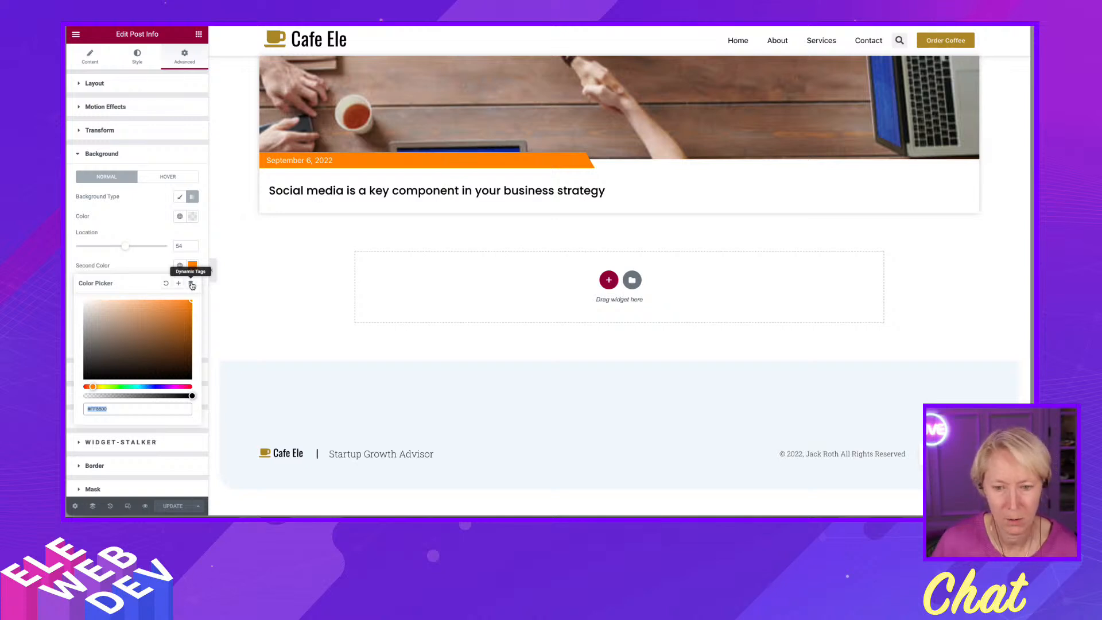
pyautogui.click(191, 284)
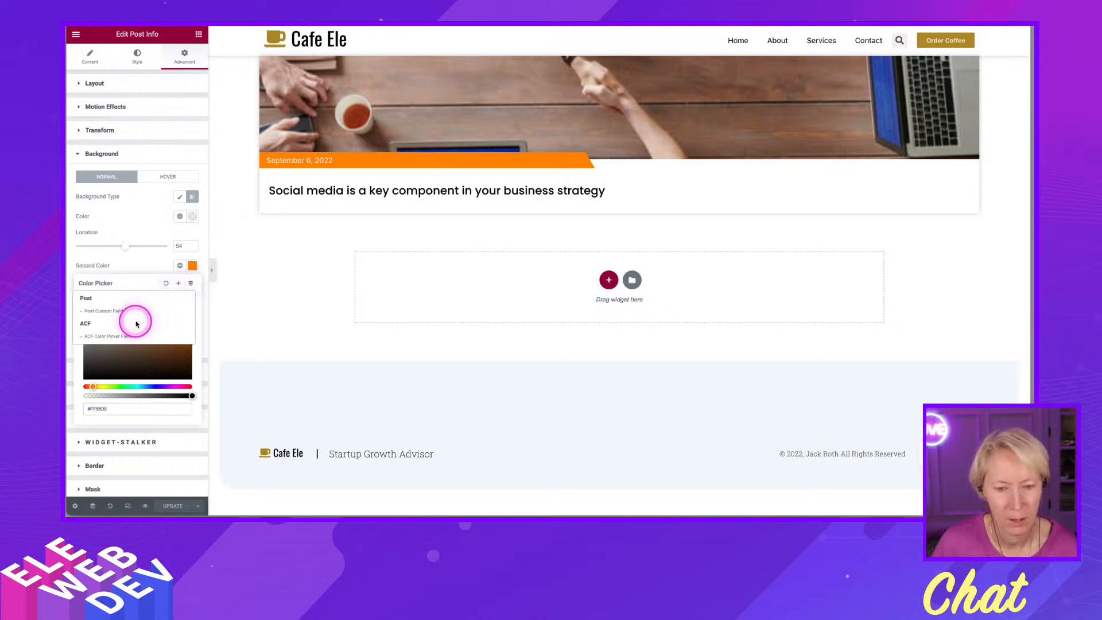
pyautogui.click(115, 340)
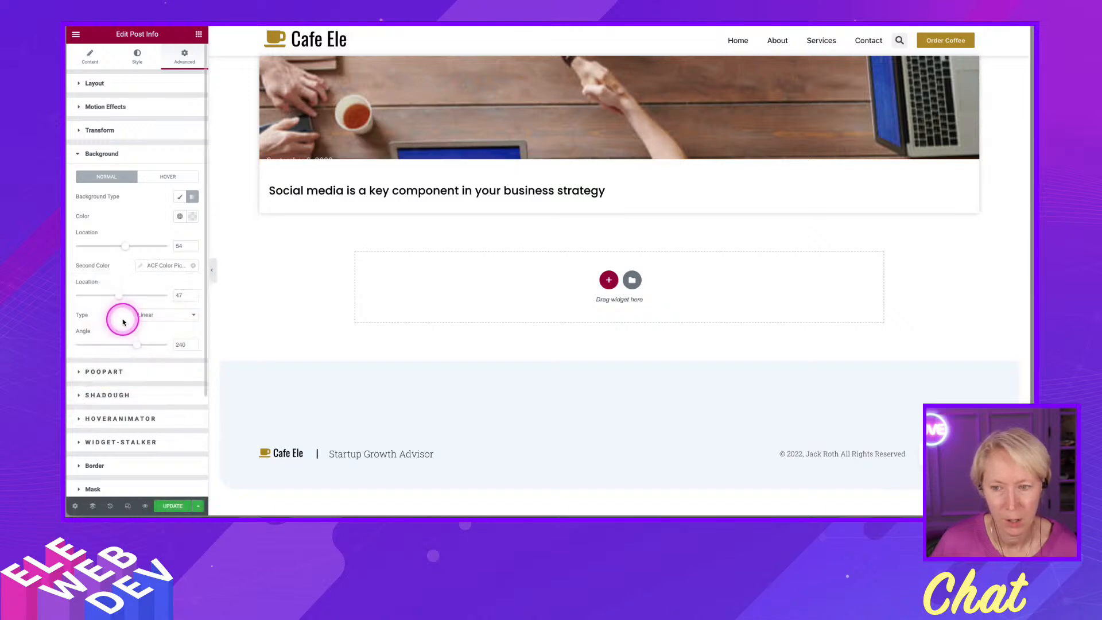
# - Set the ACF Color Picker tag's key to Date Color and update the loop template, saving without display conditions
pyautogui.click(142, 266)
pyautogui.click(205, 309)
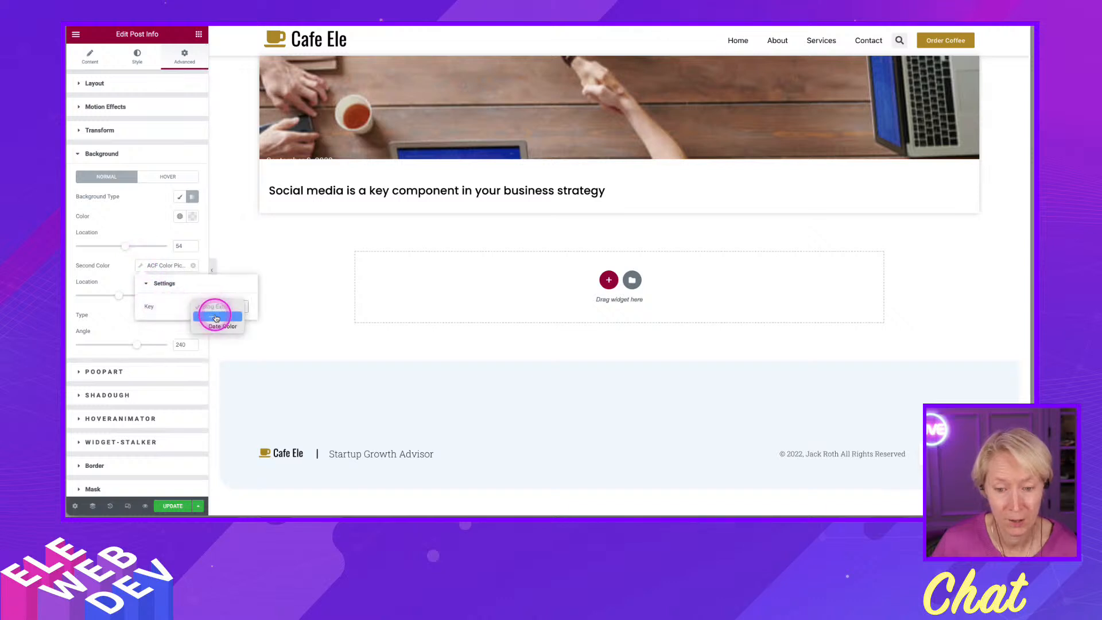
pyautogui.click(217, 326)
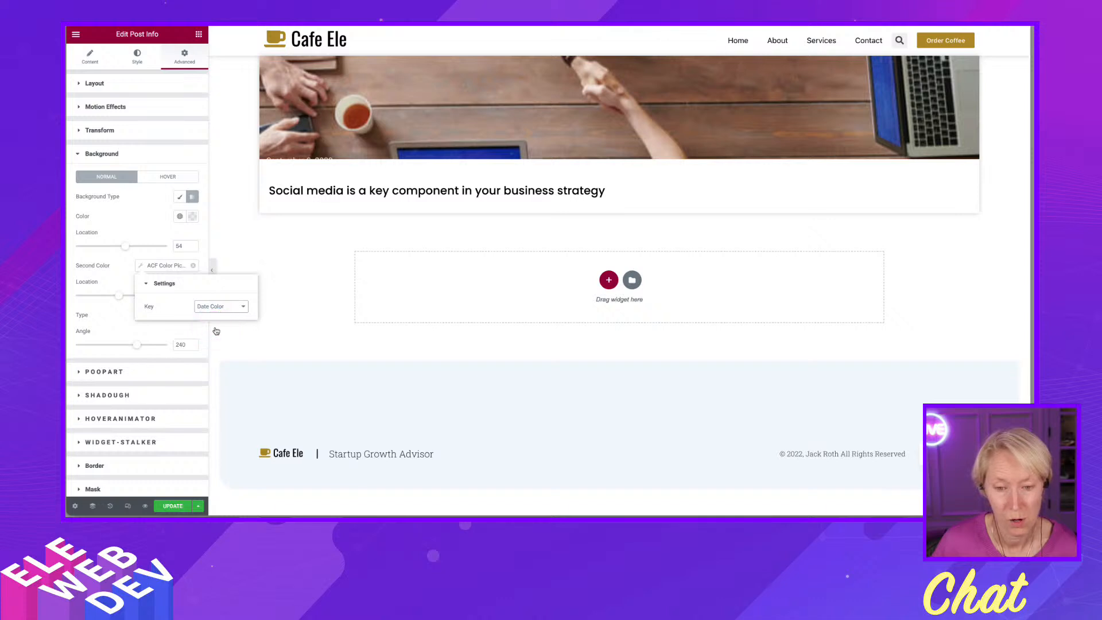
pyautogui.click(127, 247)
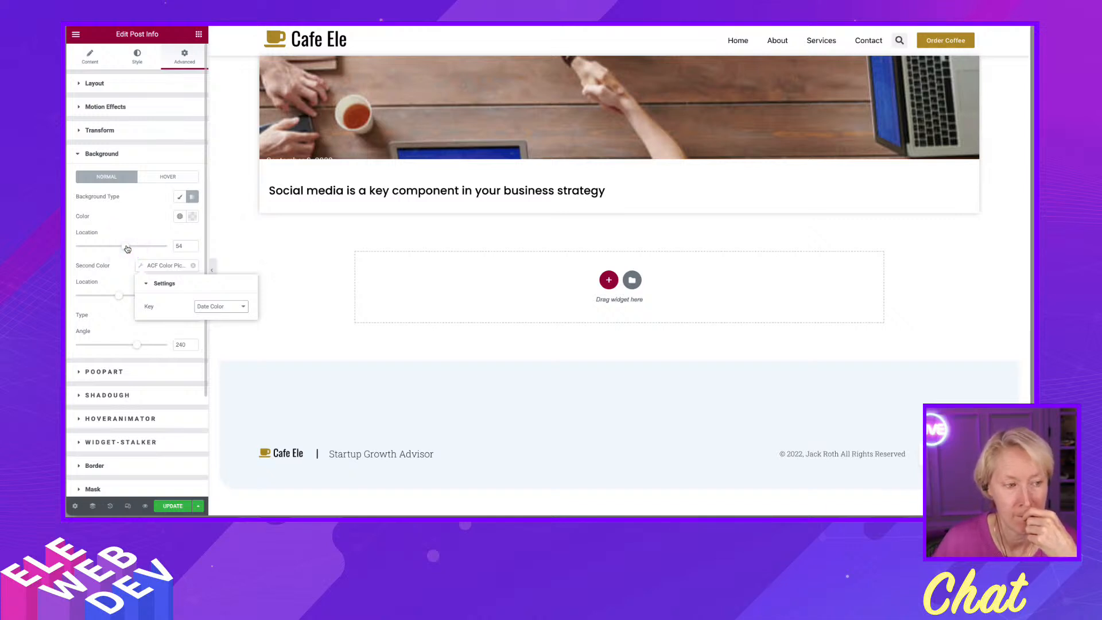
pyautogui.click(136, 233)
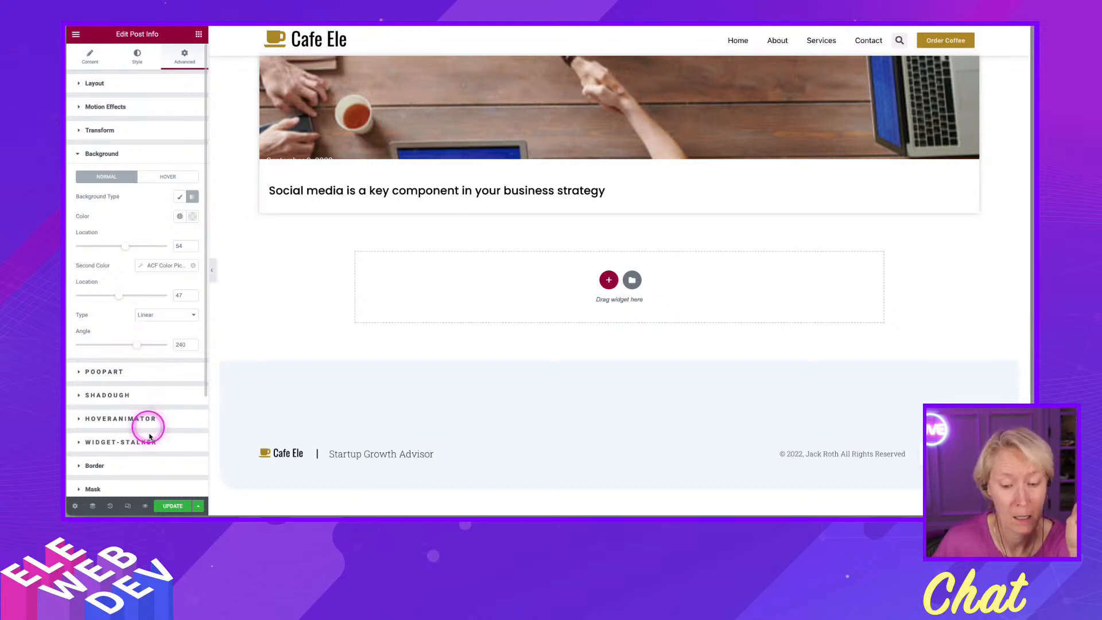
pyautogui.click(173, 507)
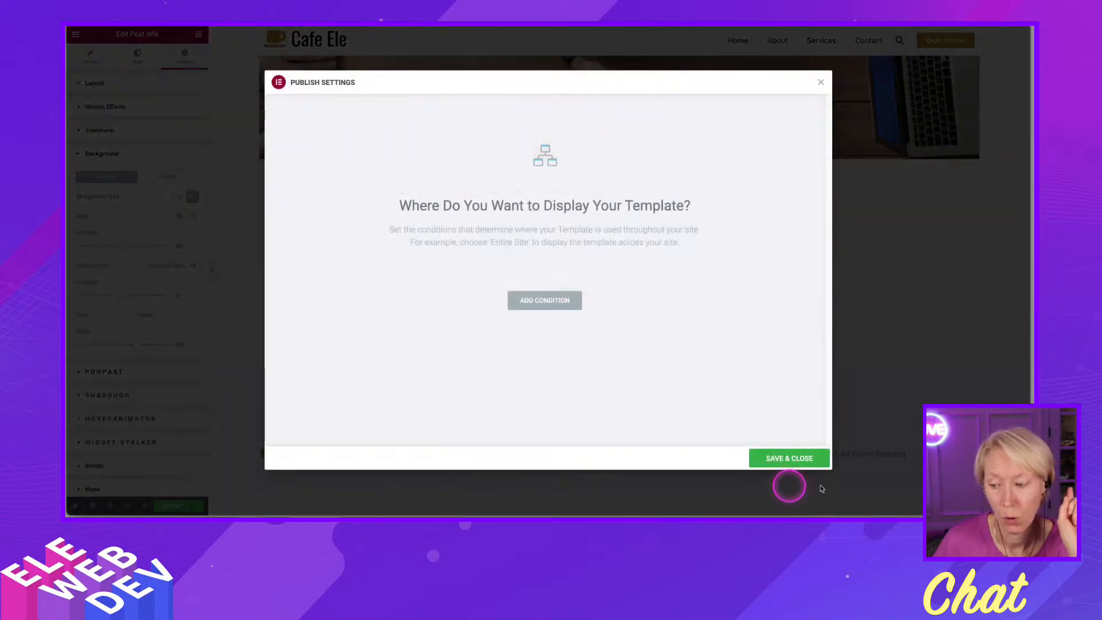
pyautogui.click(799, 459)
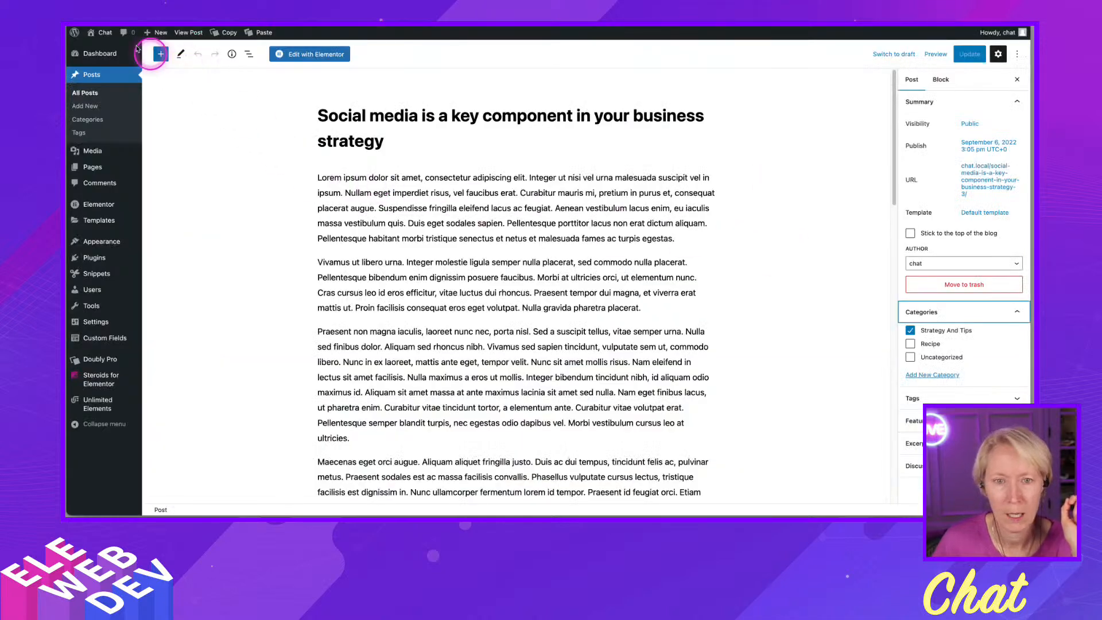
# - Pick a green Date Color in the post's Blog Extra field and update the post
pyautogui.click(105, 32)
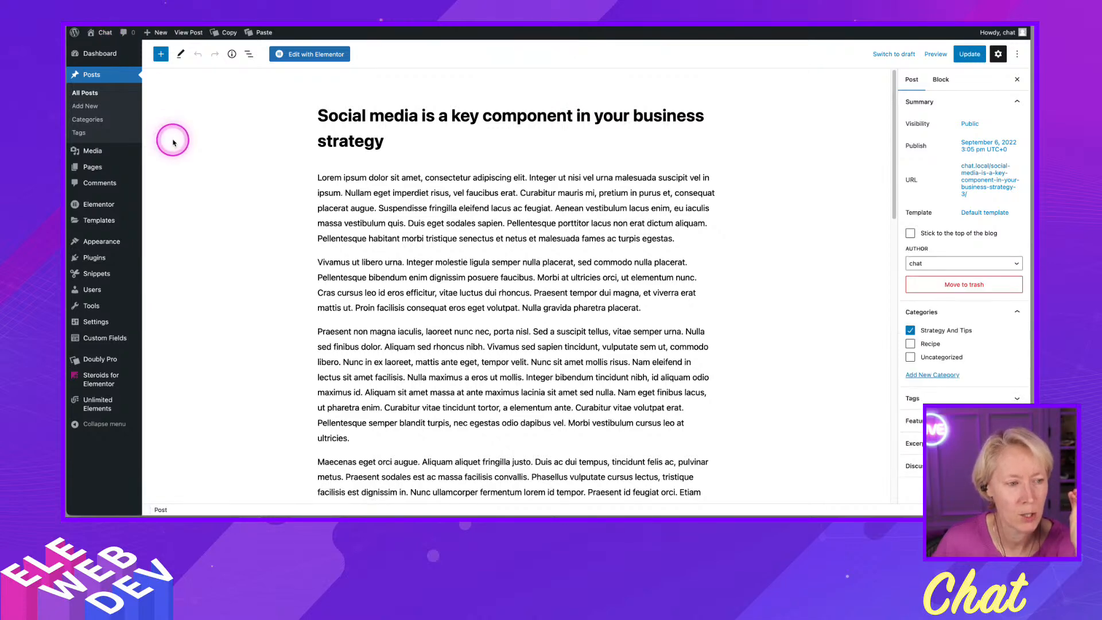
pyautogui.scroll(-5, 802, 387)
pyautogui.scroll(-20, 803, 386)
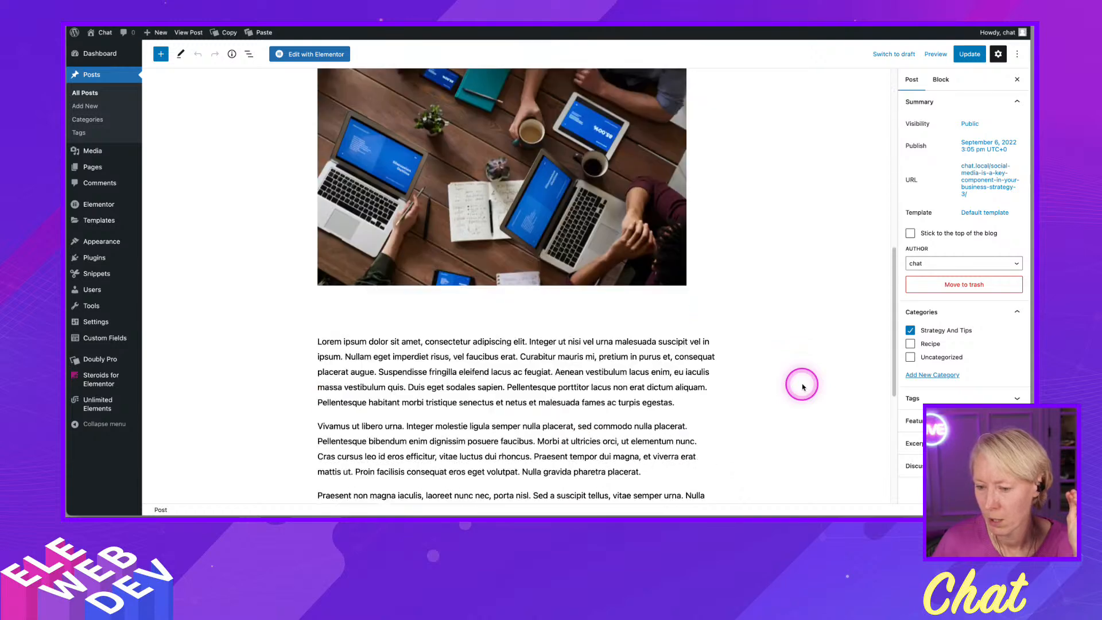
pyautogui.scroll(-2, 803, 386)
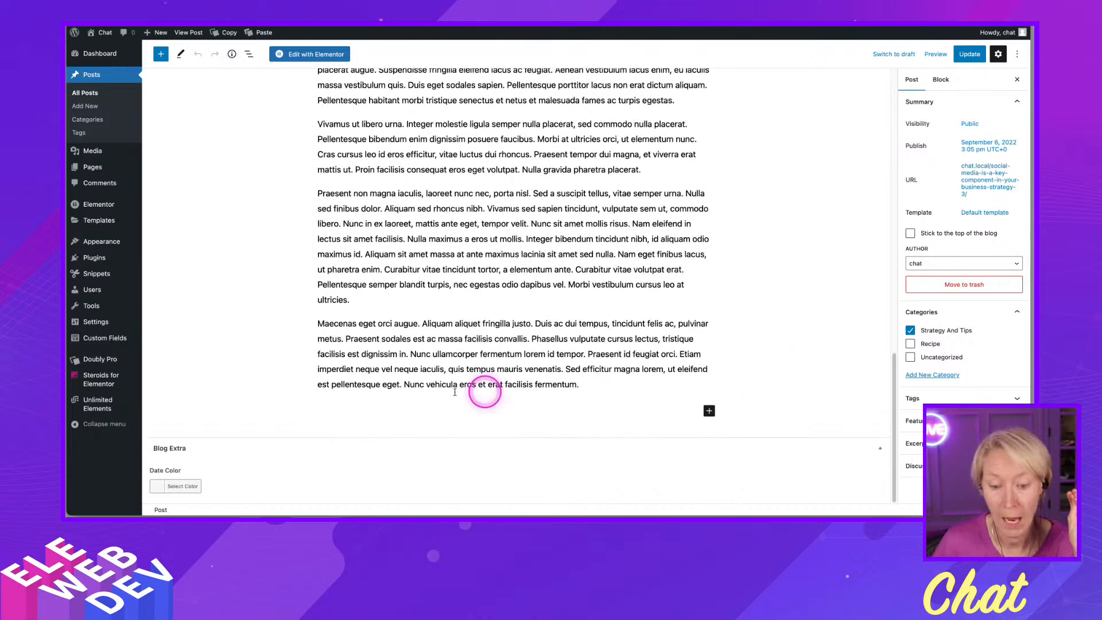
pyautogui.click(160, 488)
pyautogui.click(167, 488)
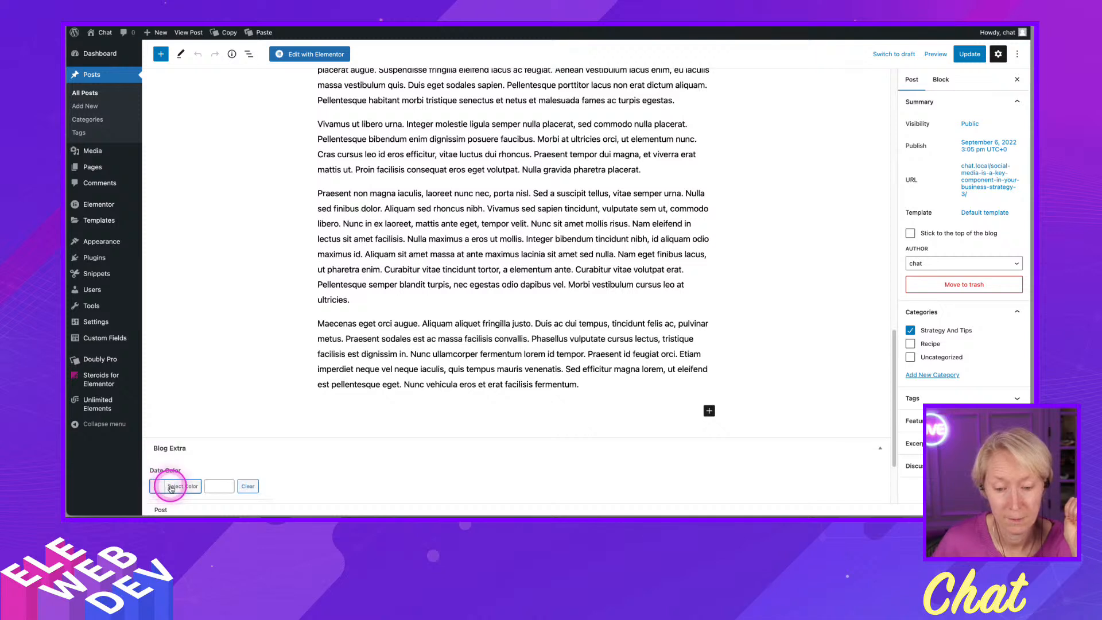
pyautogui.click(170, 487)
pyautogui.click(155, 488)
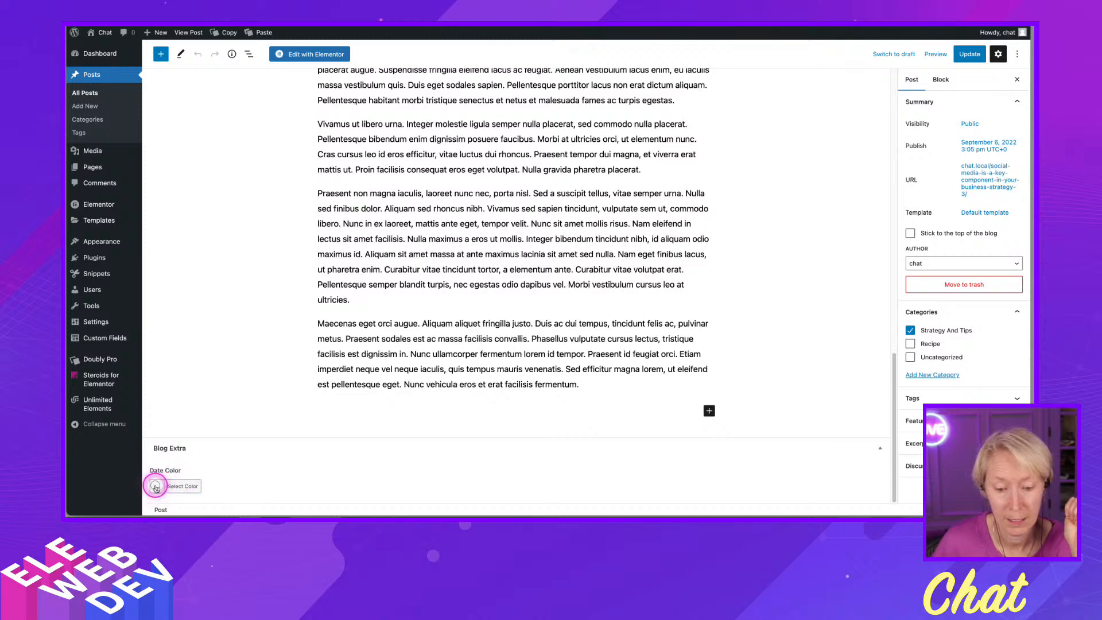
pyautogui.click(156, 487)
pyautogui.click(231, 486)
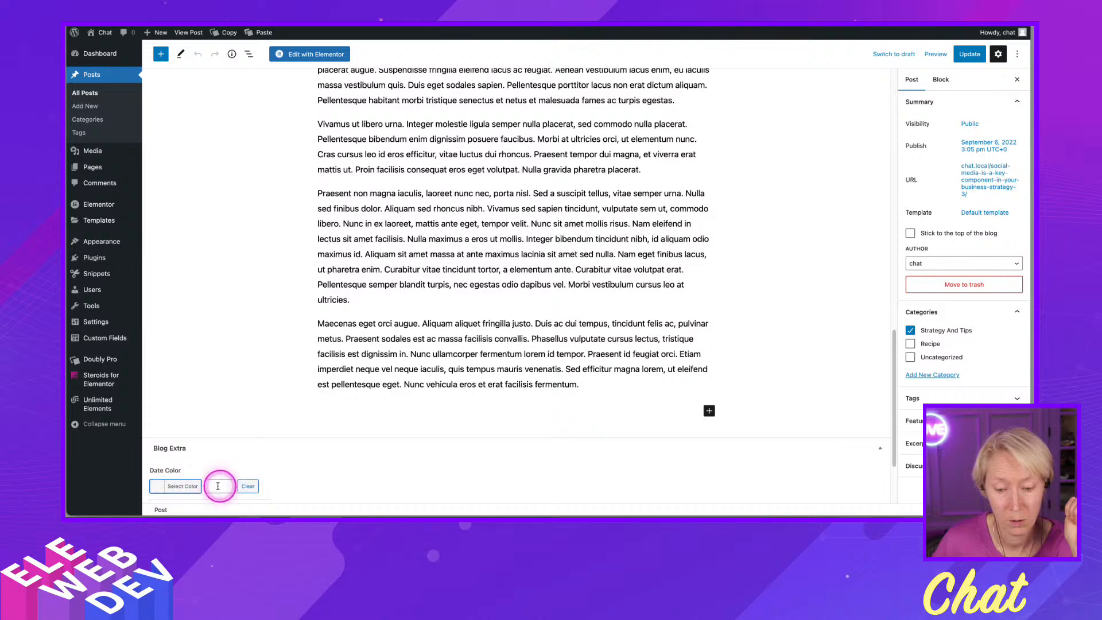
pyautogui.click(153, 481)
pyautogui.scroll(-3, 363, 431)
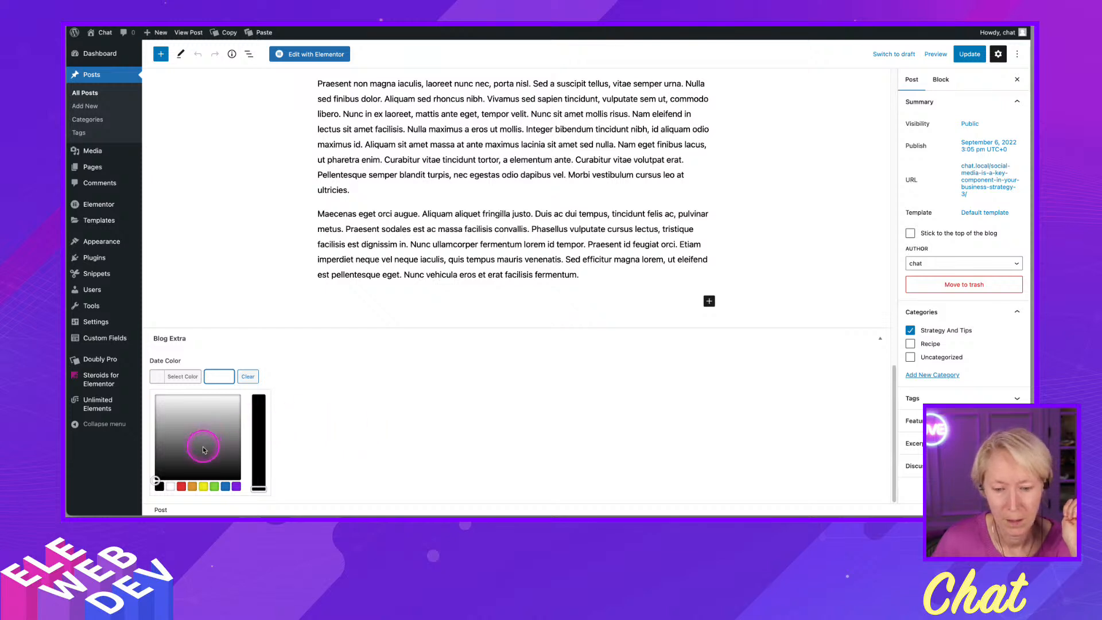
pyautogui.click(214, 487)
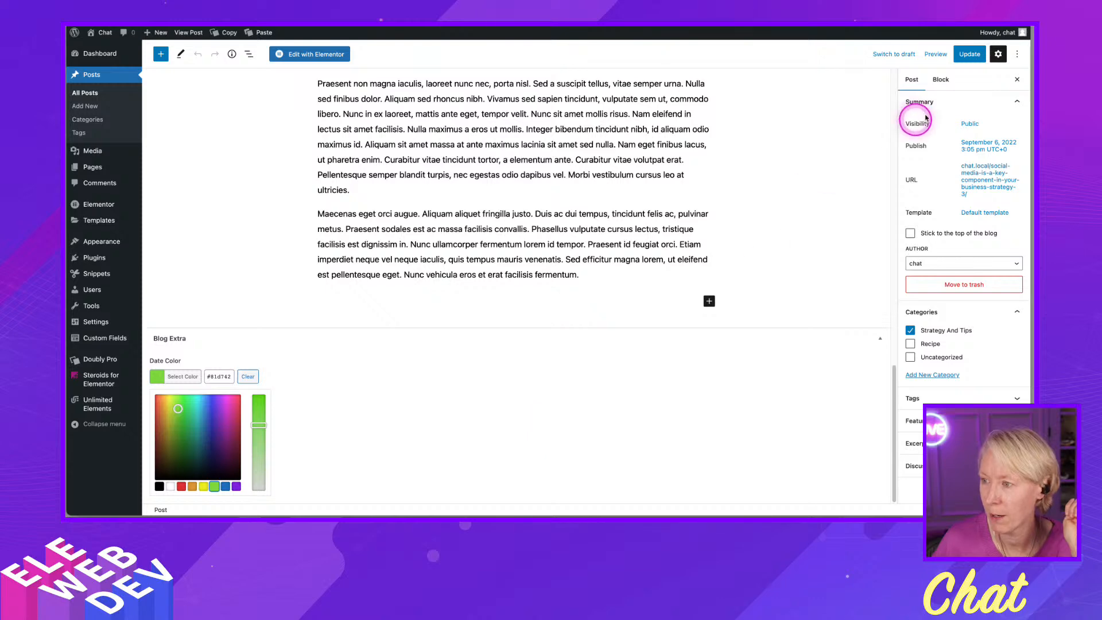
pyautogui.click(970, 57)
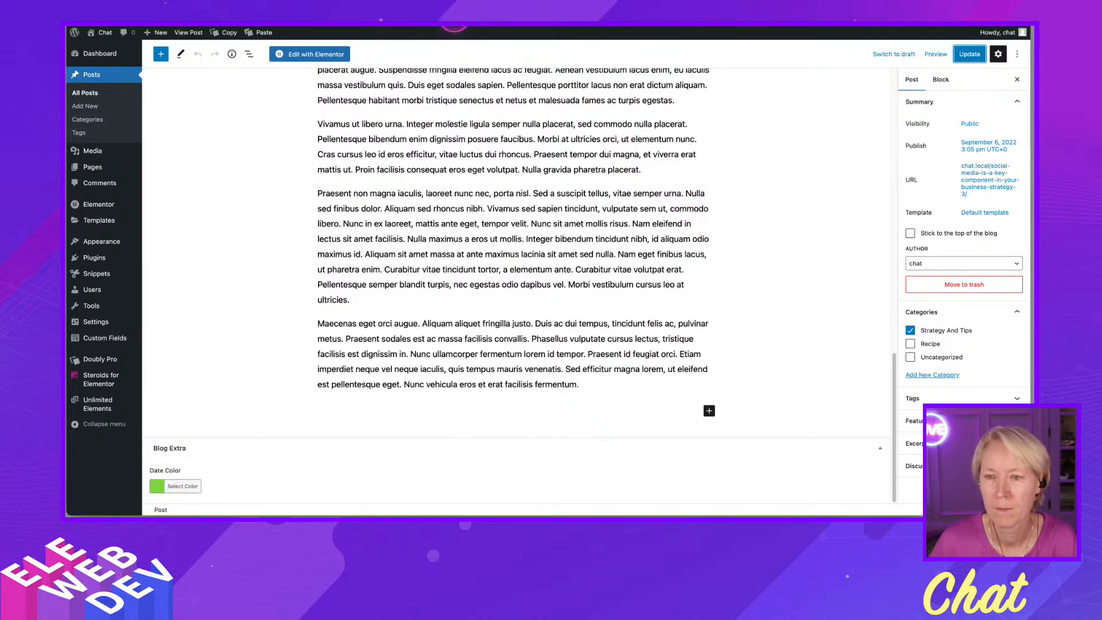
# - Return to the loop template and reload it to preview the date background color
pyautogui.hotkey('ctrl', 'Tab')
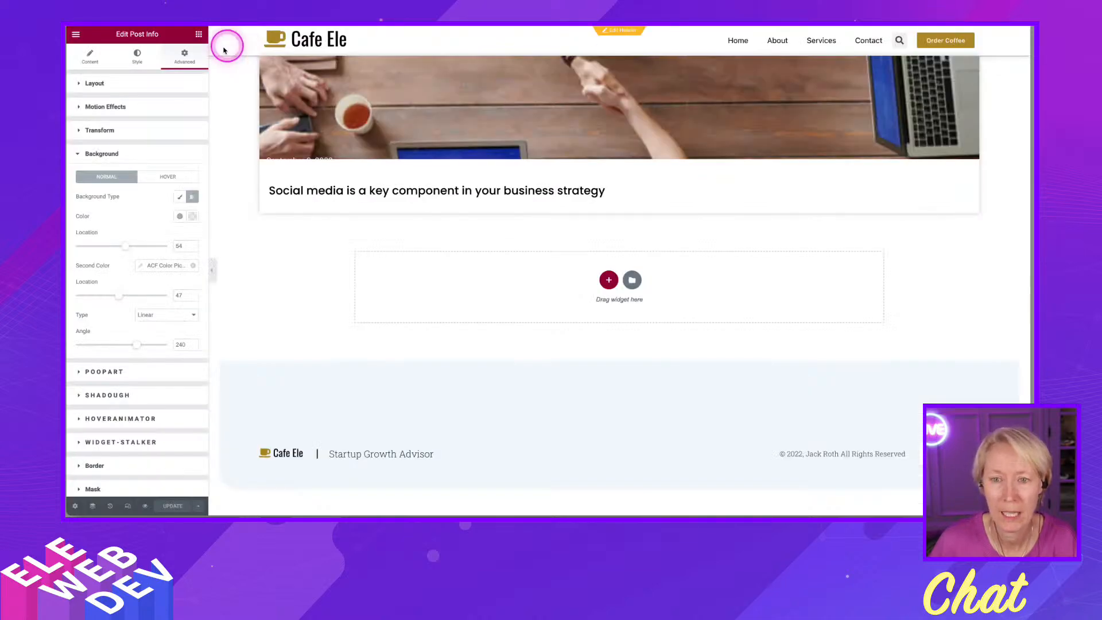
pyautogui.hotkey('ctrl', 'Tab')
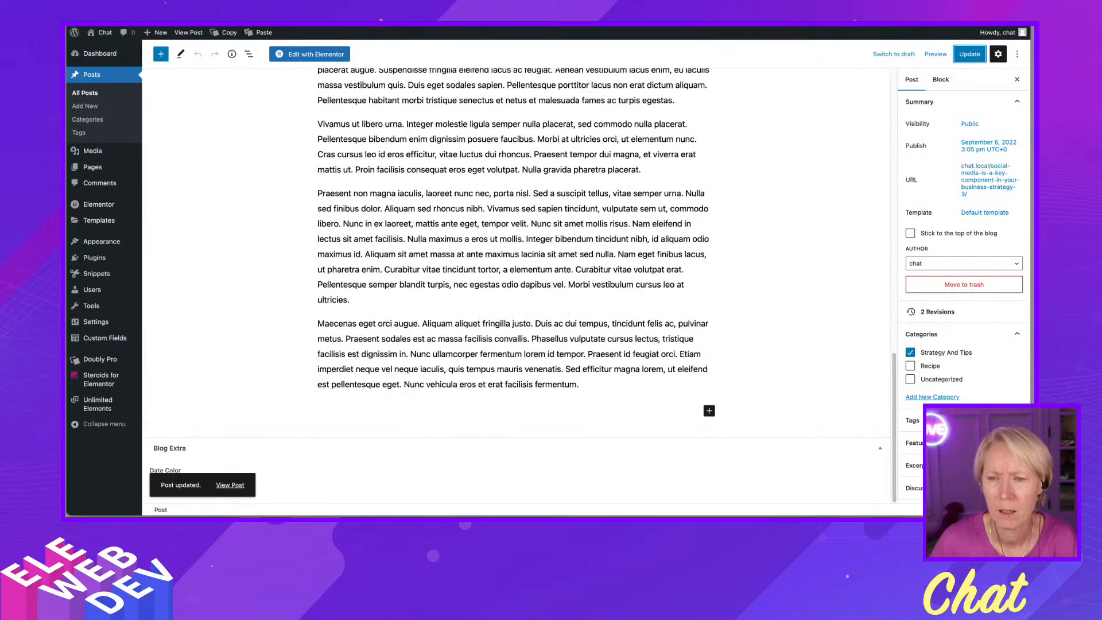
pyautogui.hotkey('ctrl', 'Tab')
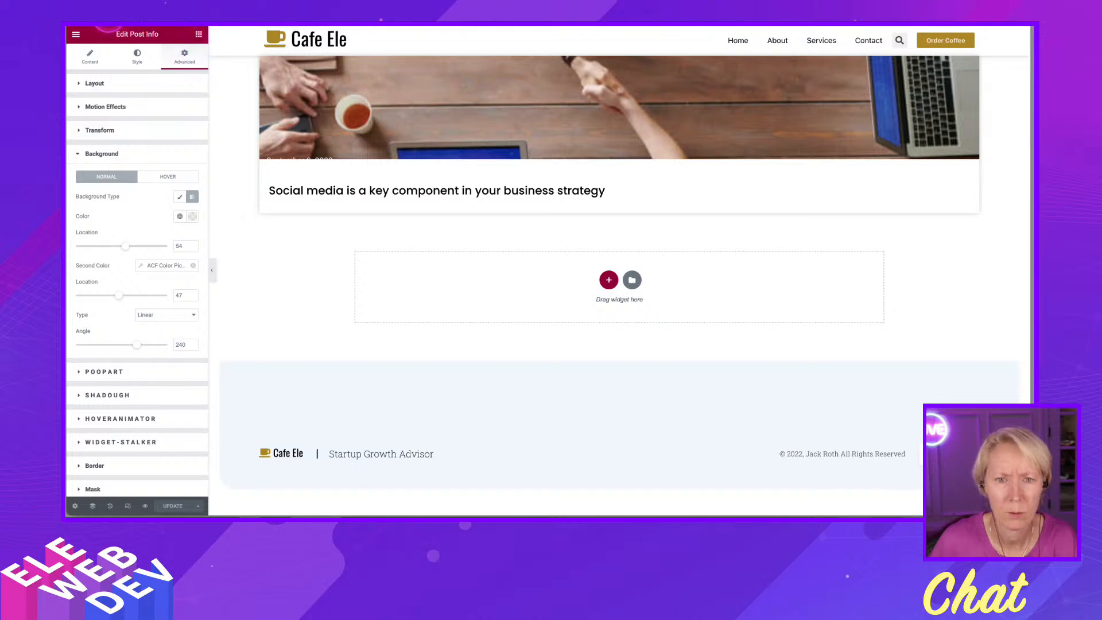
pyautogui.click(108, 16)
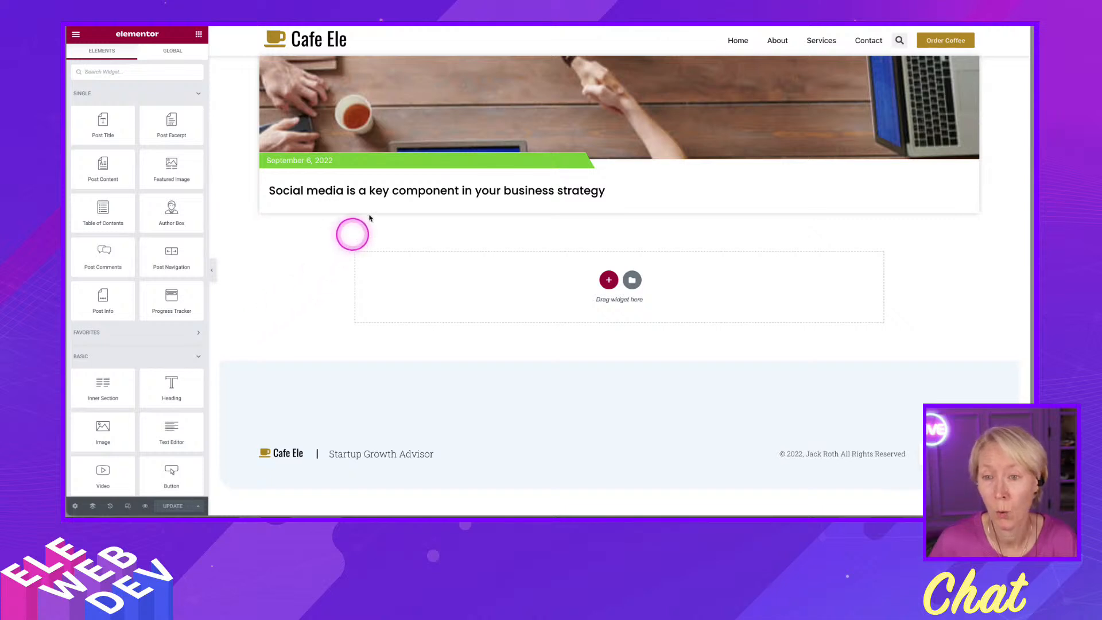
# - Delete the old posts grid section from the page and update the page
pyautogui.click(508, 13)
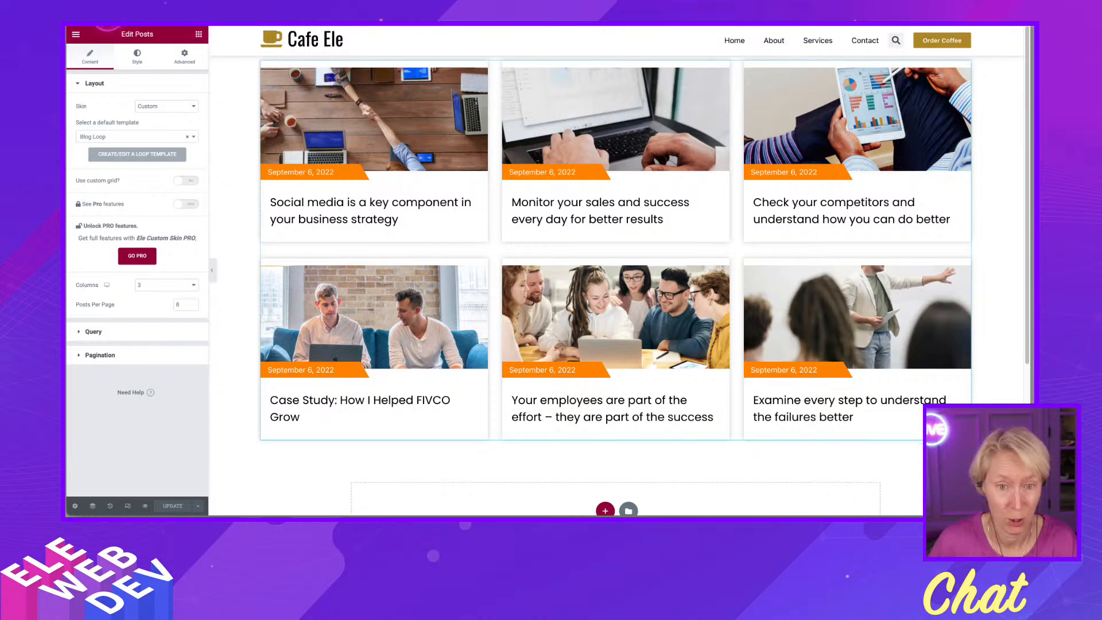
pyautogui.click(107, 19)
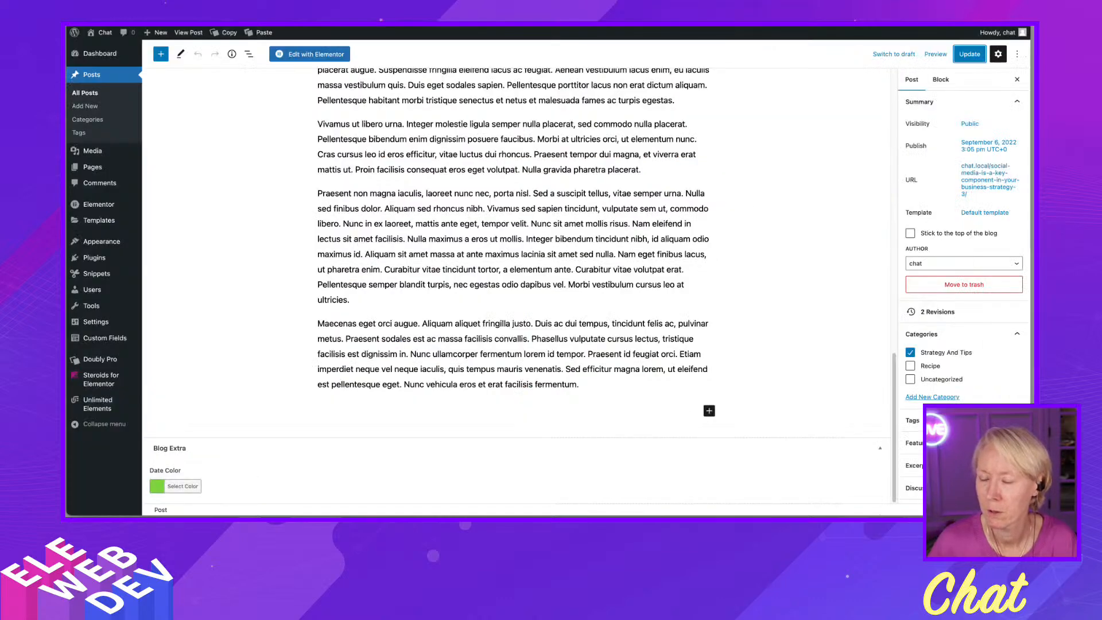
pyautogui.scroll(5, 620, 308)
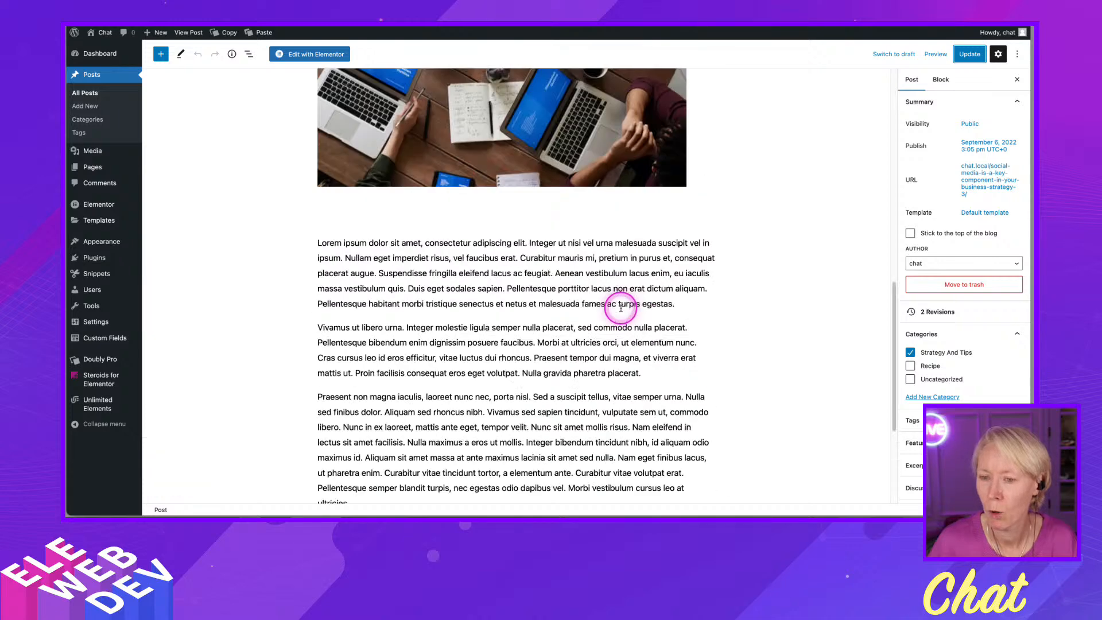
pyautogui.scroll(5, 620, 308)
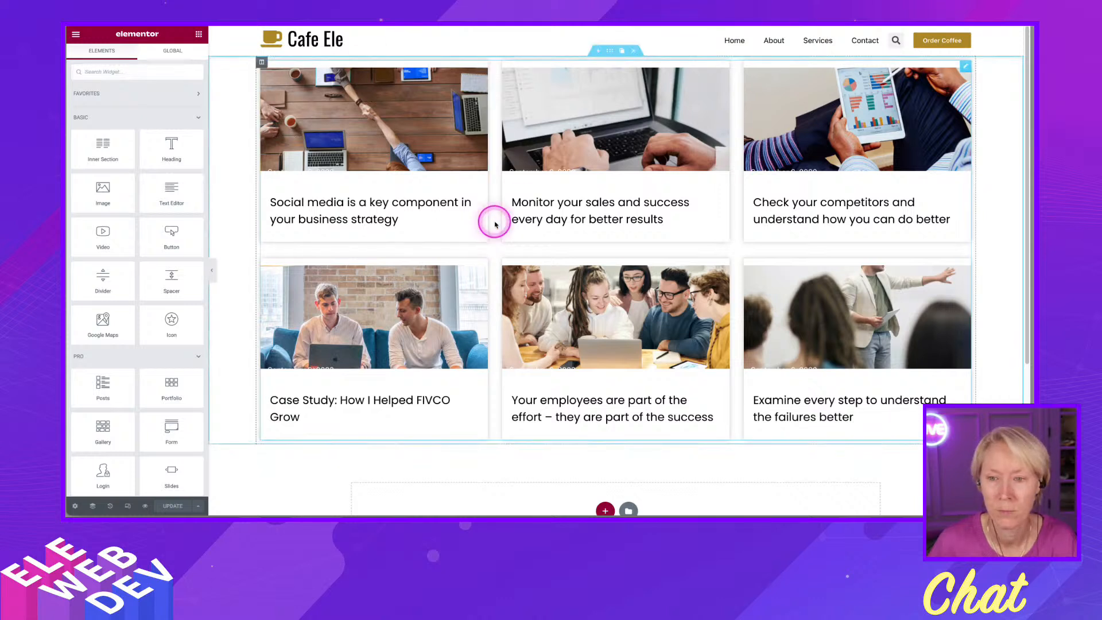
pyautogui.click(634, 55)
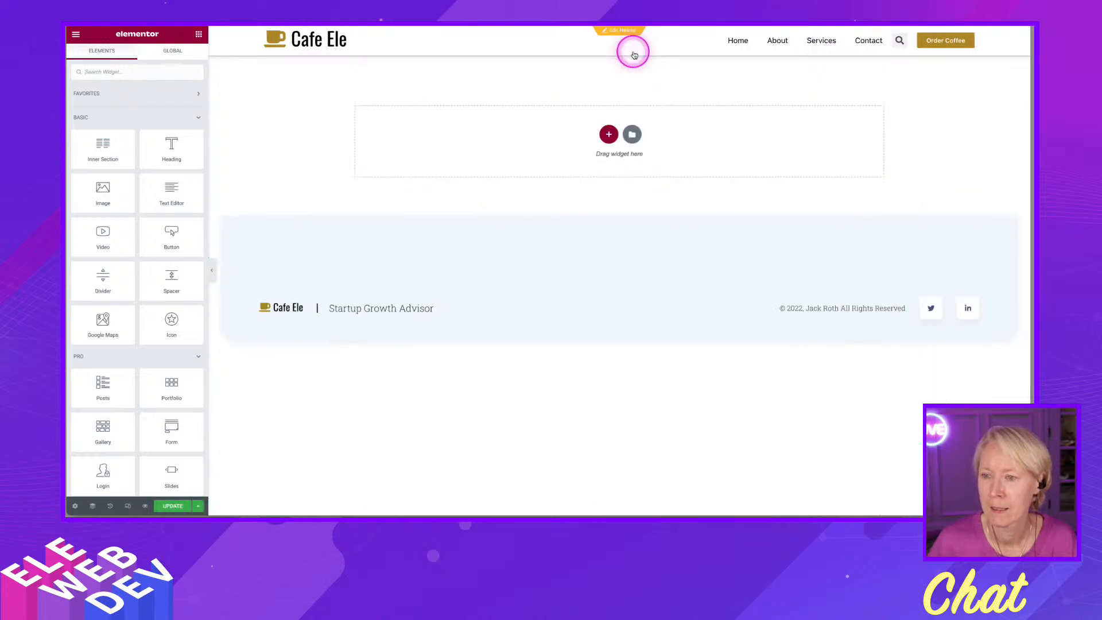
pyautogui.click(172, 505)
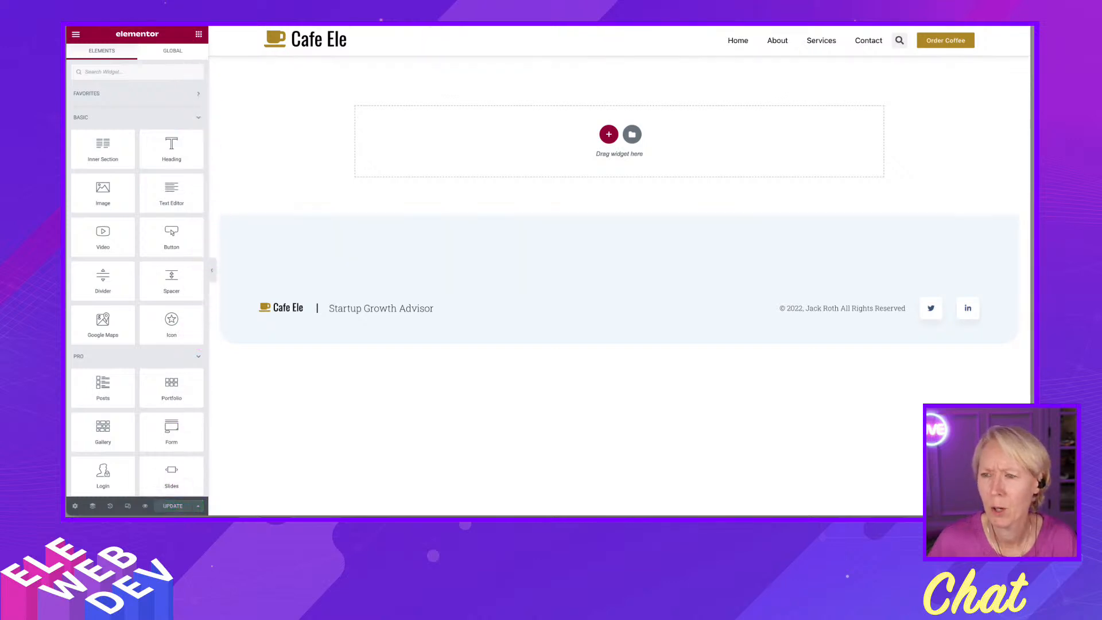
# - Open the Theme Builder through the Finder and show the Loop site parts
pyautogui.hotkey('ctrl', 'e')
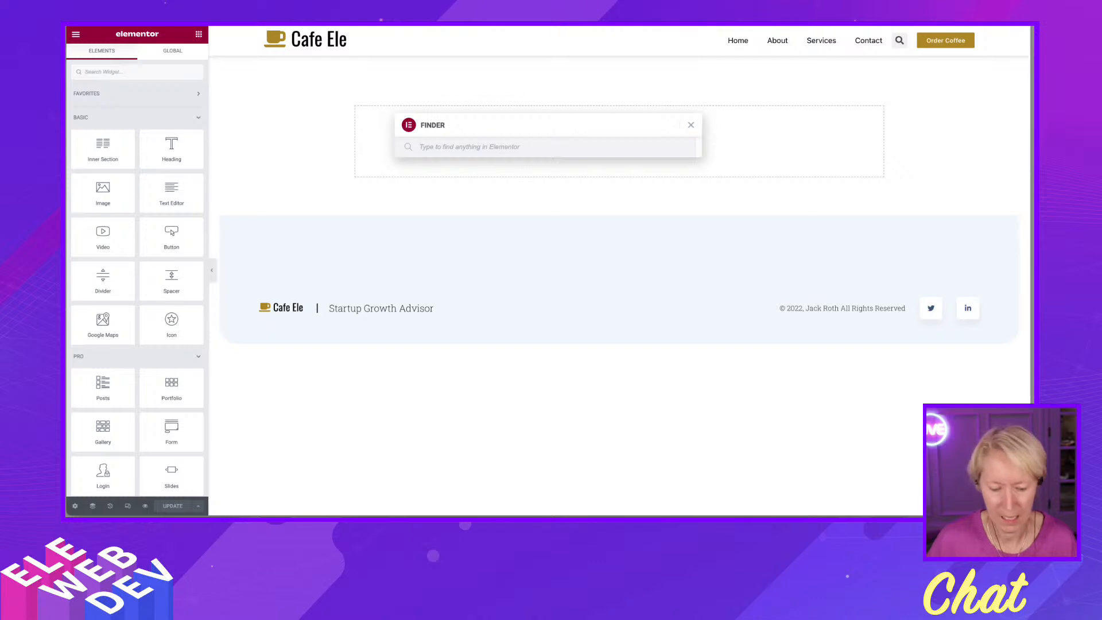
pyautogui.write('the')
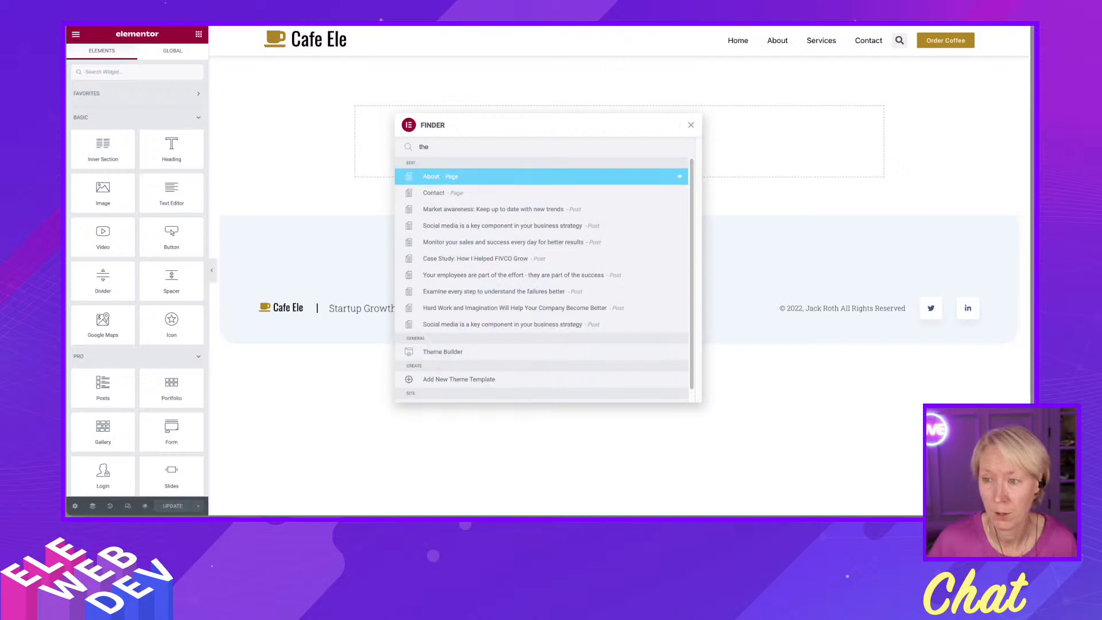
pyautogui.click(623, 24)
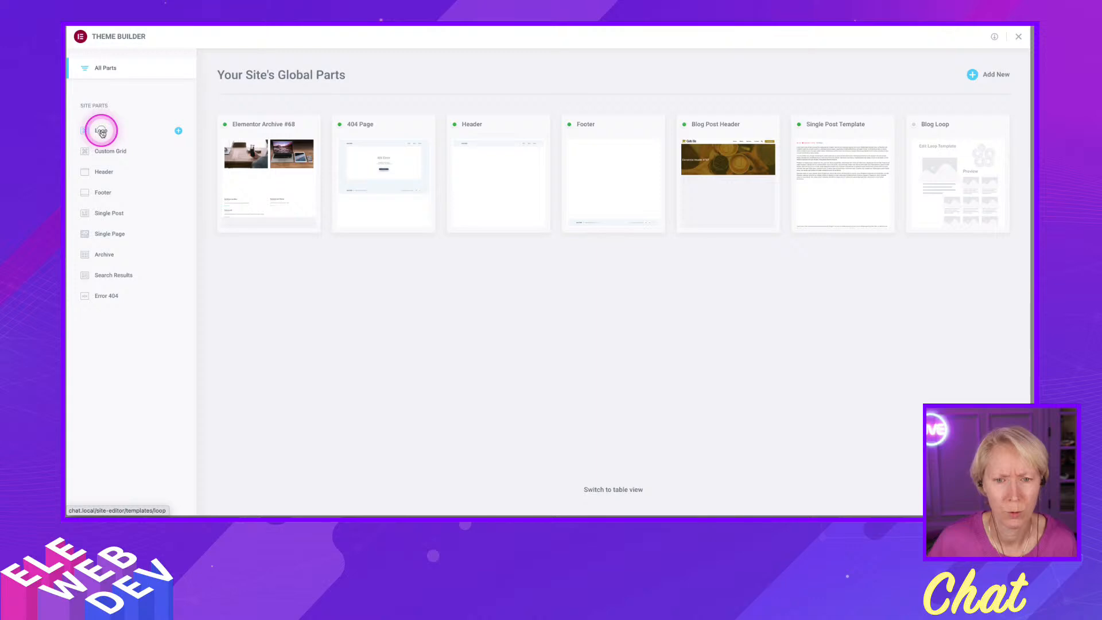
pyautogui.click(101, 133)
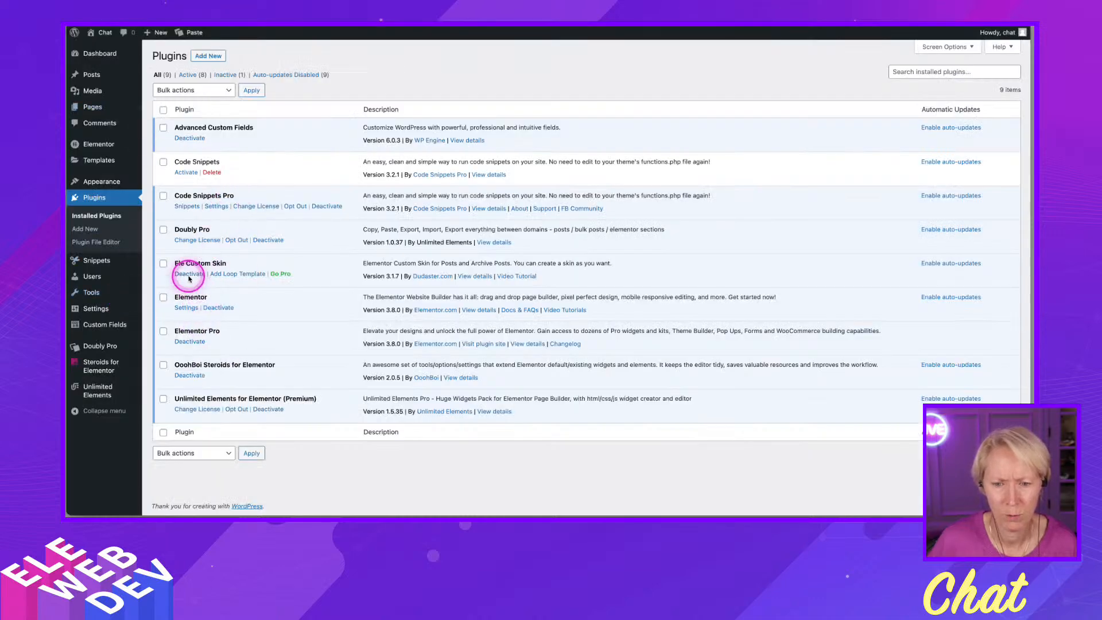
# - Deactivate and delete the Ele Custom Skin plugin
pyautogui.click(189, 274)
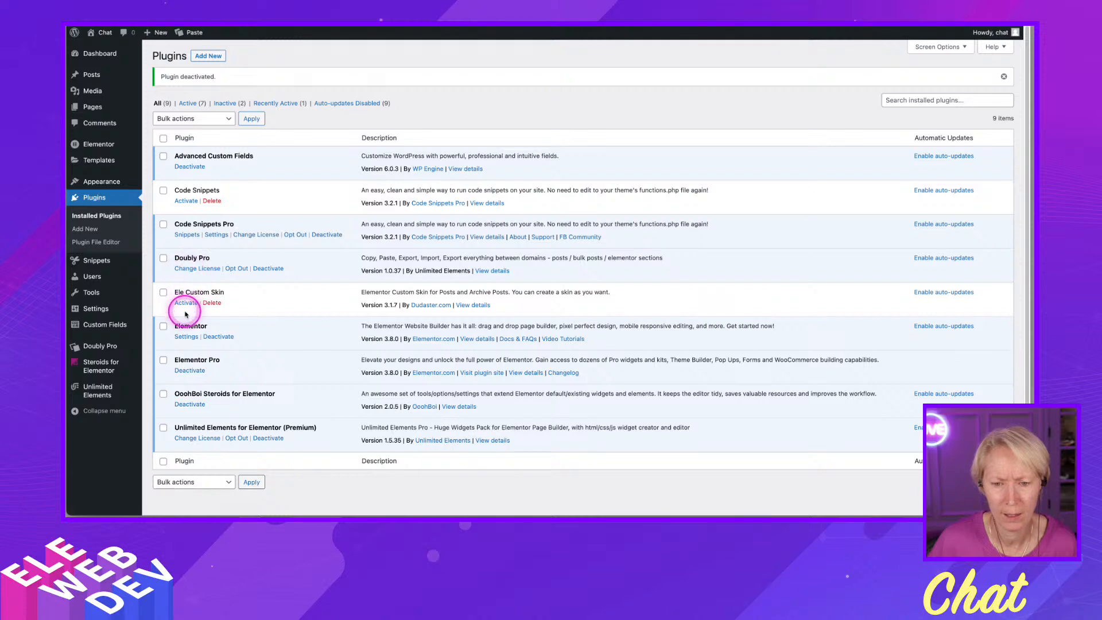
pyautogui.click(211, 302)
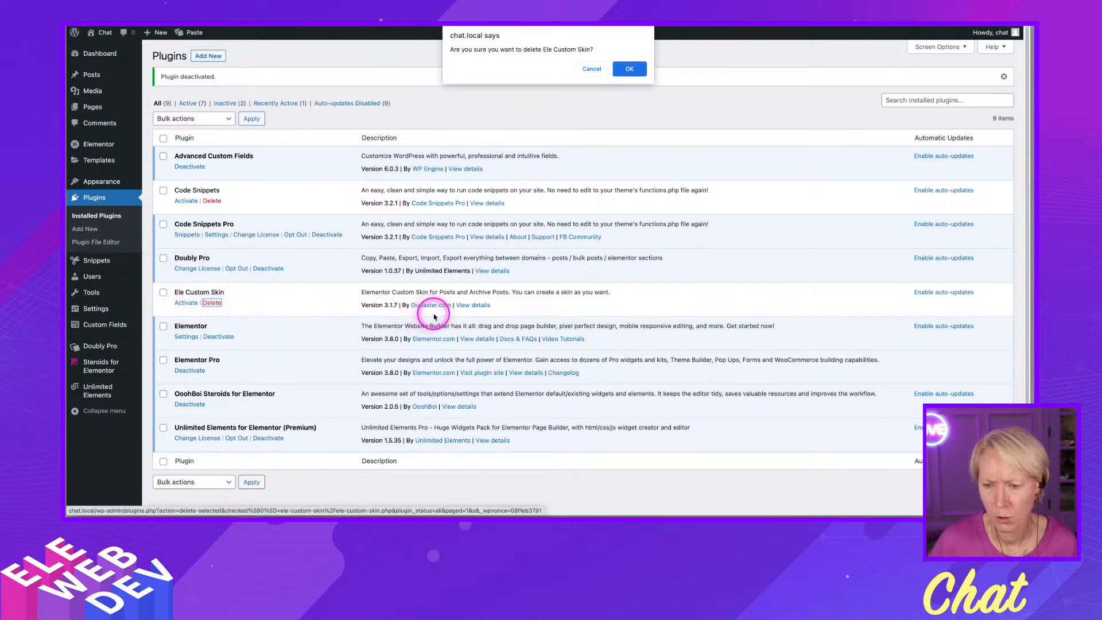
pyautogui.click(630, 69)
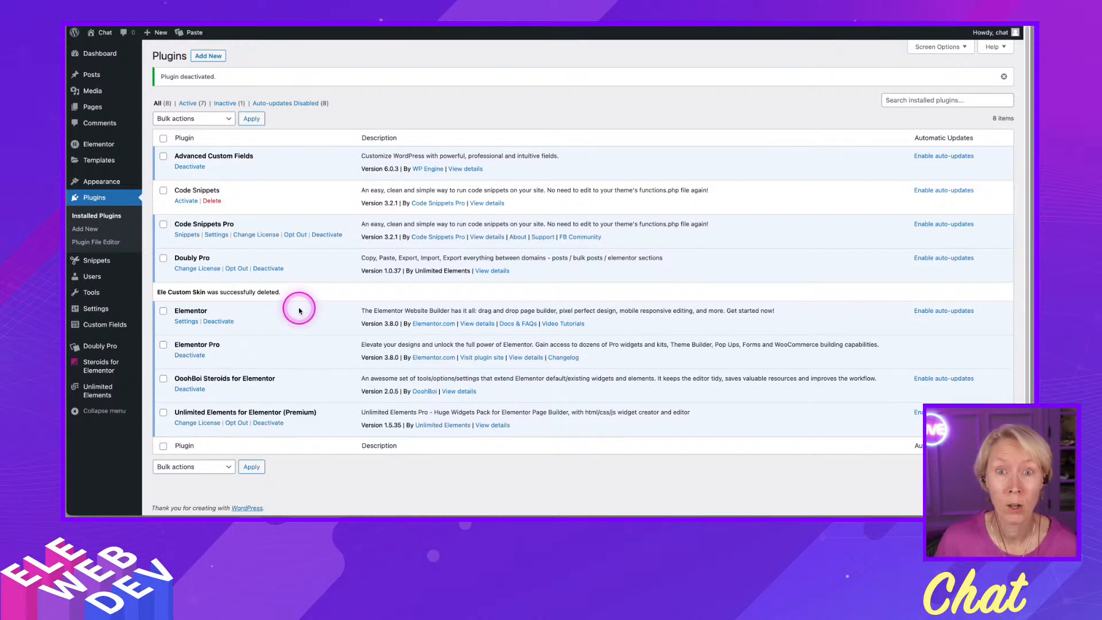
# - Open Elementor's settings page
pyautogui.click(279, 341)
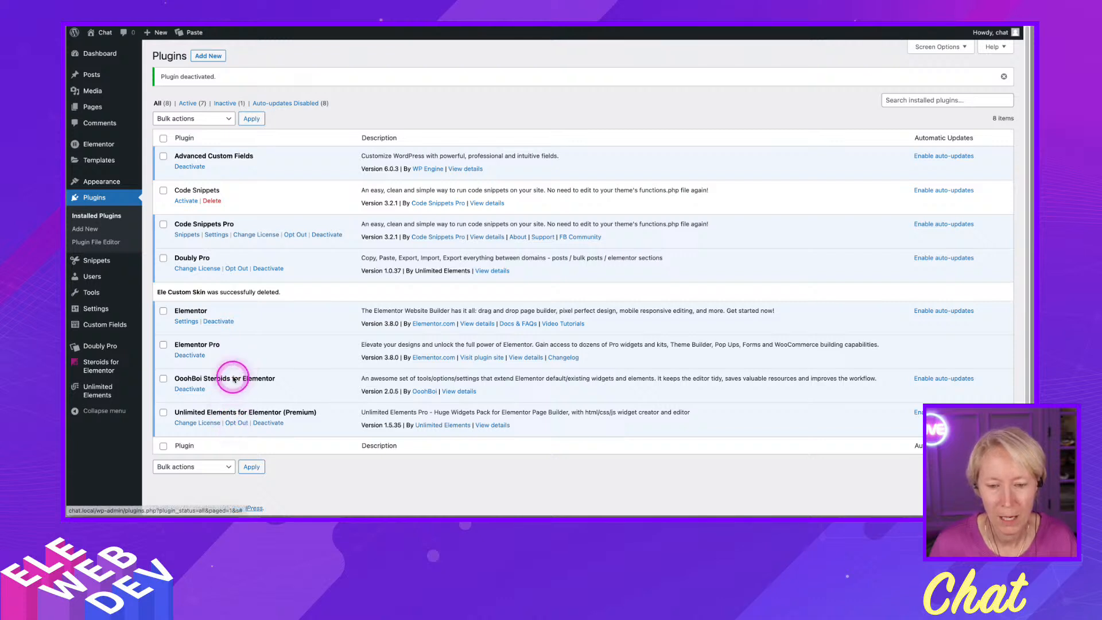
pyautogui.moveTo(97, 148)
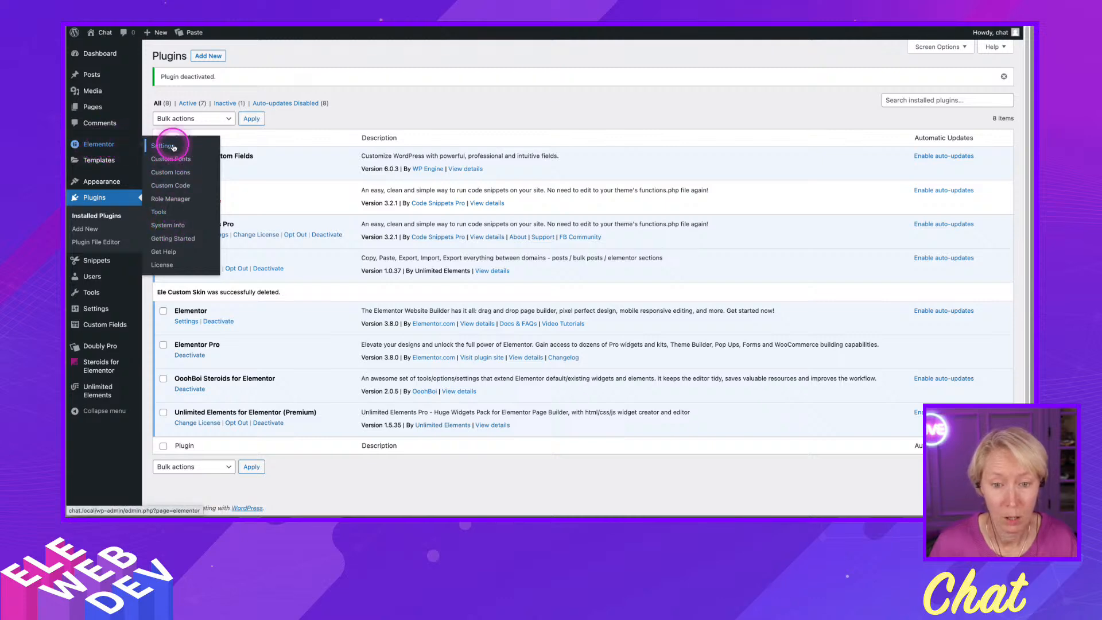
pyautogui.click(163, 146)
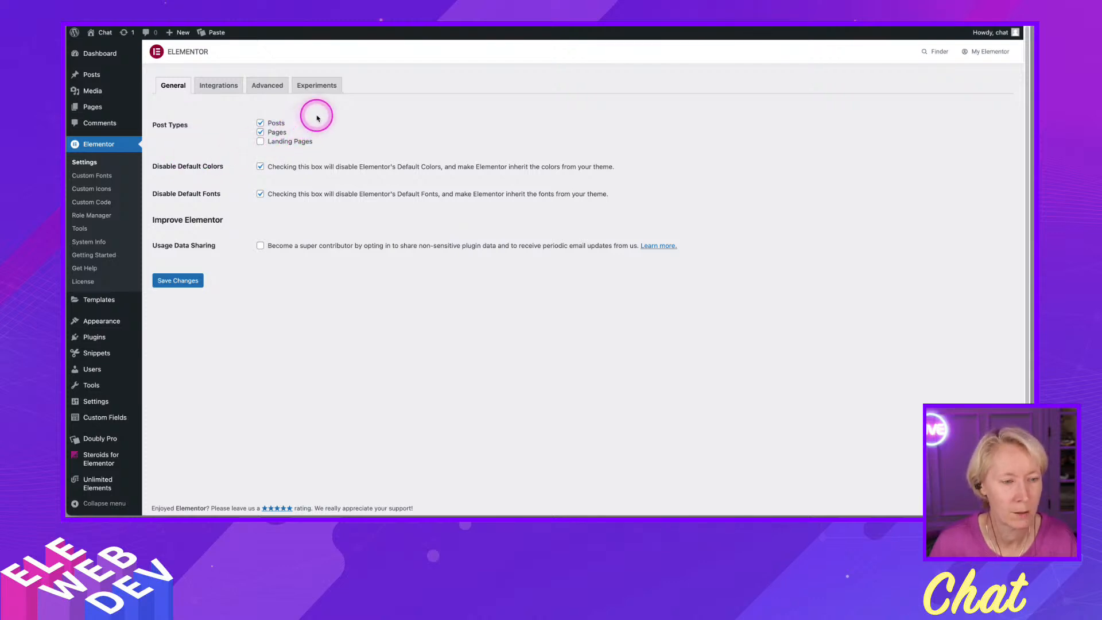
# - Activate the Flexbox Container and Loop experiments in Elementor's Experiments settings and save the changes
pyautogui.click(316, 89)
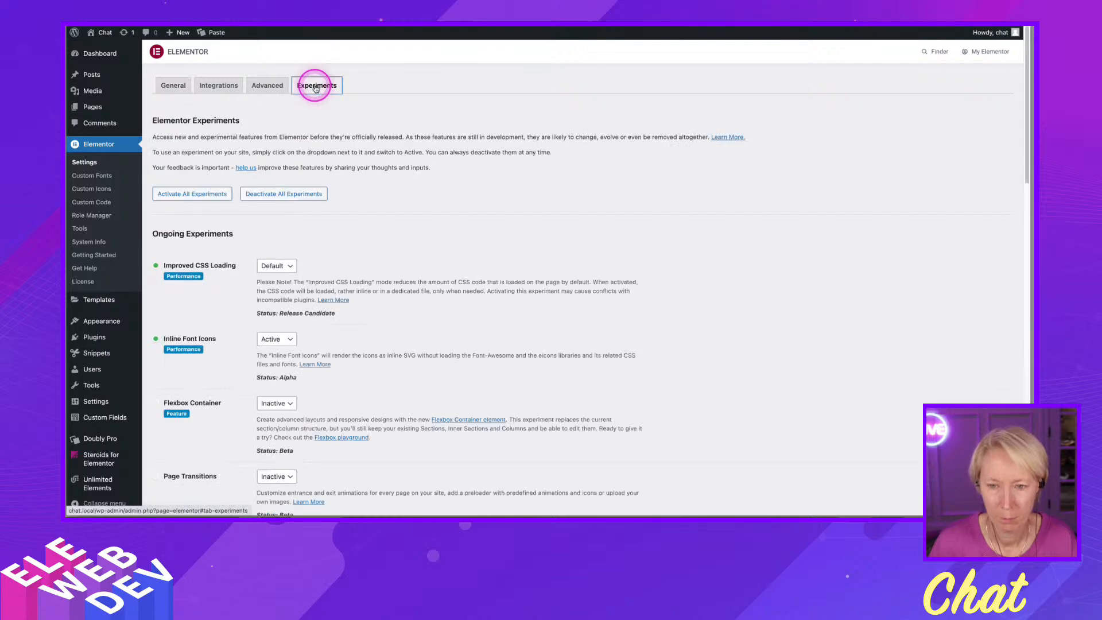
pyautogui.scroll(-5, 314, 265)
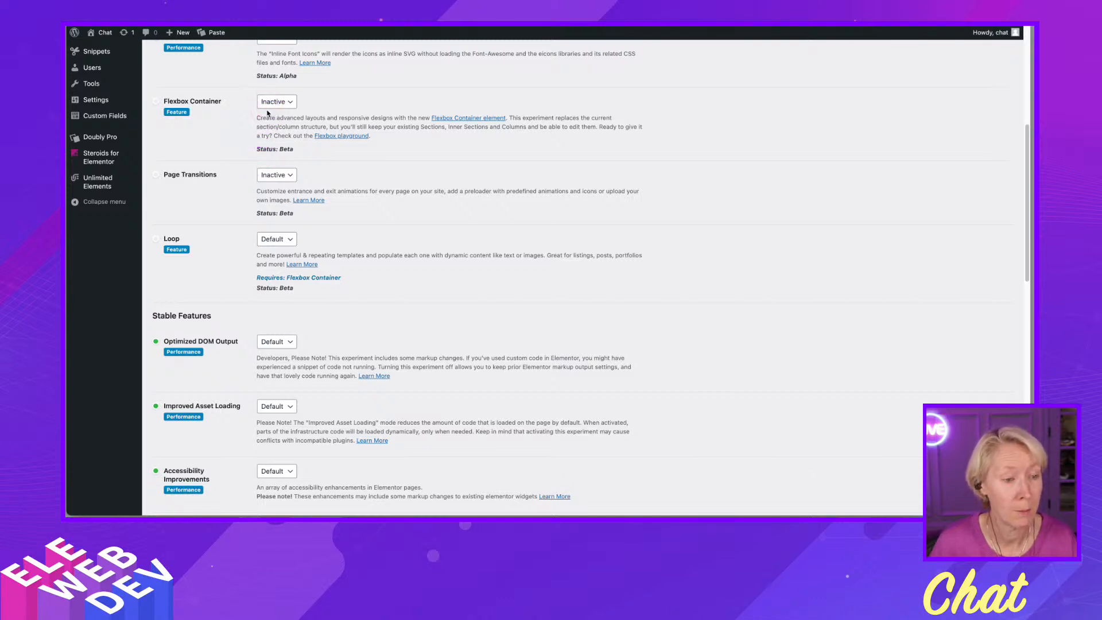
pyautogui.click(267, 112)
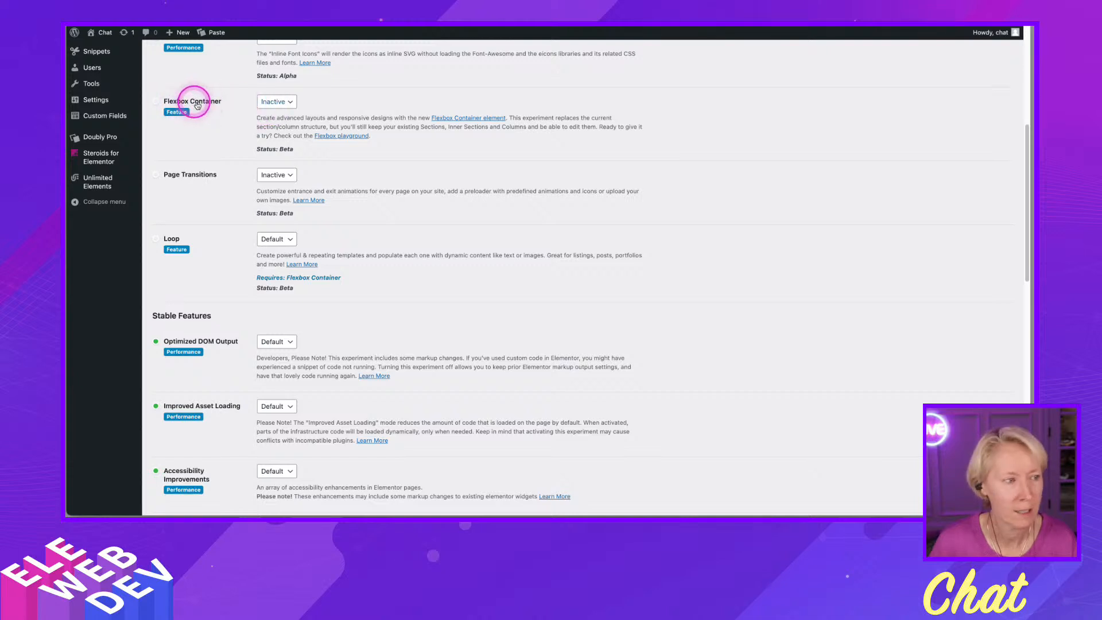
pyautogui.click(273, 101)
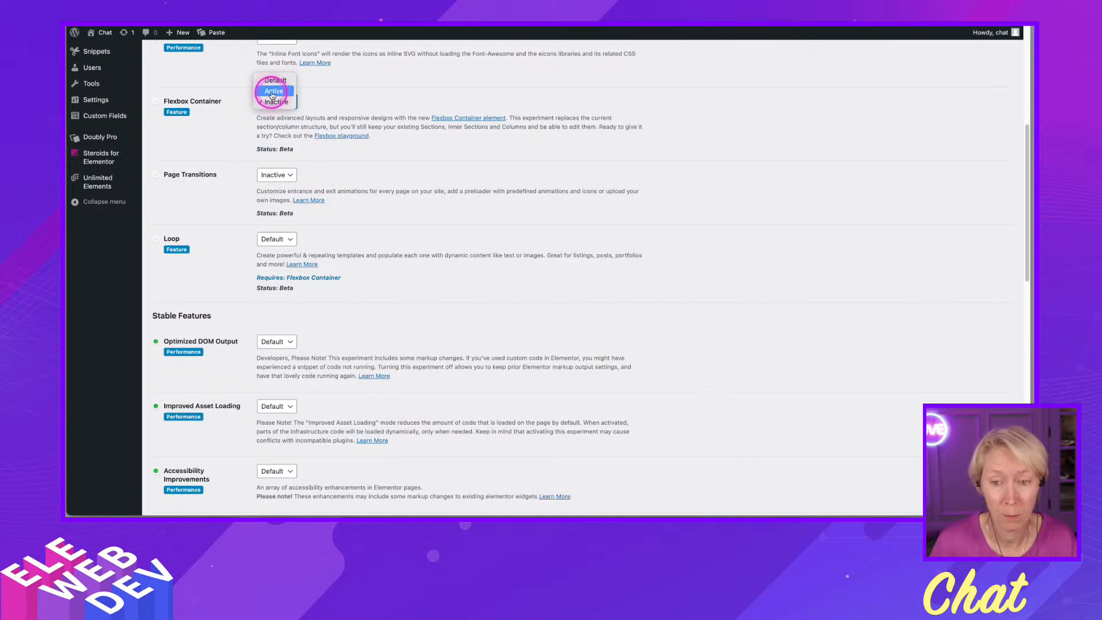
pyautogui.click(273, 91)
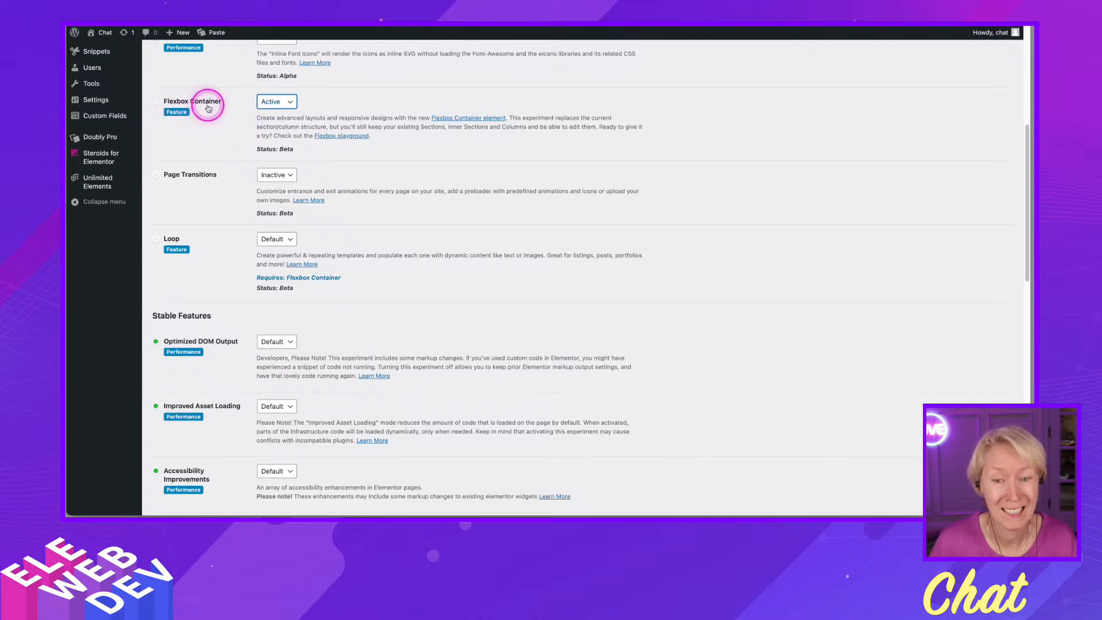
pyautogui.click(262, 239)
pyautogui.click(269, 251)
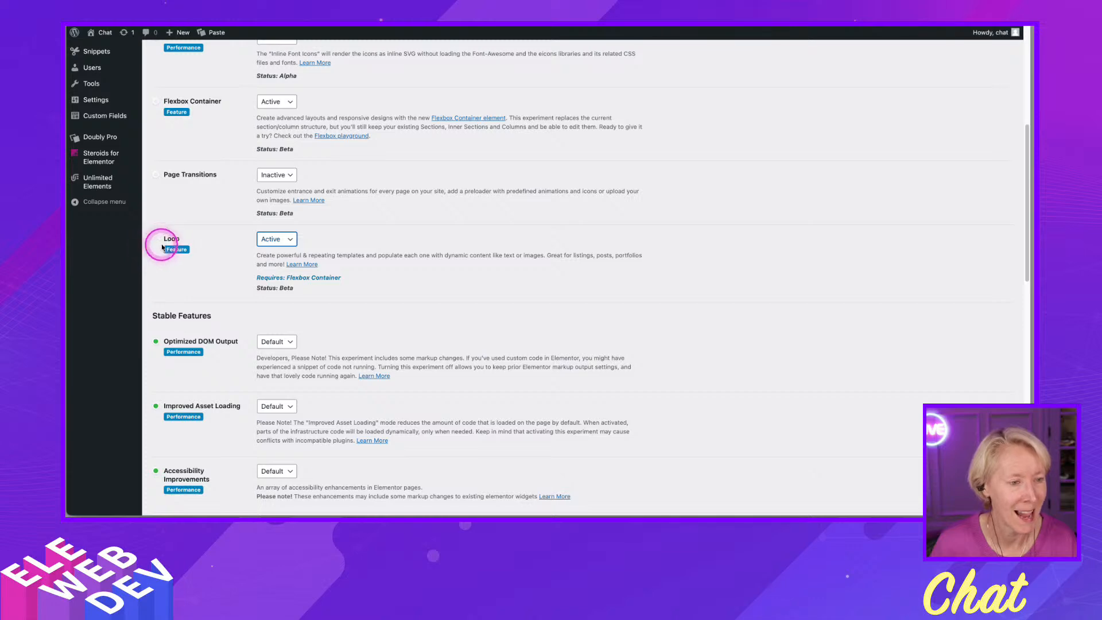
pyautogui.scroll(-1, 382, 424)
pyautogui.scroll(-15, 382, 424)
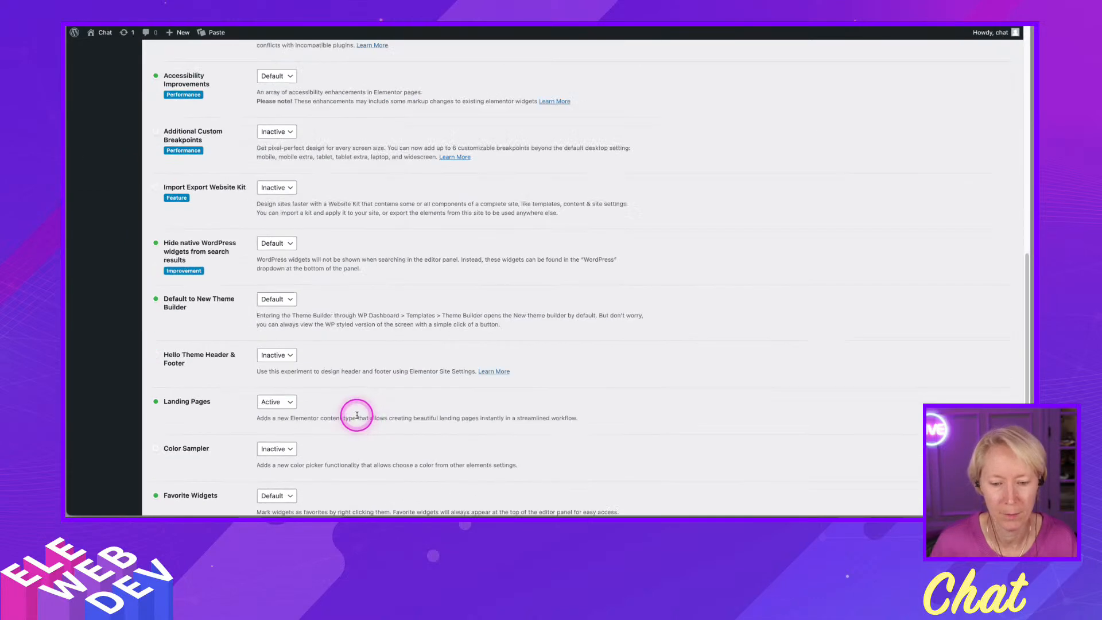
pyautogui.click(172, 466)
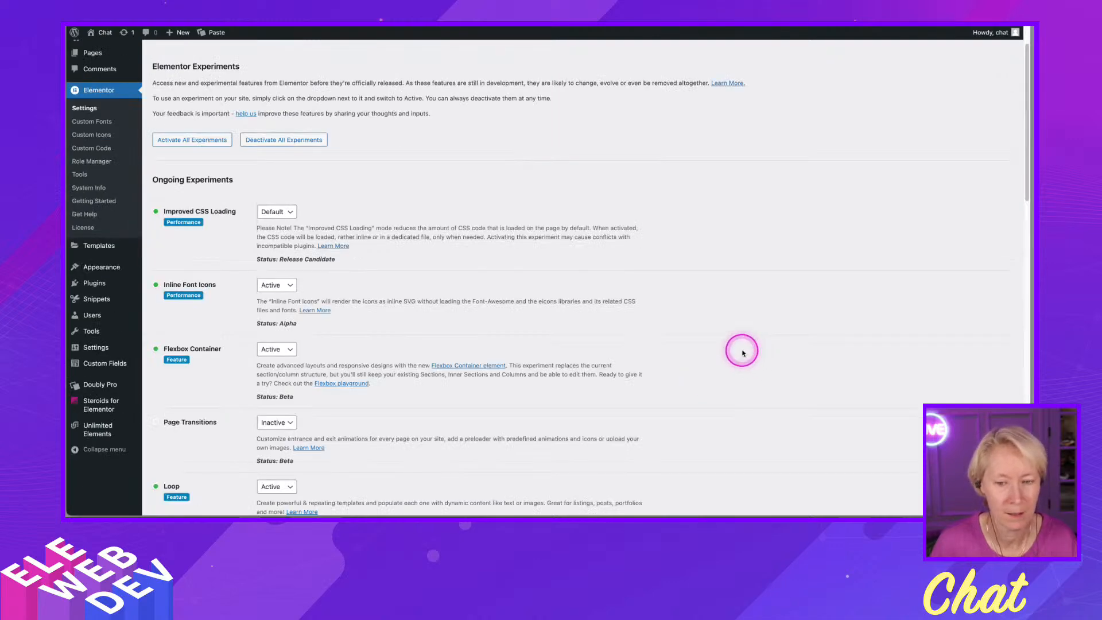
pyautogui.scroll(-1, 331, 362)
pyautogui.scroll(-6, 331, 362)
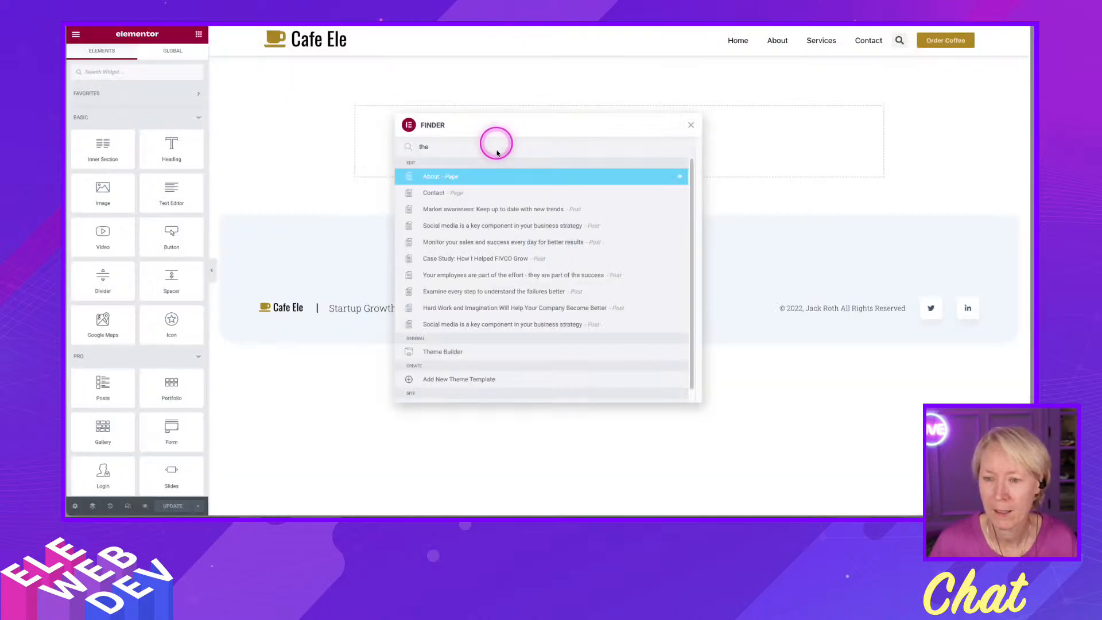
# - Reload the page editor and add a Loop Grid widget to the empty section
pyautogui.click(694, 127)
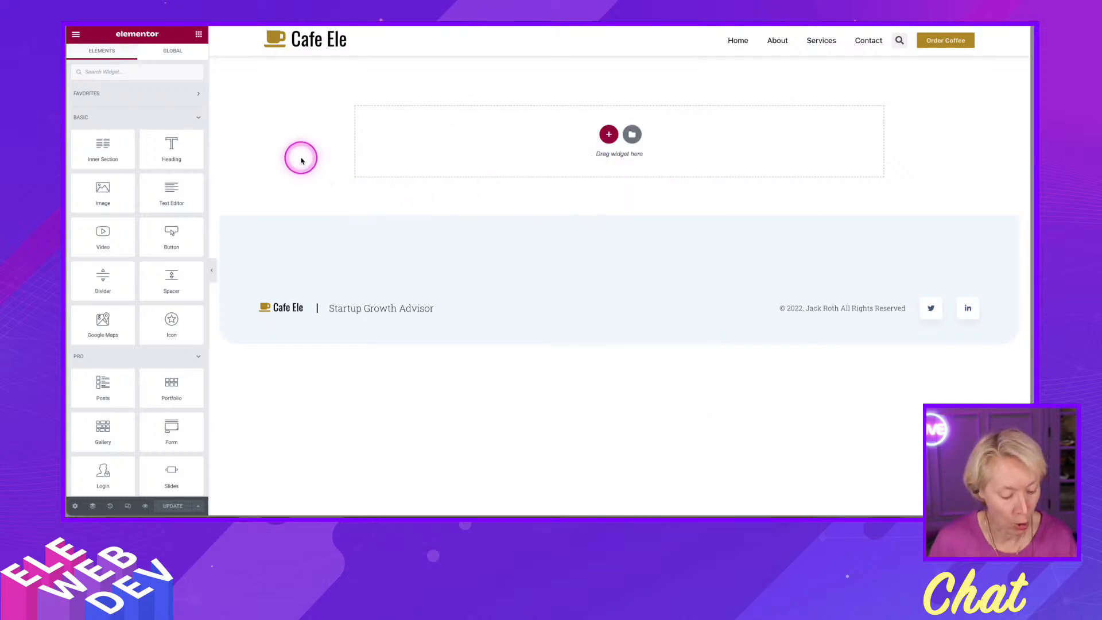
pyautogui.press('super+r')
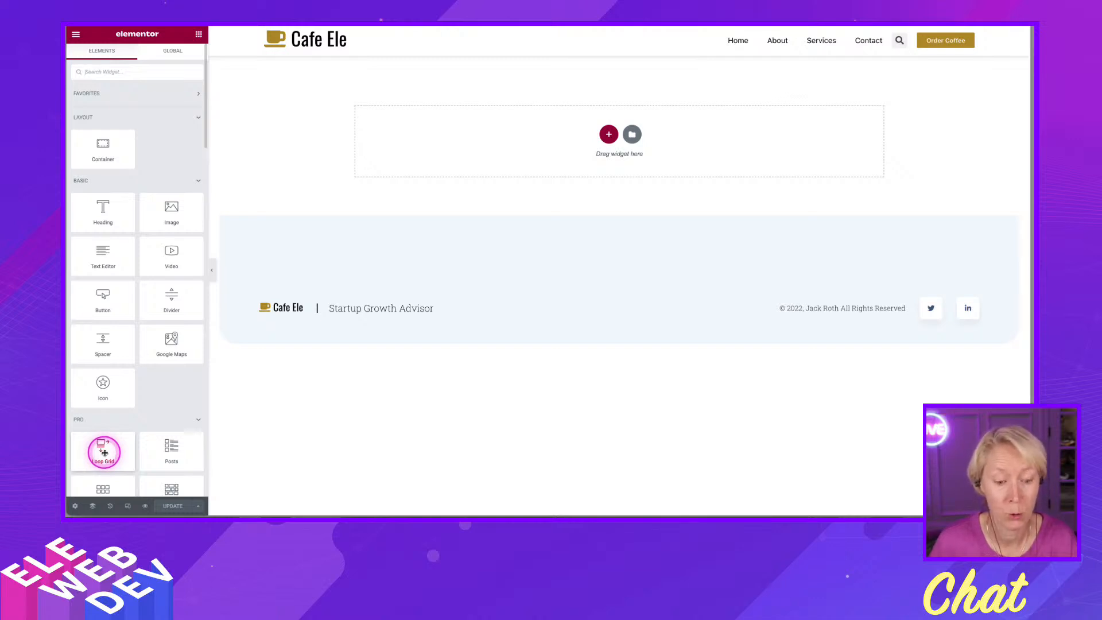
pyautogui.moveTo(104, 453); pyautogui.dragTo(560, 222)
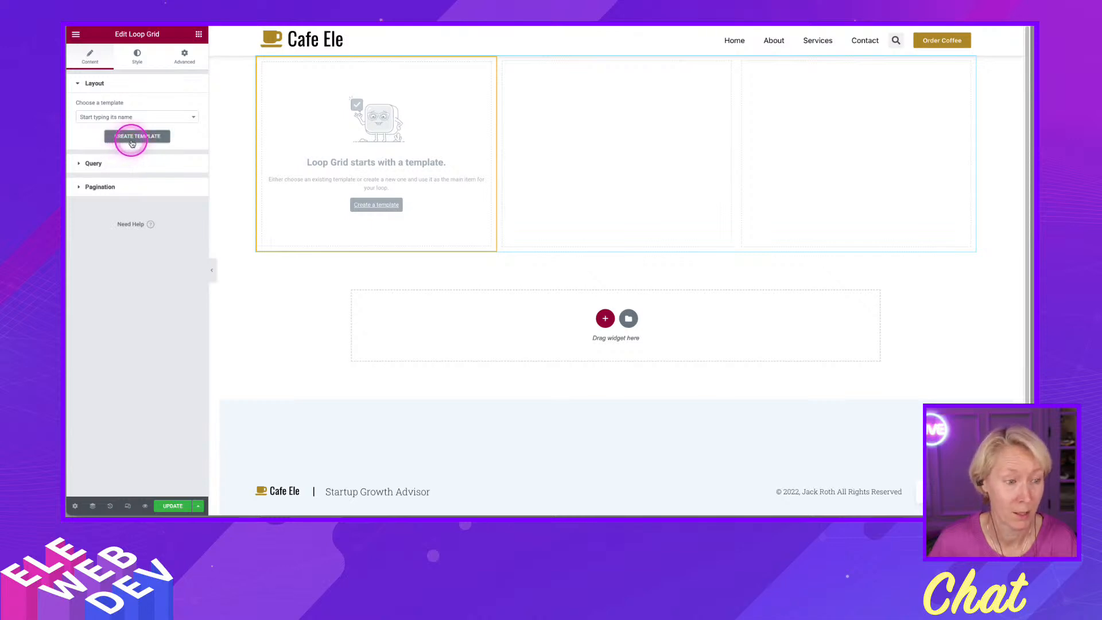
# - Create a new loop item template from the Loop Grid, saving the page changes first
pyautogui.click(374, 205)
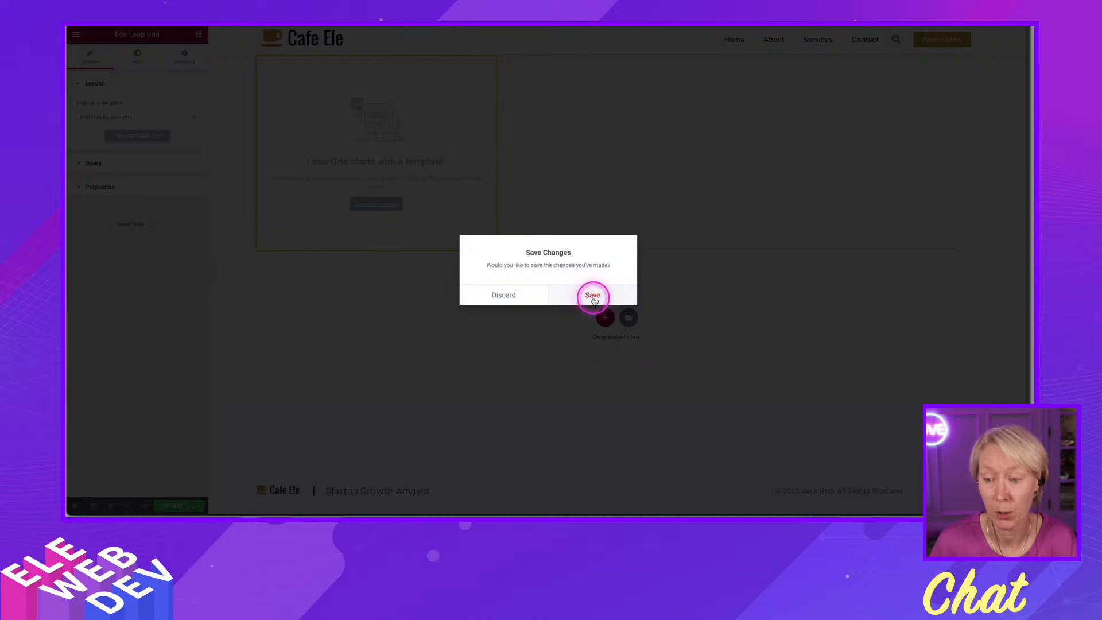
pyautogui.click(593, 296)
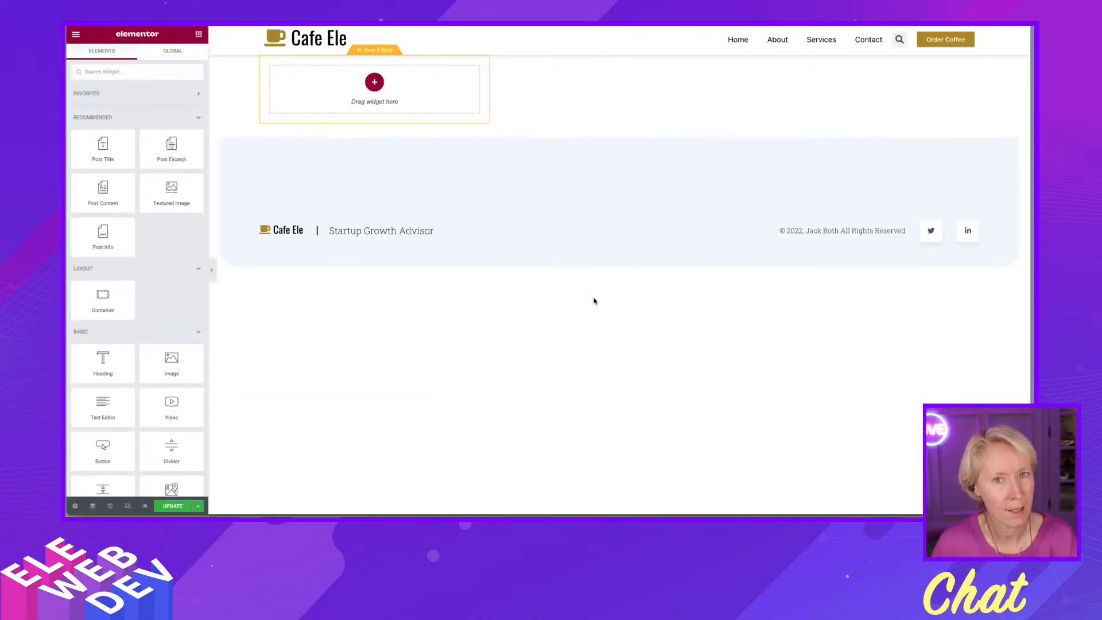
pyautogui.click(594, 294)
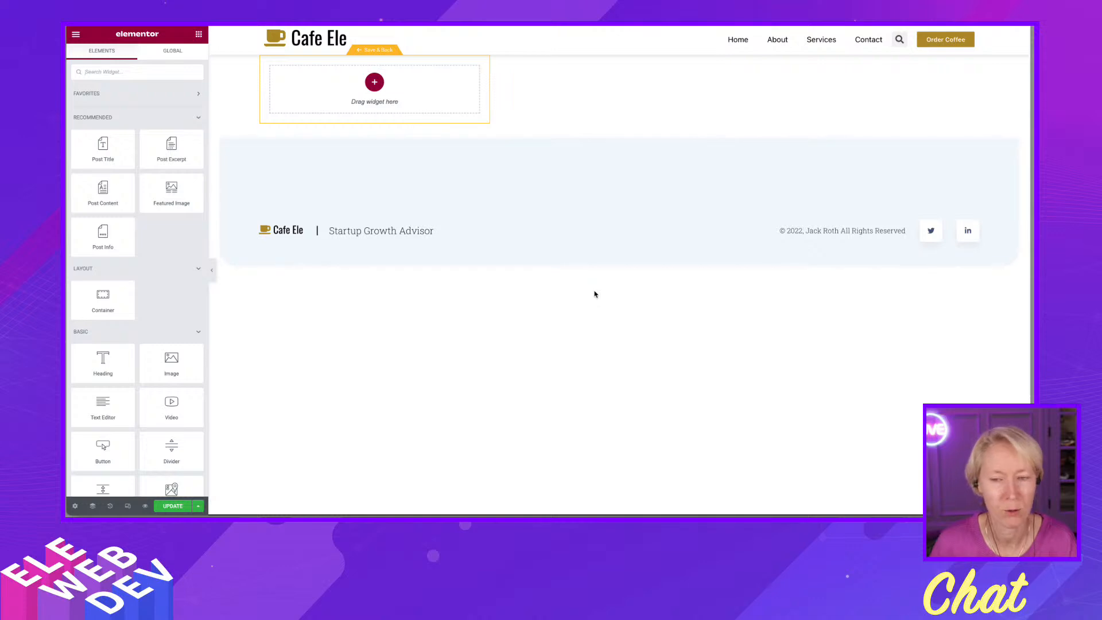
pyautogui.click(470, 176)
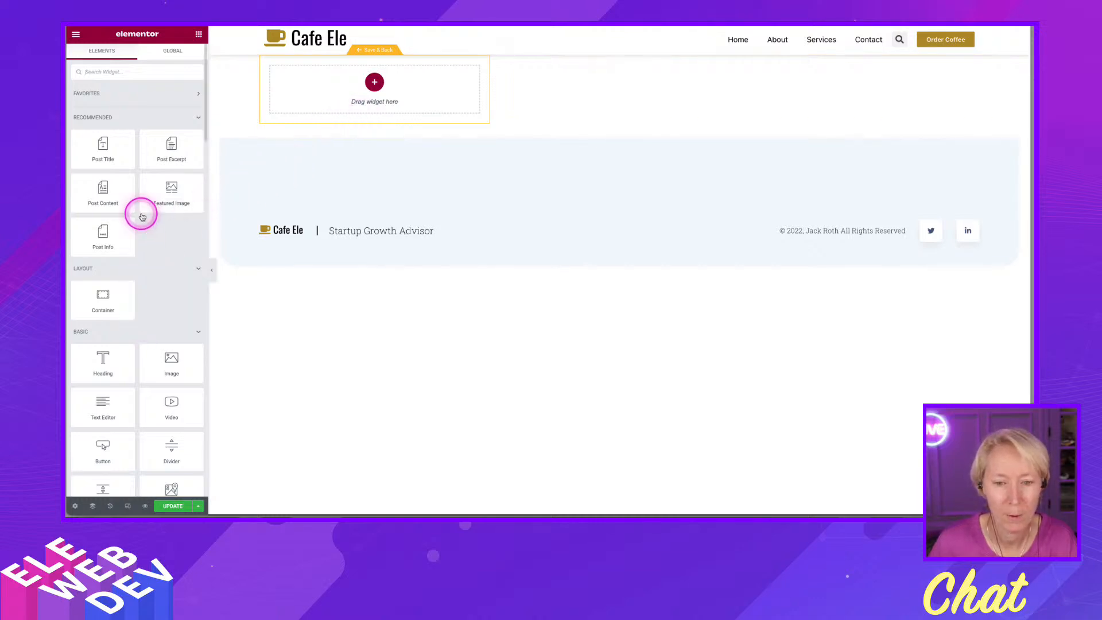
# - Add a Featured Image widget and a Post Info widget to the loop template
pyautogui.moveTo(168, 189); pyautogui.dragTo(330, 81)
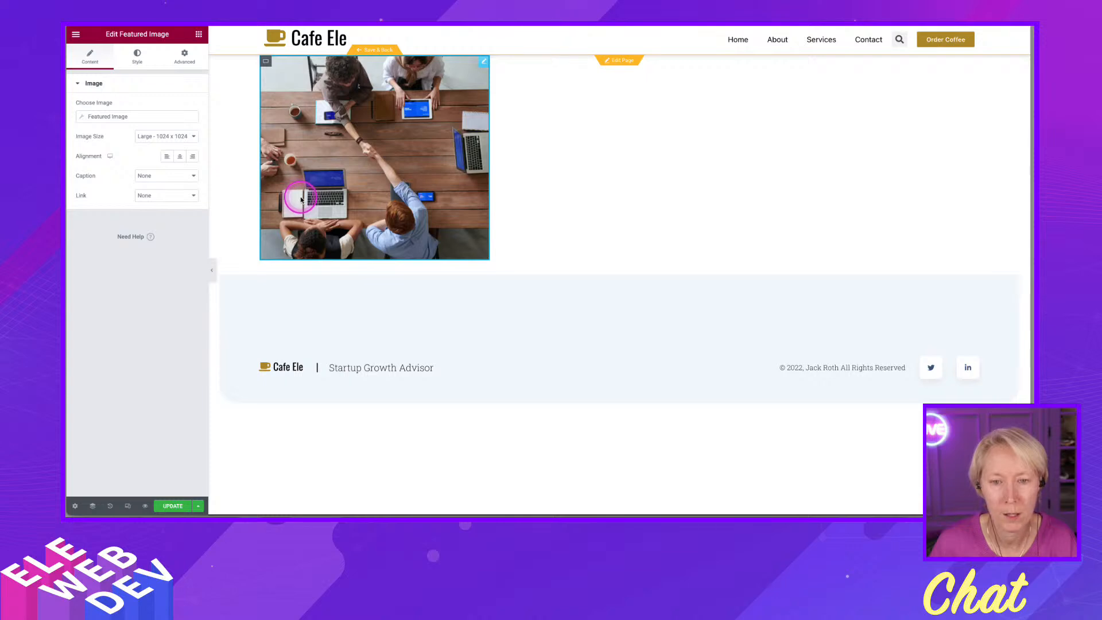
pyautogui.click(198, 34)
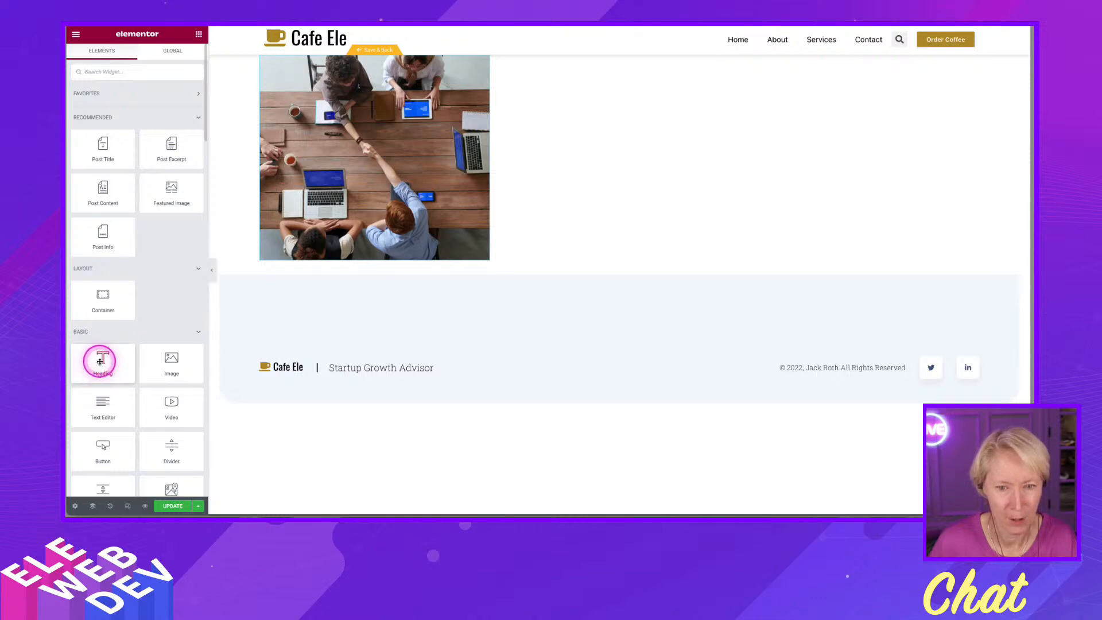
pyautogui.moveTo(99, 231); pyautogui.dragTo(338, 254)
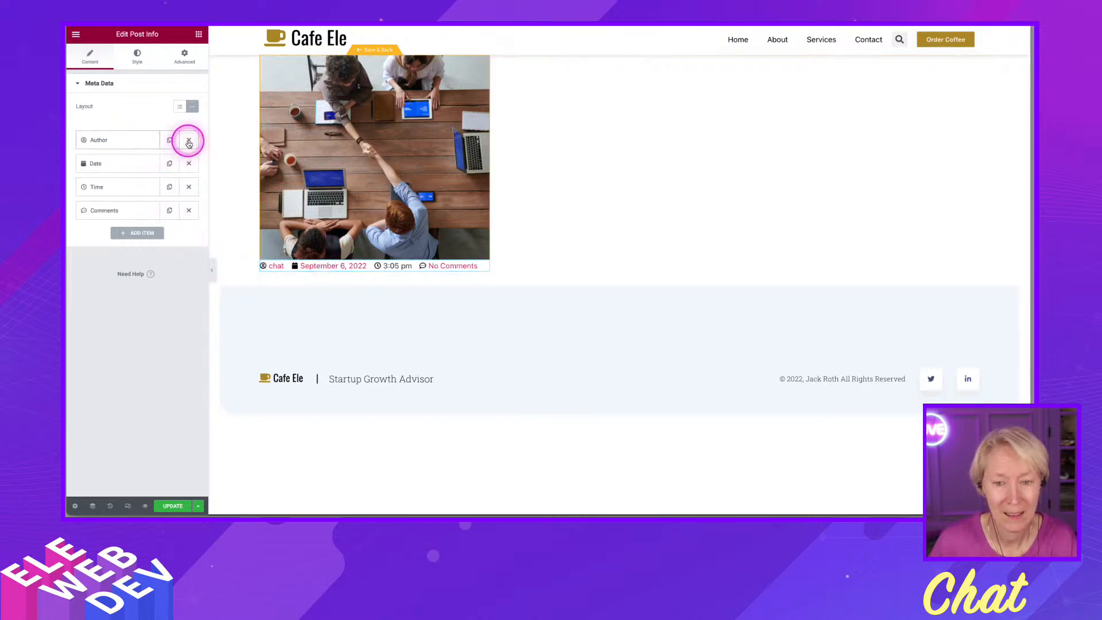
# - Remove the Author, Time and Comments items from the Post Info widget, keeping only the Date
pyautogui.click(188, 140)
pyautogui.click(187, 163)
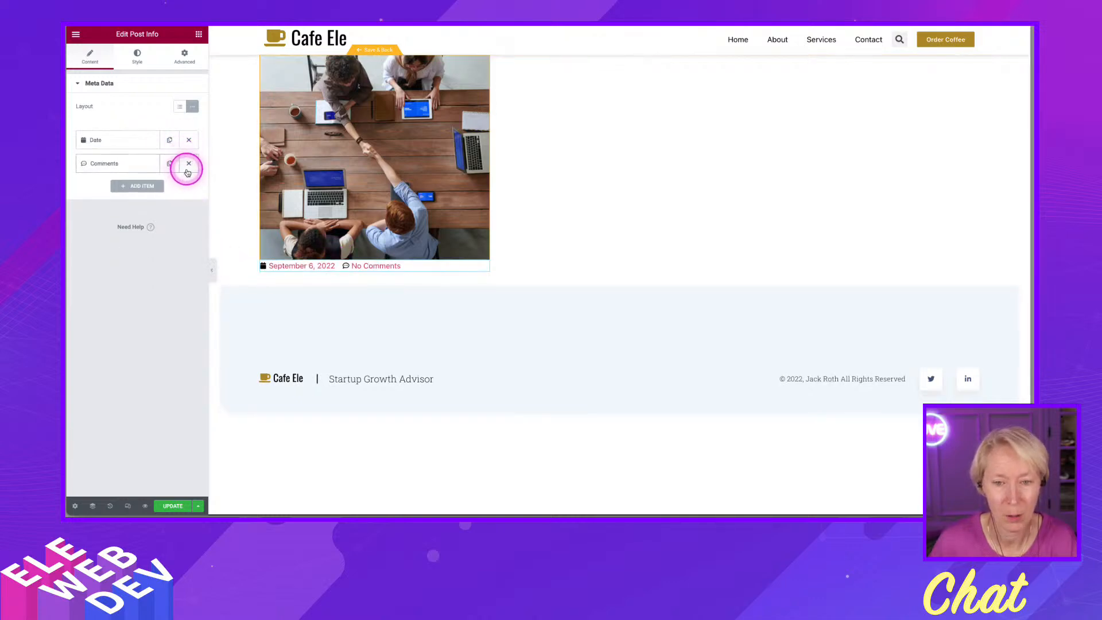
pyautogui.click(186, 164)
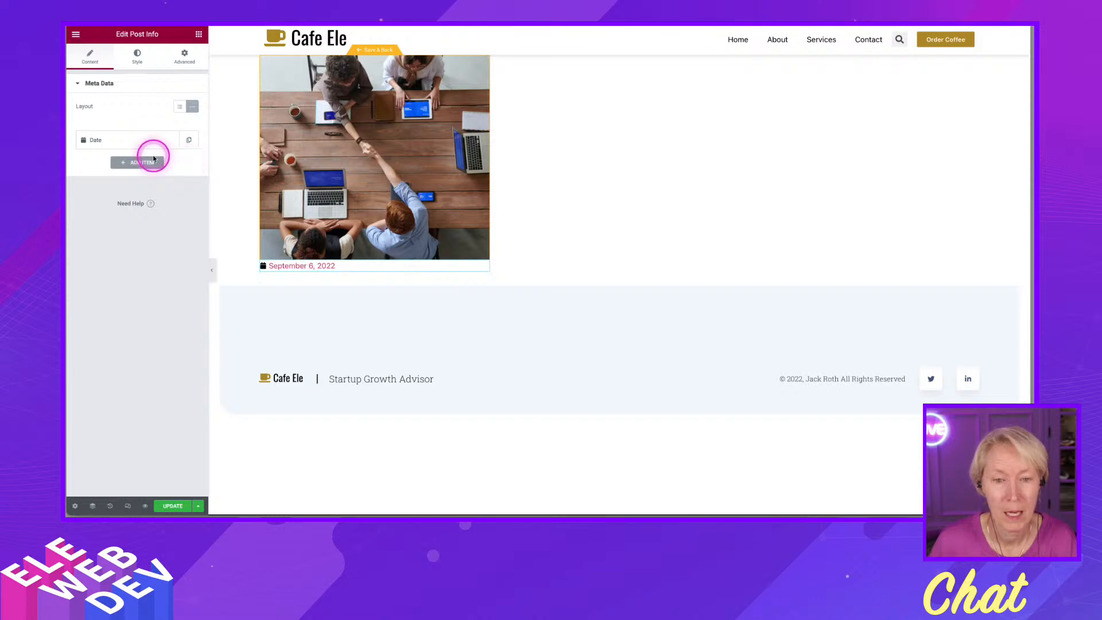
# - Set the Date item's icon to None
pyautogui.click(105, 143)
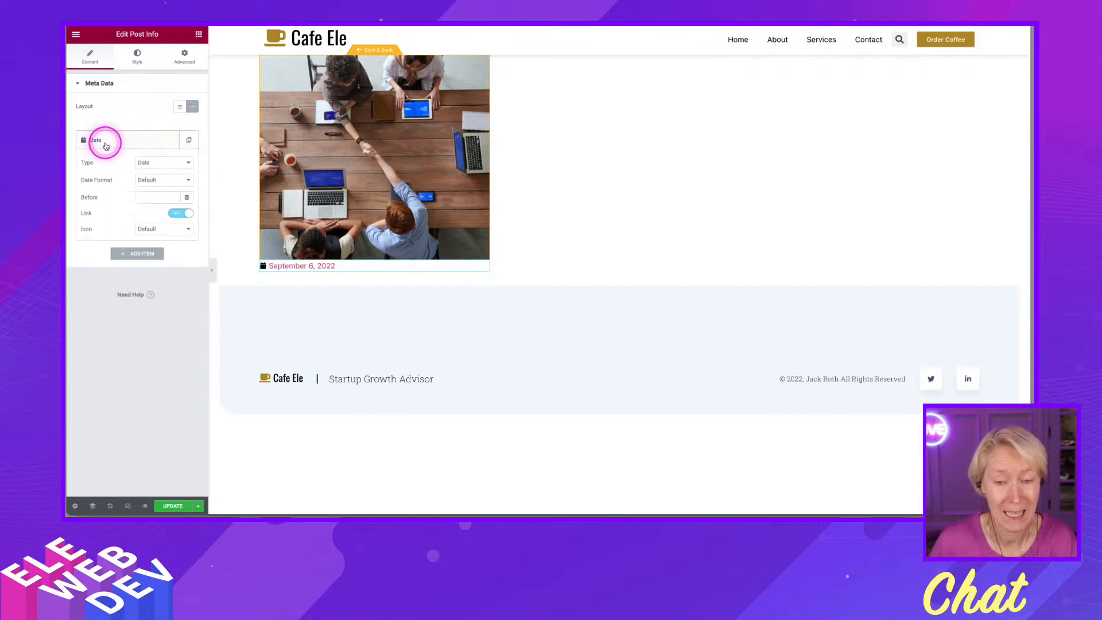
pyautogui.click(148, 229)
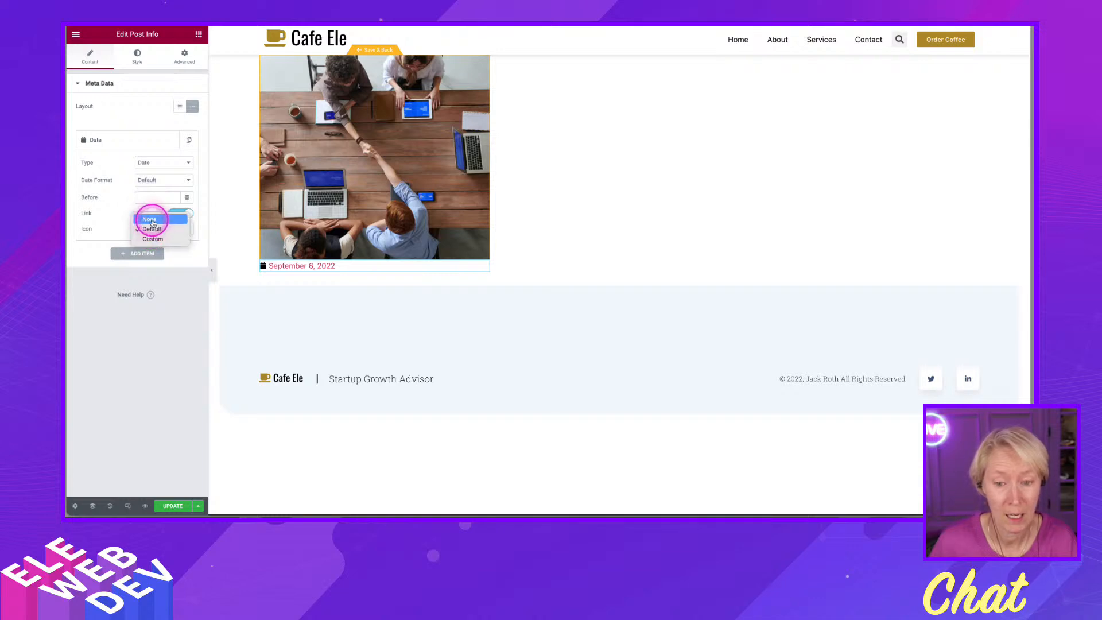
pyautogui.click(152, 220)
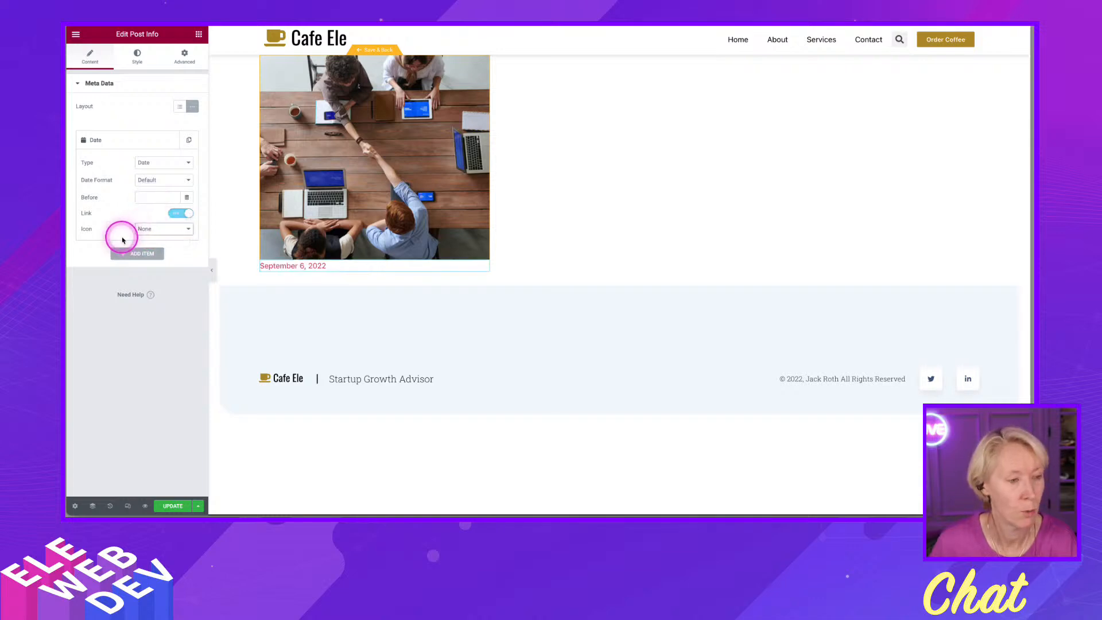
pyautogui.click(135, 118)
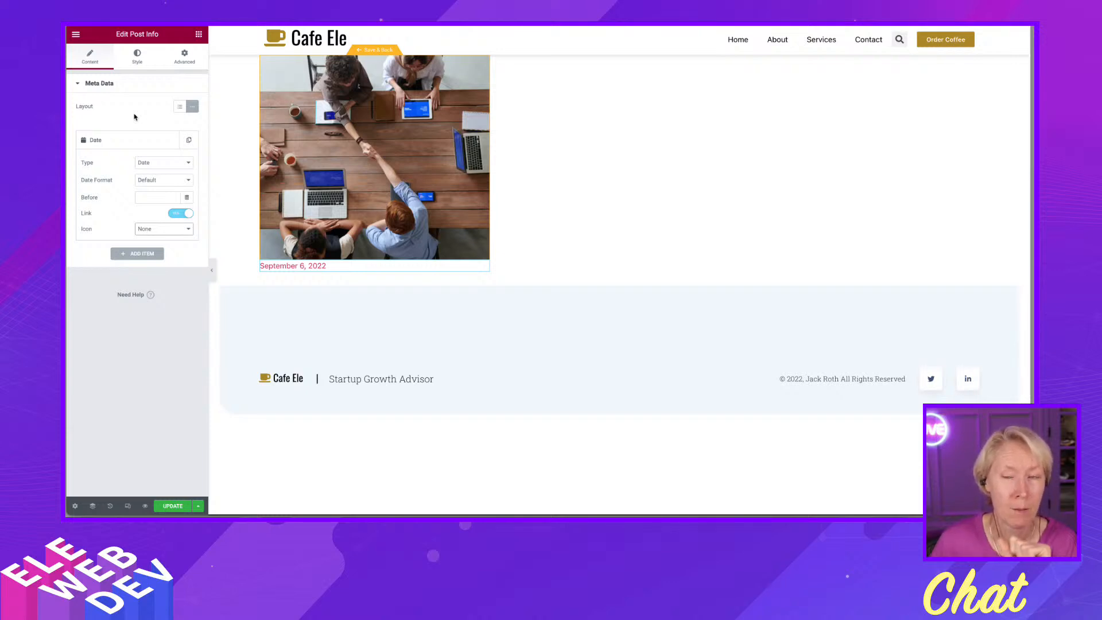
pyautogui.click(134, 116)
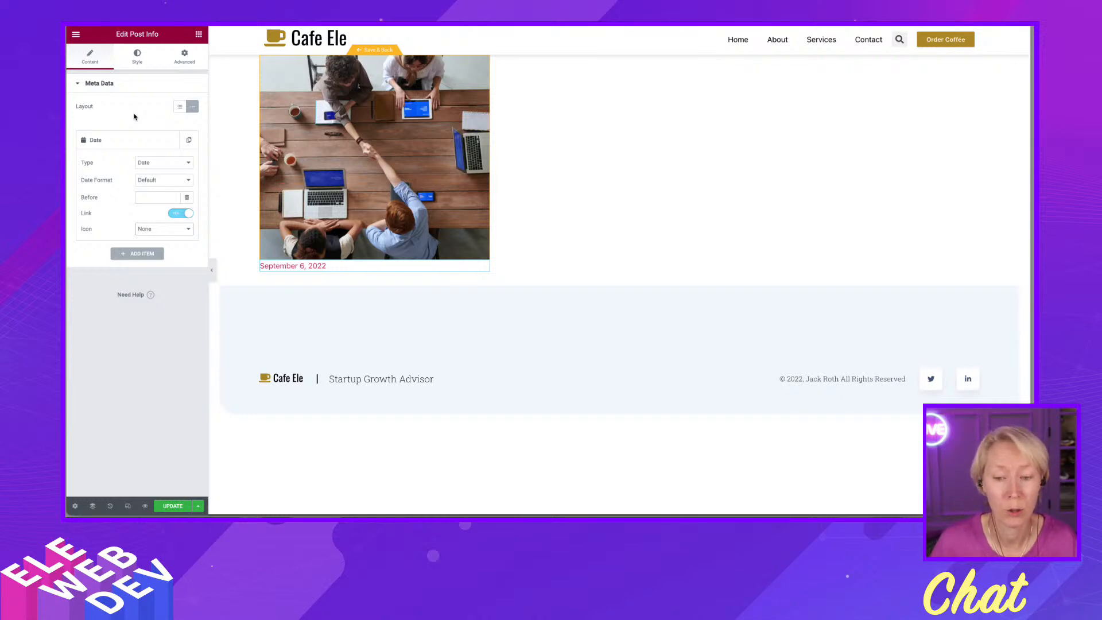
# - In the ACF Blog Extra field group, rename the color field to Date BG Color with name date_bg_color and save
pyautogui.click(591, 125)
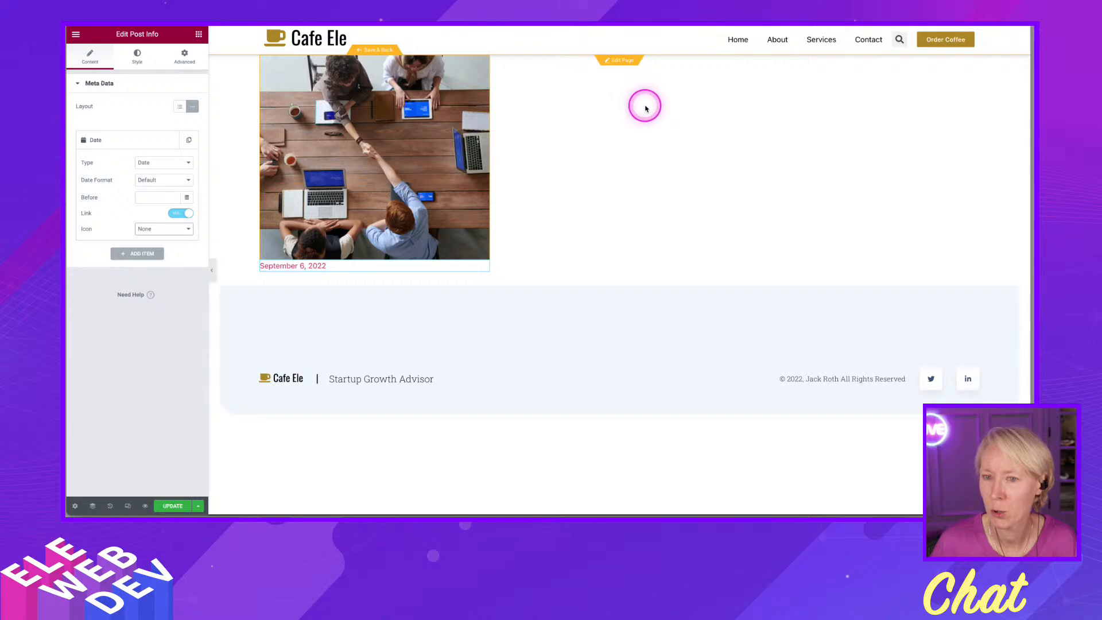
pyautogui.click(680, 11)
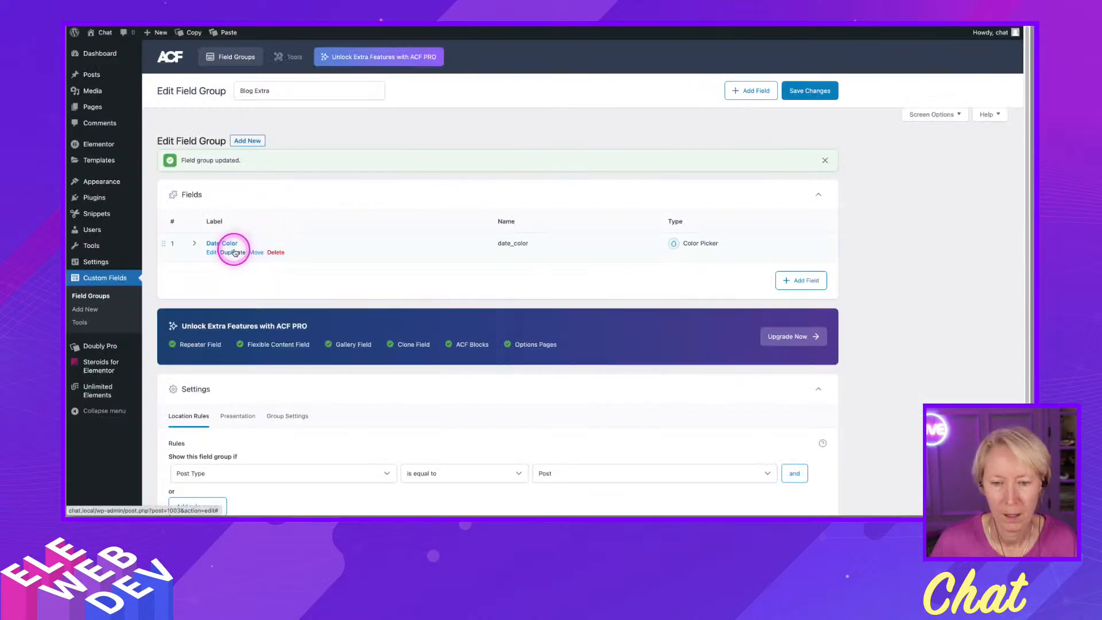
pyautogui.click(210, 253)
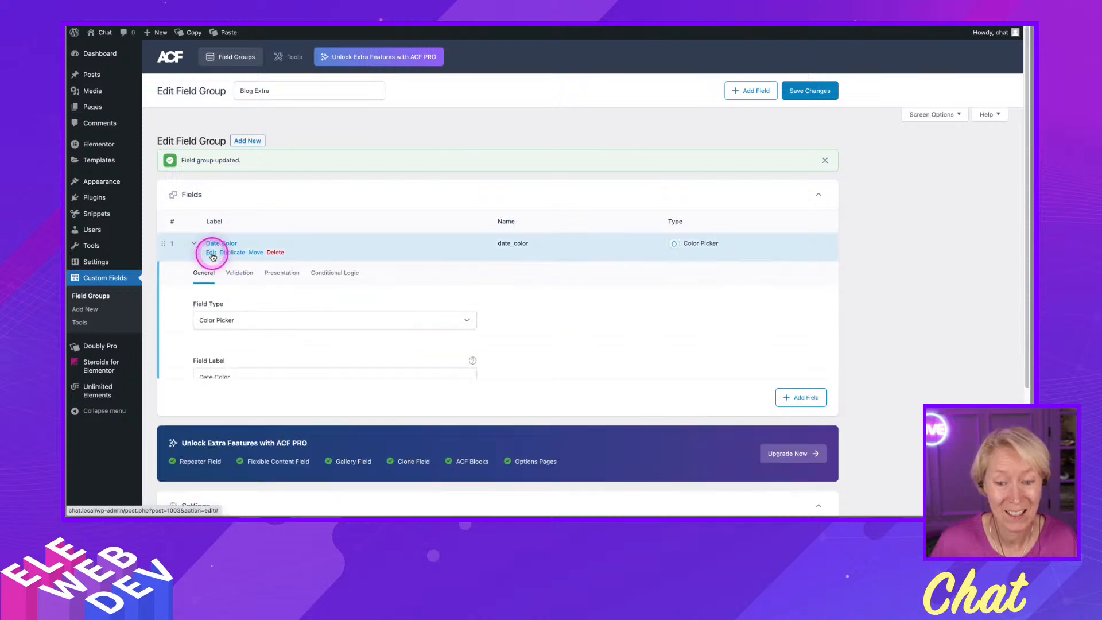
pyautogui.click(210, 376)
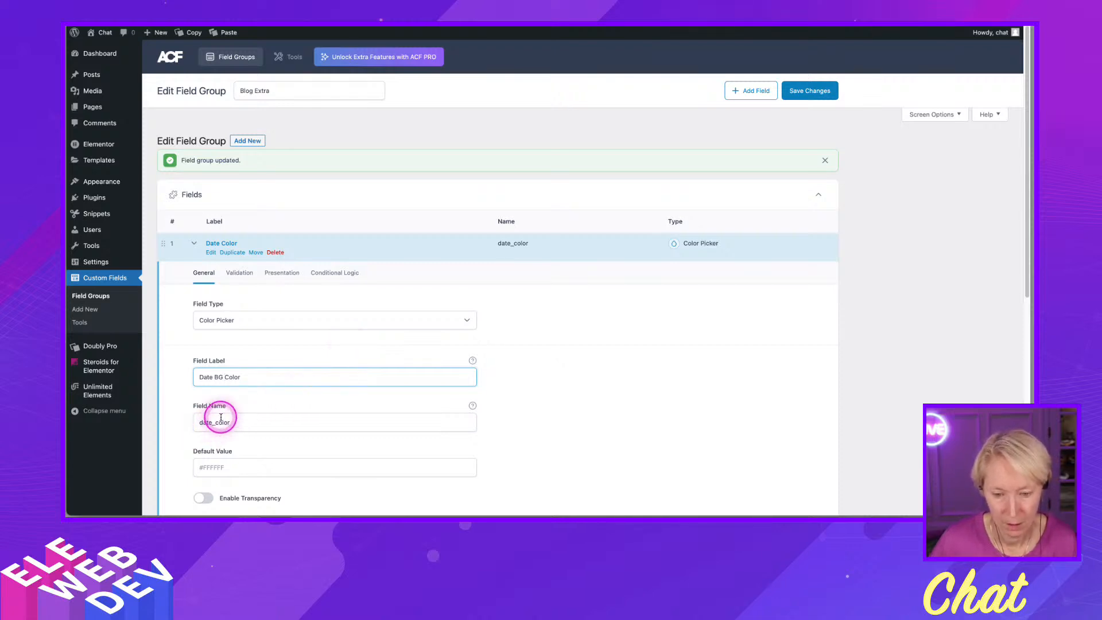
pyautogui.click(216, 422)
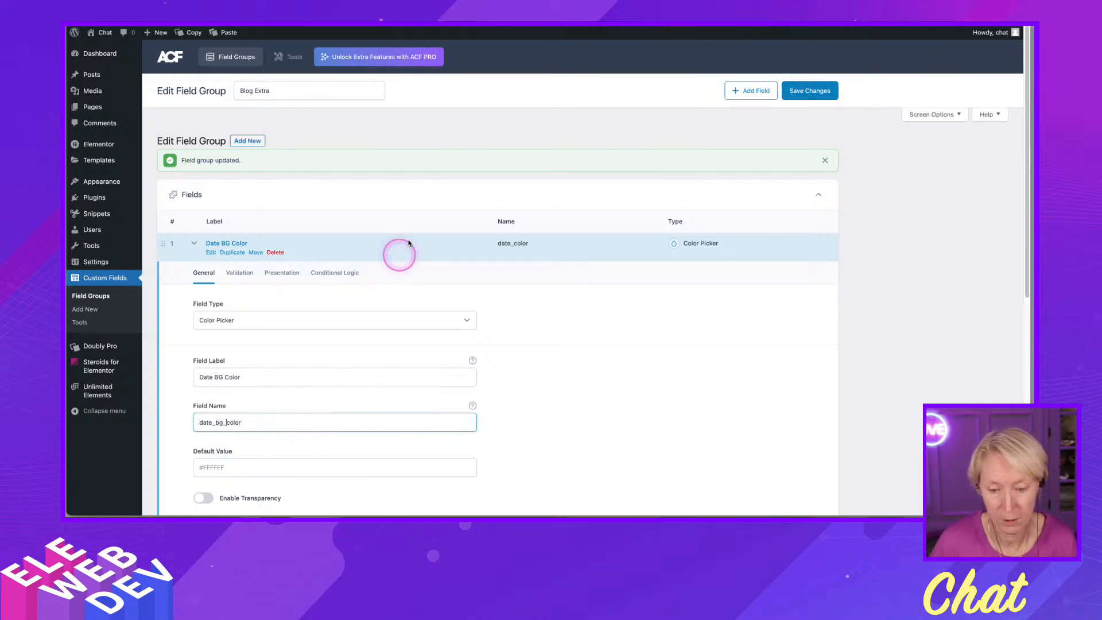
pyautogui.scroll(-3, 585, 384)
pyautogui.scroll(-2, 585, 384)
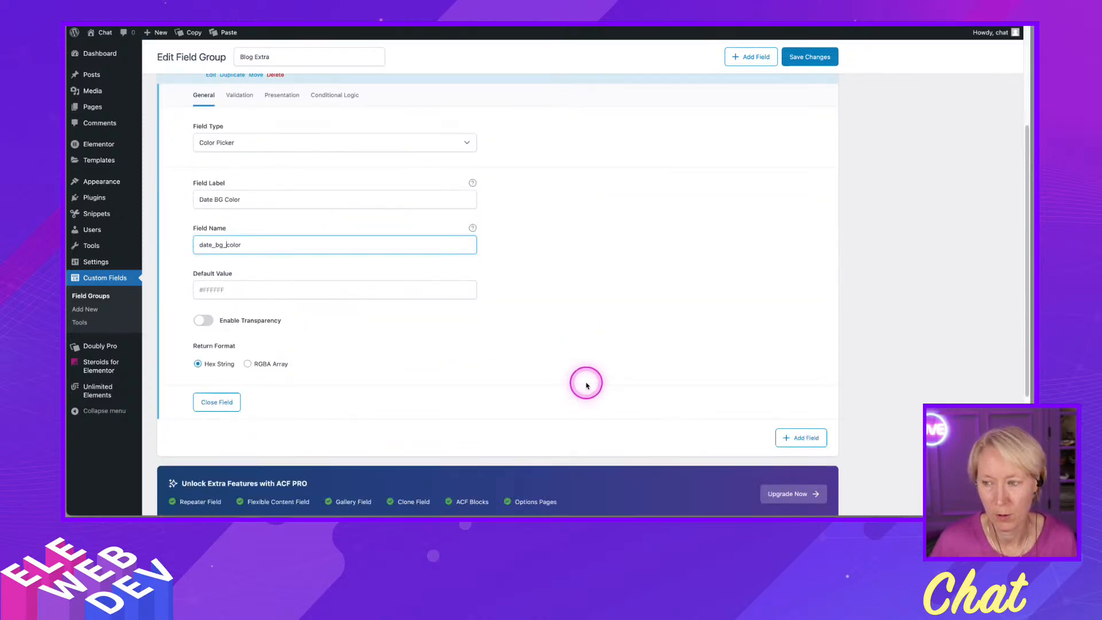
pyautogui.scroll(5, 612, 342)
pyautogui.click(812, 91)
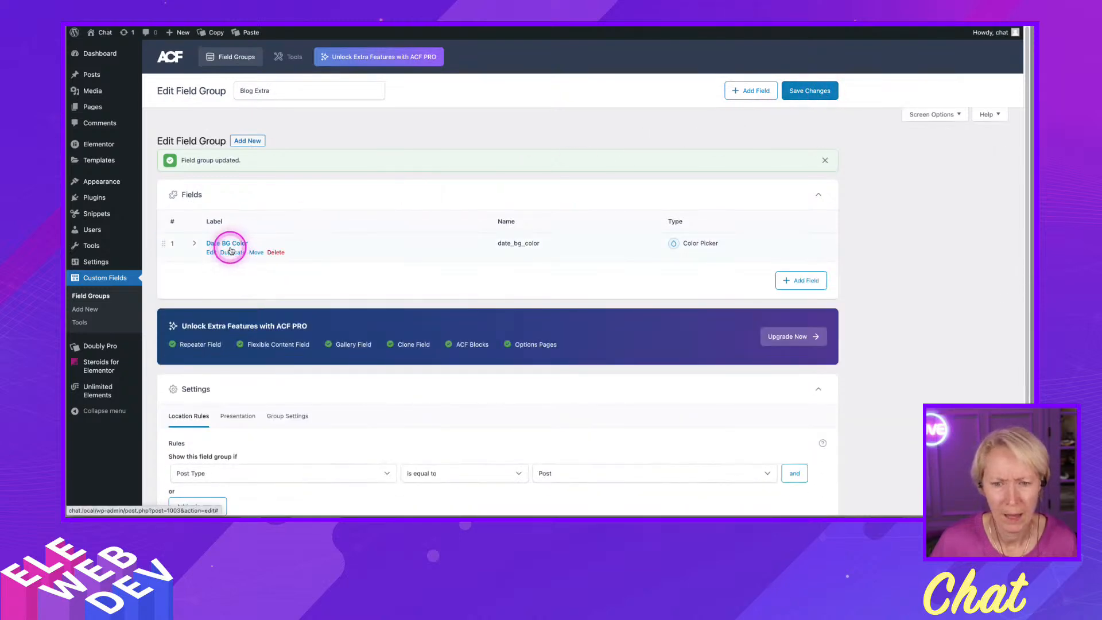
# - Add a second Color Picker field to the Blog Extra group, labelled Date Text Color with name date_text_color
pyautogui.click(816, 282)
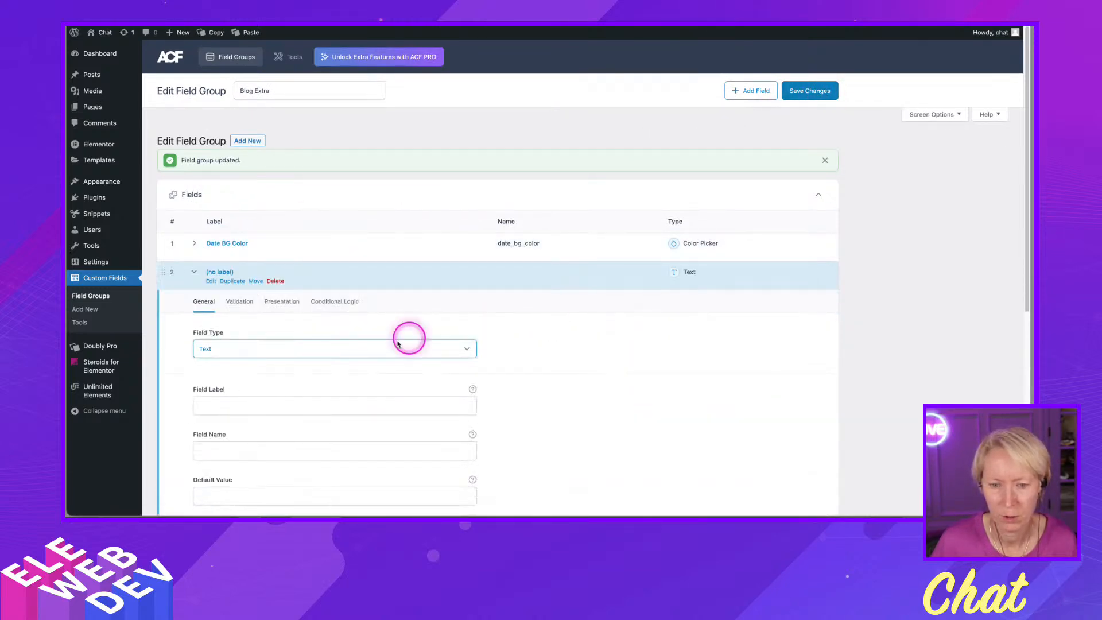
pyautogui.click(232, 348)
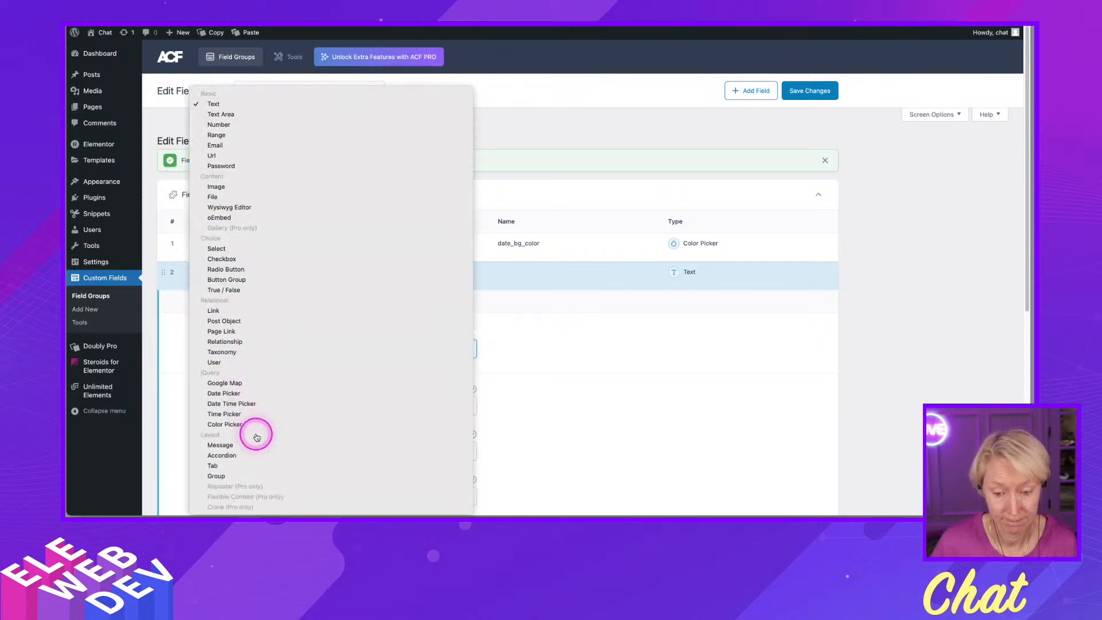
pyautogui.click(252, 424)
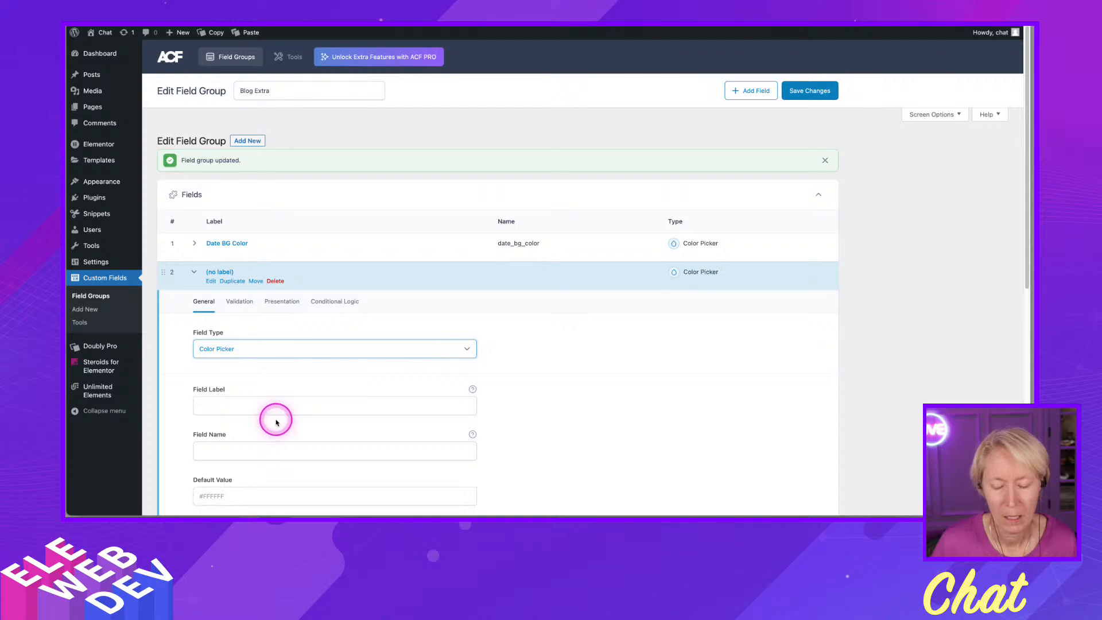
pyautogui.scroll(-1, 270, 405)
pyautogui.click(253, 387)
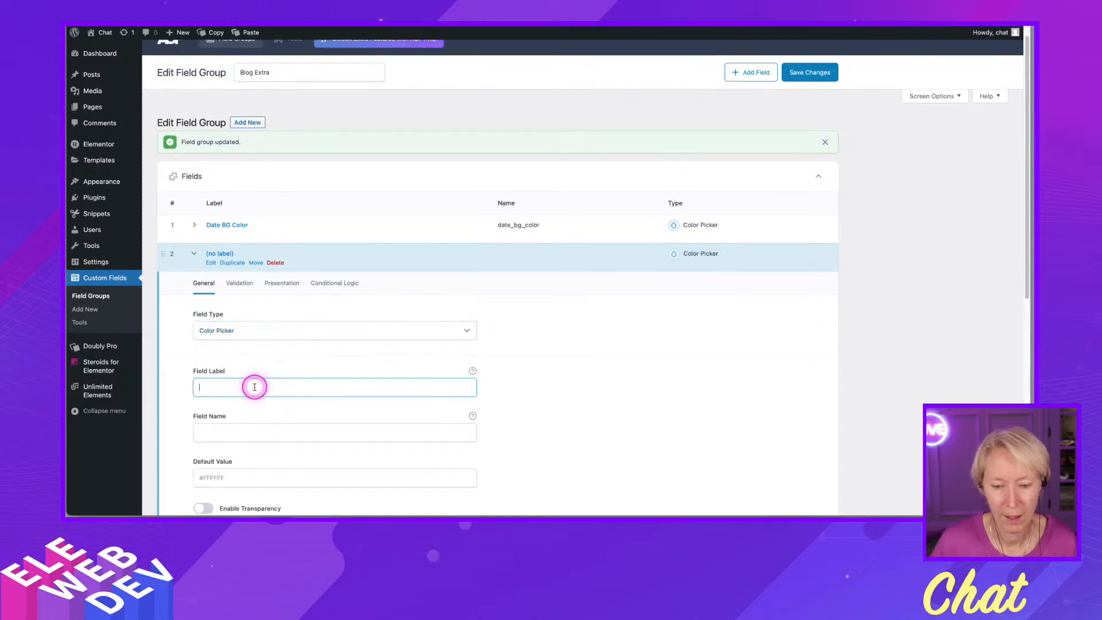
pyautogui.write('Date Text Color')
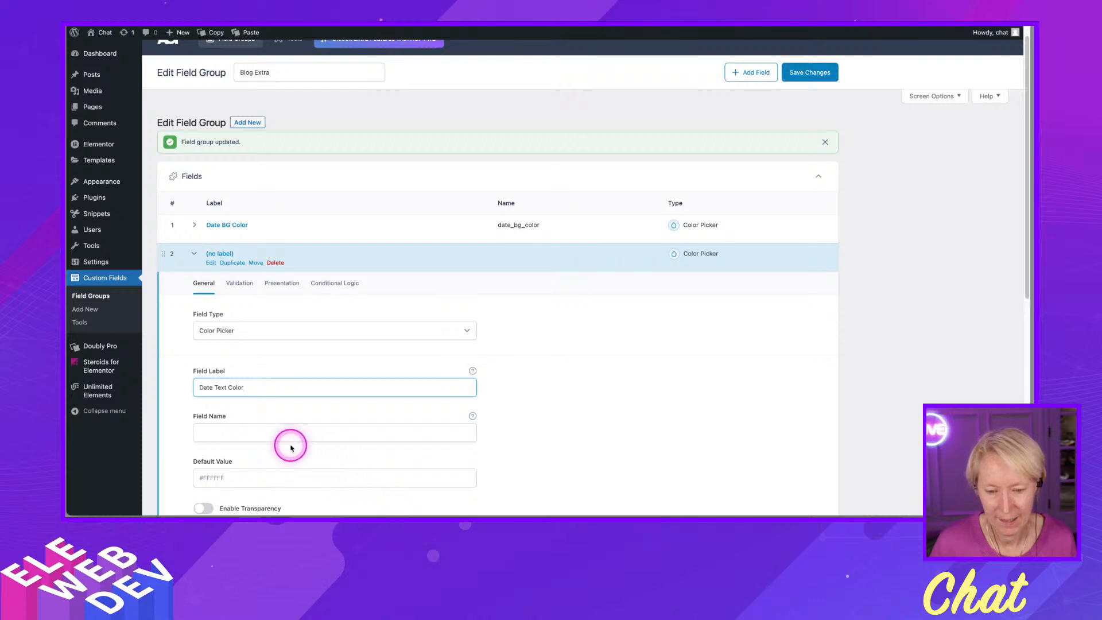
pyautogui.click(246, 431)
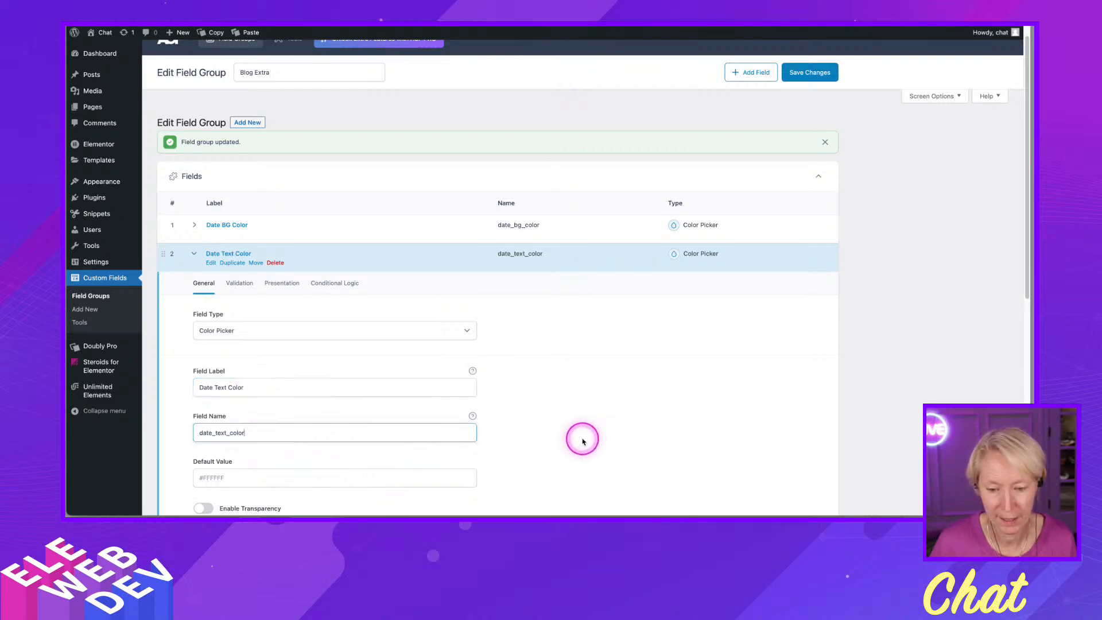
# - Save the field group changes
pyautogui.scroll(-5, 589, 442)
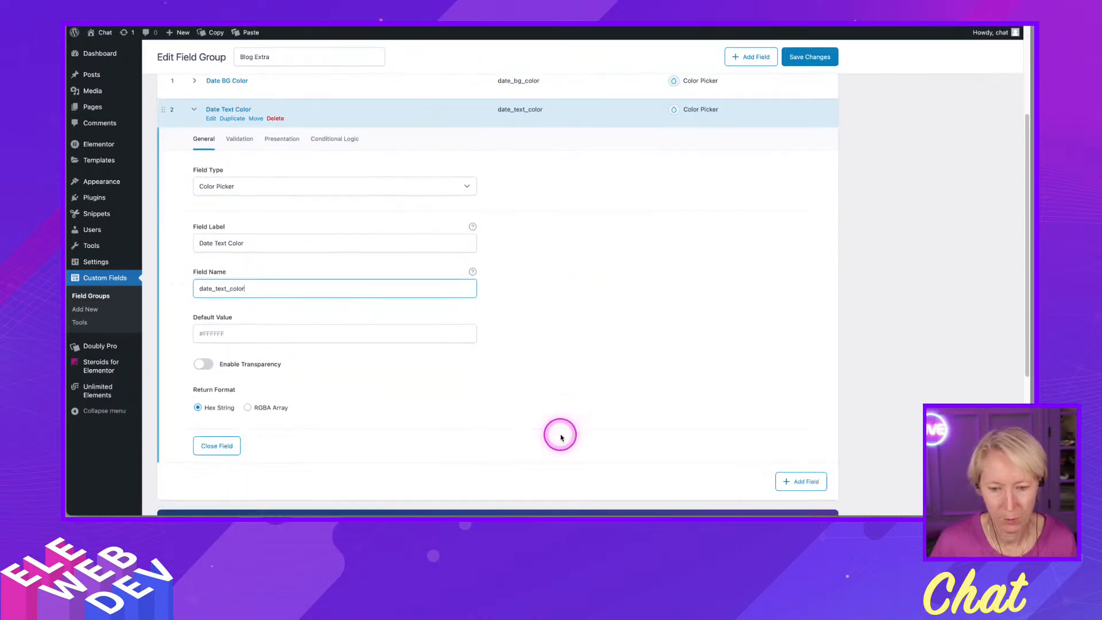
pyautogui.scroll(-2, 560, 437)
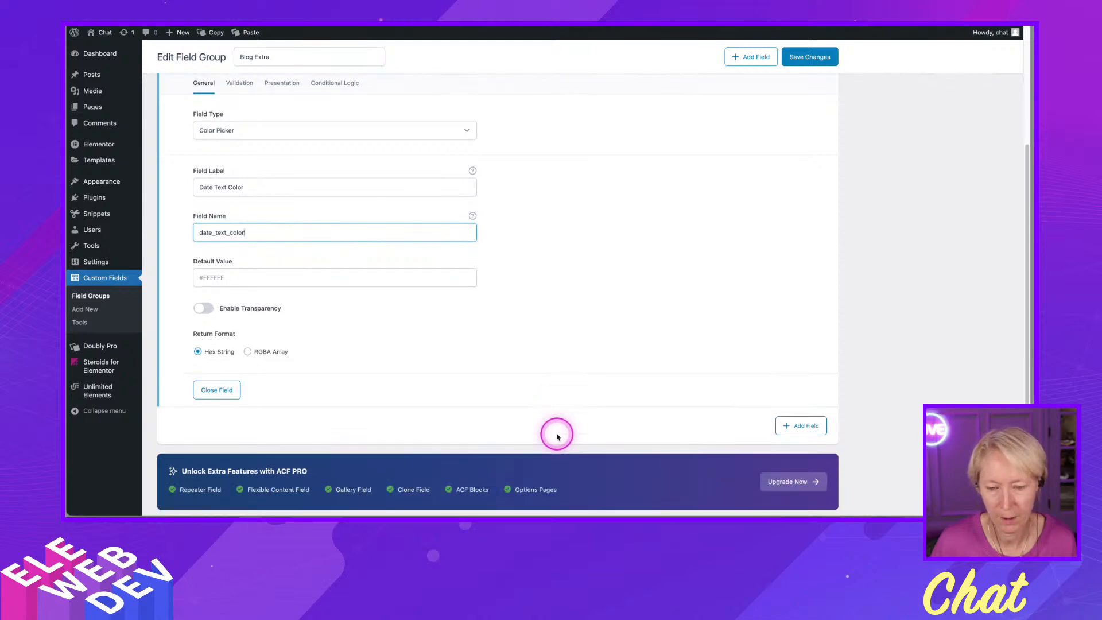
pyautogui.scroll(6, 557, 436)
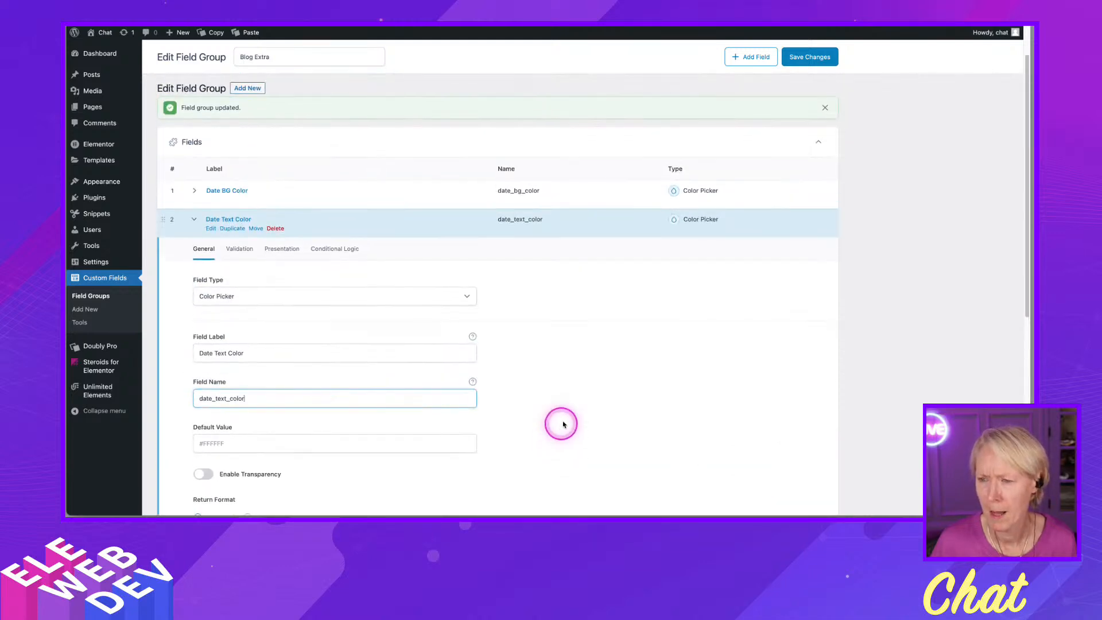
pyautogui.click(804, 60)
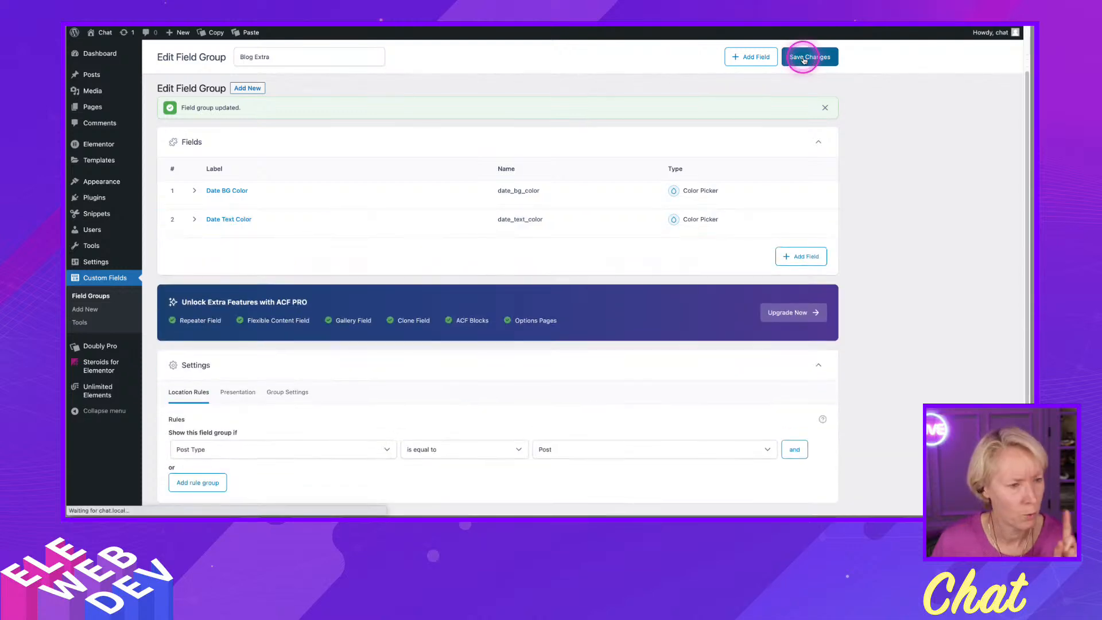
# - Inspect the Blog Extra color fields at the bottom of the post's editor
pyautogui.scroll(-3, 476, 321)
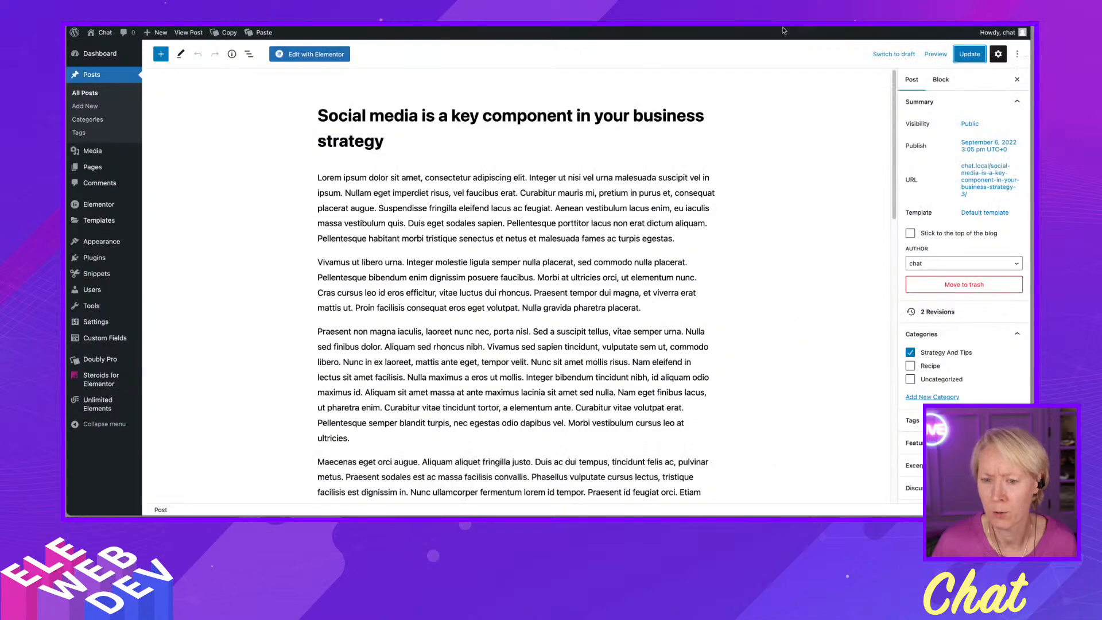
pyautogui.scroll(-5, 476, 339)
pyautogui.scroll(-10, 477, 339)
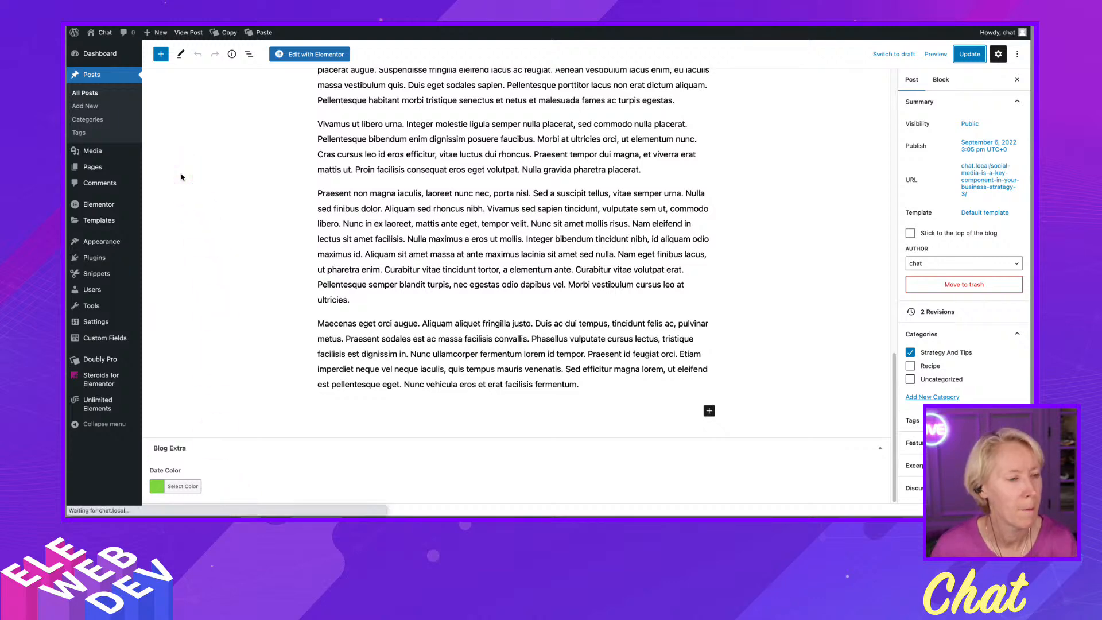
pyautogui.scroll(-10, 206, 296)
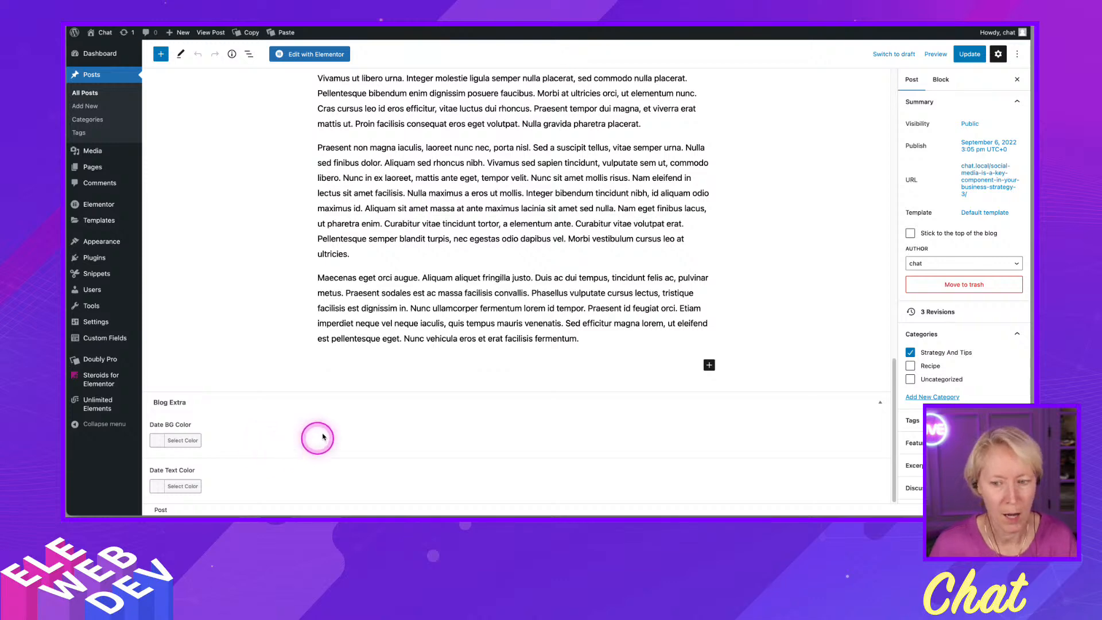
pyautogui.scroll(9, 435, 253)
pyautogui.scroll(8, 435, 253)
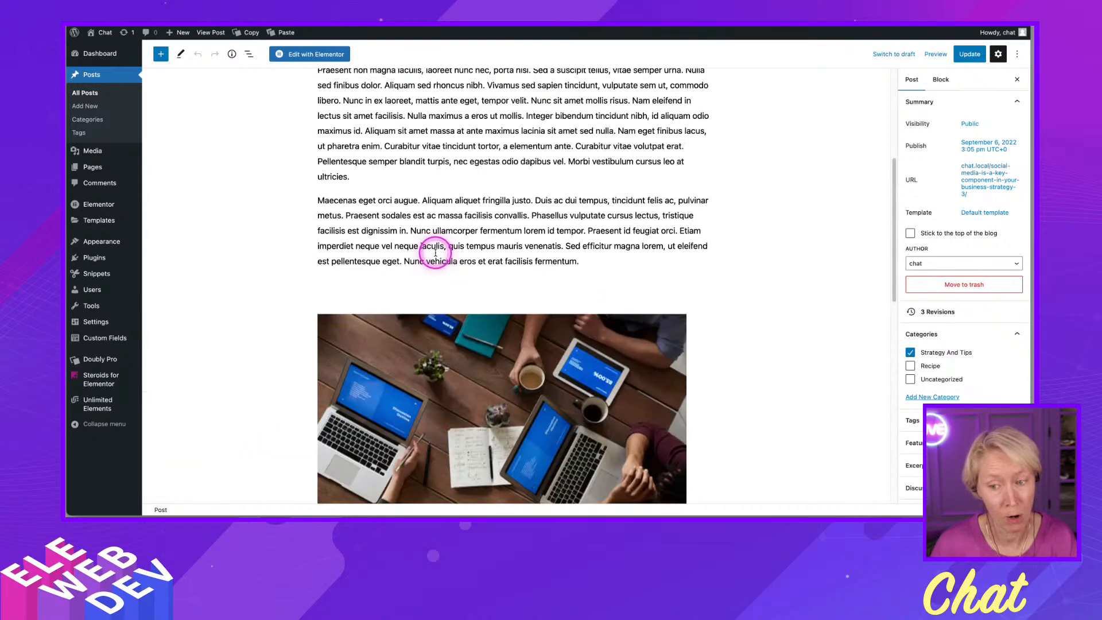
pyautogui.scroll(-15, 435, 253)
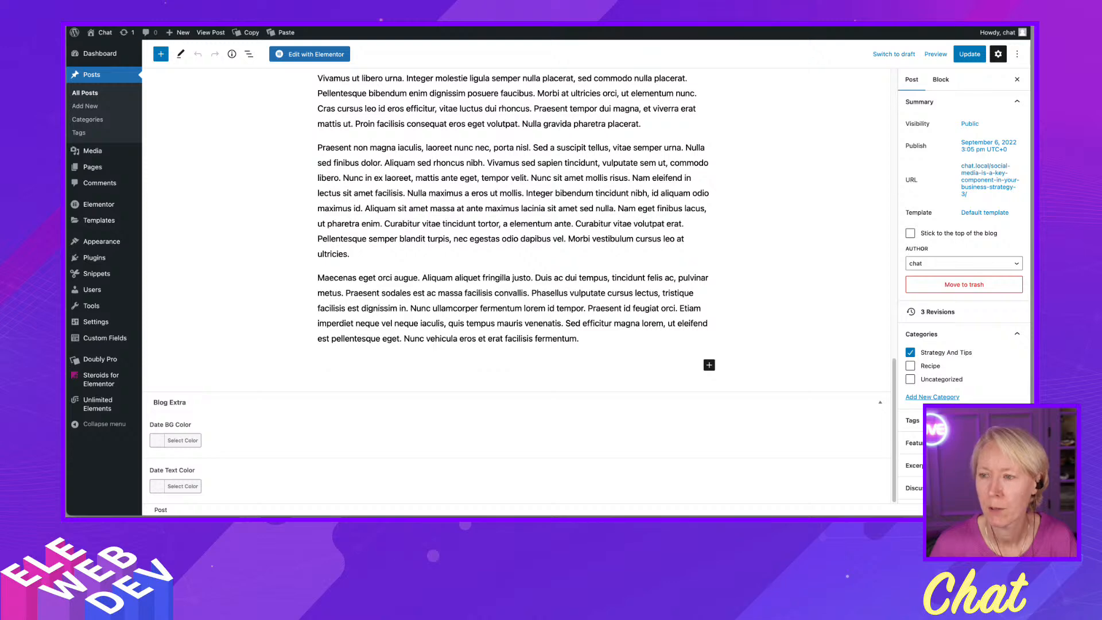
# - Examine the field group's Presentation settings and return to the post's editor
pyautogui.hotkey('ctrl', 'Tab')
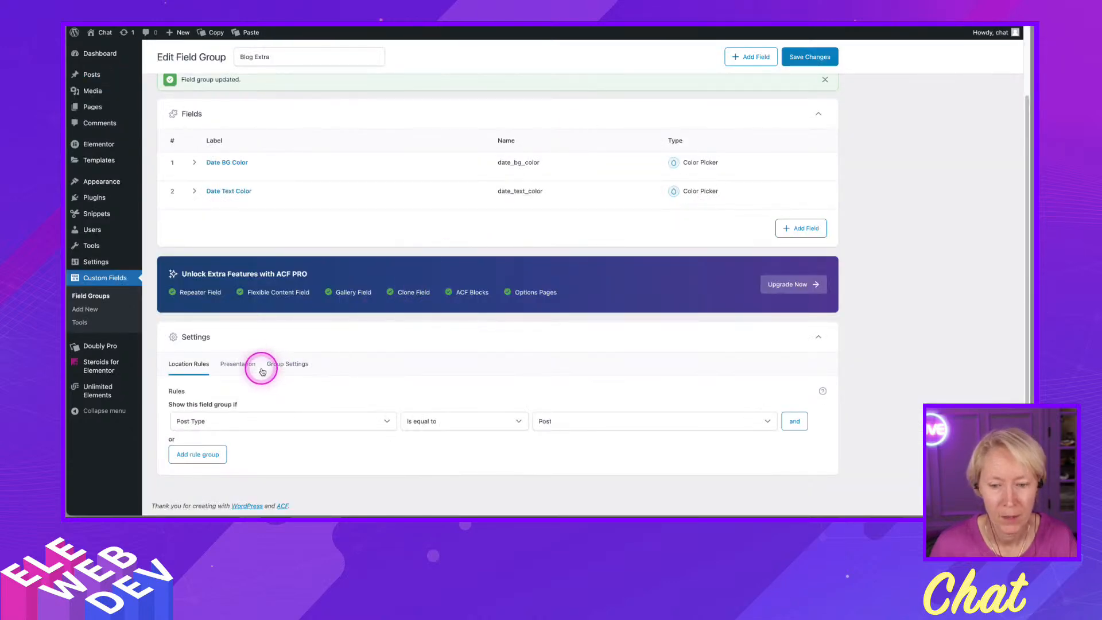
pyautogui.click(239, 365)
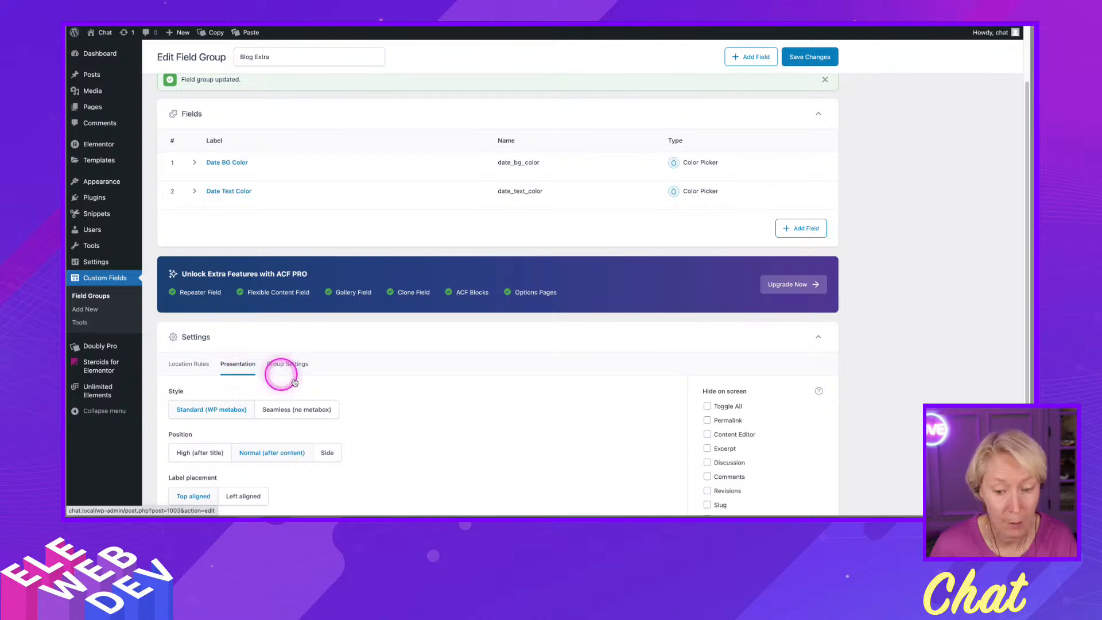
pyautogui.scroll(-3, 414, 428)
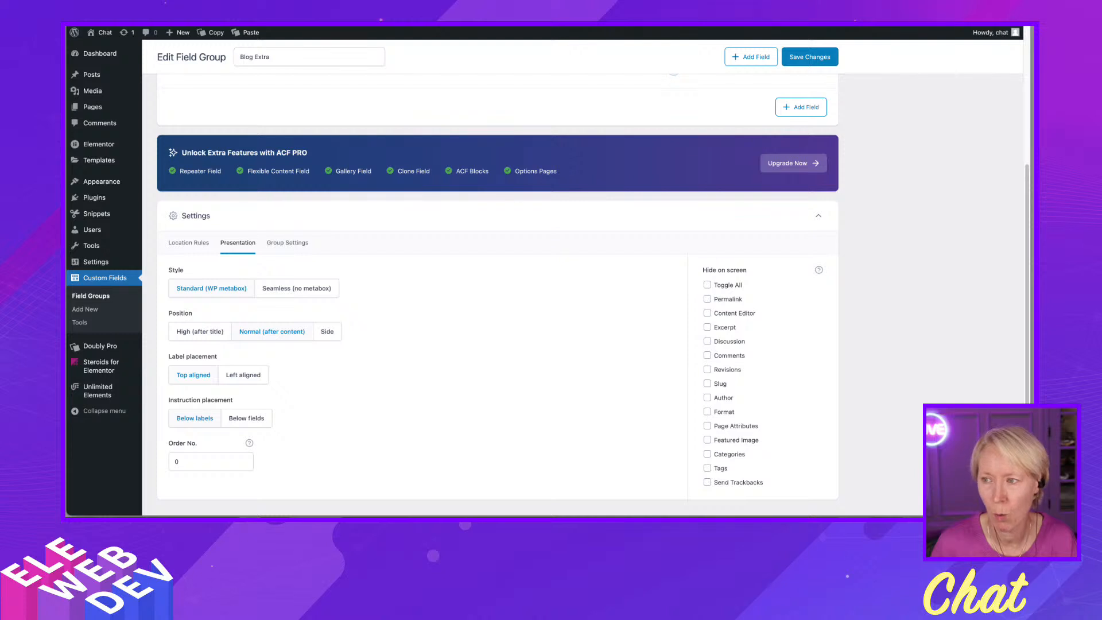
pyautogui.hotkey('ctrl', 'Tab')
pyautogui.hotkey('ctrl', 'Tab')
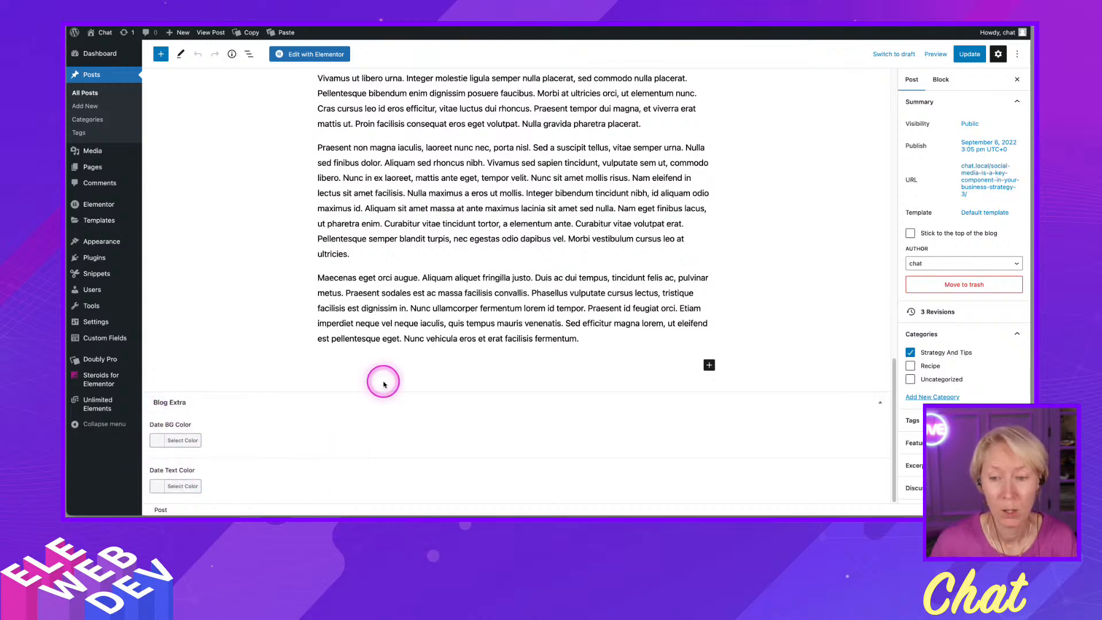
pyautogui.scroll(10, 367, 402)
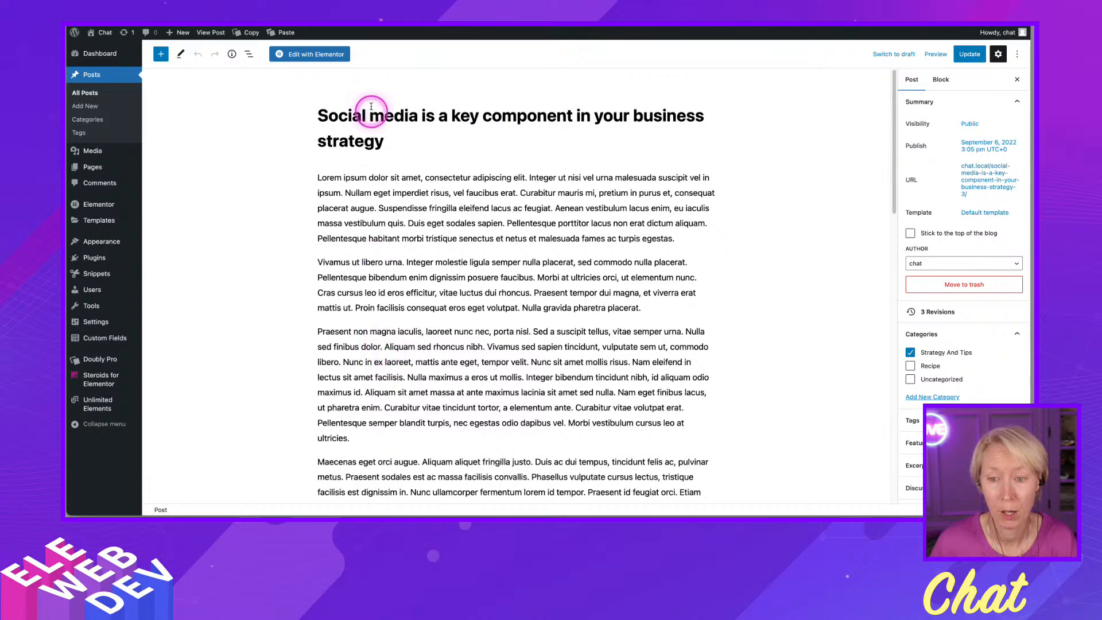
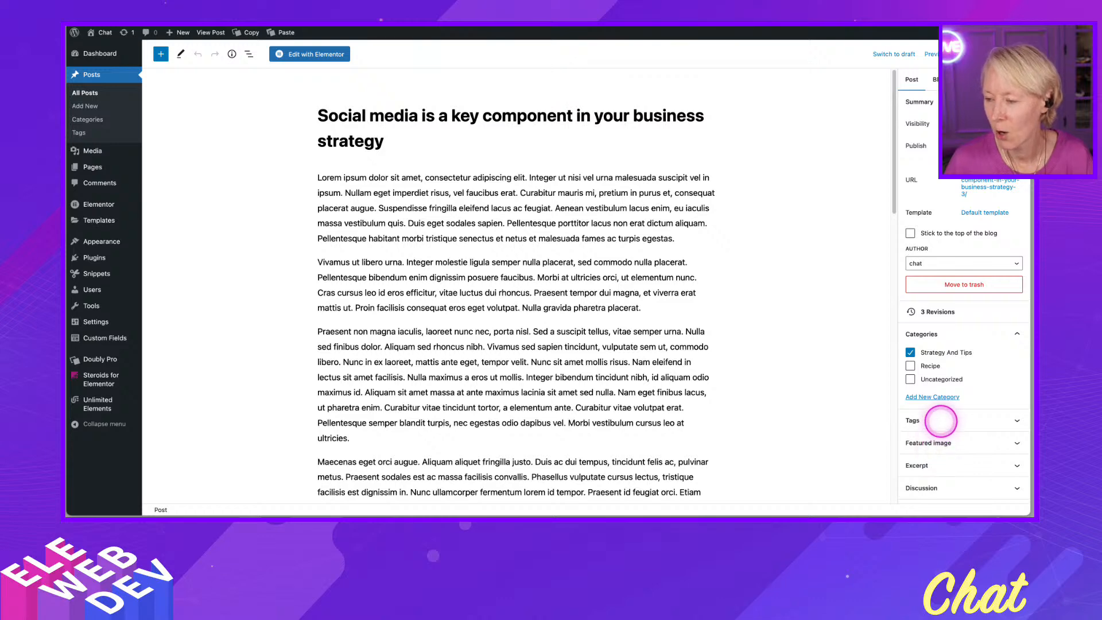
# - Set the Blog Extra field group's position to Side and save the field group
pyautogui.scroll(-5, 423, 329)
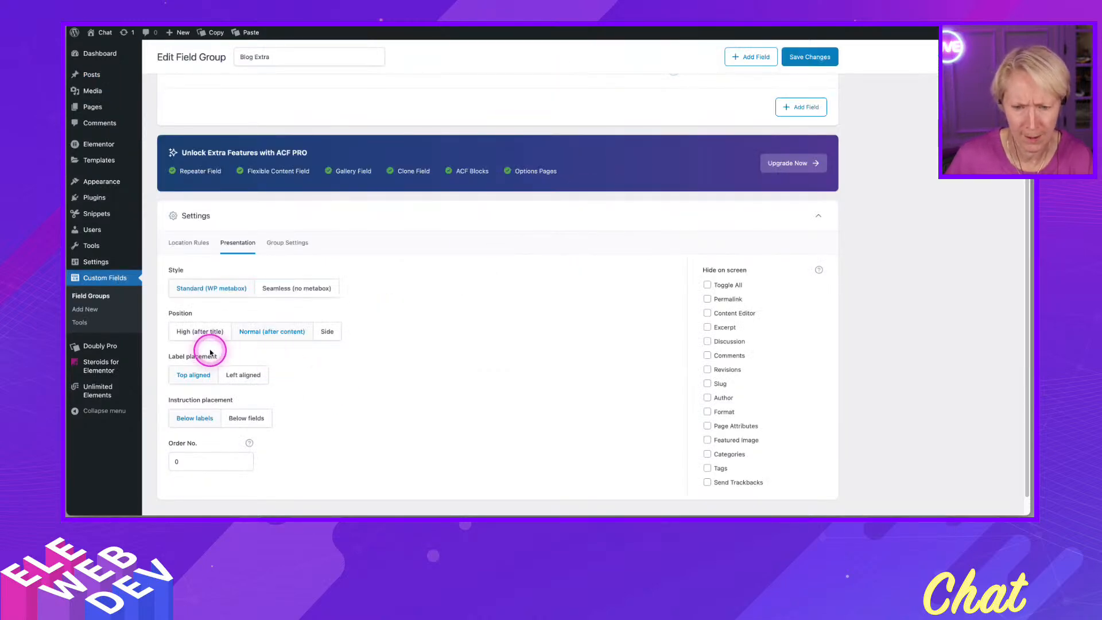
pyautogui.click(333, 335)
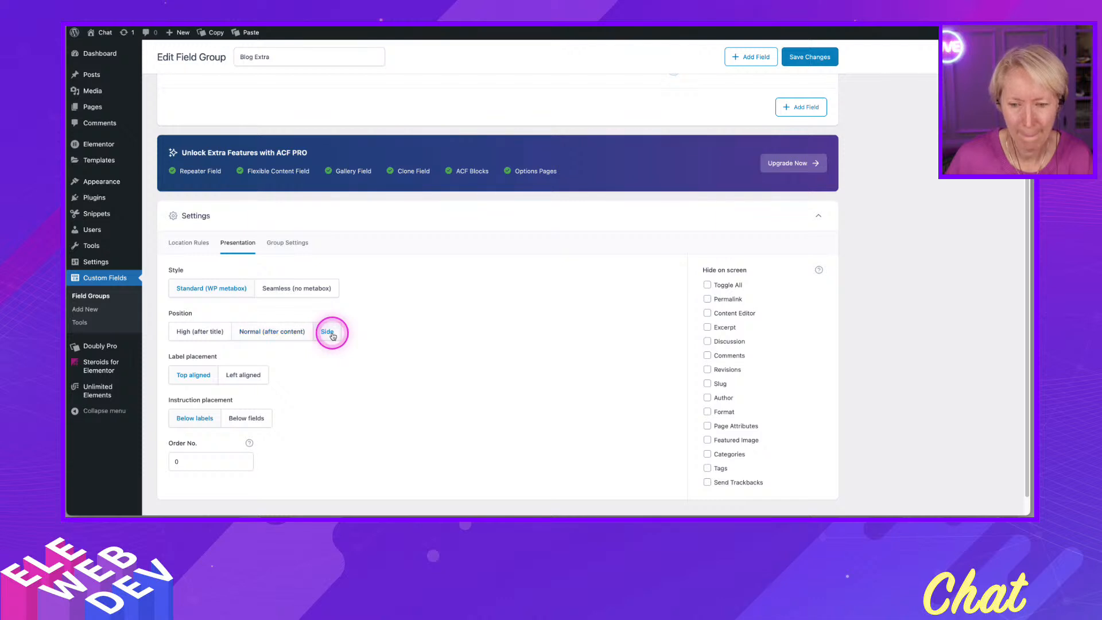
pyautogui.click(798, 59)
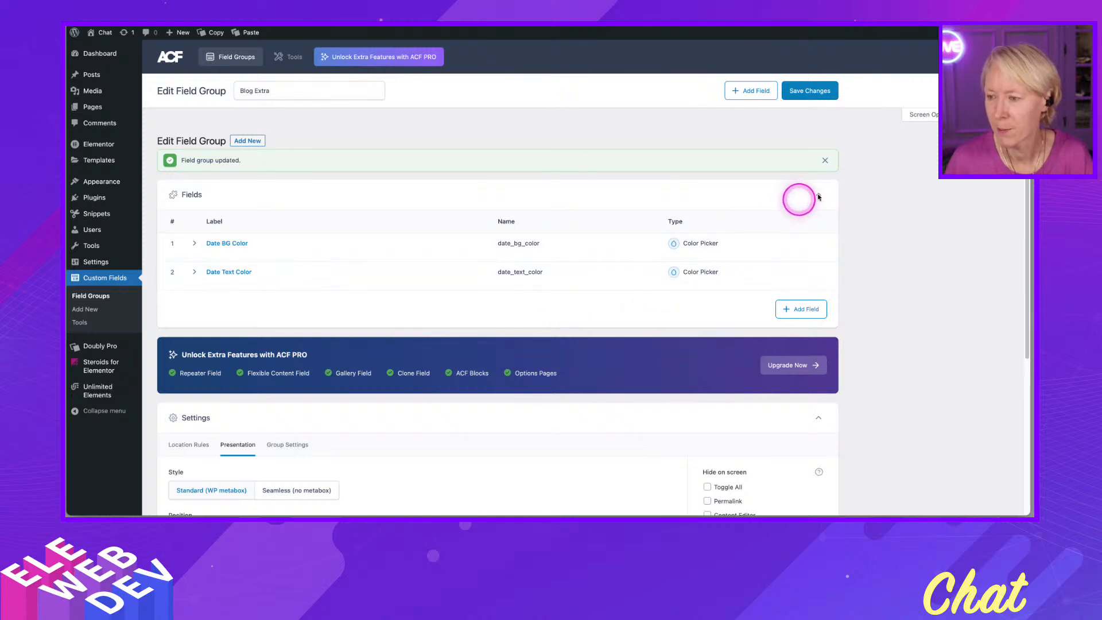
# - Reload the post's editor and inspect where the Blog Extra color fields appear in the sidebar
pyautogui.scroll(-1, 869, 226)
pyautogui.scroll(-3, 869, 226)
pyautogui.scroll(3, 869, 226)
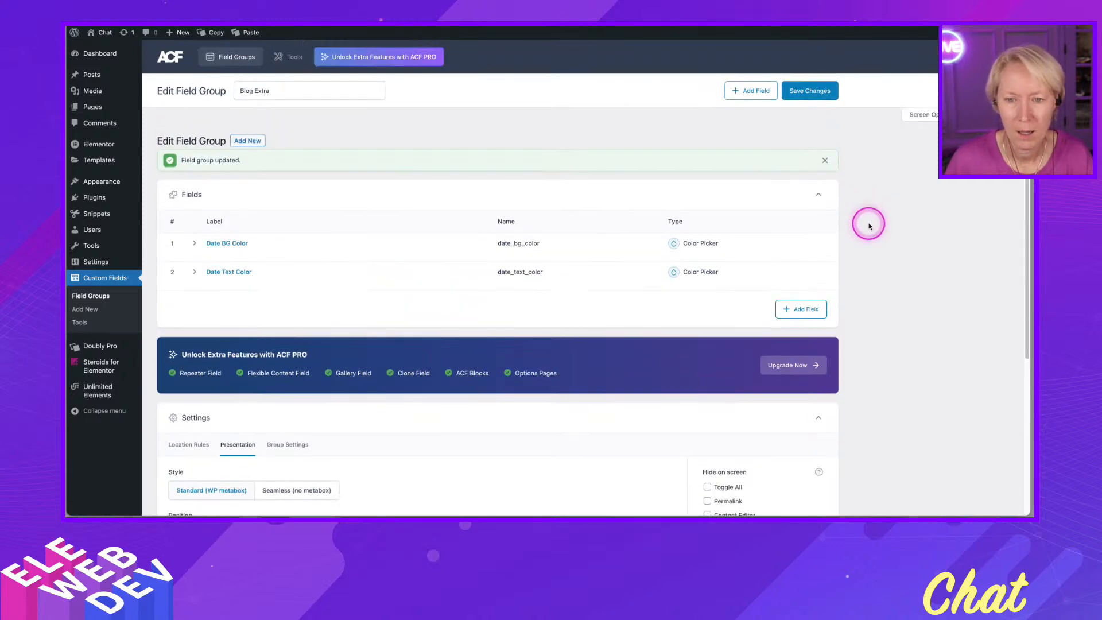
pyautogui.scroll(-3, 867, 224)
pyautogui.scroll(2, 867, 222)
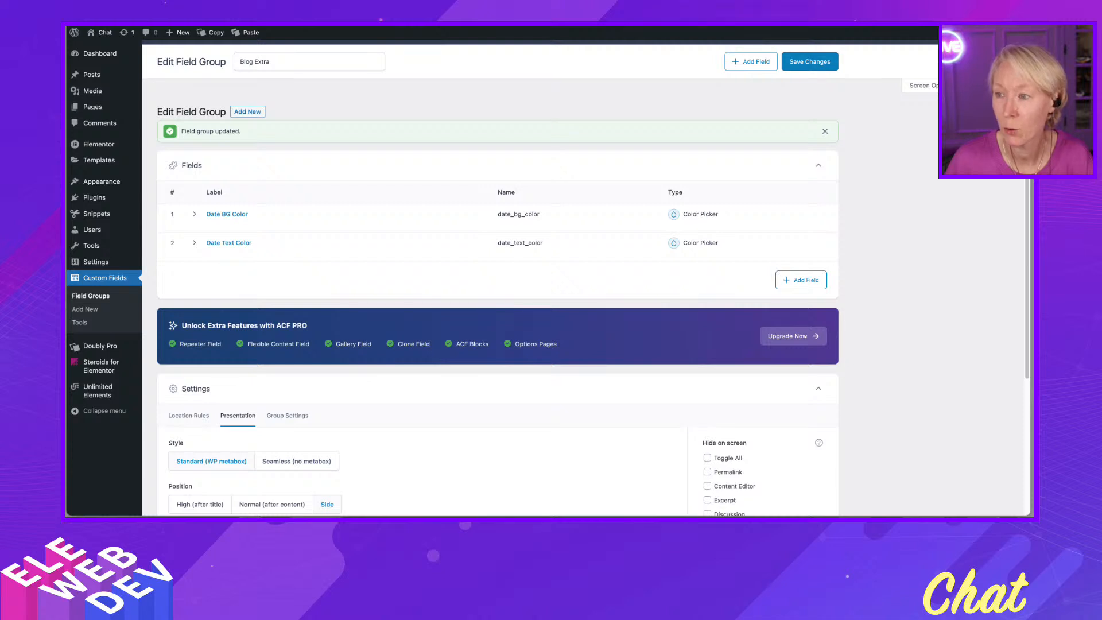
pyautogui.hotkey('ctrl', 'Tab')
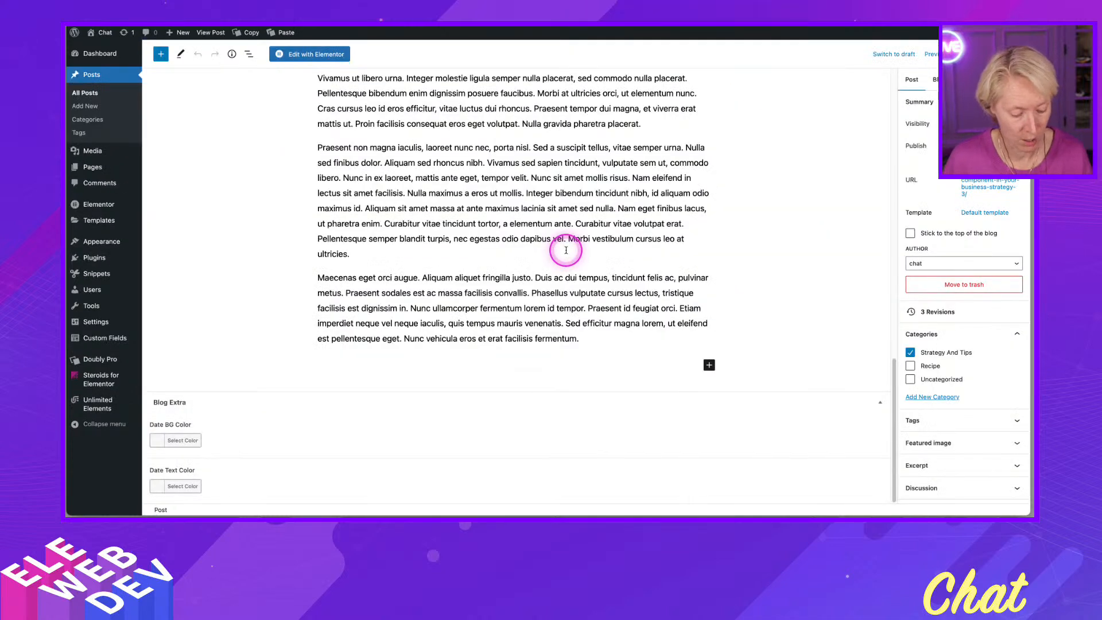
pyautogui.hotkey('ctrl', 'r')
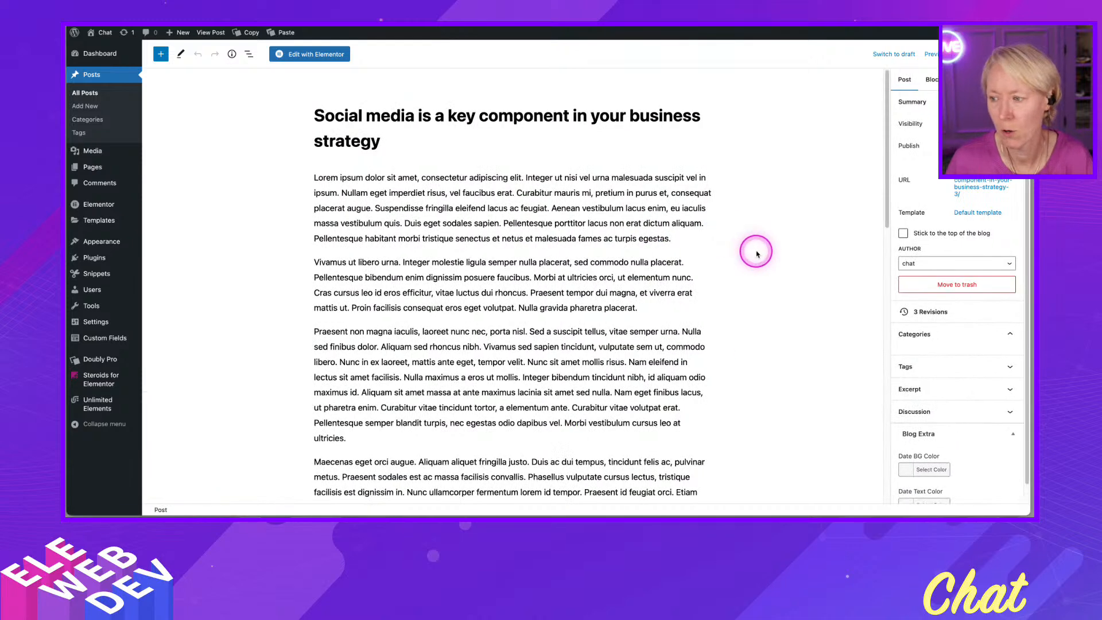
pyautogui.scroll(-2, 858, 344)
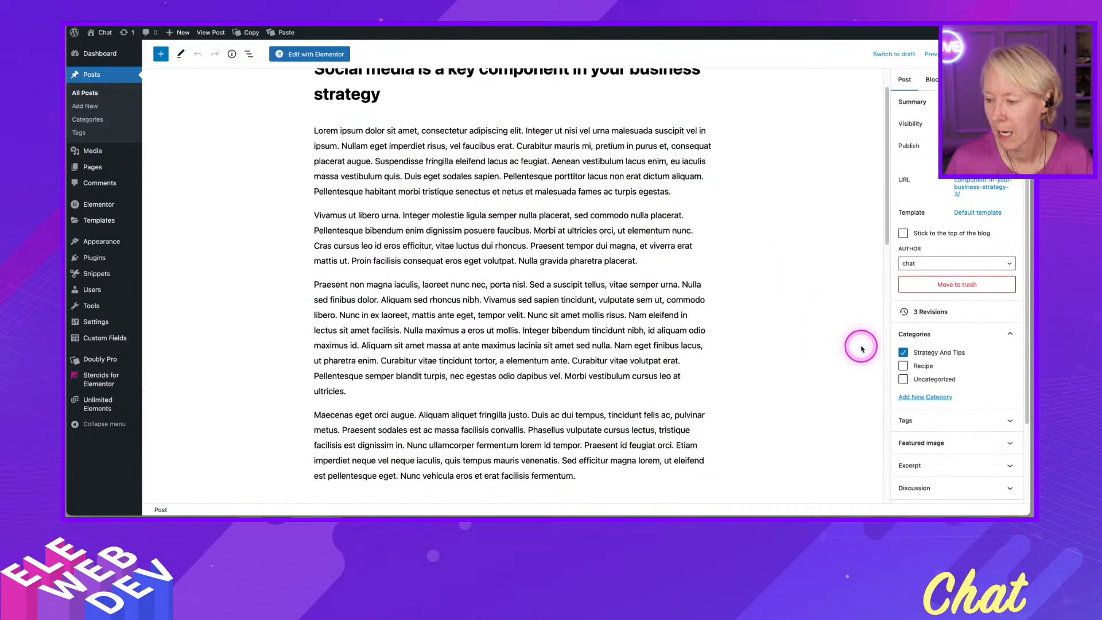
pyautogui.scroll(-1, 924, 453)
pyautogui.scroll(-2, 928, 461)
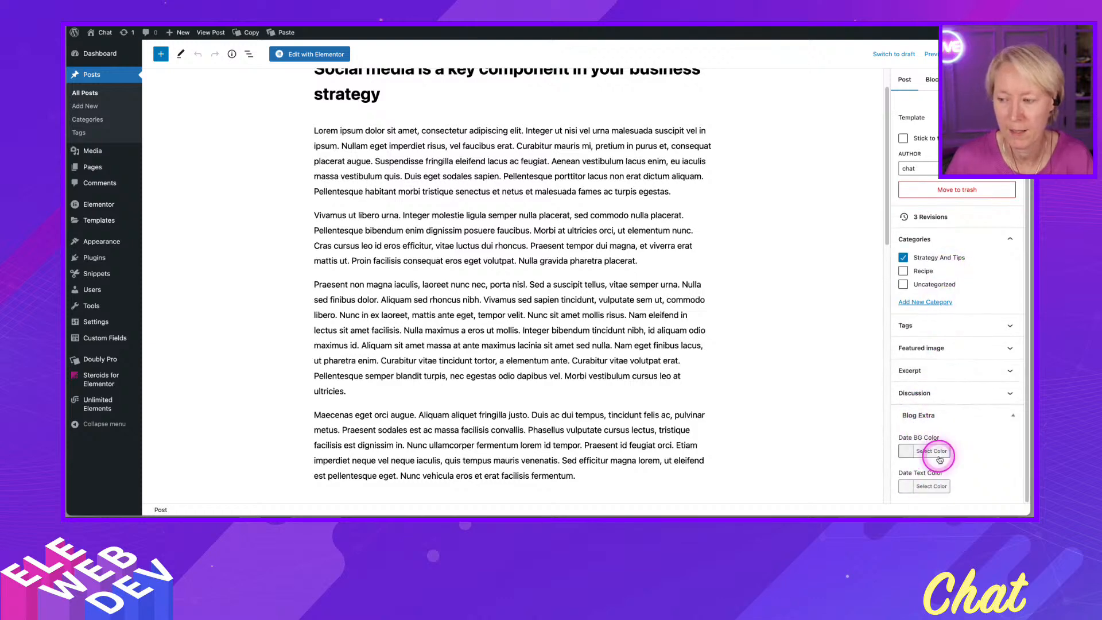
pyautogui.scroll(1, 931, 386)
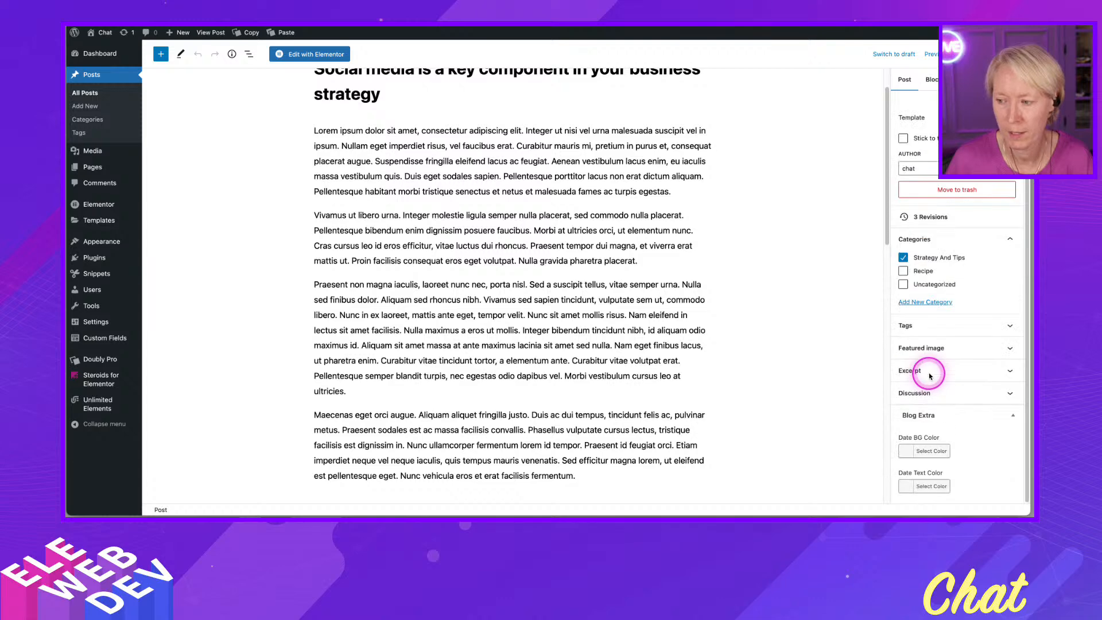
pyautogui.scroll(2, 930, 376)
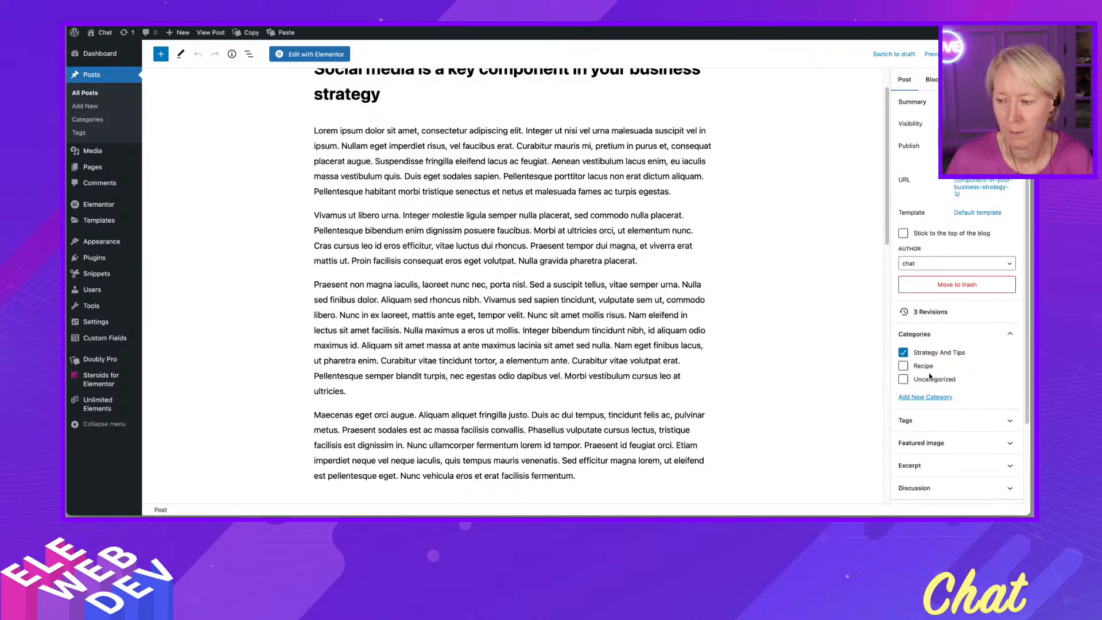
pyautogui.scroll(-3, 930, 376)
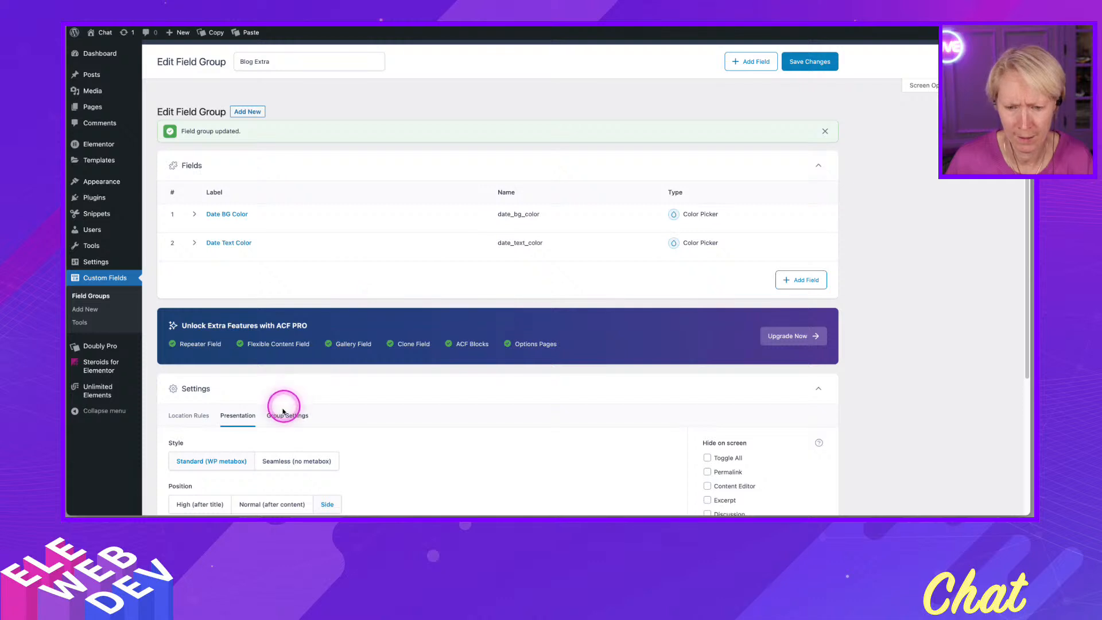
# - Change the field group's position to High (after title) and save the changes
pyautogui.scroll(-1, 270, 434)
pyautogui.click(270, 410)
pyautogui.click(210, 415)
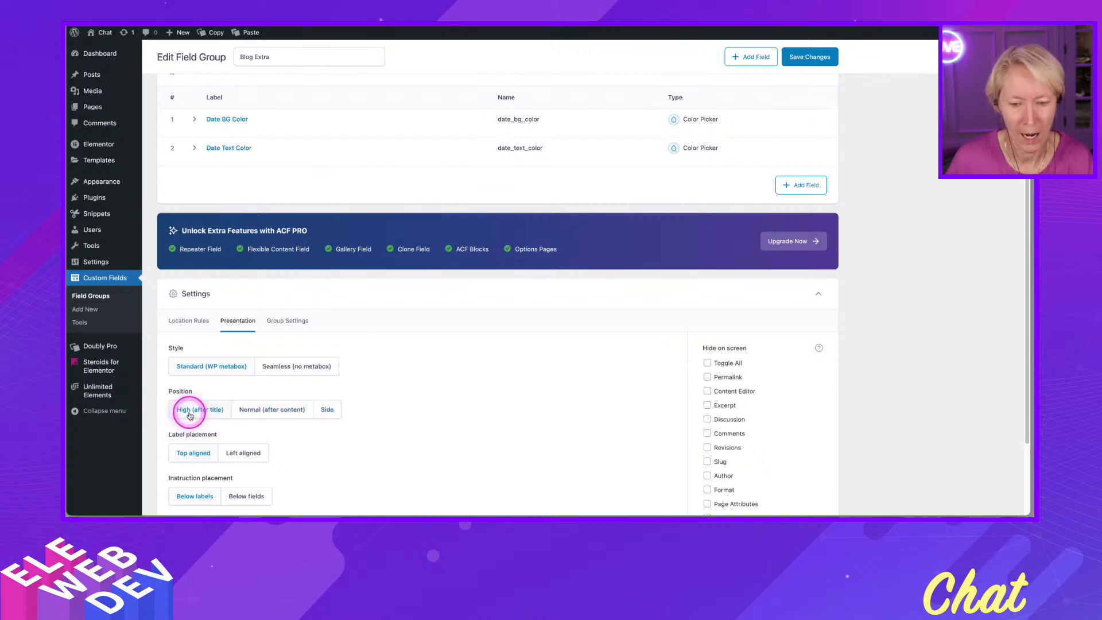
pyautogui.click(804, 60)
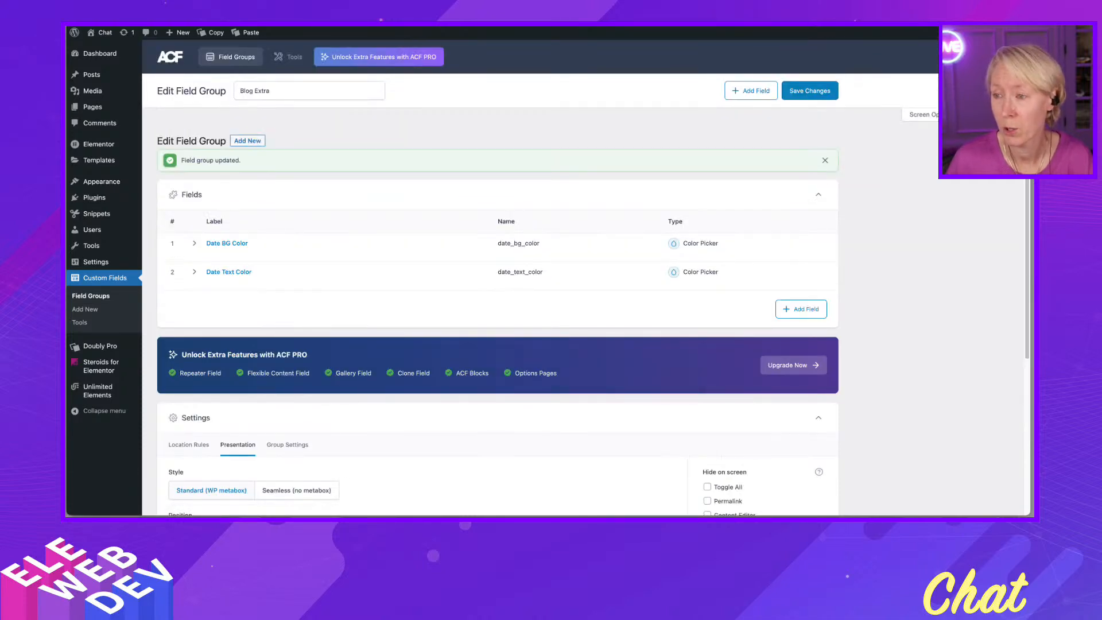
# - Reload the post's editor and check where the Blog Extra fields now appear
pyautogui.click(766, 20)
pyautogui.scroll(2, 786, 278)
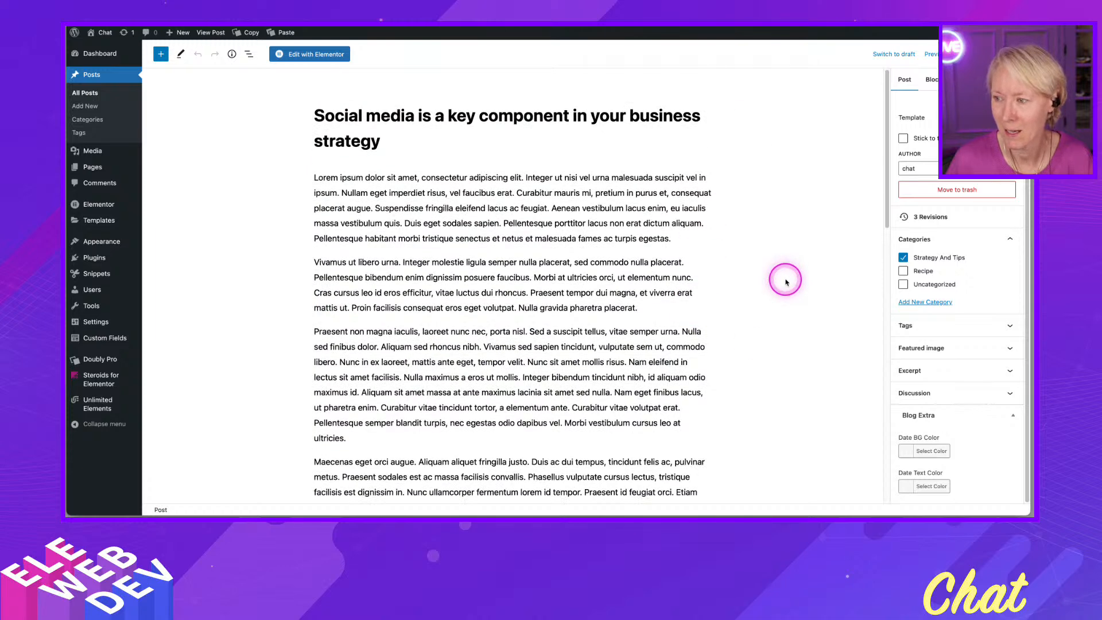
pyautogui.scroll(3, 963, 229)
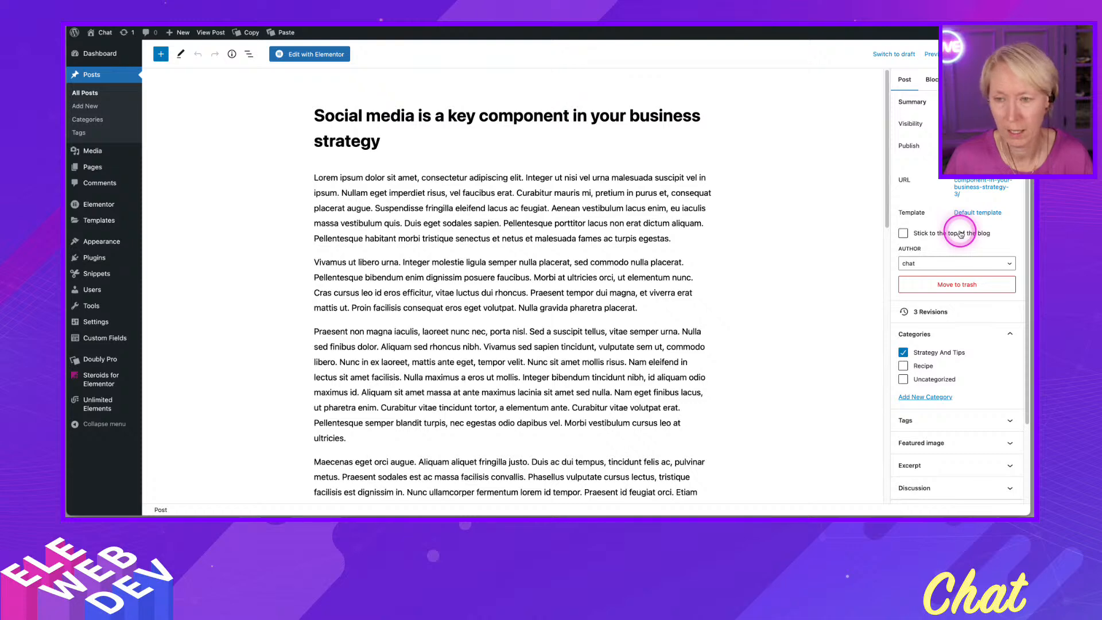
pyautogui.press('super+r')
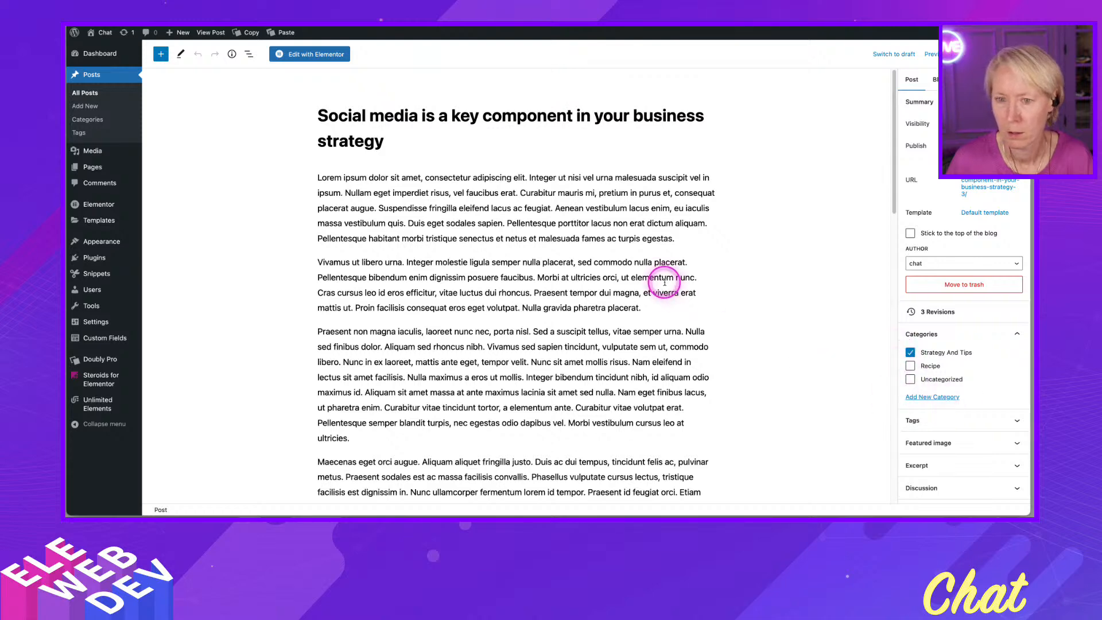
pyautogui.scroll(-10, 745, 234)
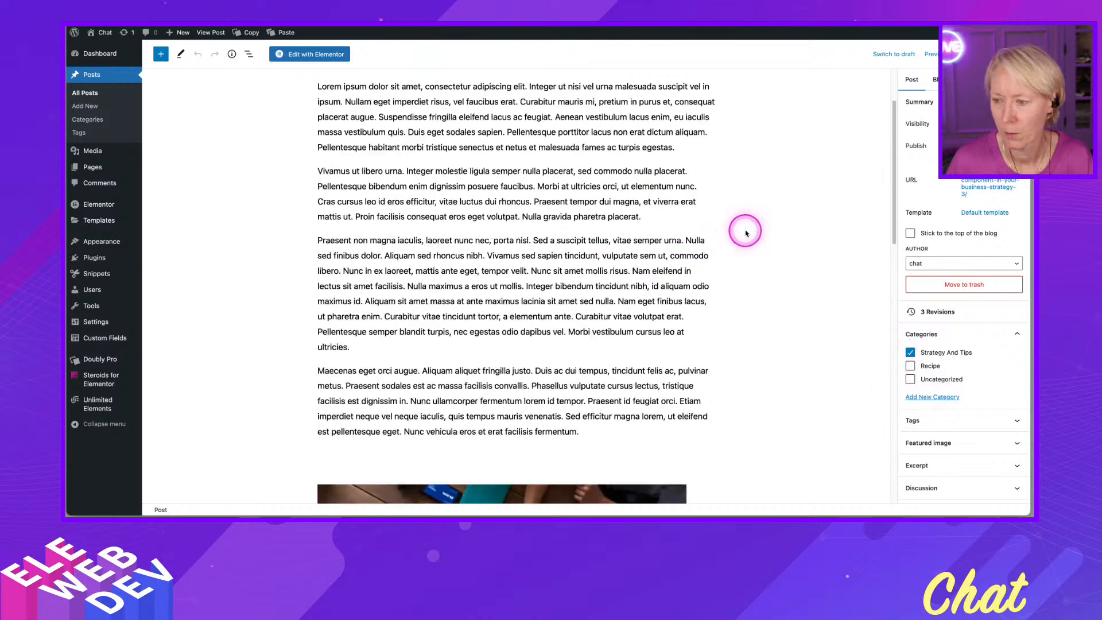
pyautogui.scroll(-6, 745, 234)
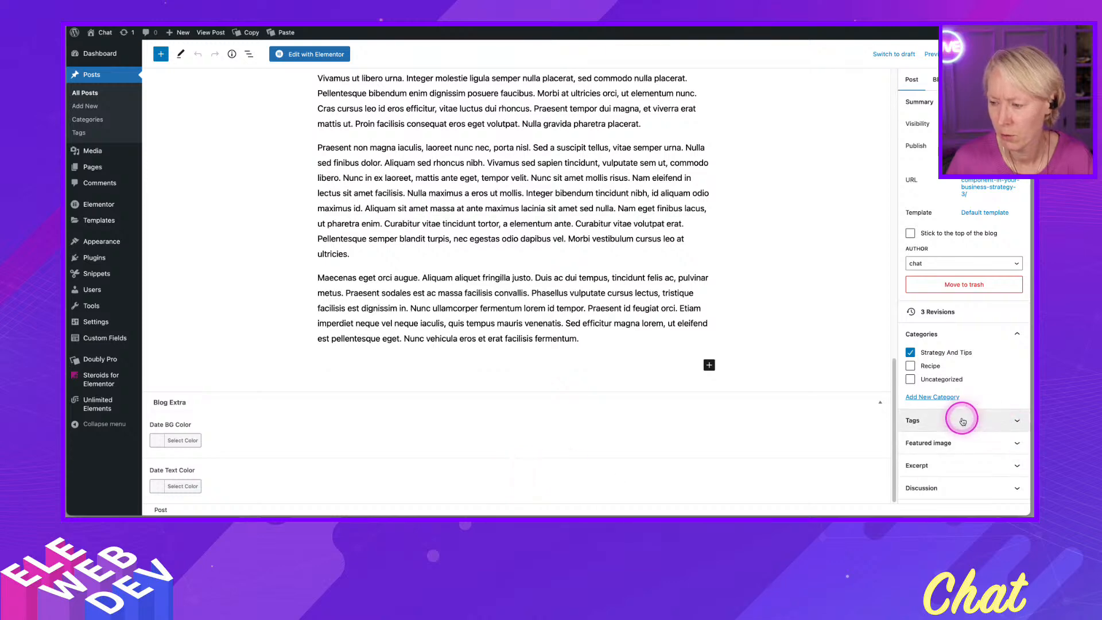
# - Set the field group's position back to Side and save the changes
pyautogui.hotkey('ctrl', 'Tab')
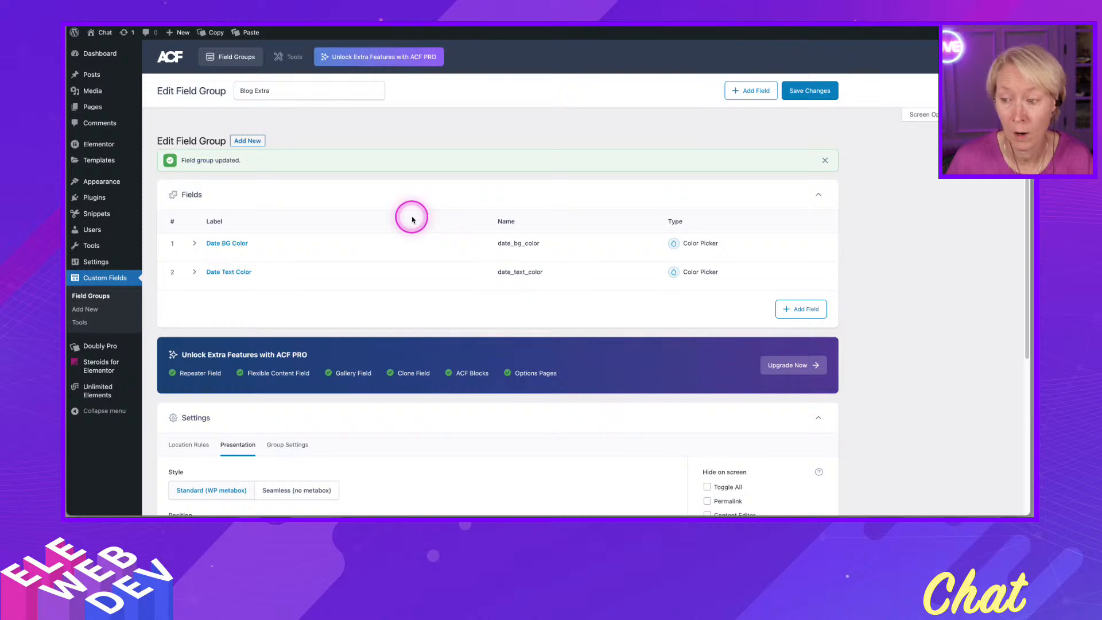
pyautogui.scroll(-3, 412, 388)
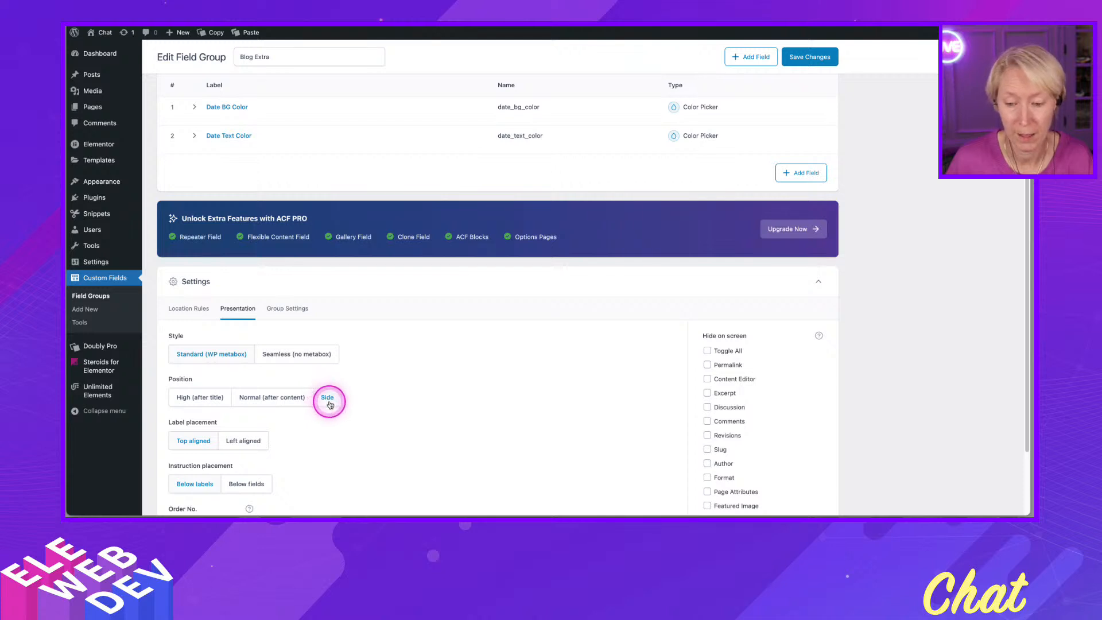
pyautogui.click(328, 397)
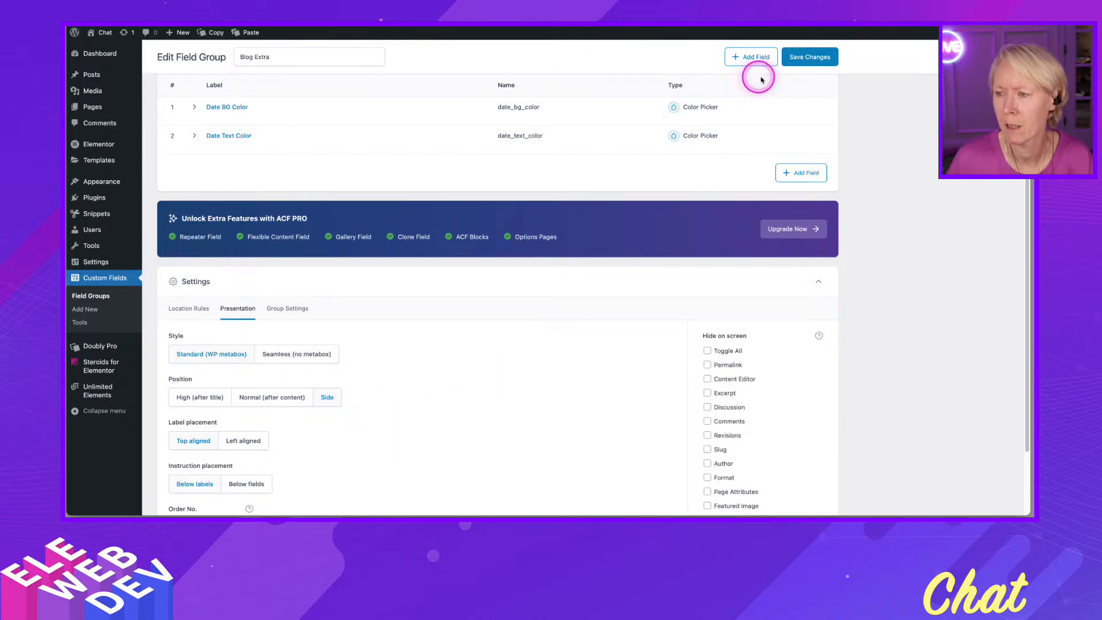
pyautogui.click(812, 59)
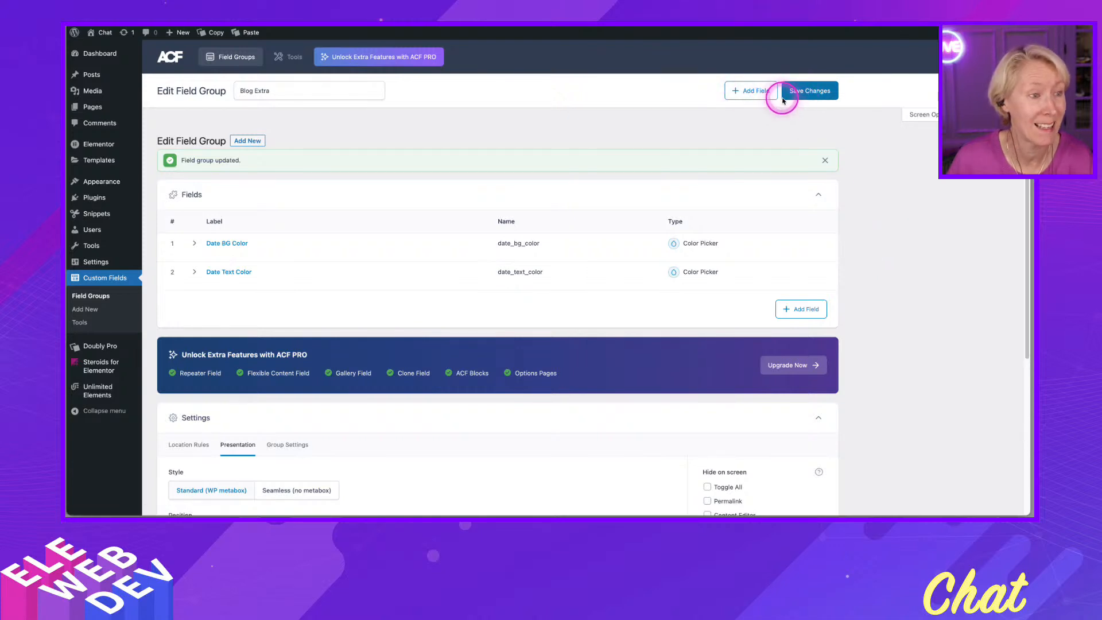
# - In the post's sidebar, set the Date BG Color to the yellow swatch #eeee22
pyautogui.scroll(-3, 388, 423)
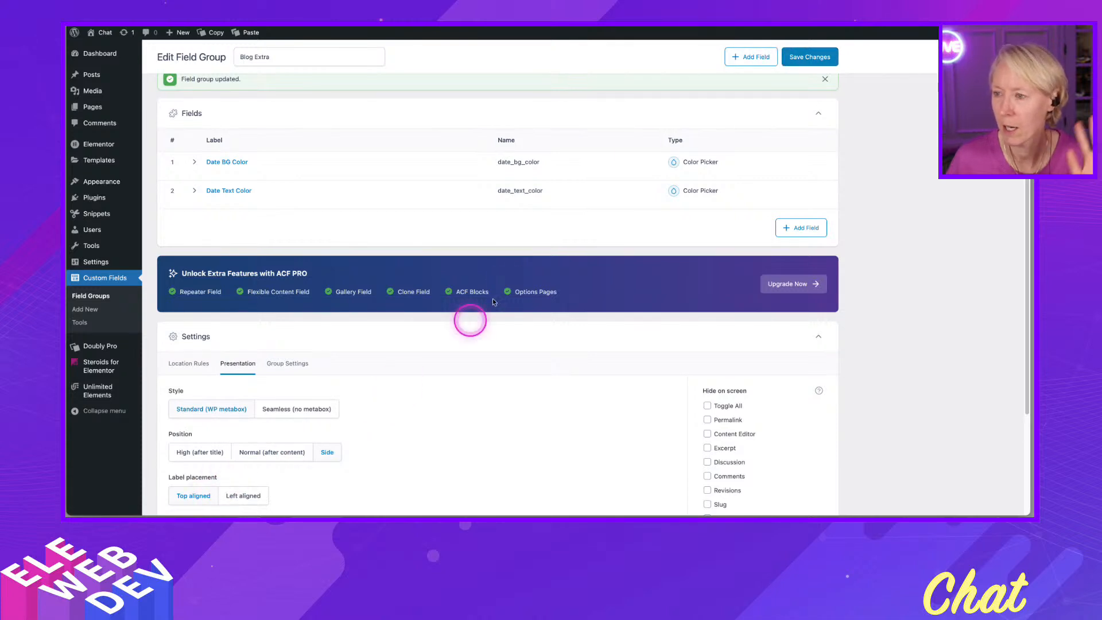
pyautogui.click(797, 22)
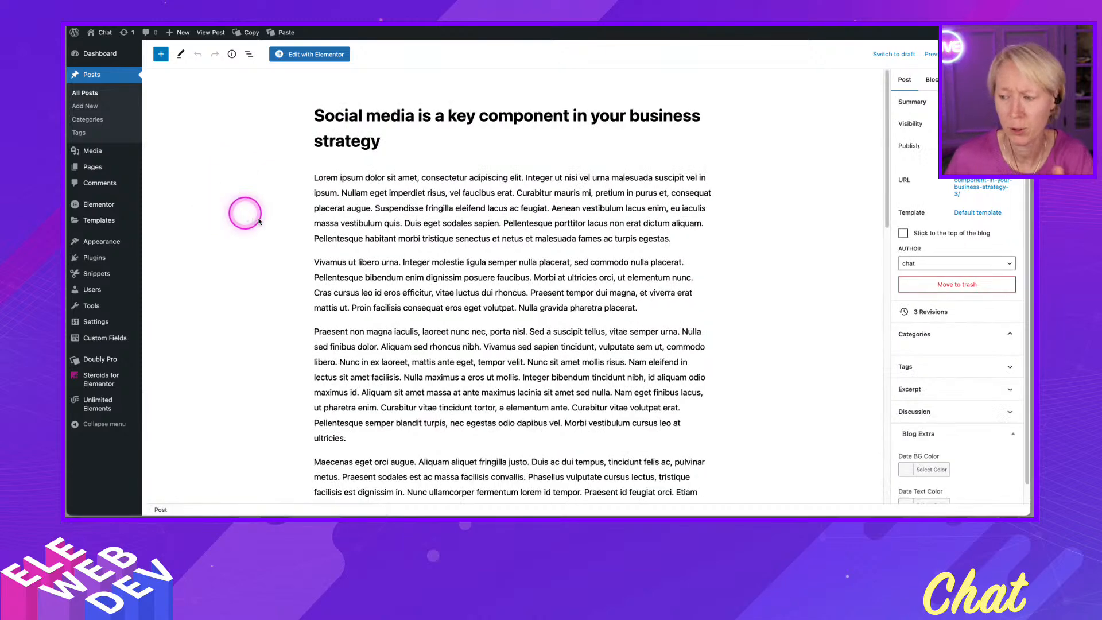
pyautogui.scroll(-3, 936, 455)
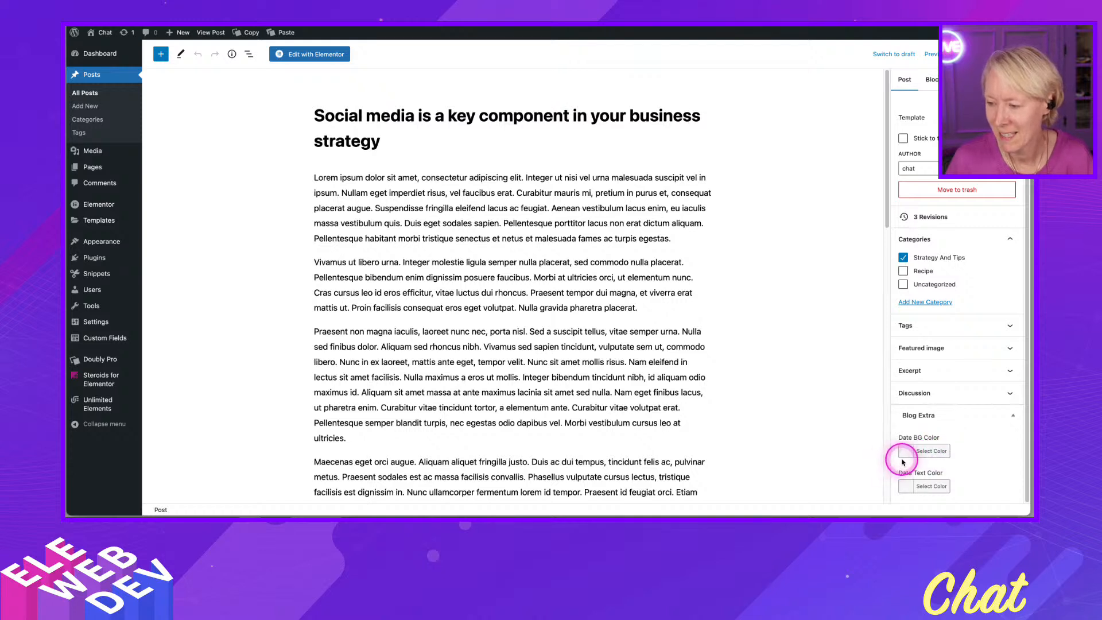
pyautogui.click(907, 455)
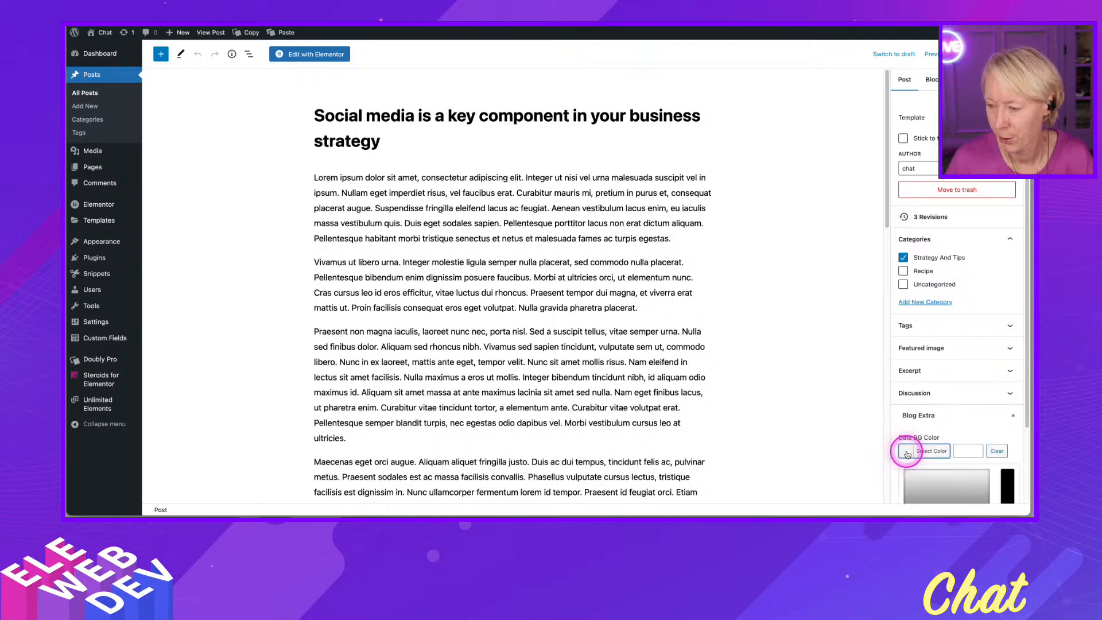
pyautogui.scroll(-3, 907, 455)
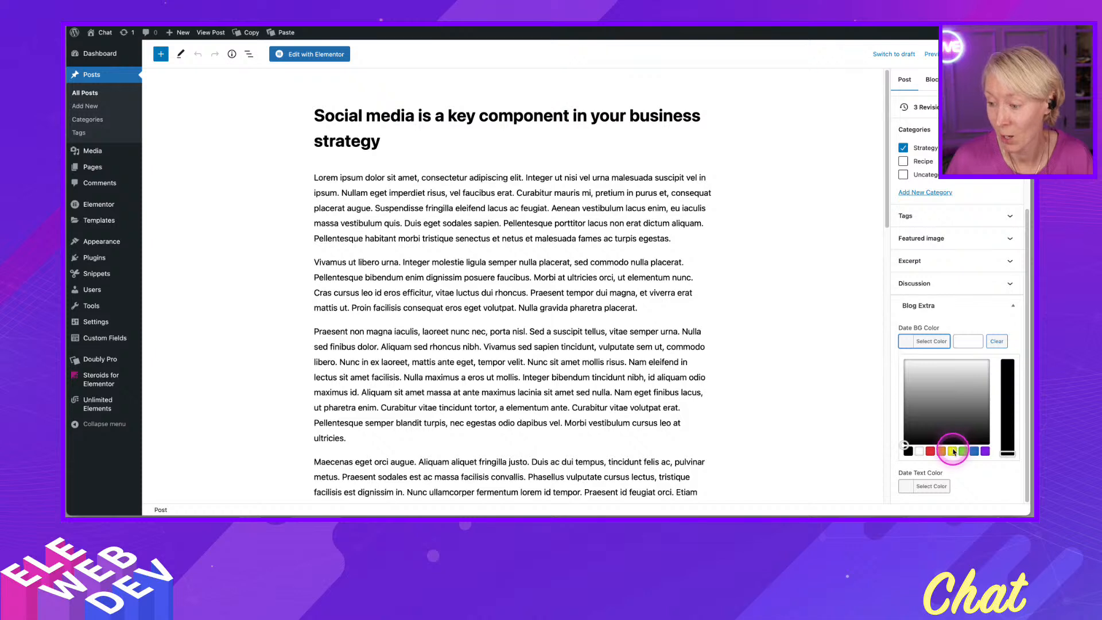
pyautogui.click(953, 451)
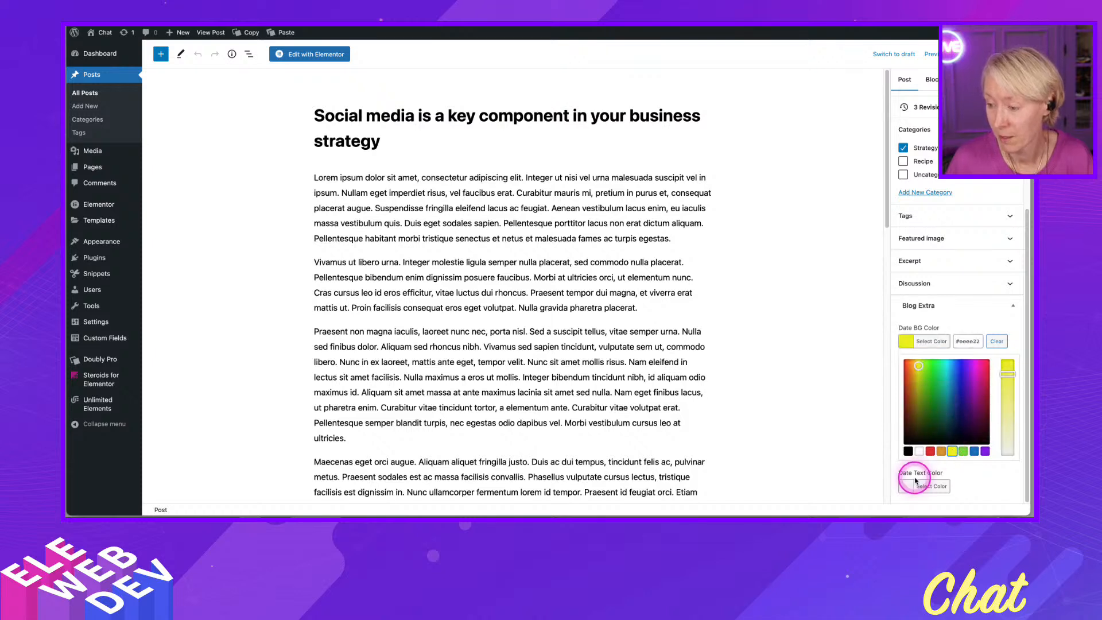
# - Set the Date Text Color to black #000000 and update the post
pyautogui.click(909, 487)
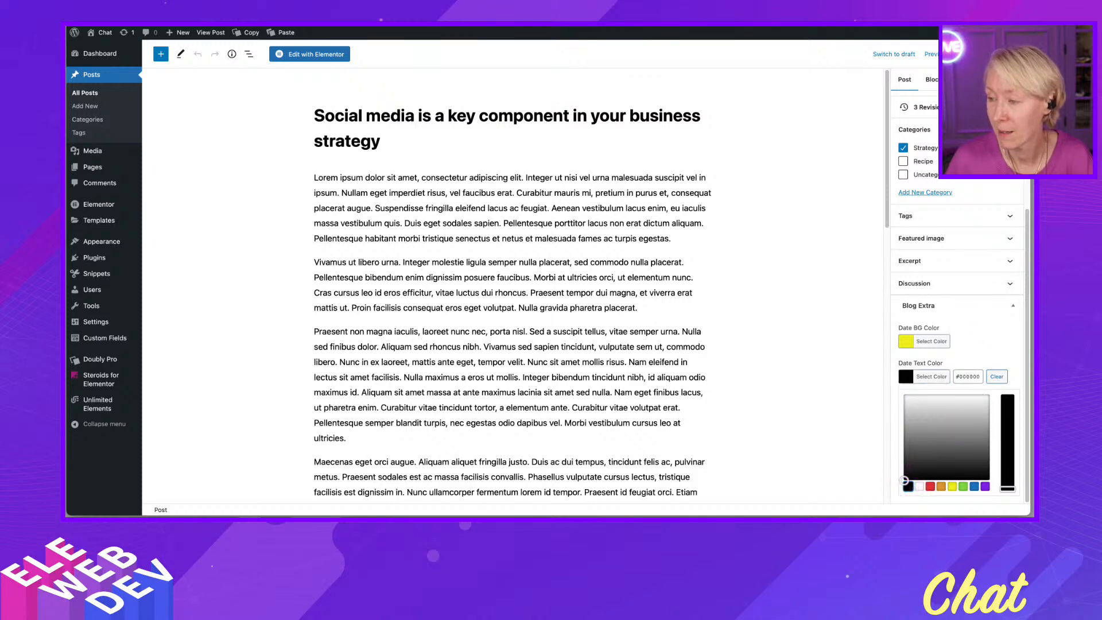
pyautogui.click(975, 54)
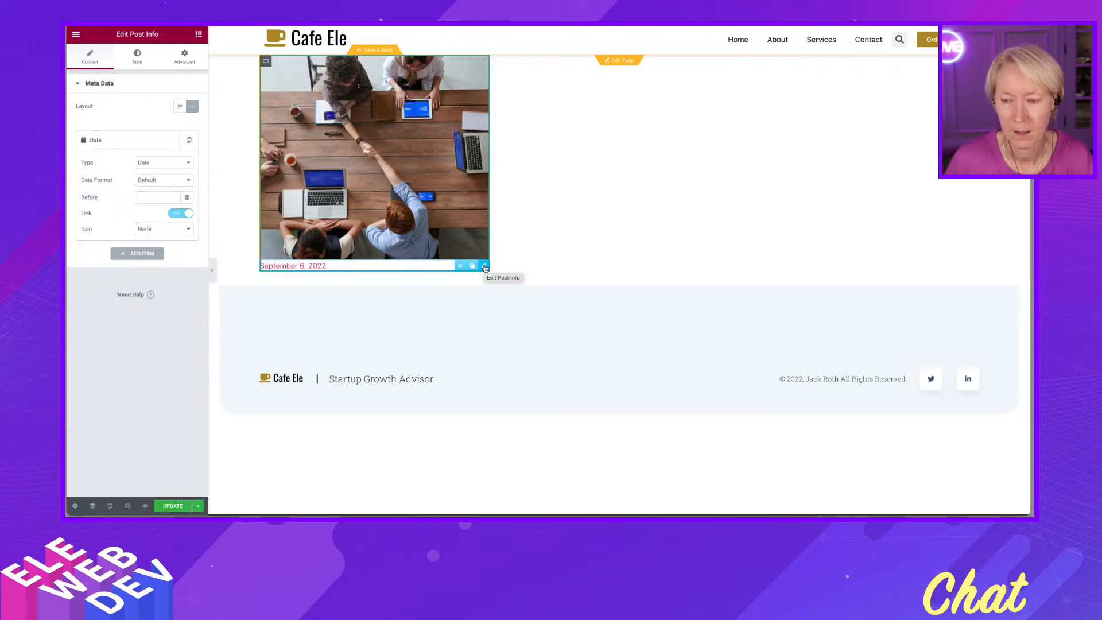
# - In Elementor, set the Post Info widget's Advanced background type to Classic
pyautogui.rightClick(485, 267)
pyautogui.click(493, 271)
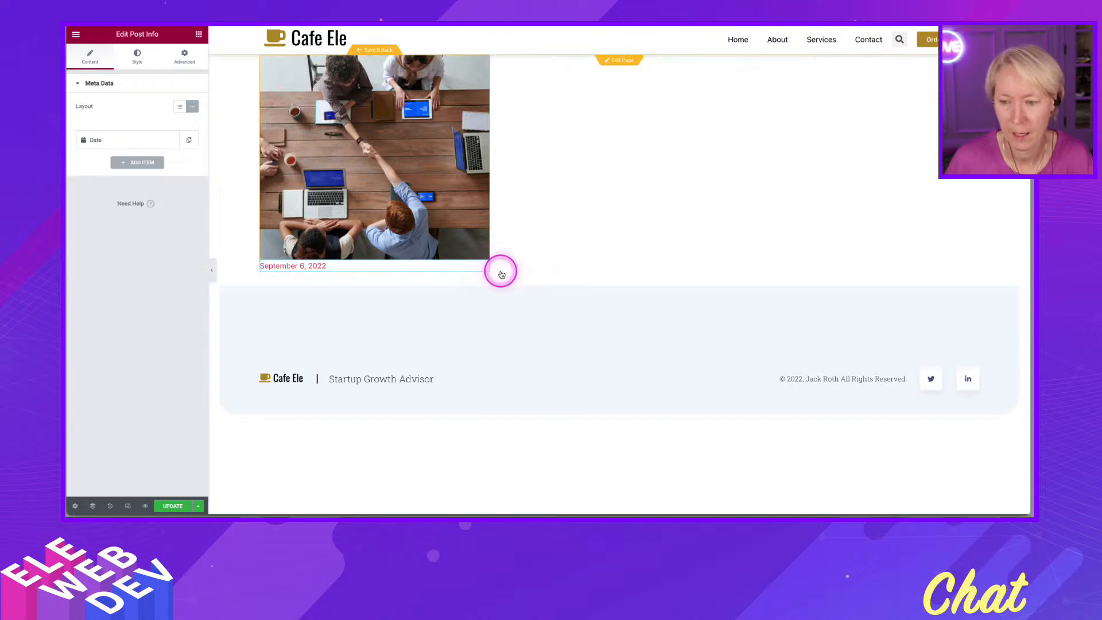
pyautogui.click(184, 56)
pyautogui.scroll(-3, 132, 304)
pyautogui.scroll(-3, 122, 379)
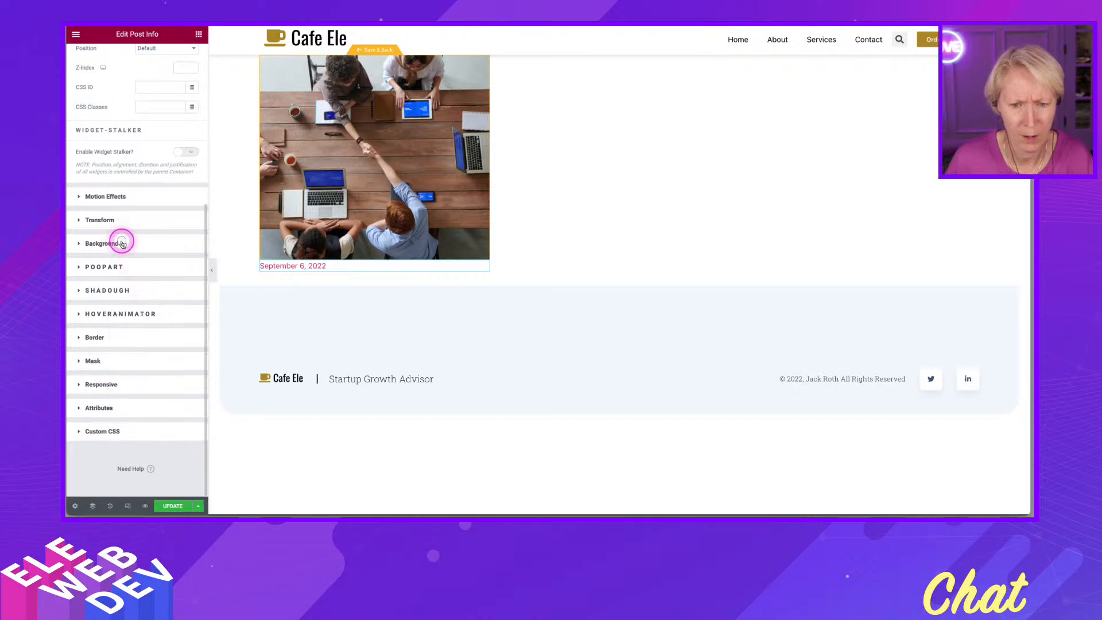
pyautogui.click(118, 241)
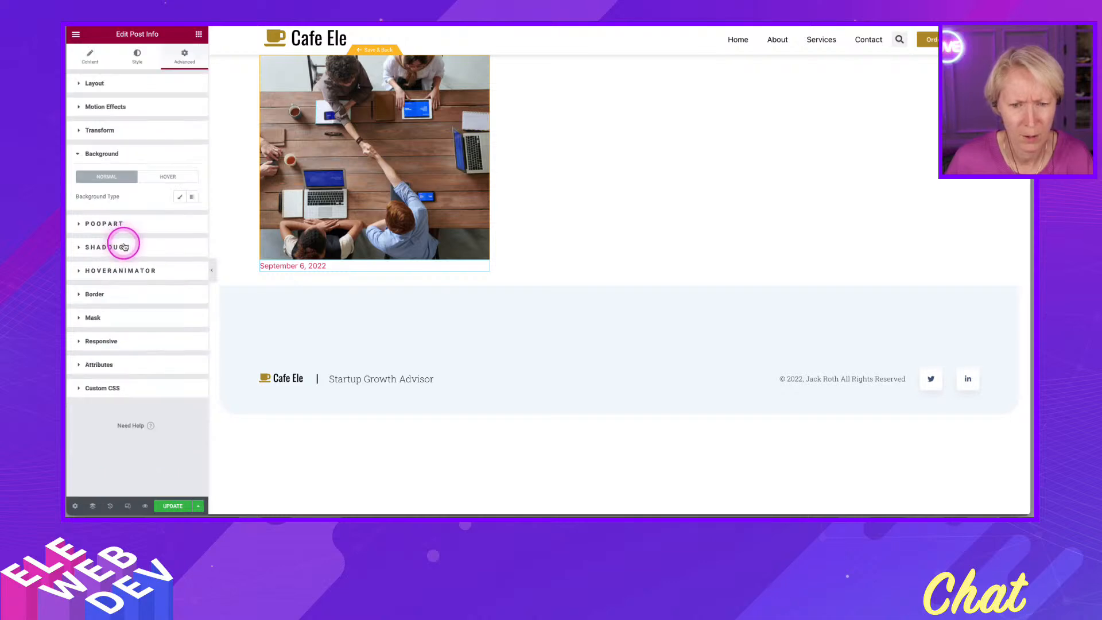
pyautogui.click(180, 198)
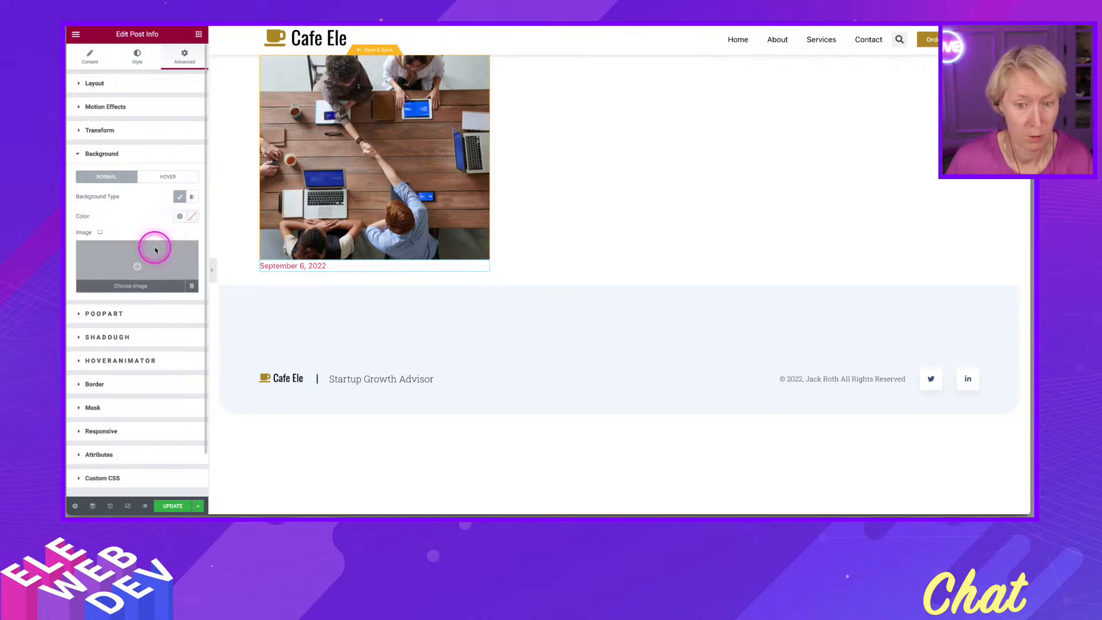
# - Set the Post Info background to a gradient with a transparent first color at location 52, second color location 32, angle 310
pyautogui.click(194, 198)
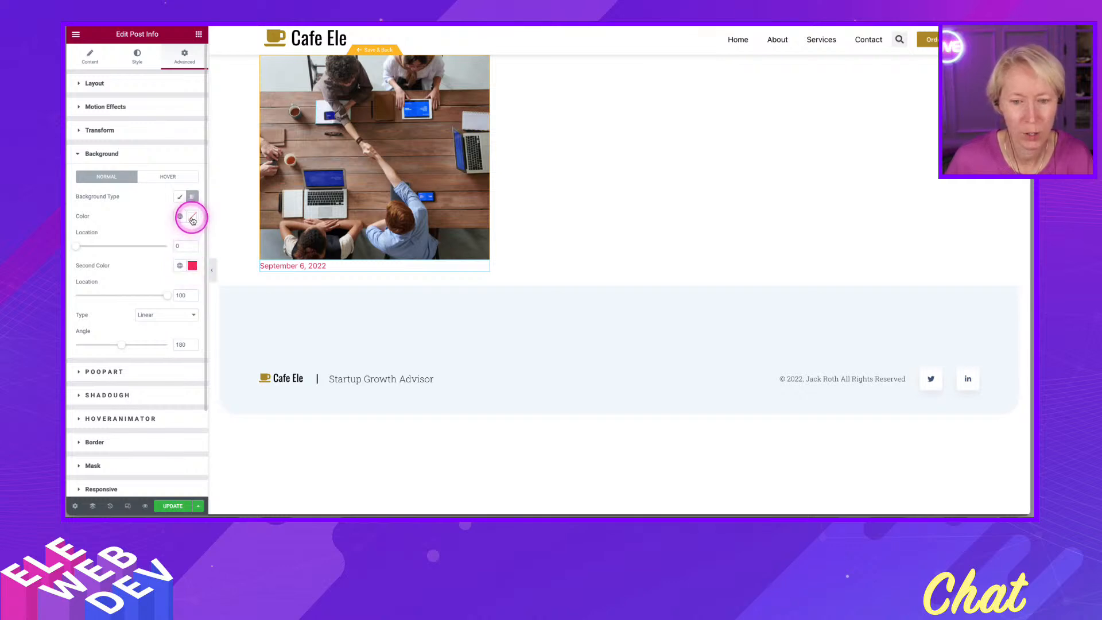
pyautogui.click(192, 218)
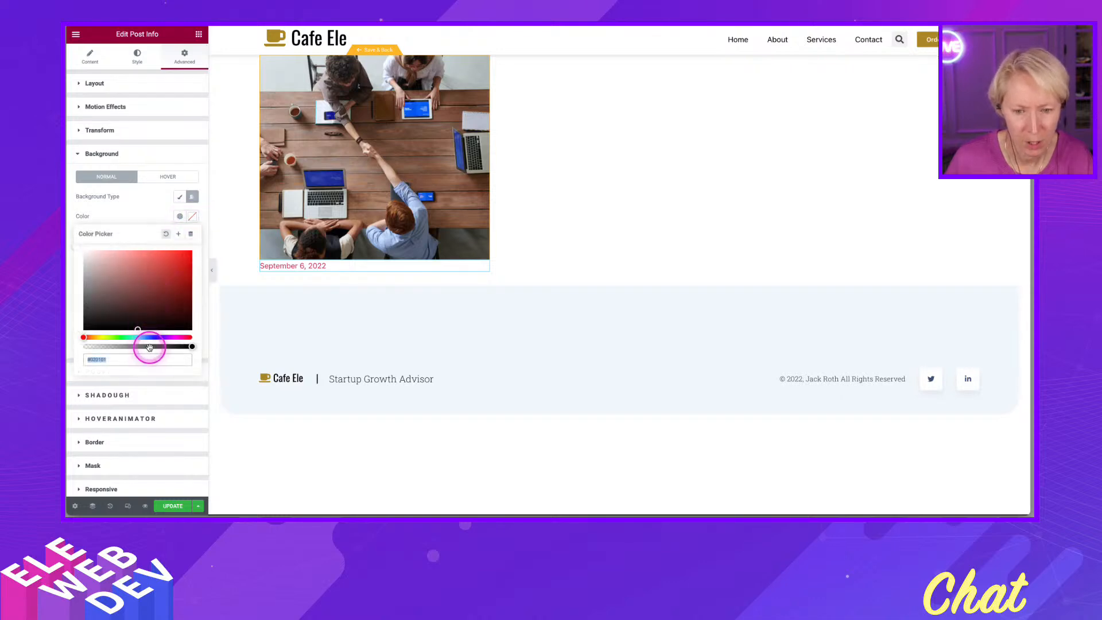
pyautogui.moveTo(191, 346); pyautogui.dragTo(84, 346)
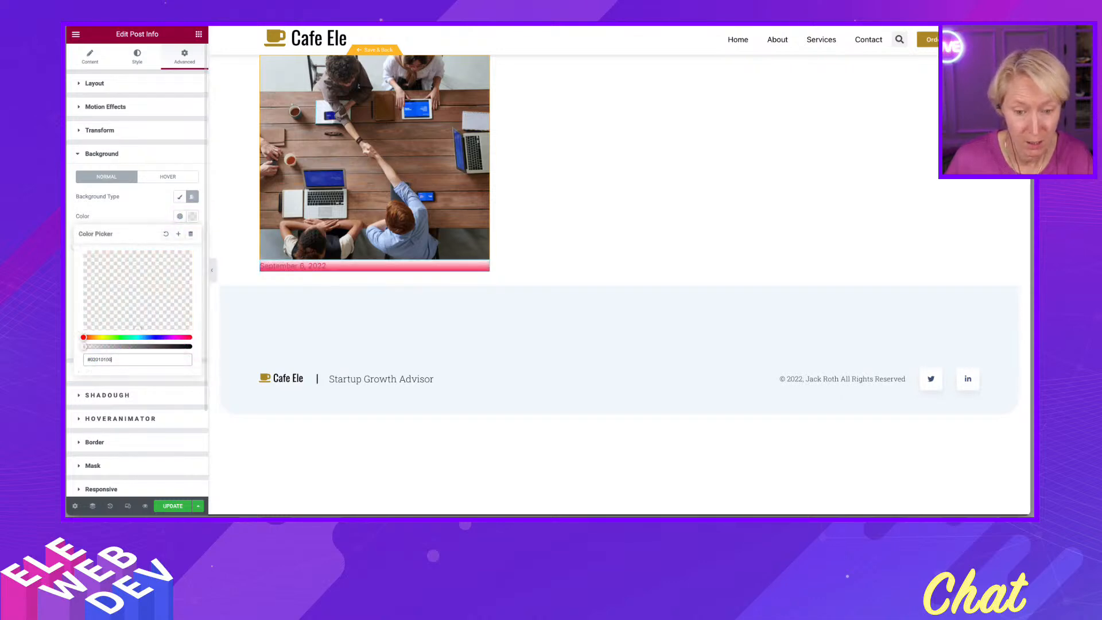
pyautogui.click(138, 234)
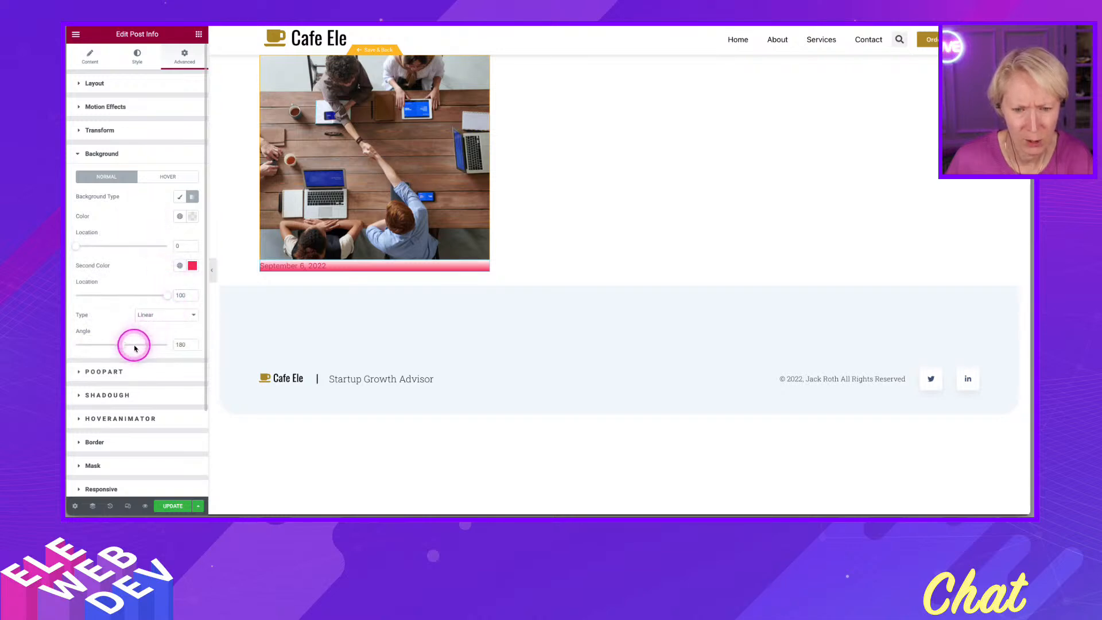
pyautogui.moveTo(166, 295); pyautogui.dragTo(105, 296)
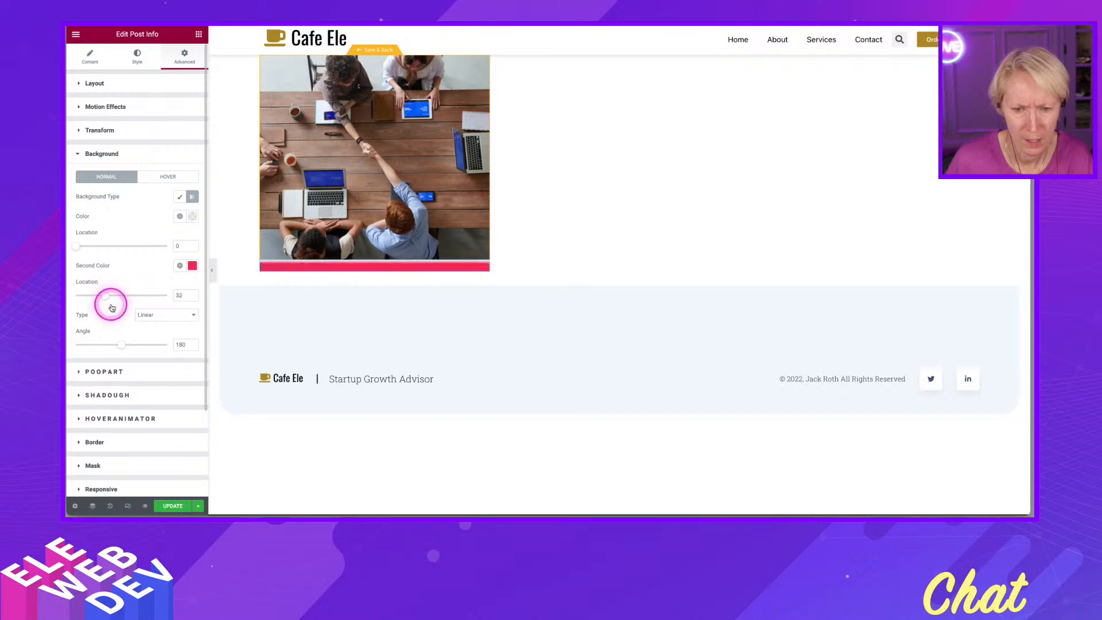
pyautogui.moveTo(119, 344); pyautogui.dragTo(154, 344)
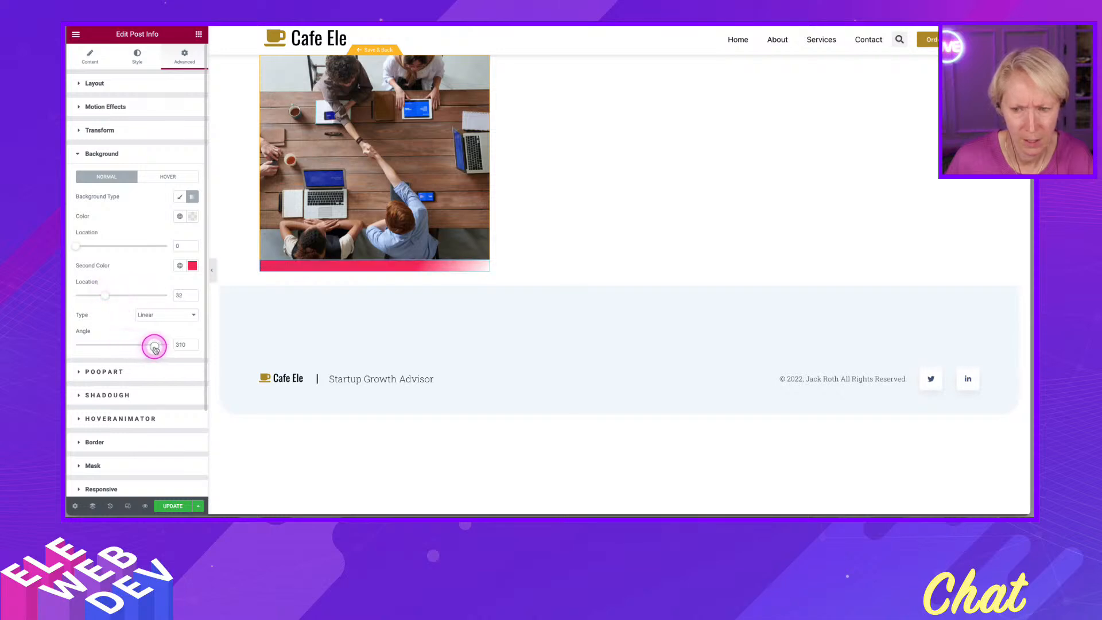
pyautogui.moveTo(77, 246); pyautogui.dragTo(128, 252)
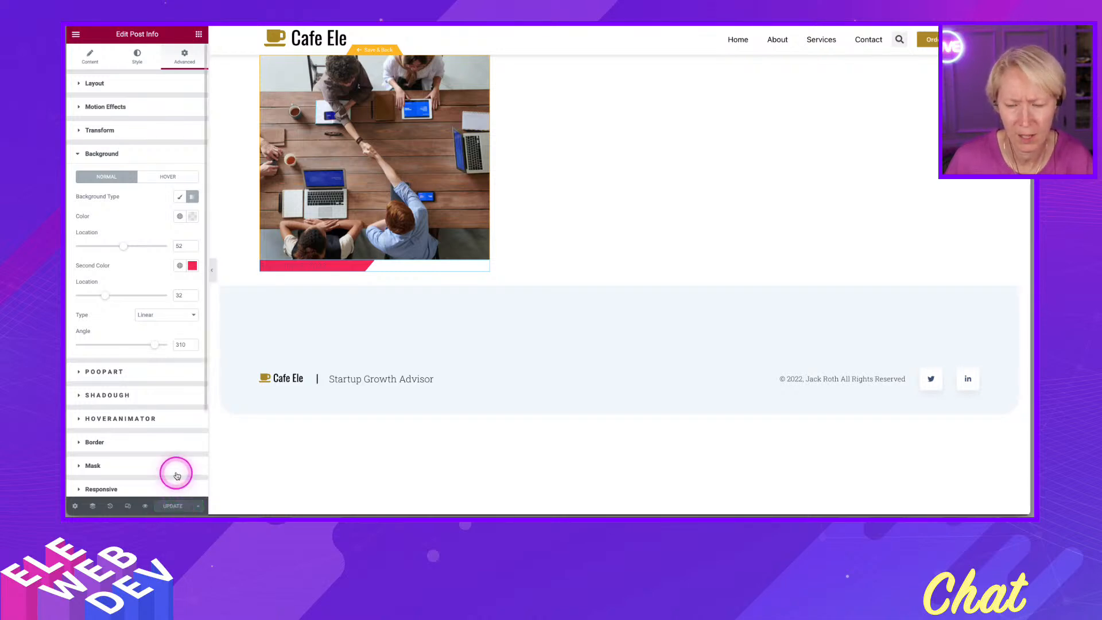
# - Add a Post Content widget below the Post Info widget
pyautogui.click(199, 35)
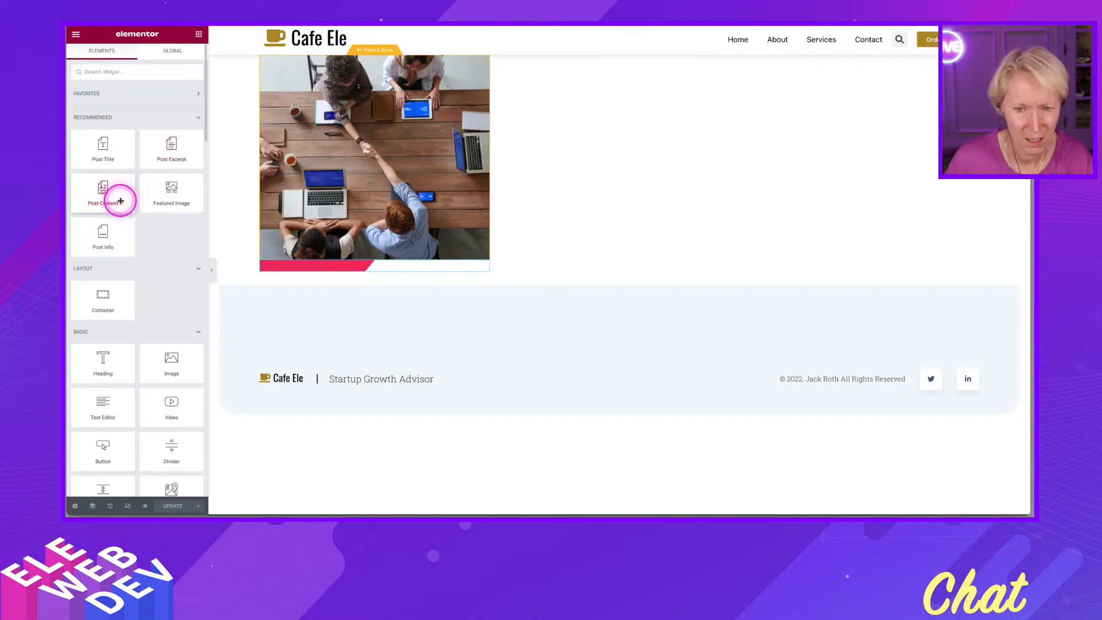
pyautogui.moveTo(117, 207); pyautogui.dragTo(386, 270)
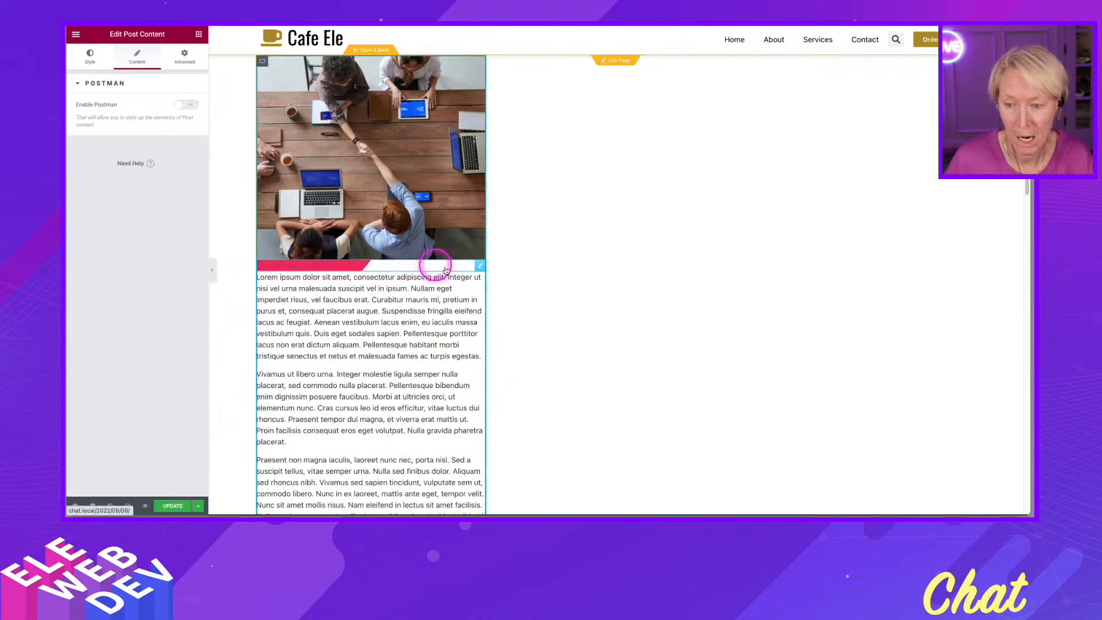
# - Unlink the Post Info padding values and set top and bottom padding to 10
pyautogui.rightClick(485, 265)
pyautogui.click(499, 273)
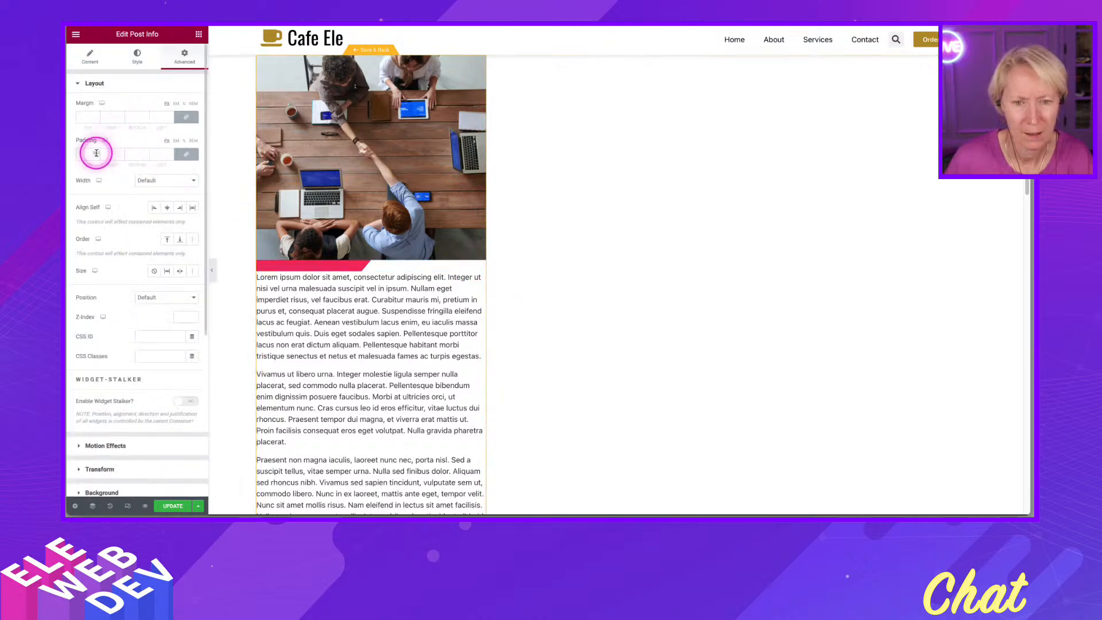
pyautogui.click(187, 155)
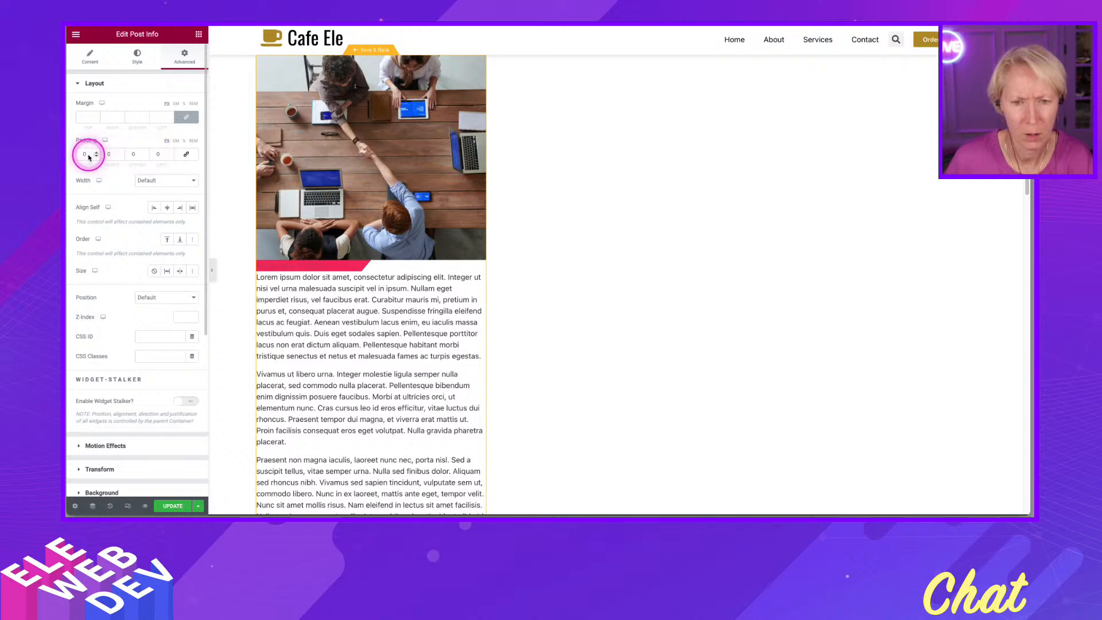
pyautogui.click(84, 154)
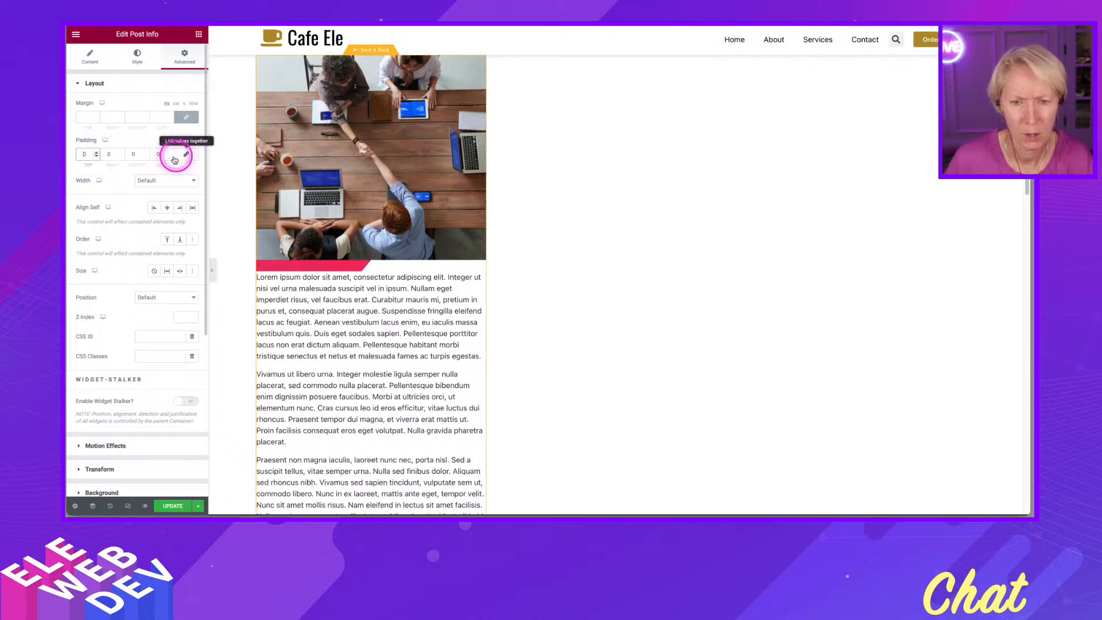
pyautogui.write('1')
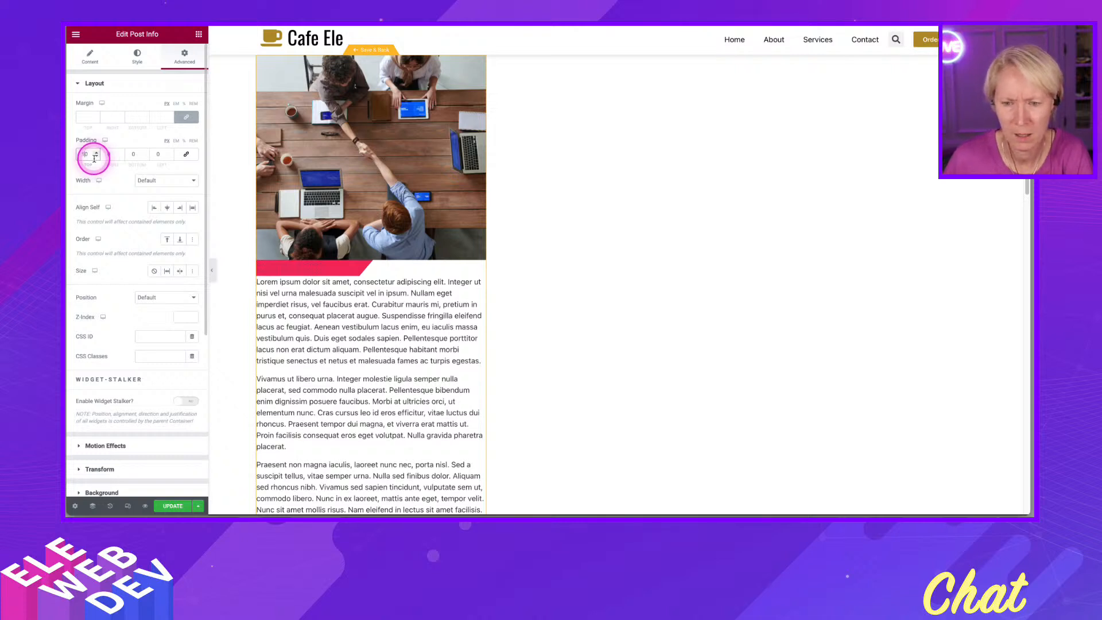
pyautogui.click(133, 154)
pyautogui.write('1')
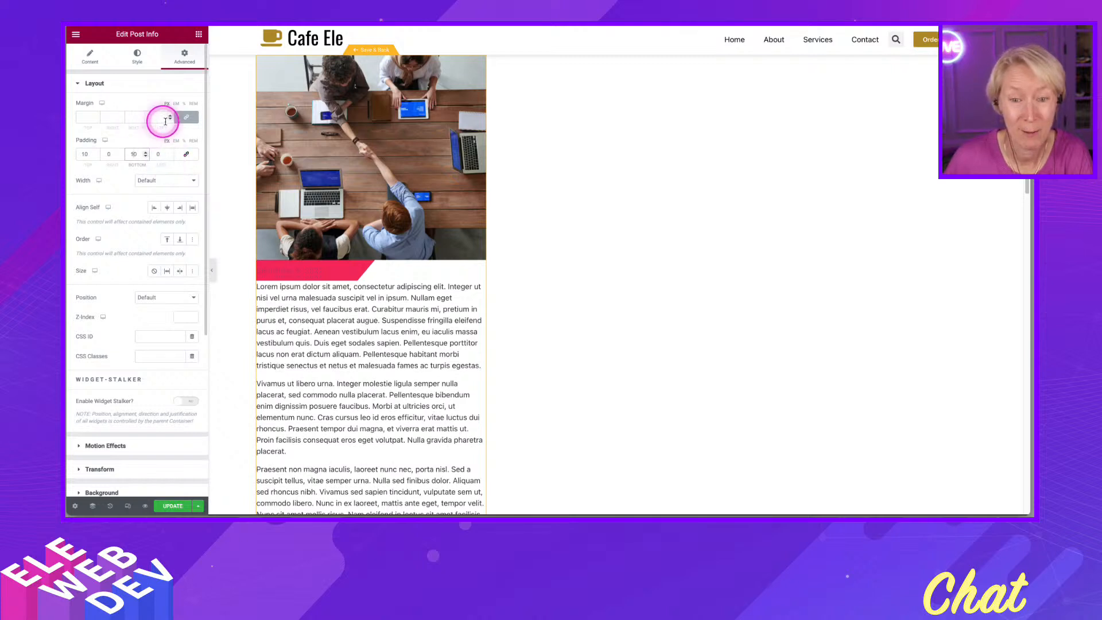
# - Unlink the Post Info margin values and set the top margin to -20
pyautogui.click(187, 118)
pyautogui.click(95, 119)
pyautogui.click(95, 120)
pyautogui.click(96, 120)
pyautogui.click(96, 120)
pyautogui.click(96, 120)
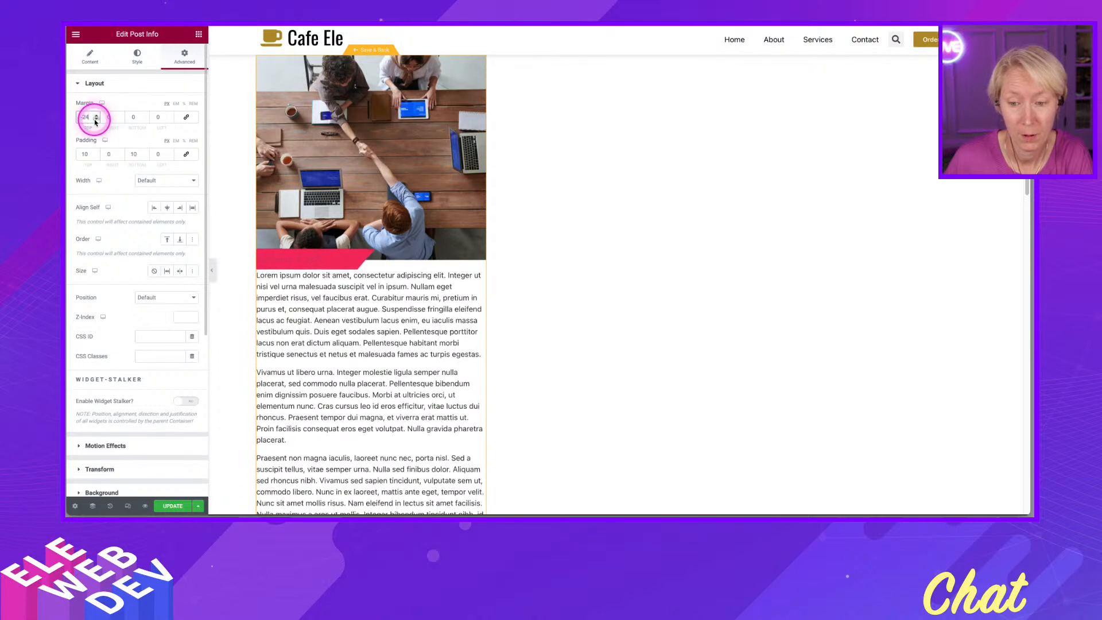
pyautogui.click(95, 121)
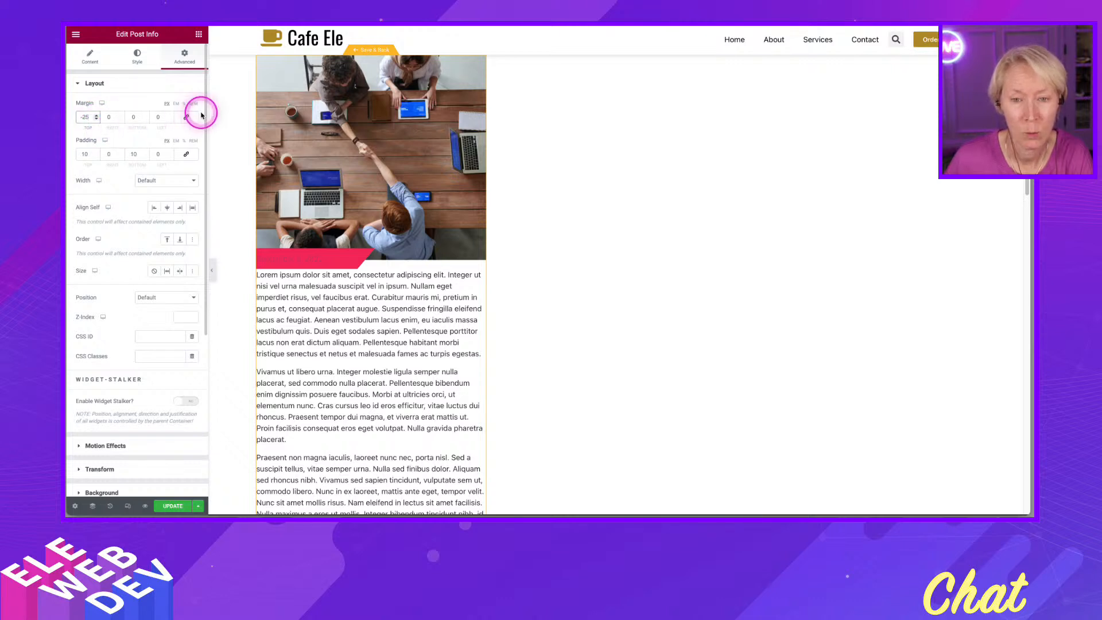
# - Set the Post Content widget's top margin to 20
pyautogui.click(330, 301)
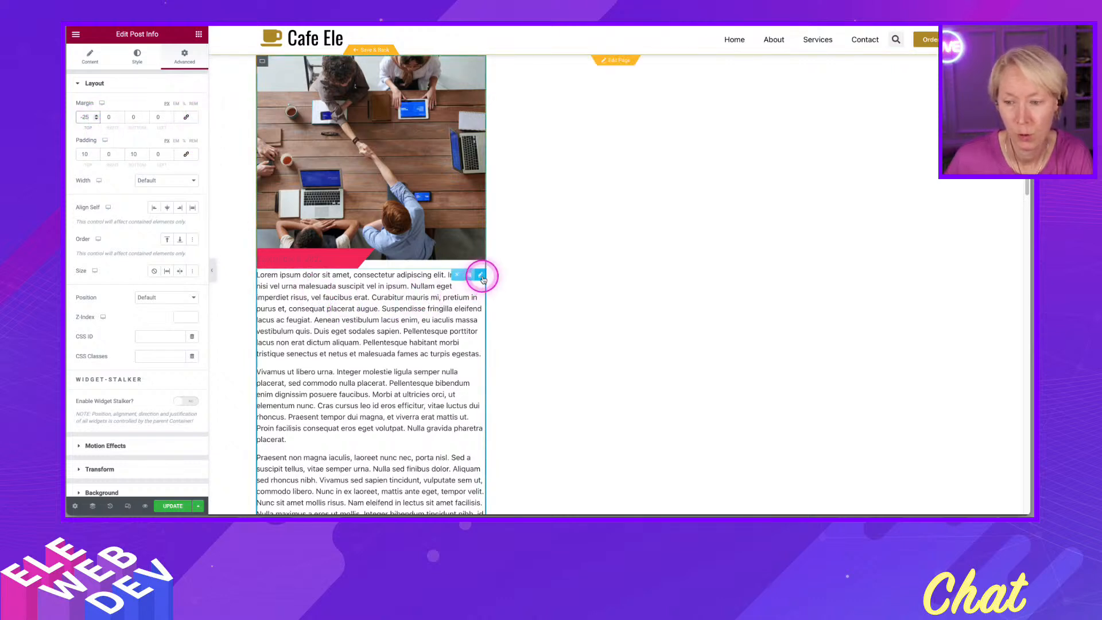
pyautogui.rightClick(482, 278)
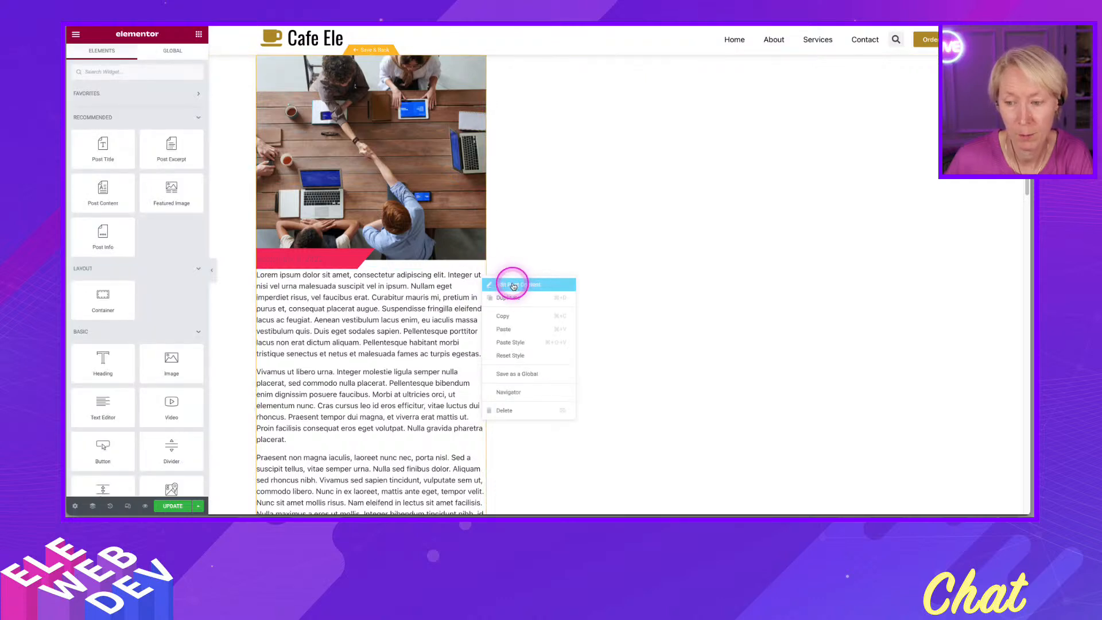
pyautogui.click(509, 283)
pyautogui.click(184, 71)
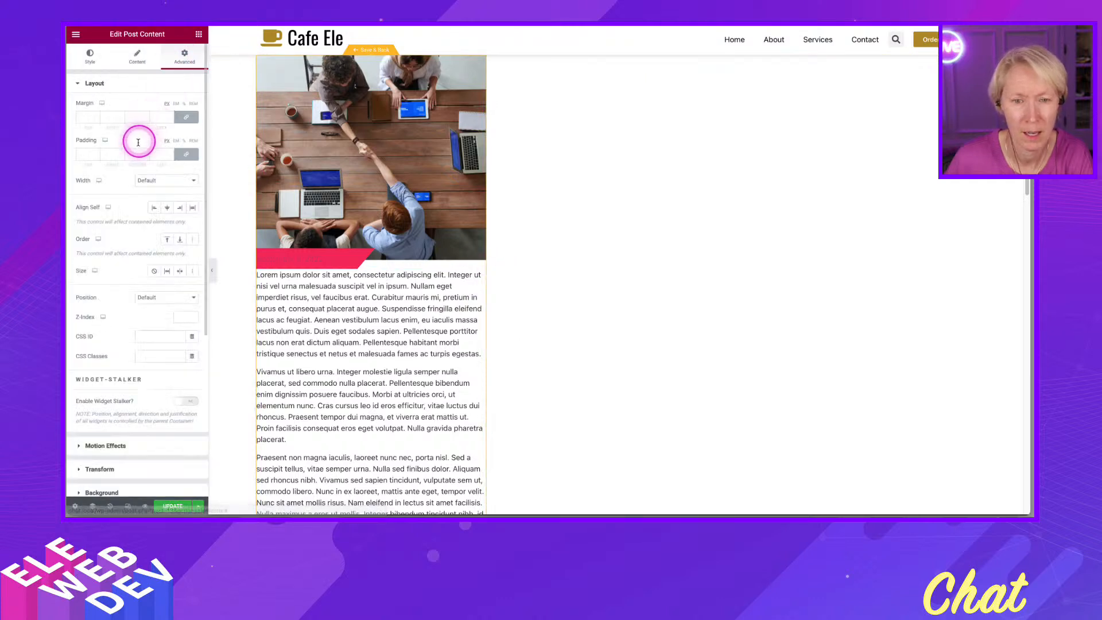
pyautogui.click(186, 117)
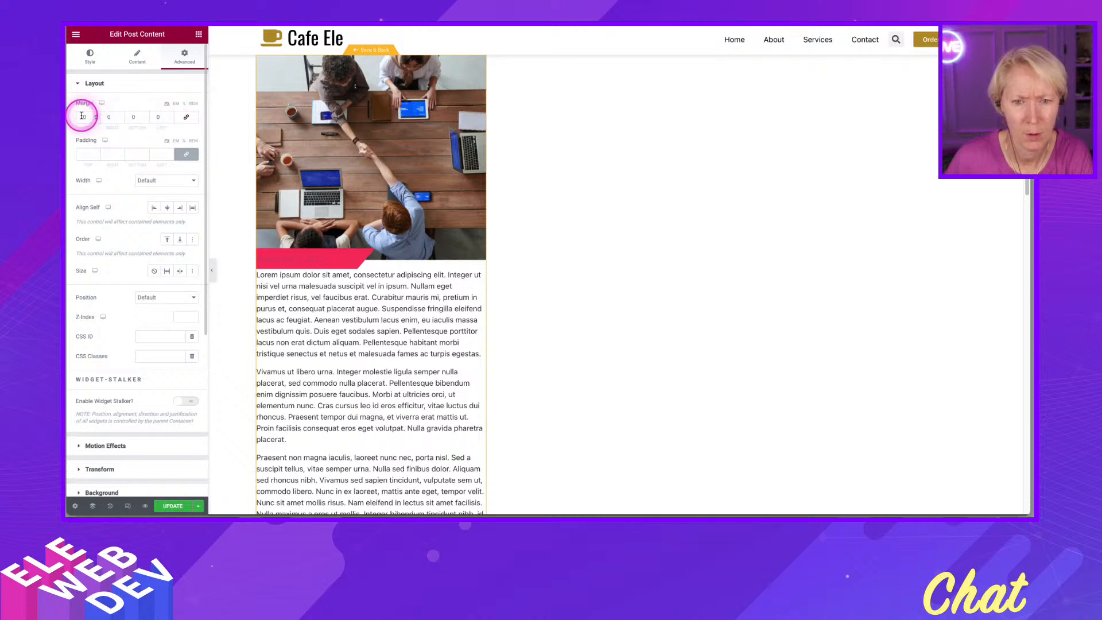
pyautogui.write('2')
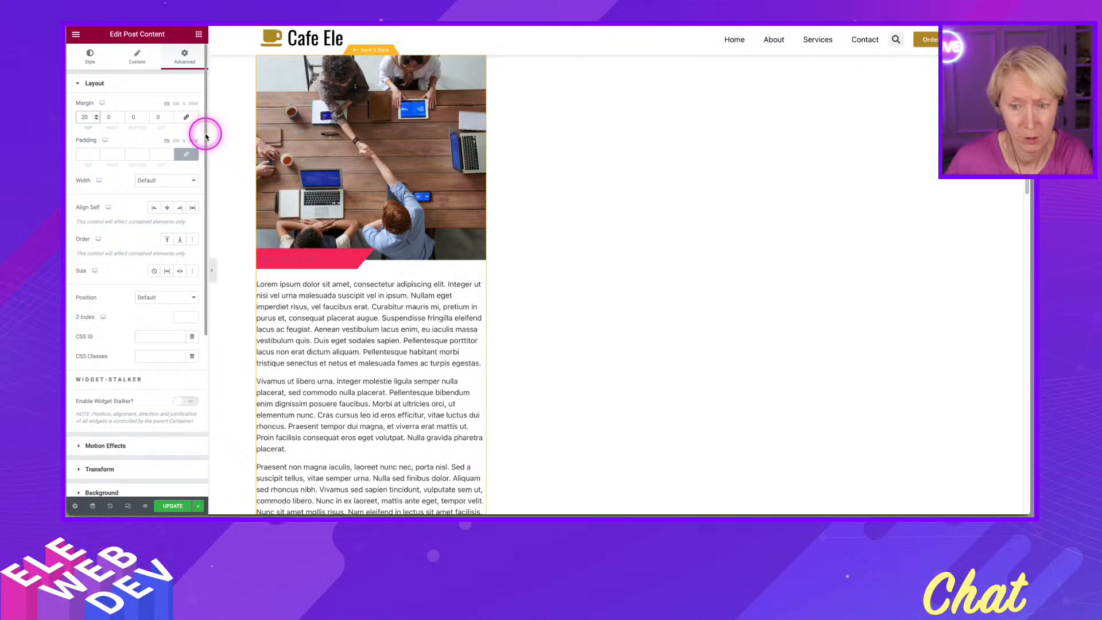
# - Add a Post Title widget between the Post Info and Post Content widgets
pyautogui.click(199, 36)
pyautogui.moveTo(111, 167); pyautogui.dragTo(299, 278)
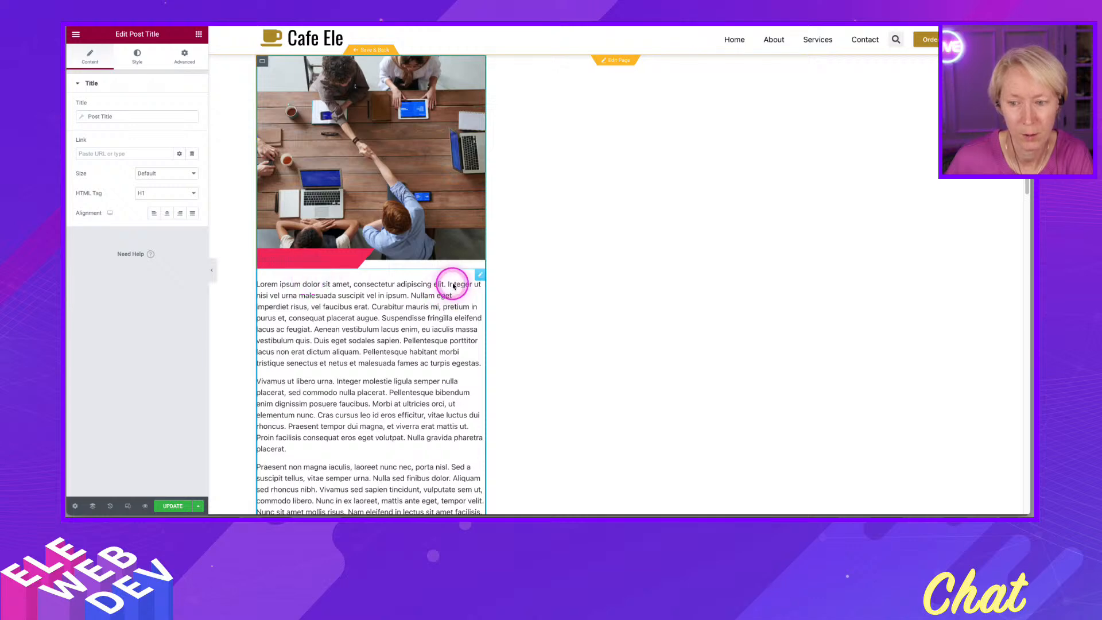
pyautogui.scroll(-7, 439, 364)
pyautogui.scroll(-9, 427, 367)
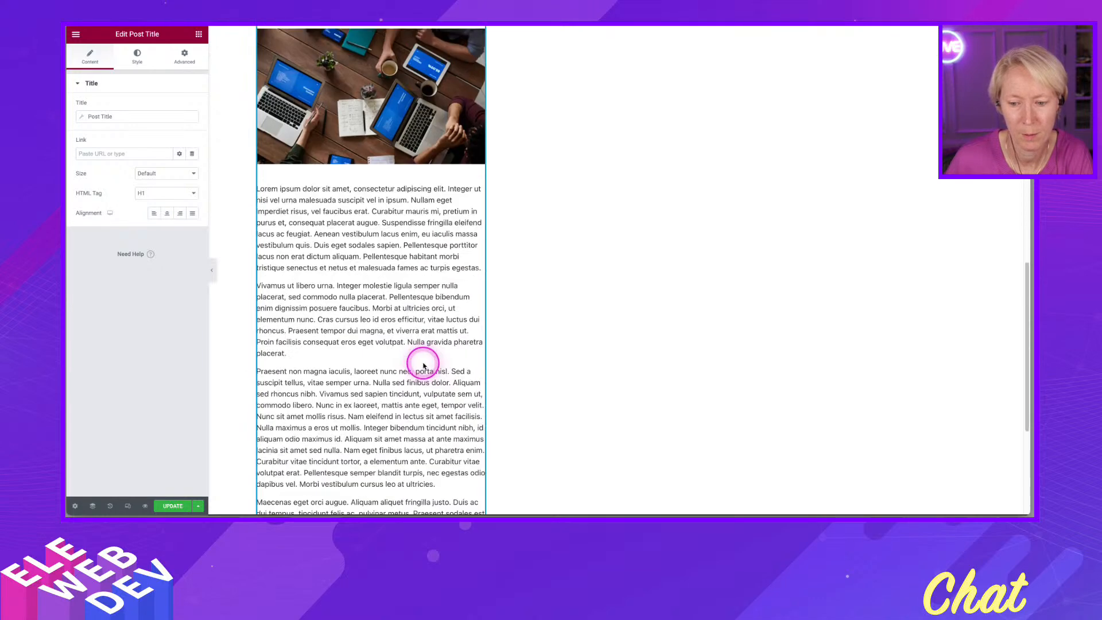
pyautogui.scroll(8, 419, 362)
pyautogui.scroll(8, 410, 340)
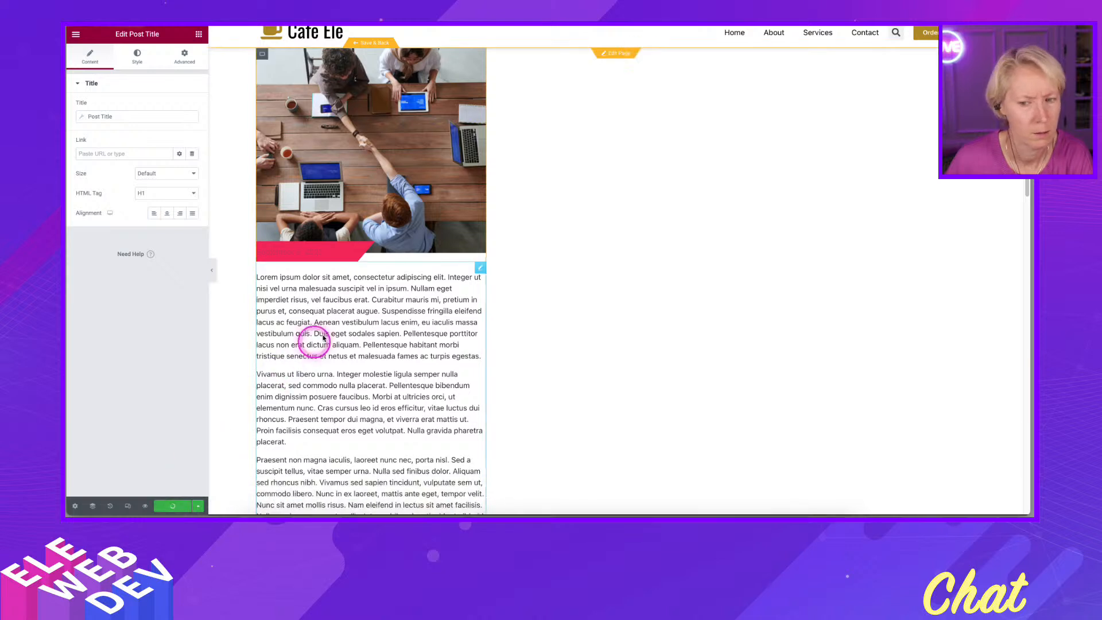
pyautogui.scroll(1, 436, 250)
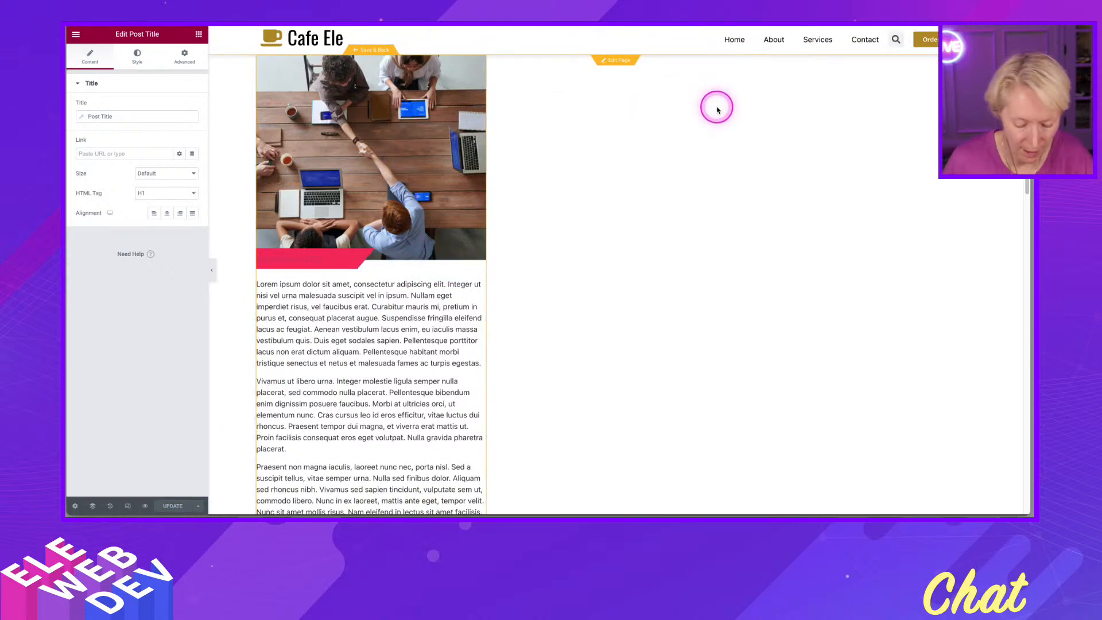
# - Delete the Post Title widget through the Navigator and update the template
pyautogui.press('super+i')
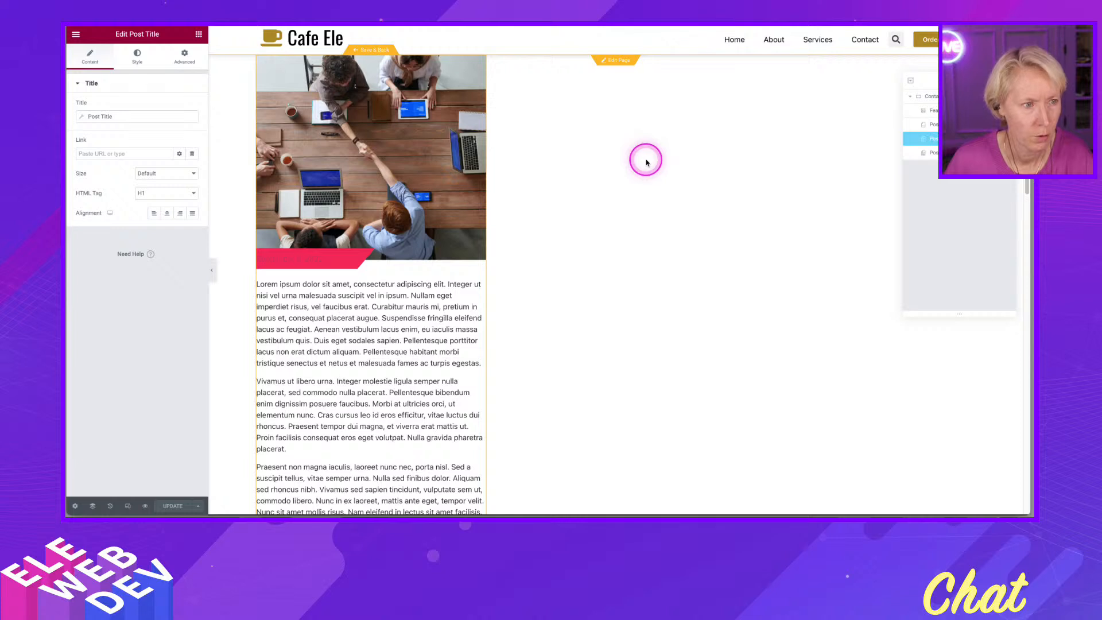
pyautogui.press('super+i')
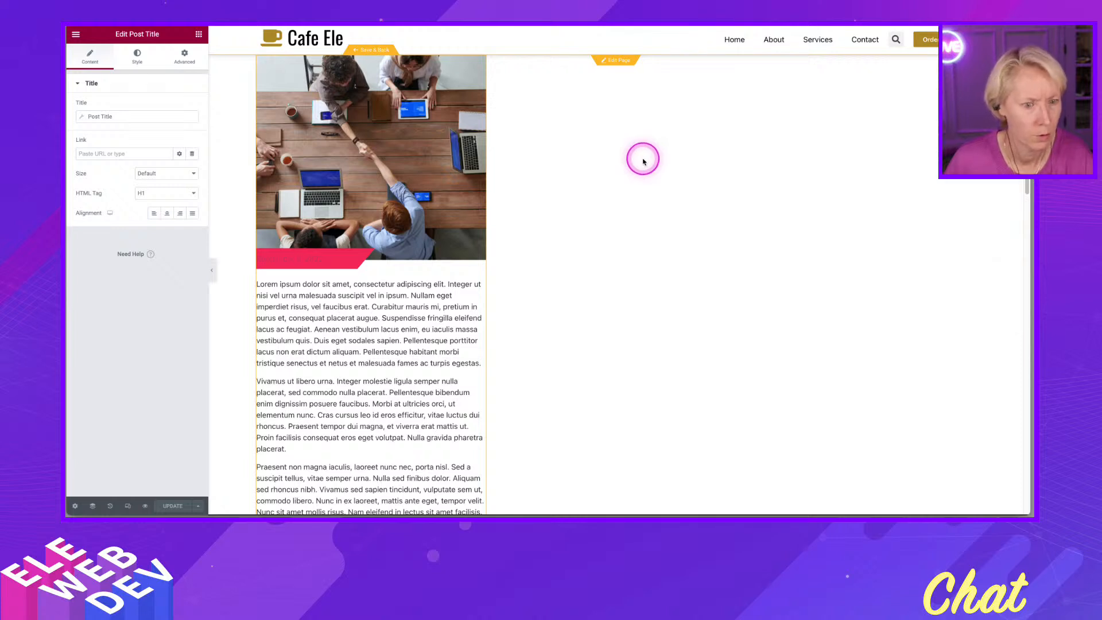
pyautogui.press('super+i')
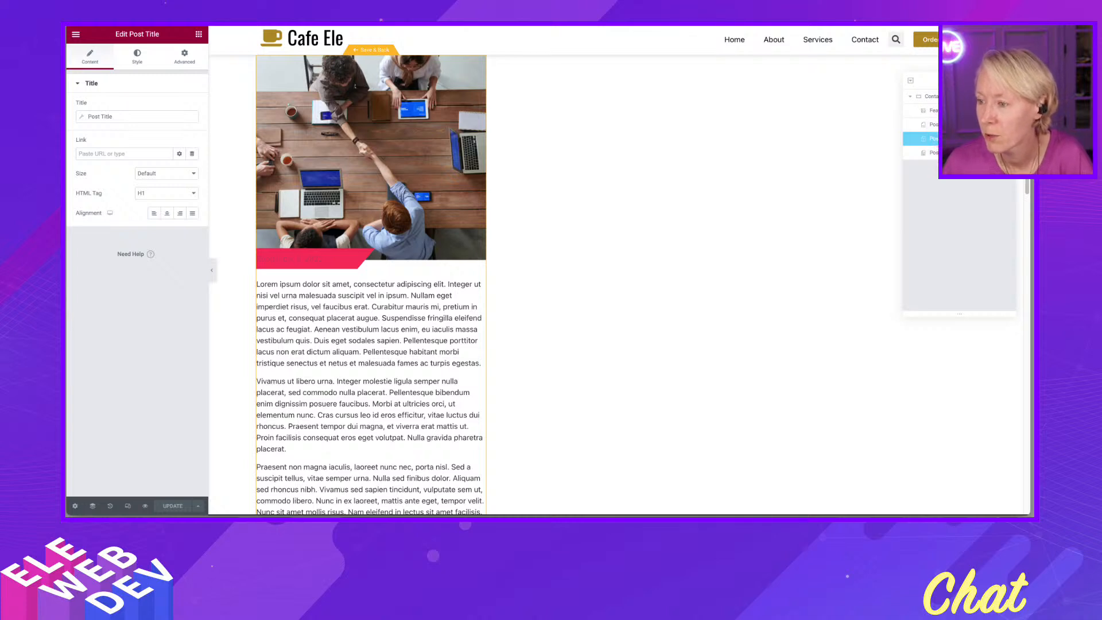
pyautogui.rightClick(940, 138)
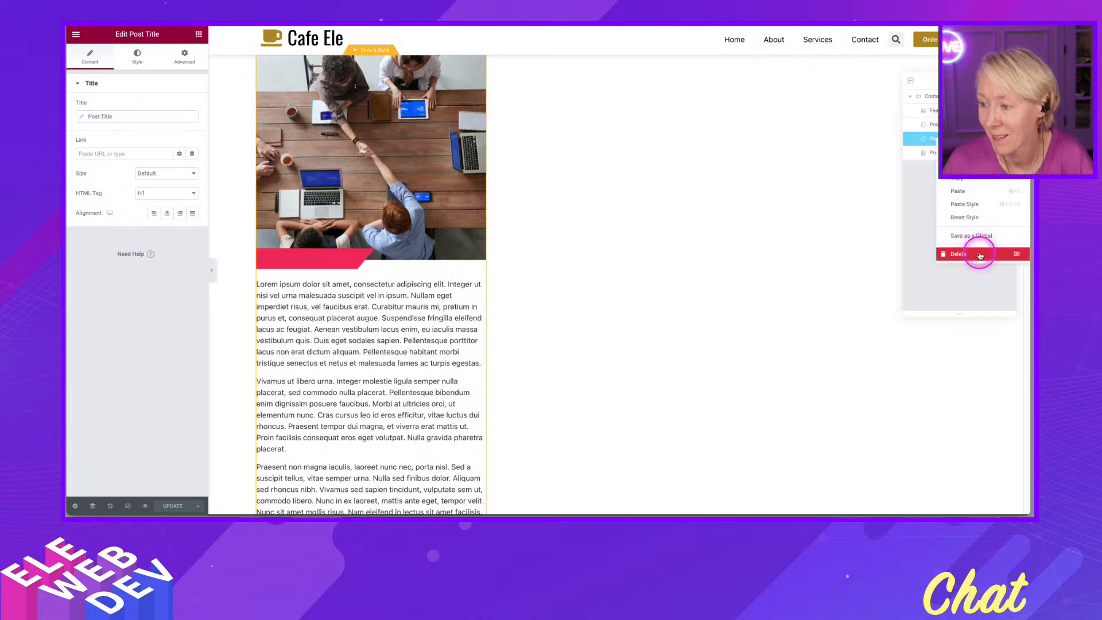
pyautogui.click(980, 254)
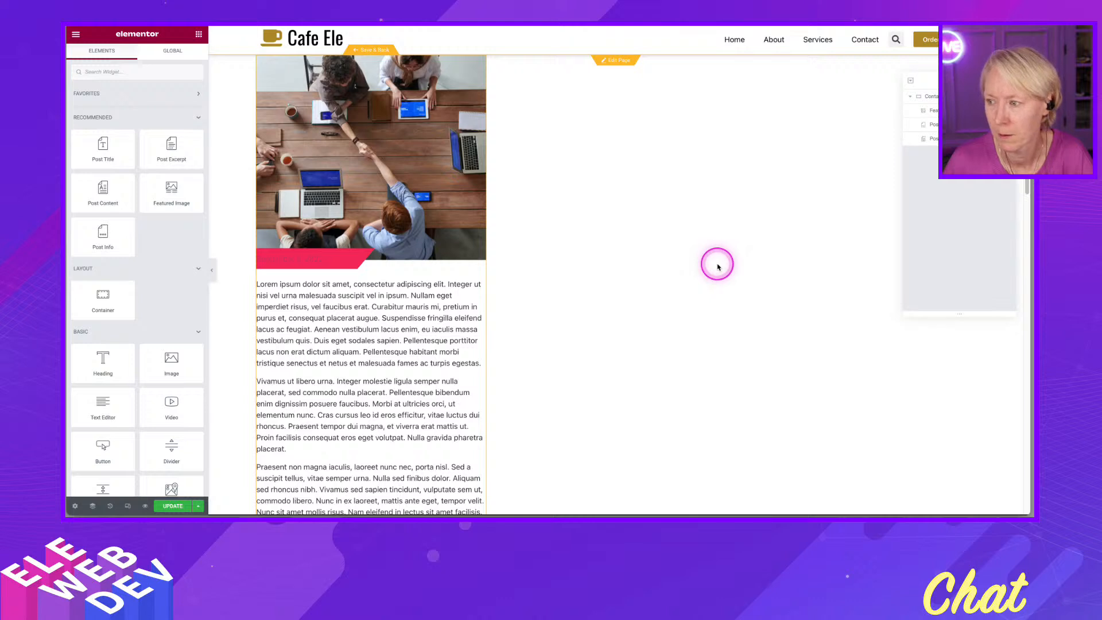
pyautogui.click(179, 508)
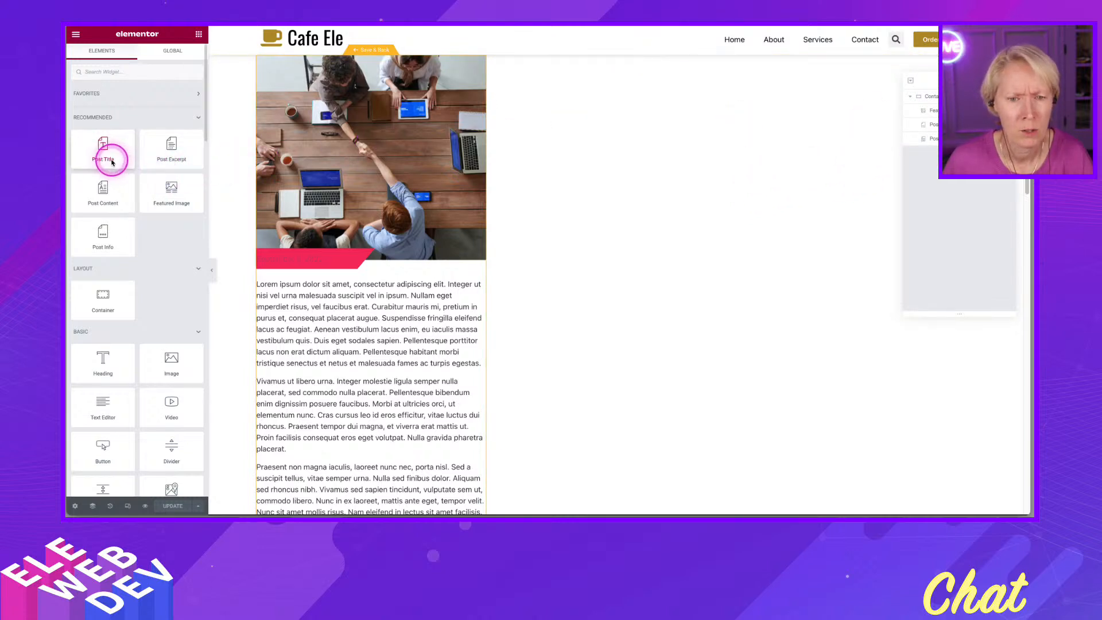
# - Try to place a Post Title widget into the container through the Navigator
pyautogui.moveTo(92, 148); pyautogui.dragTo(935, 156)
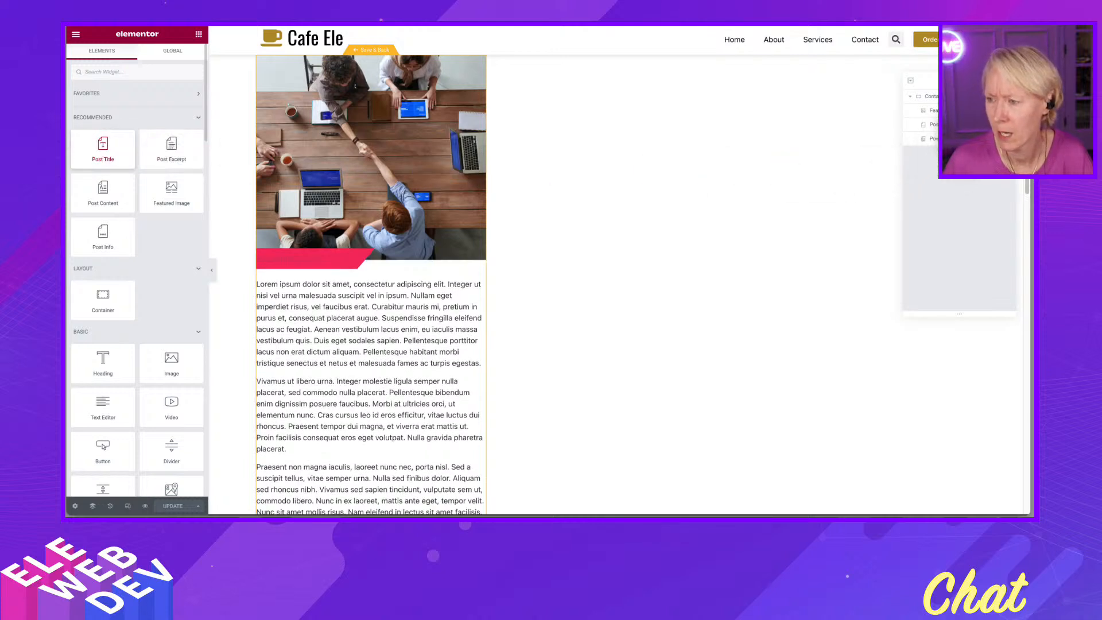
pyautogui.moveTo(952, 121); pyautogui.dragTo(952, 172)
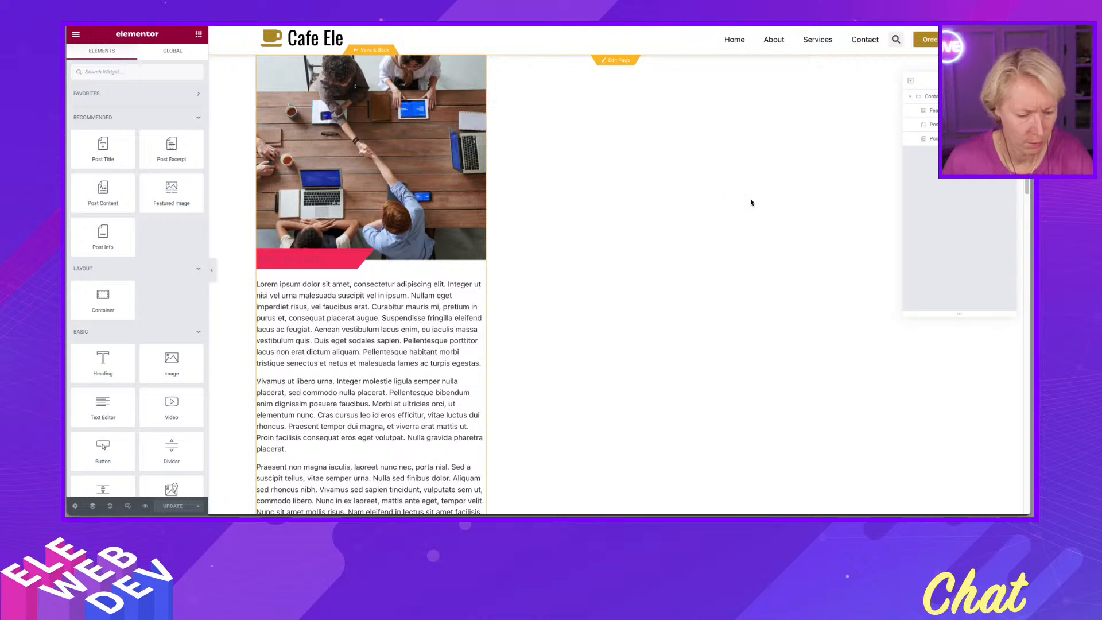
pyautogui.moveTo(208, 160); pyautogui.dragTo(953, 137)
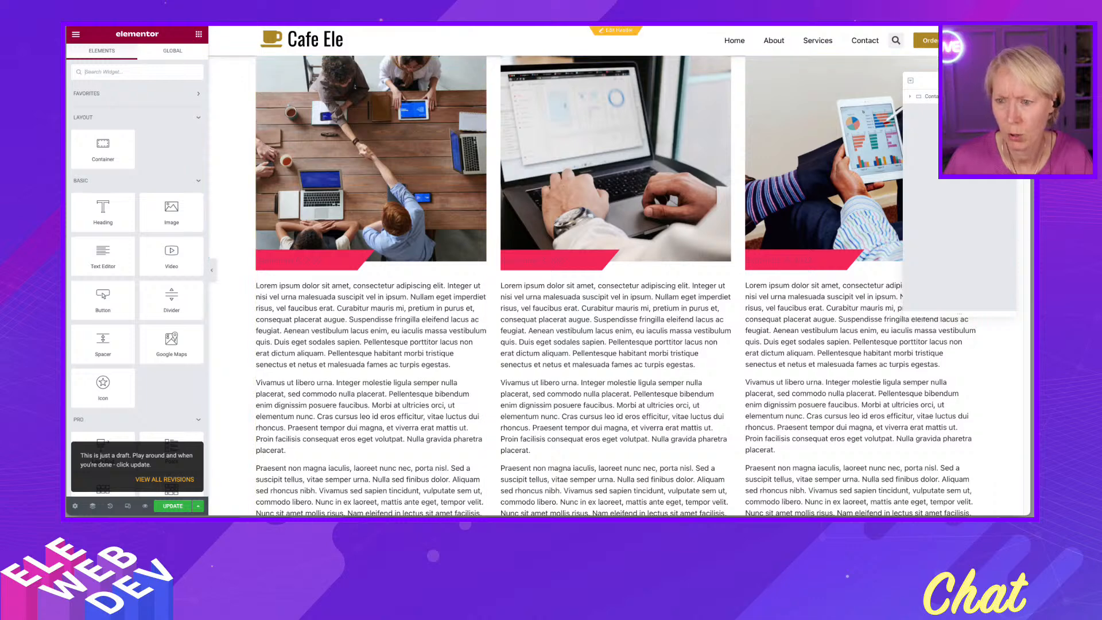
# - Switch to the browser tab with the single post template
pyautogui.hotkey('ctrl', 'Tab')
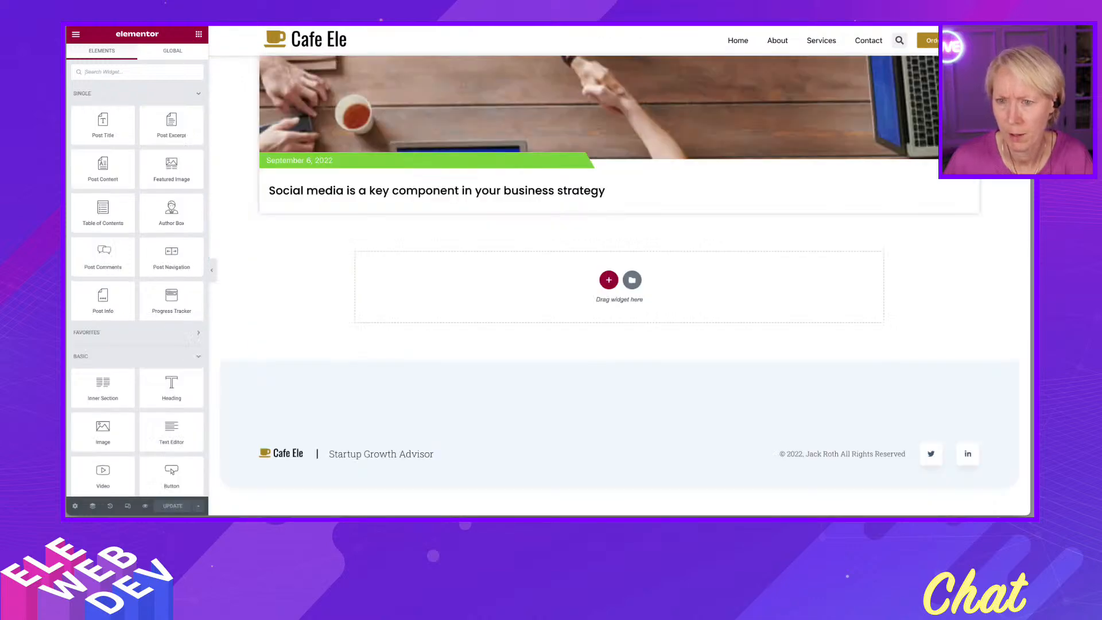
# - Switch to the loop grid page tab and open its loop item template for editing, saving pending changes
pyautogui.hotkey('ctrl', 'shift', 'Tab')
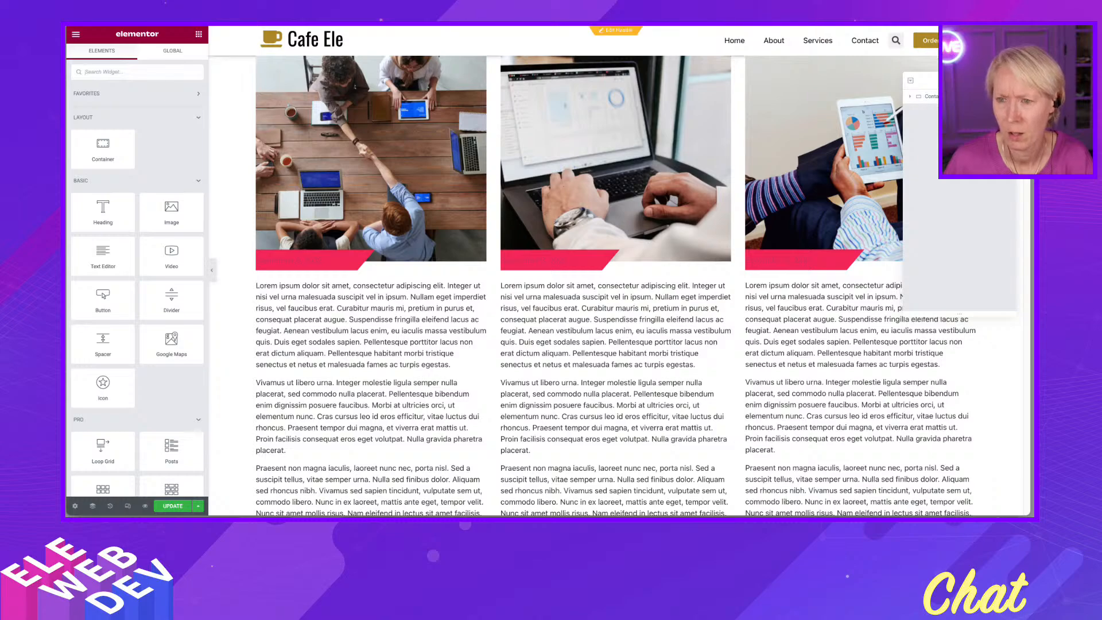
pyautogui.scroll(-7, 483, 300)
pyautogui.scroll(-10, 483, 300)
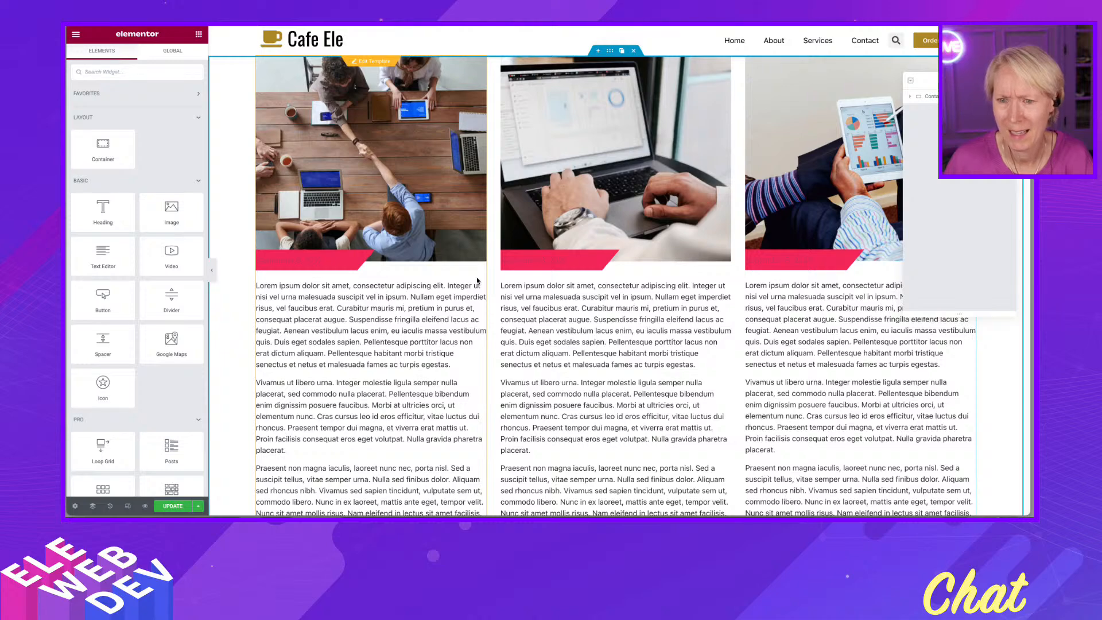
pyautogui.click(366, 61)
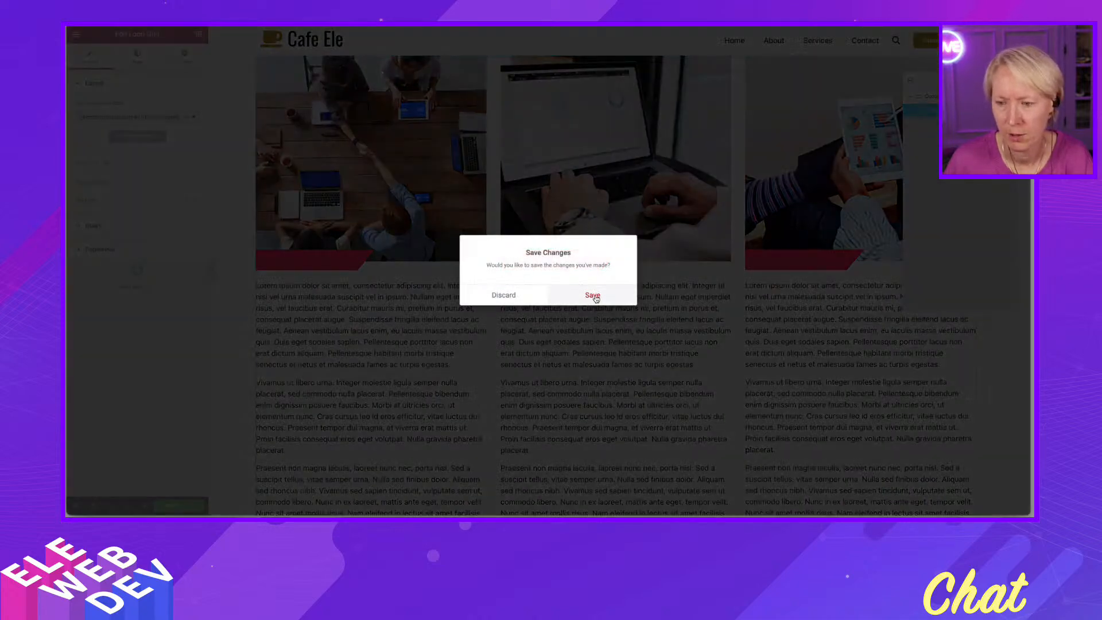
pyautogui.click(593, 296)
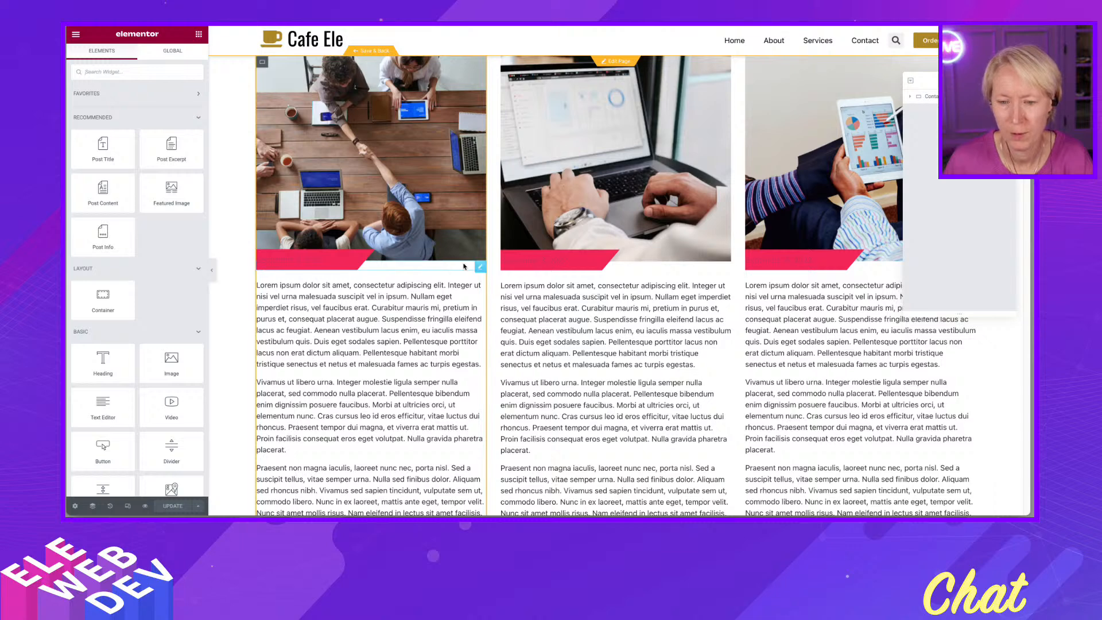
# - Add a Post Title widget below the featured image in the loop item and review the grid preview
pyautogui.click(912, 97)
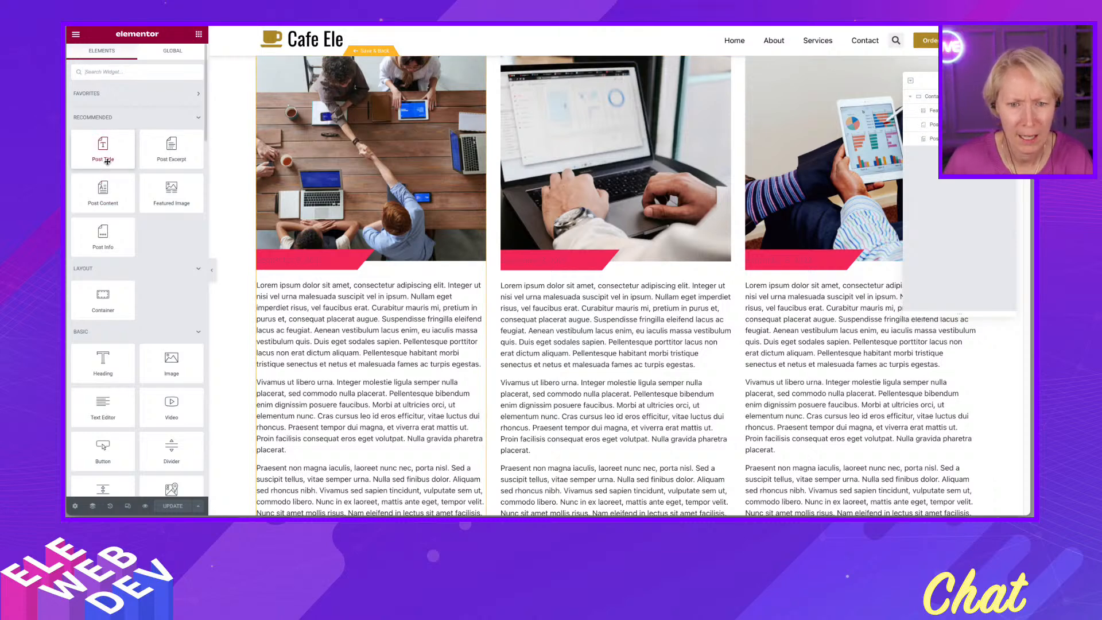
pyautogui.moveTo(106, 156); pyautogui.dragTo(316, 278)
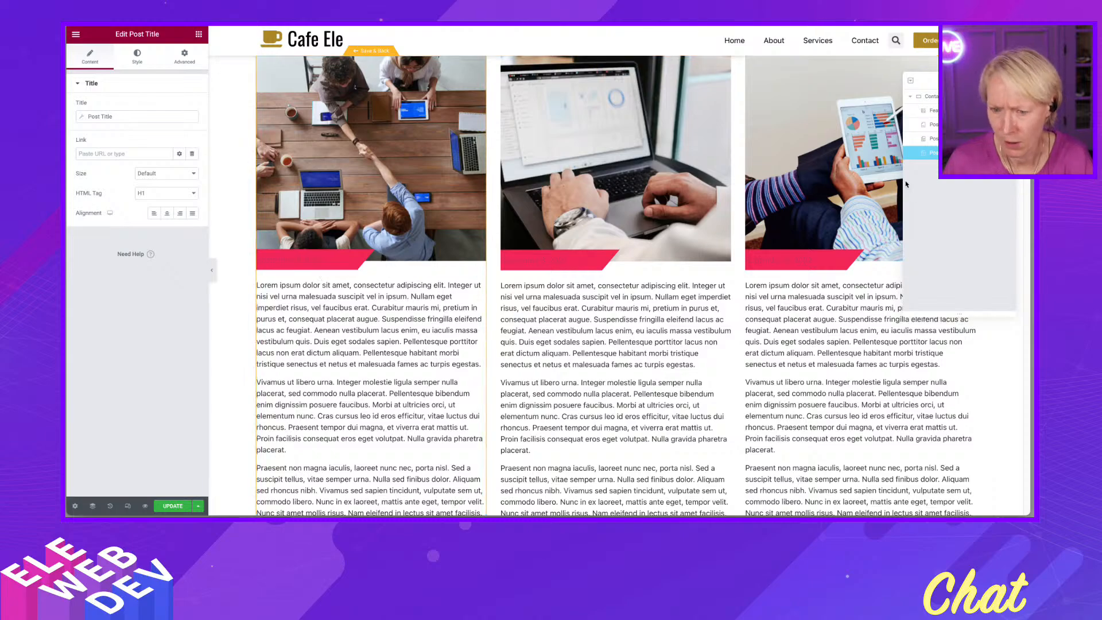
pyautogui.scroll(-5, 321, 356)
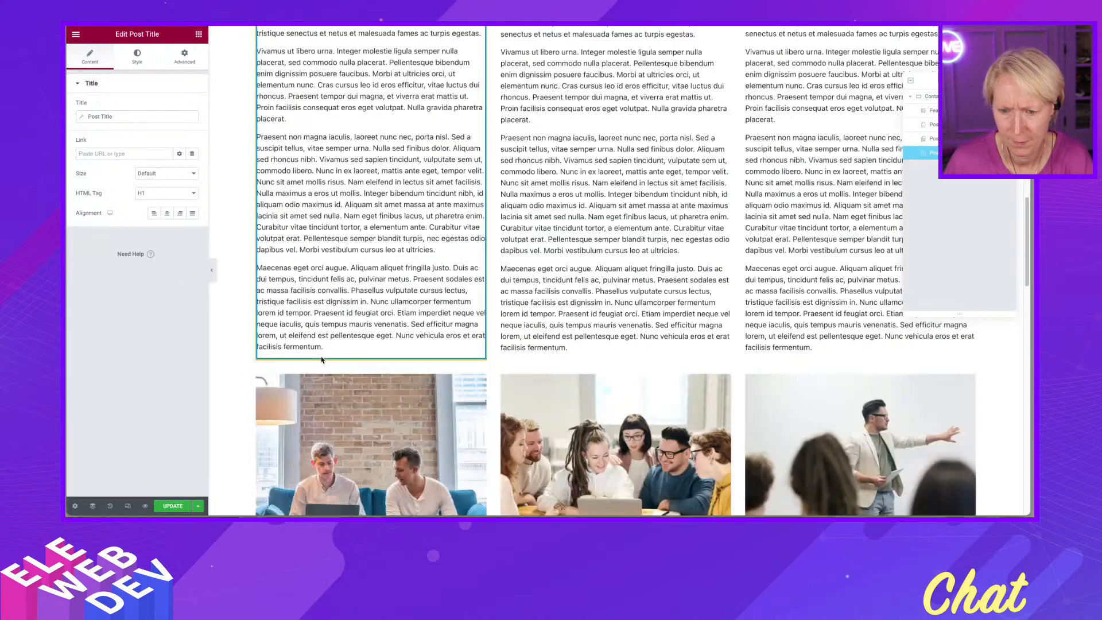
pyautogui.scroll(-2, 321, 360)
pyautogui.scroll(-15, 321, 359)
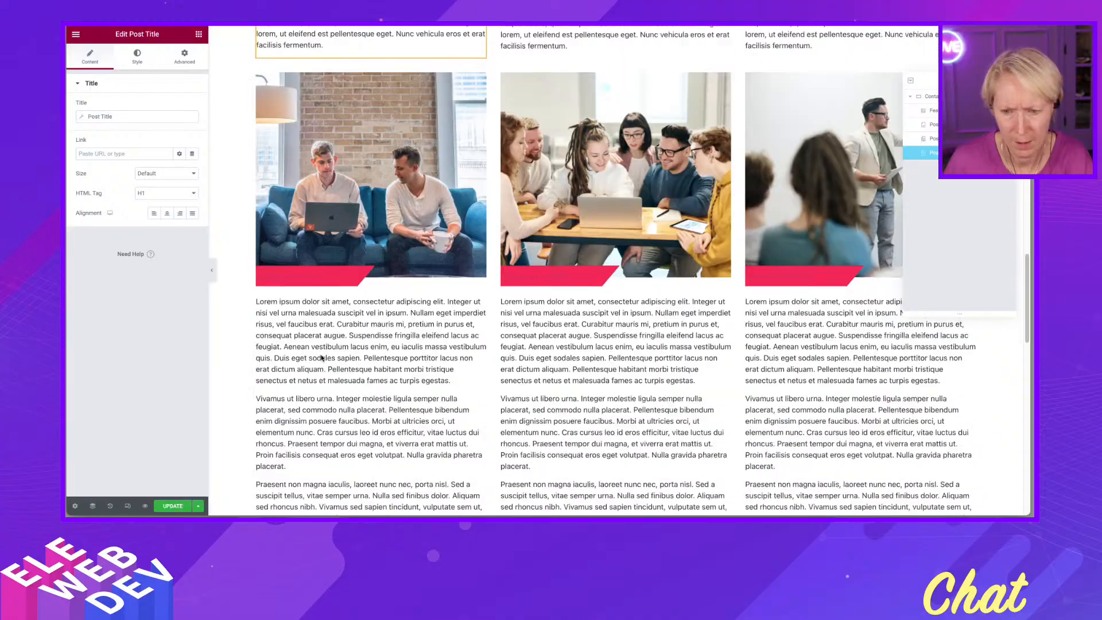
pyautogui.scroll(-5, 321, 357)
pyautogui.scroll(12, 319, 347)
pyautogui.scroll(-3, 317, 342)
pyautogui.scroll(8, 317, 342)
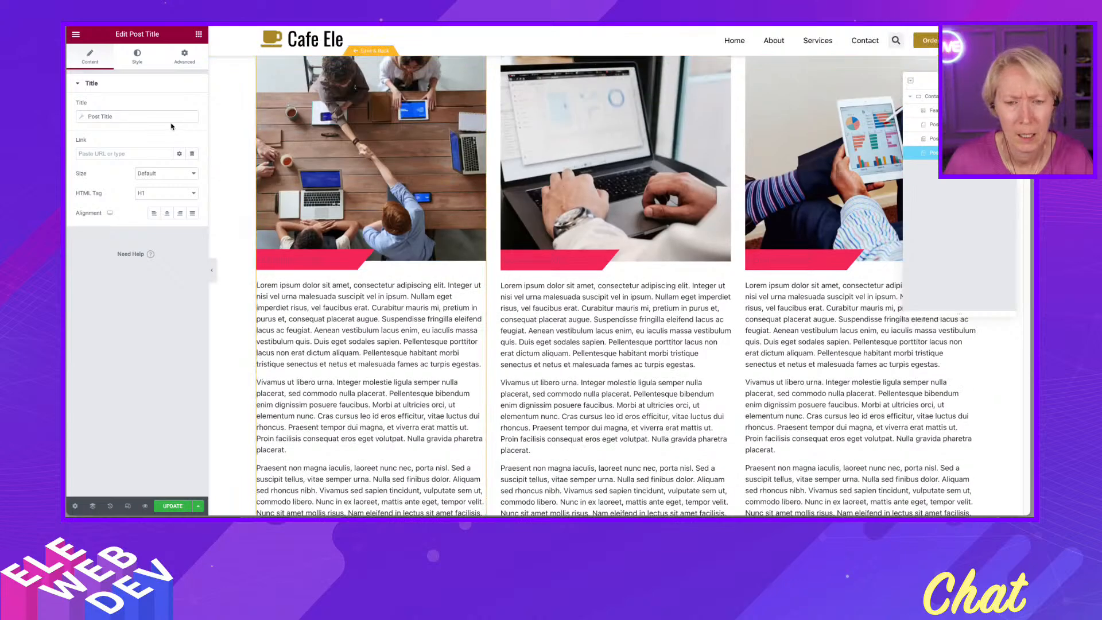
# - Delete the Post Title widget through the Navigator and update the template
pyautogui.rightClick(936, 153)
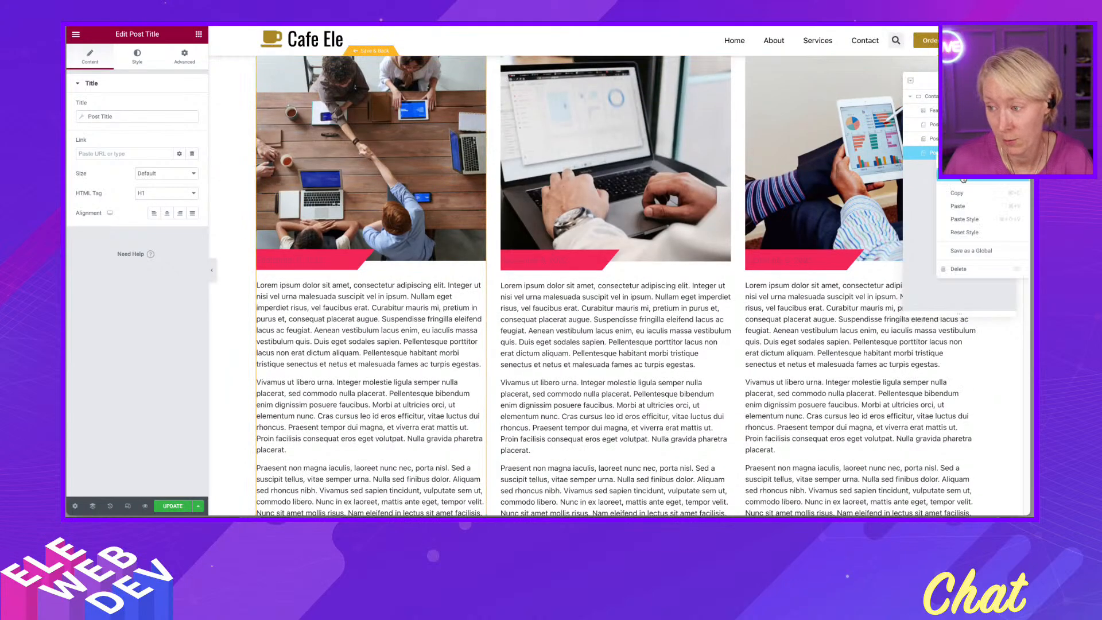
pyautogui.click(961, 275)
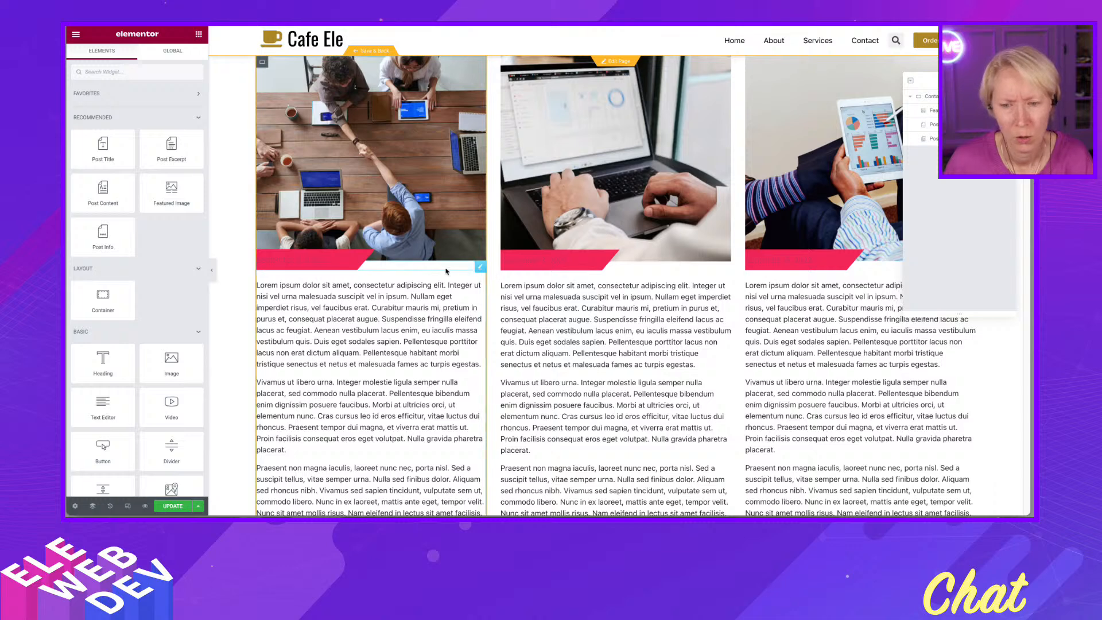
pyautogui.click(172, 506)
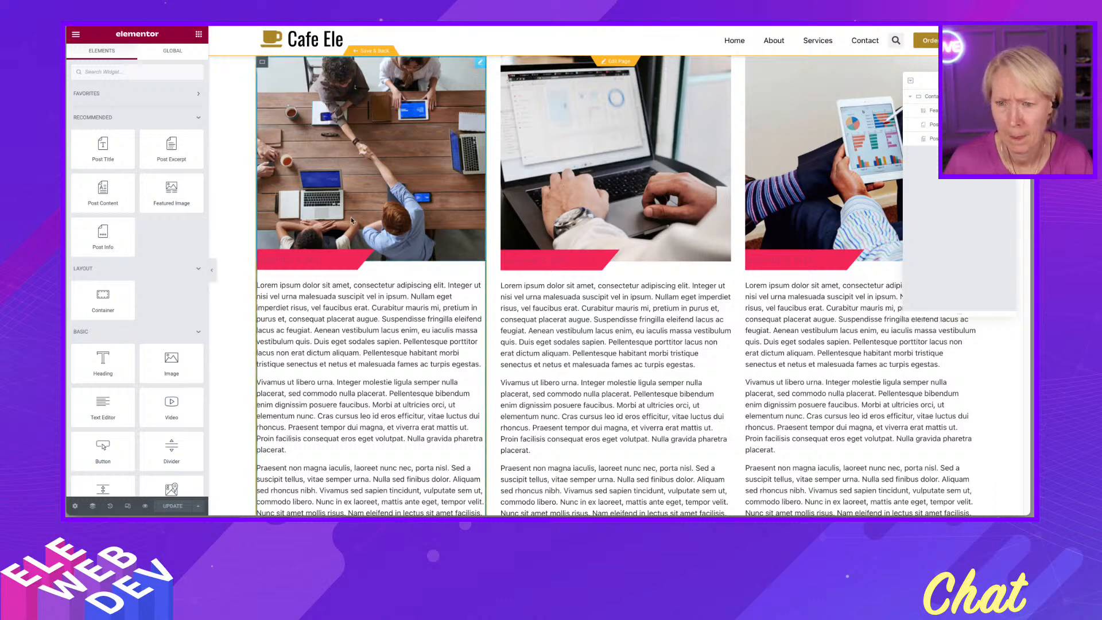
# - Select the Featured Image widget and insert a Post Title widget directly beneath it
pyautogui.click(349, 196)
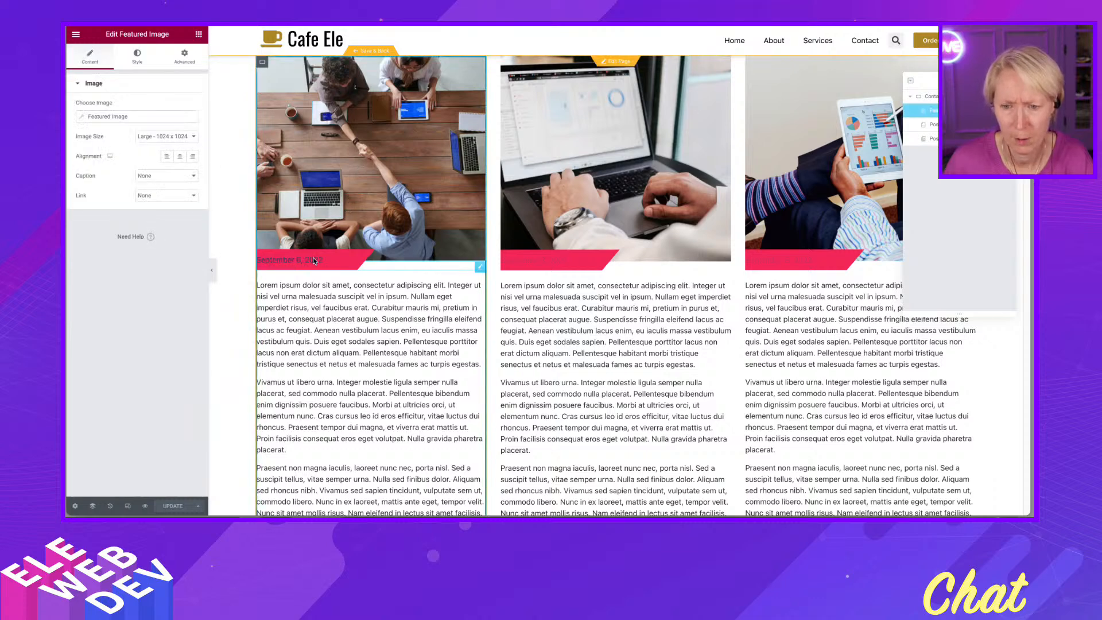
pyautogui.click(198, 33)
pyautogui.moveTo(103, 146); pyautogui.dragTo(299, 275)
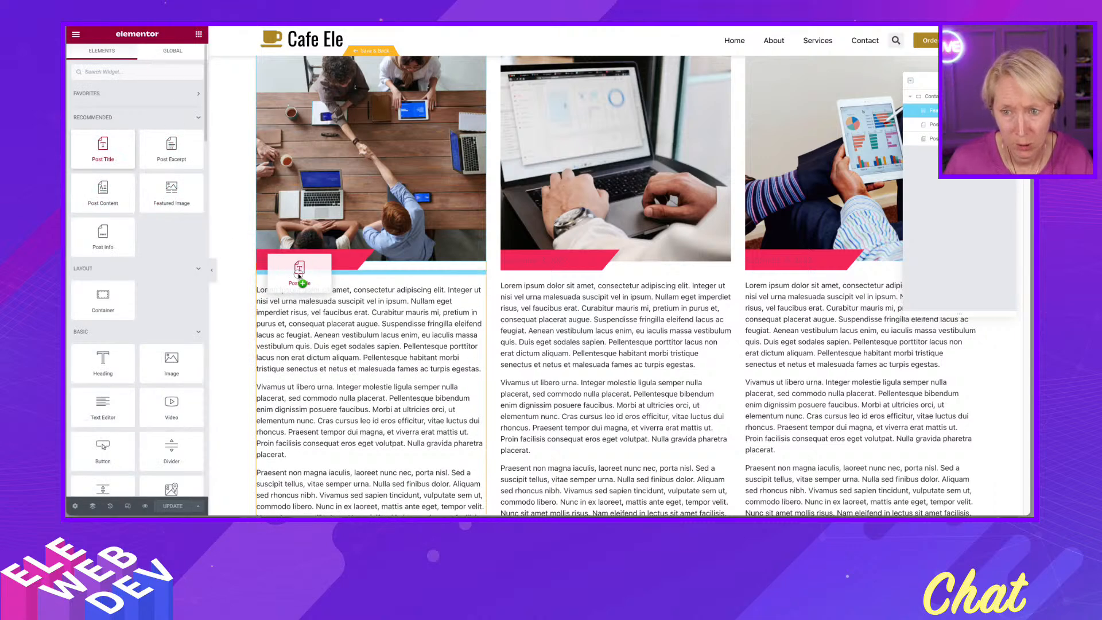
pyautogui.moveTo(298, 275); pyautogui.dragTo(298, 275)
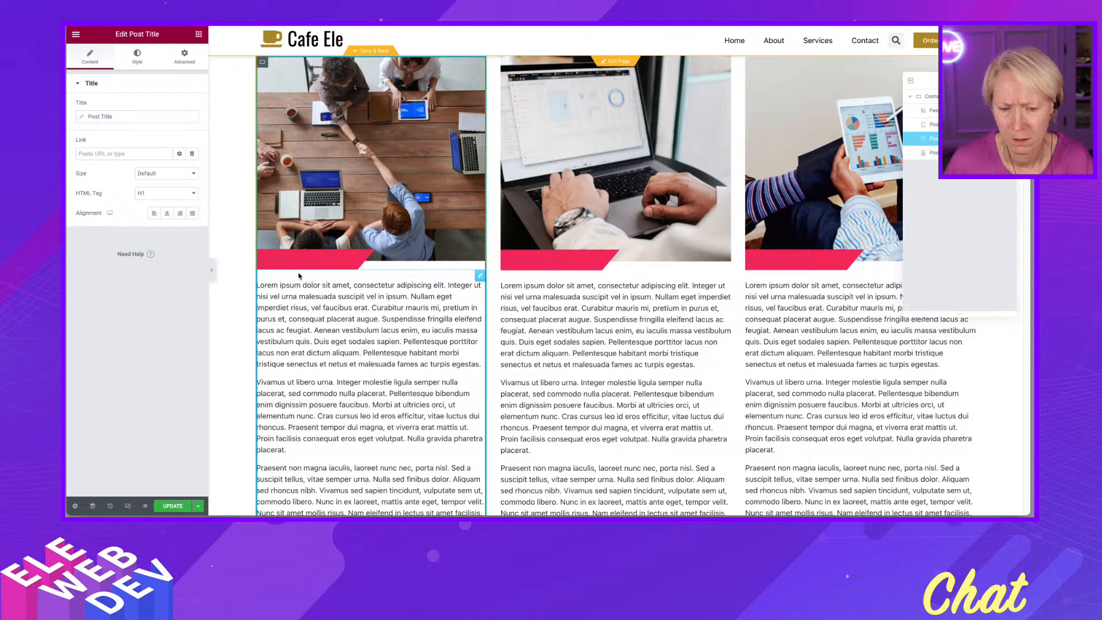
# - Remove the newly added Post Title widget via the Navigator and update the template
pyautogui.rightClick(932, 153)
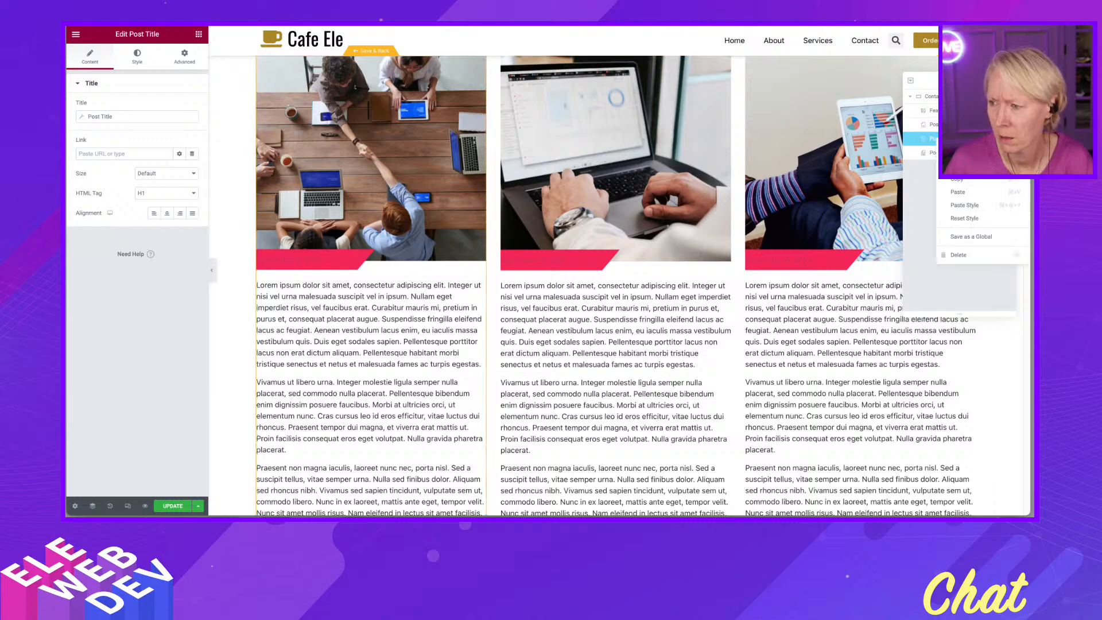
pyautogui.click(957, 254)
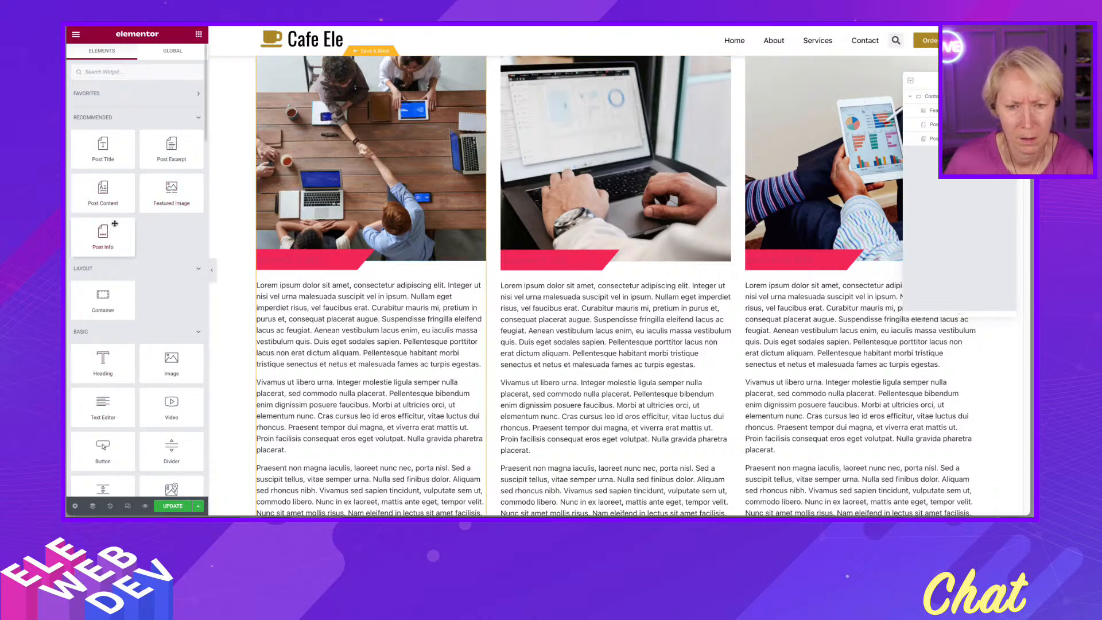
pyautogui.click(167, 505)
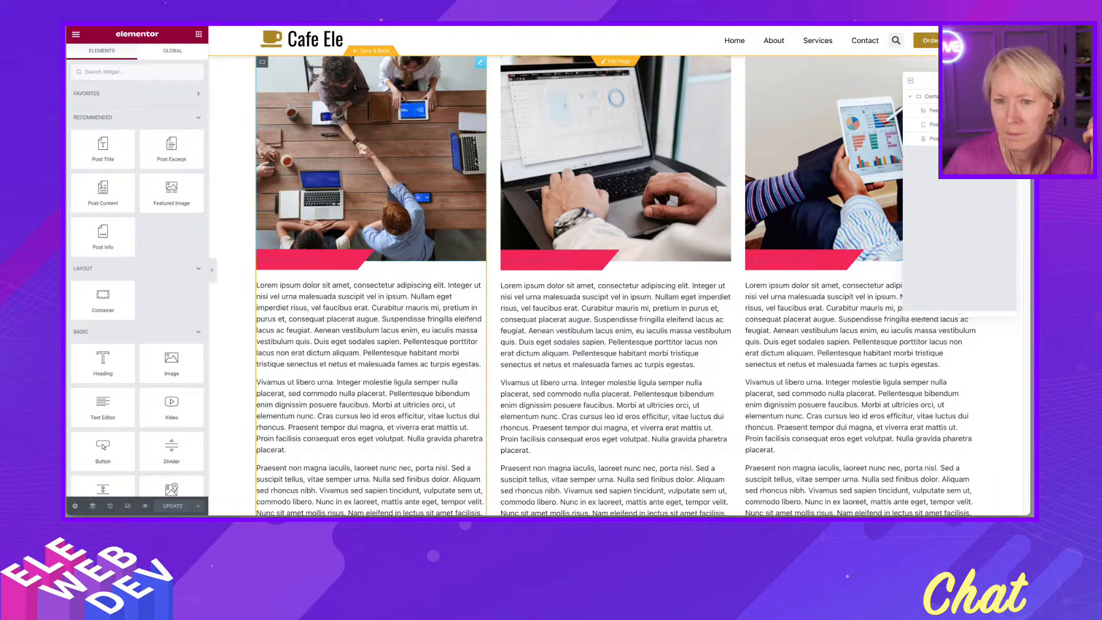
# - Leave the editor and open the Theme Builder through the Elementor Finder
pyautogui.click(396, 71)
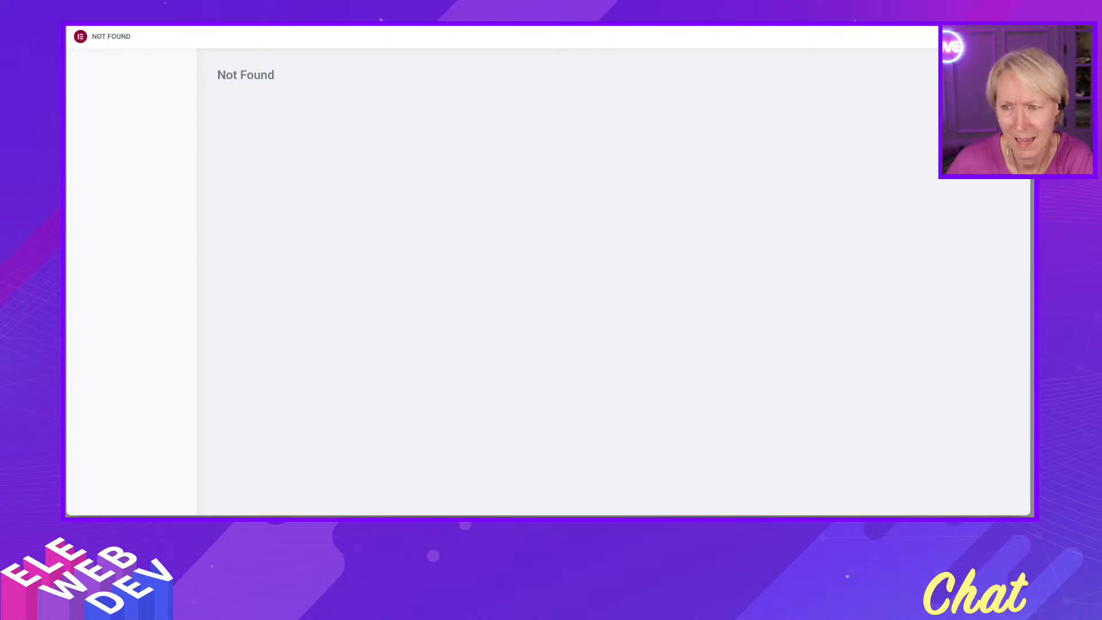
pyautogui.hotkey('ctrl', 'Tab')
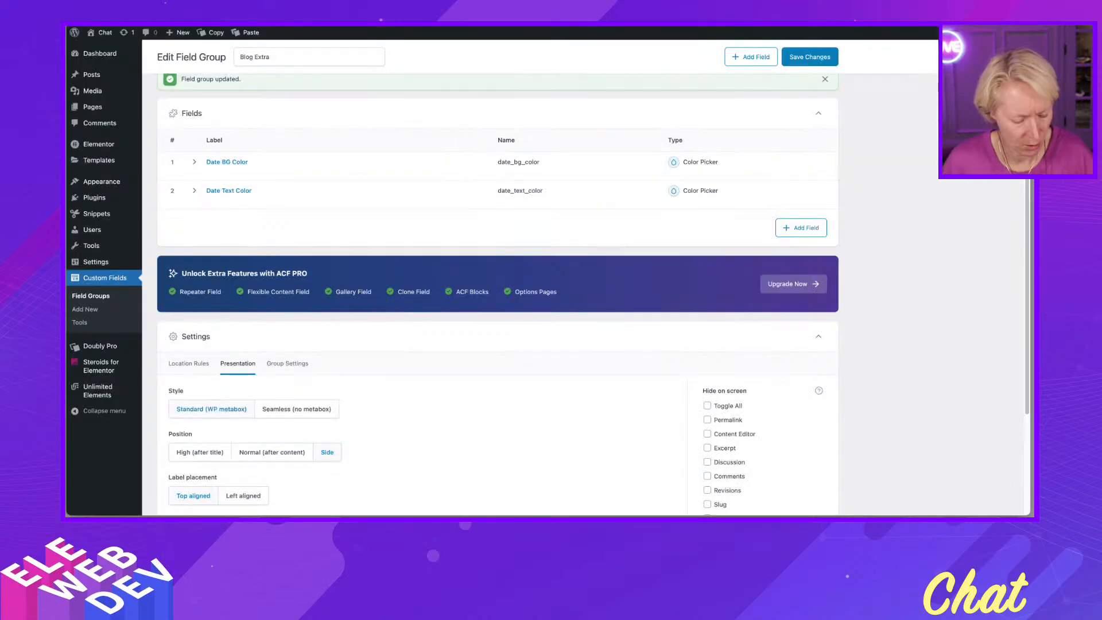
pyautogui.hotkey('ctrl', 'e')
pyautogui.write('y')
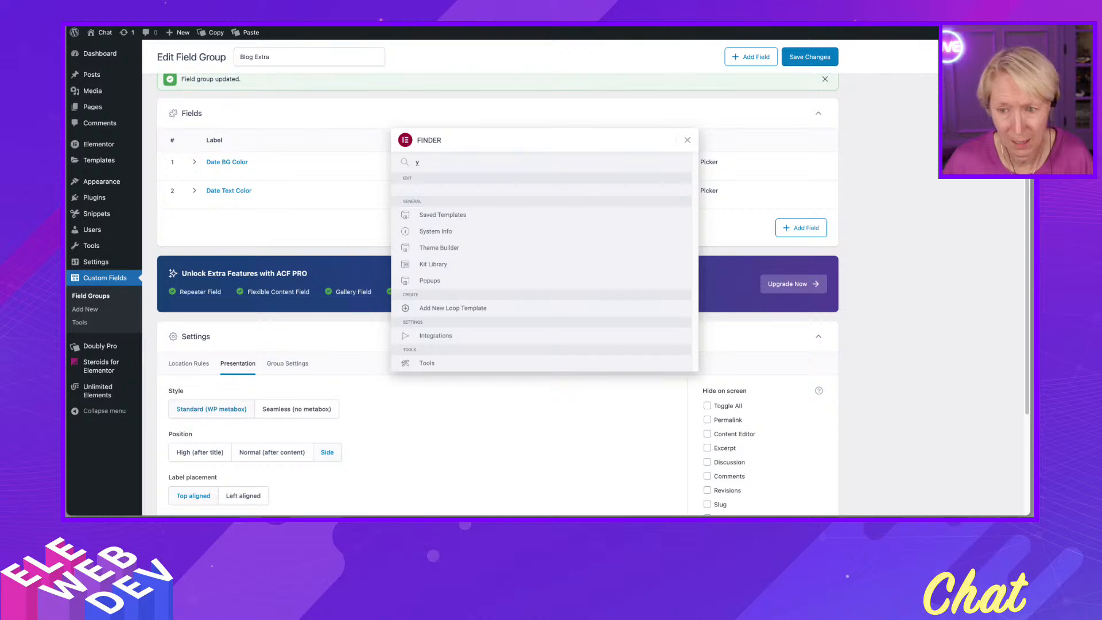
pyautogui.press('BackSpace')
pyautogui.write('the')
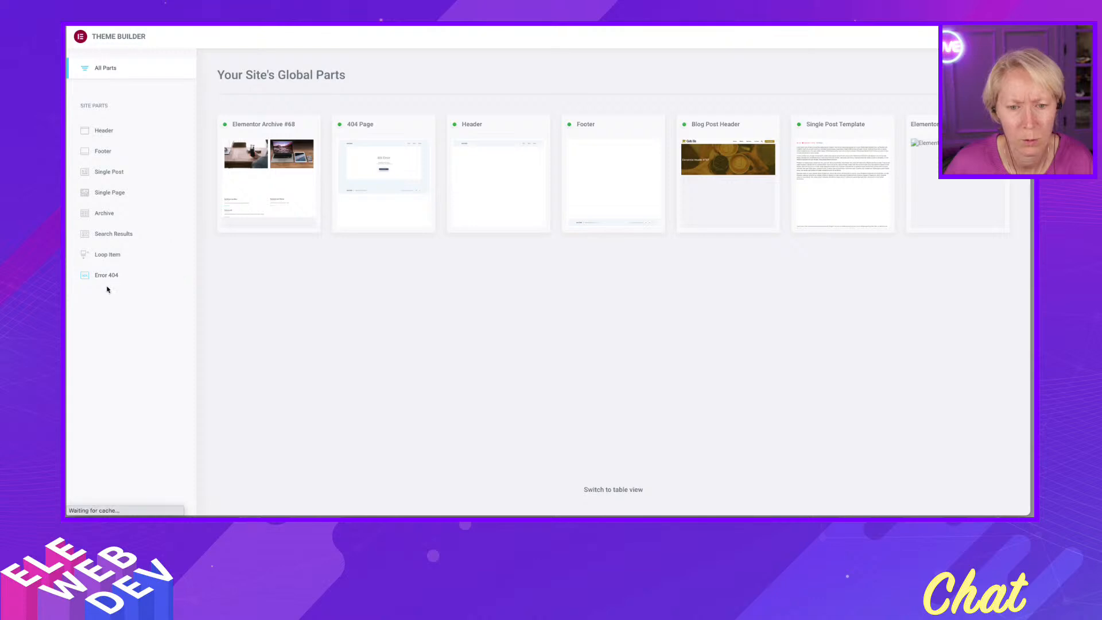
# - Edit the Loop Item template and expand the Date item of its Post Info widget
pyautogui.click(103, 254)
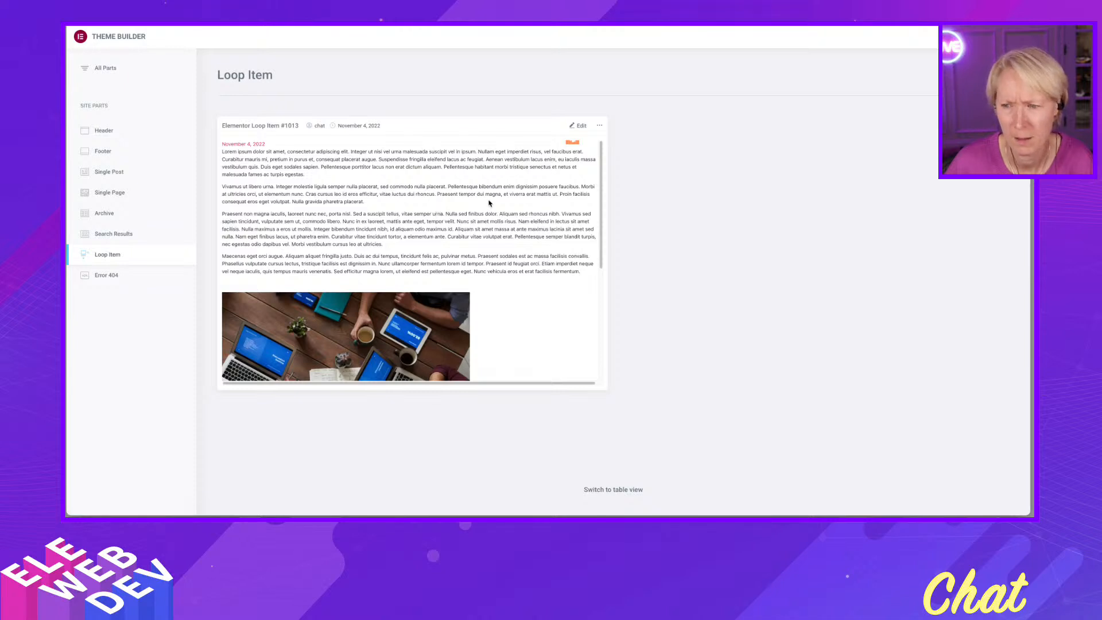
pyautogui.click(581, 126)
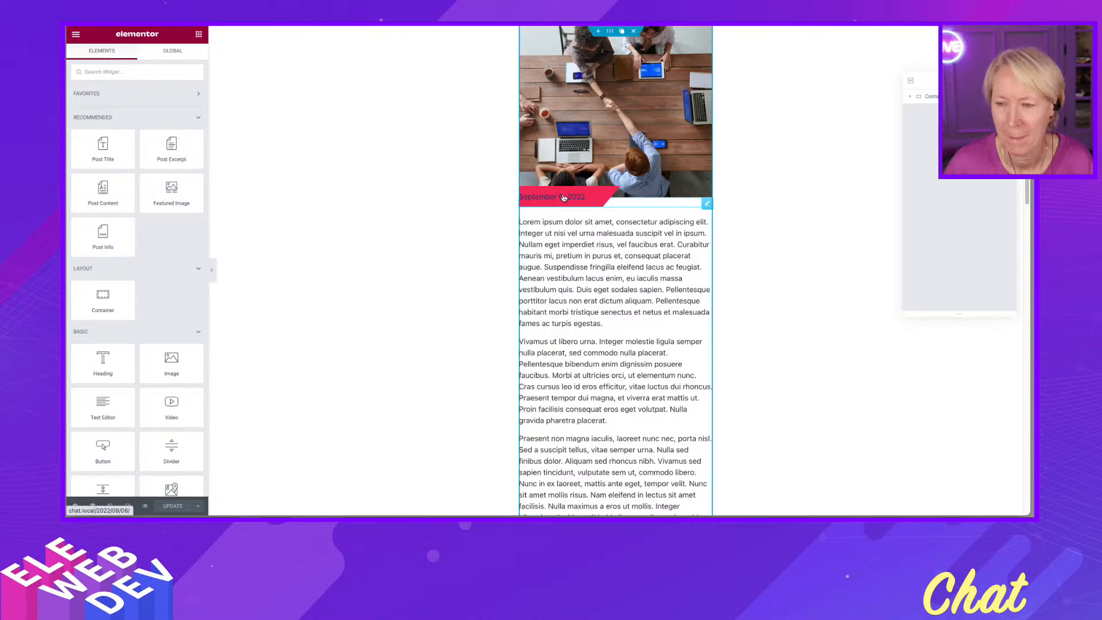
pyautogui.click(708, 206)
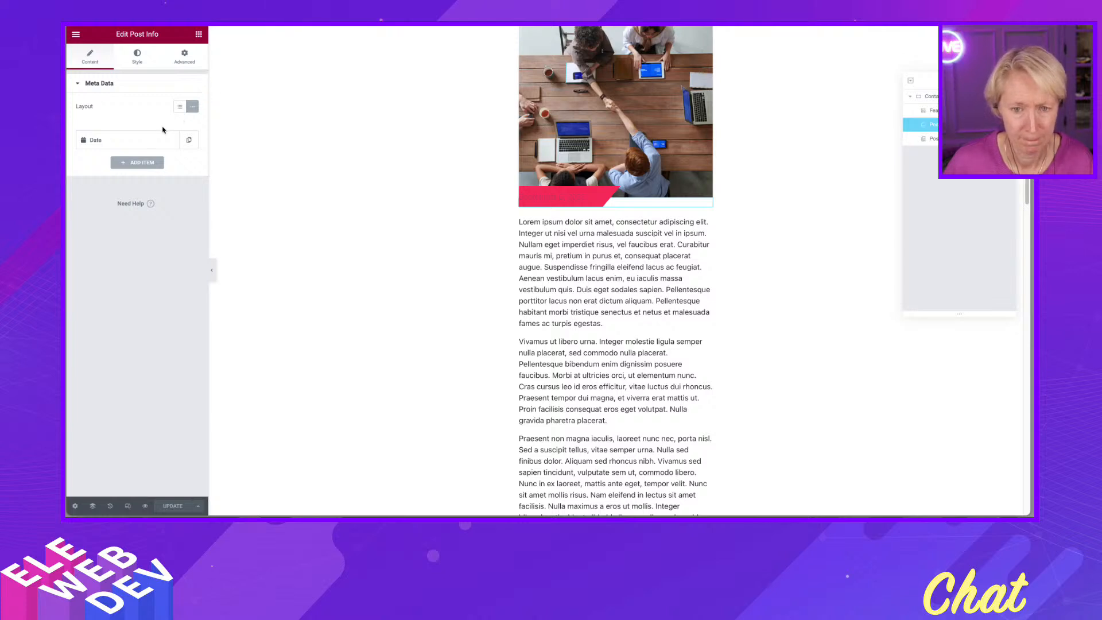
pyautogui.click(129, 141)
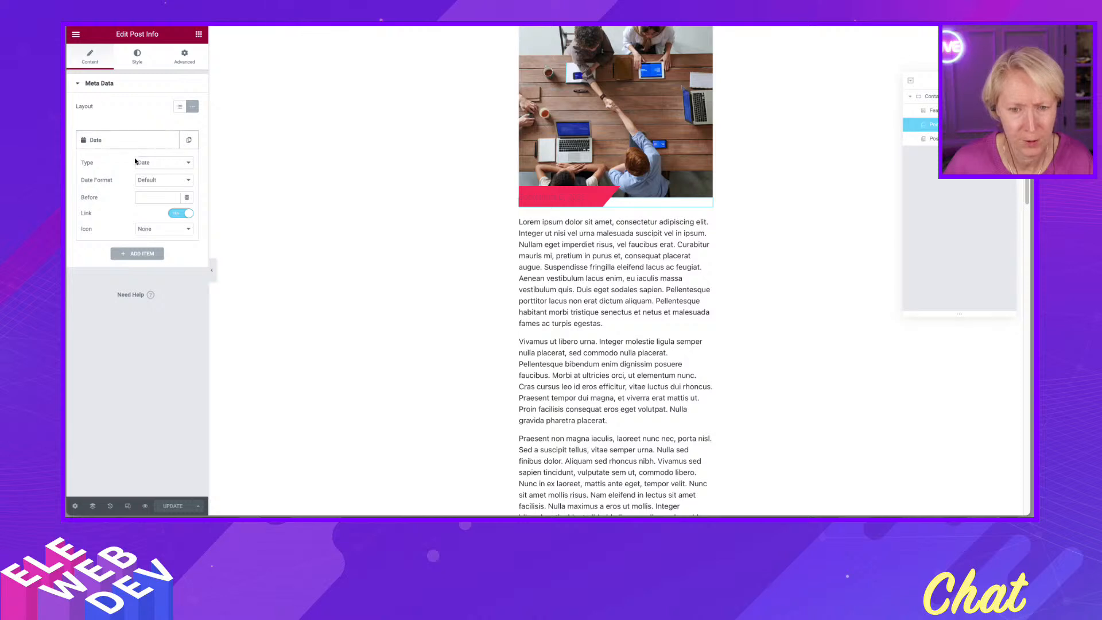
# - Inspect the Post Info widget's text typography options in the Style settings
pyautogui.click(138, 56)
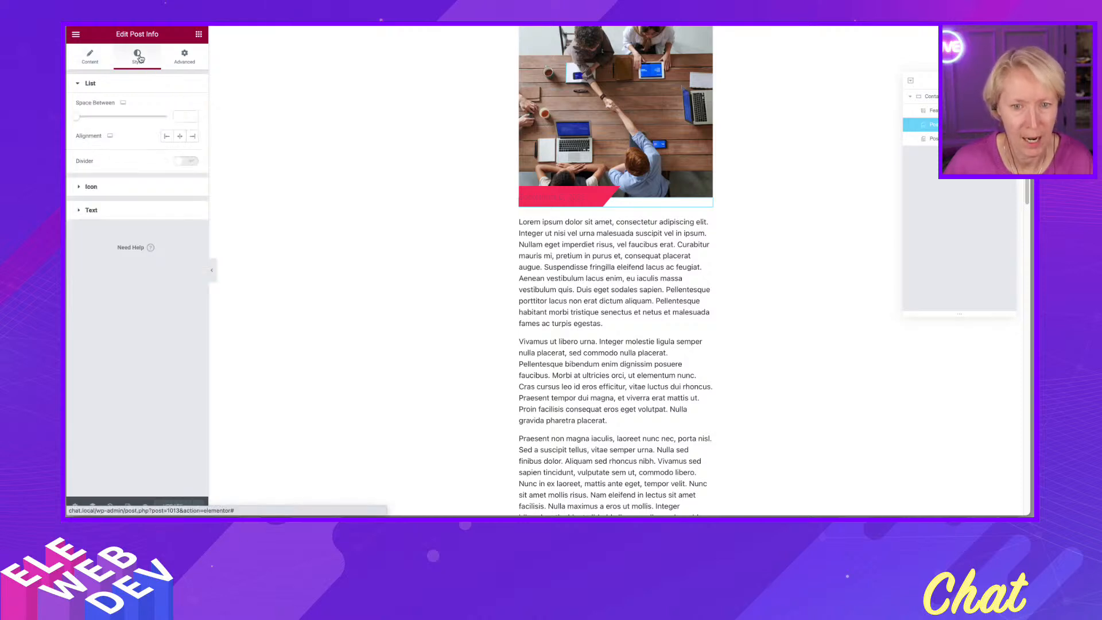
pyautogui.click(119, 211)
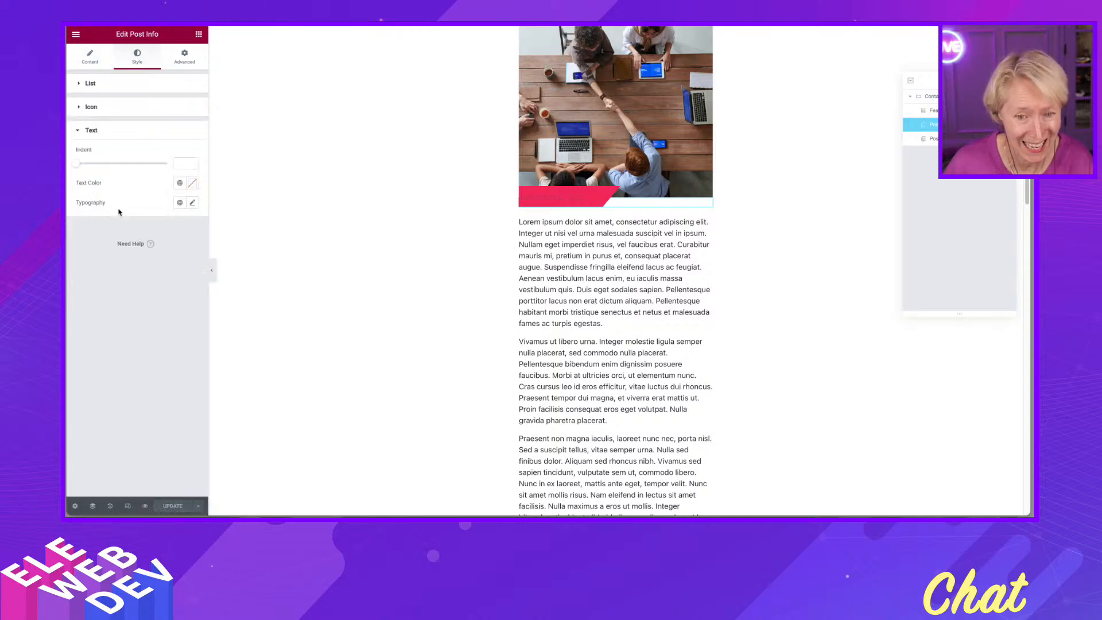
pyautogui.click(194, 205)
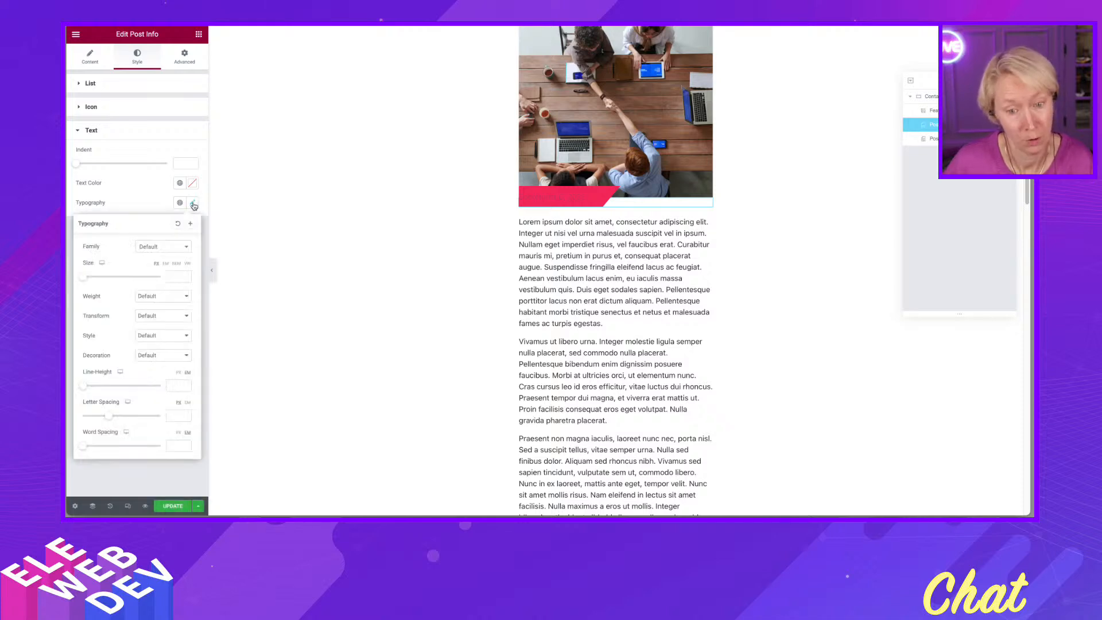
pyautogui.click(161, 201)
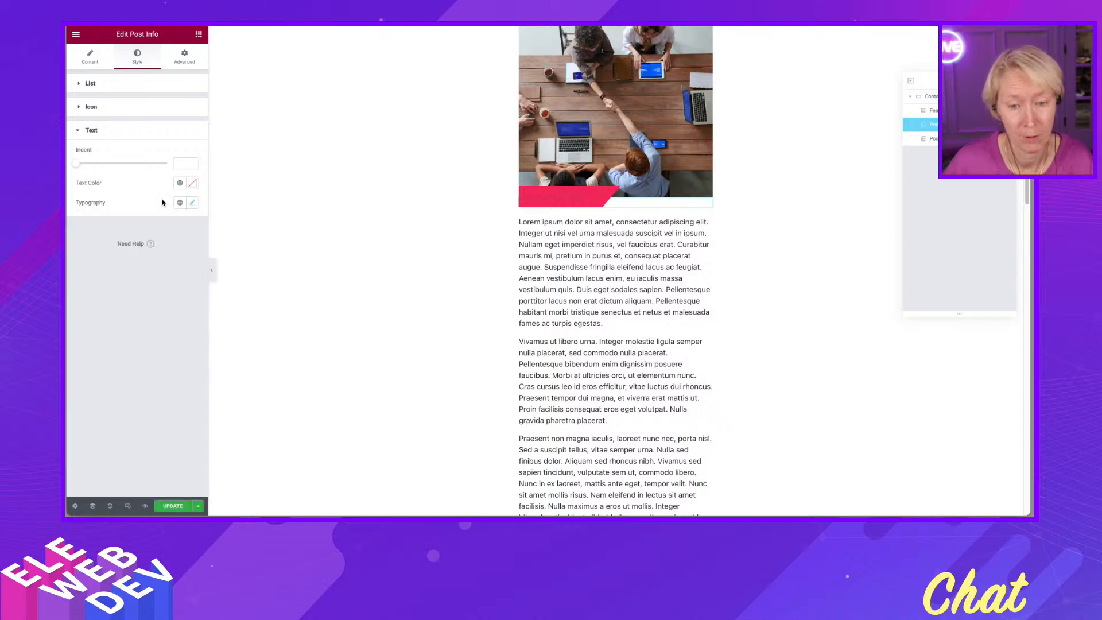
# - Set the Post Info text color to the ACF Color Picker Field dynamic tag using the Date Text Color key
pyautogui.click(194, 184)
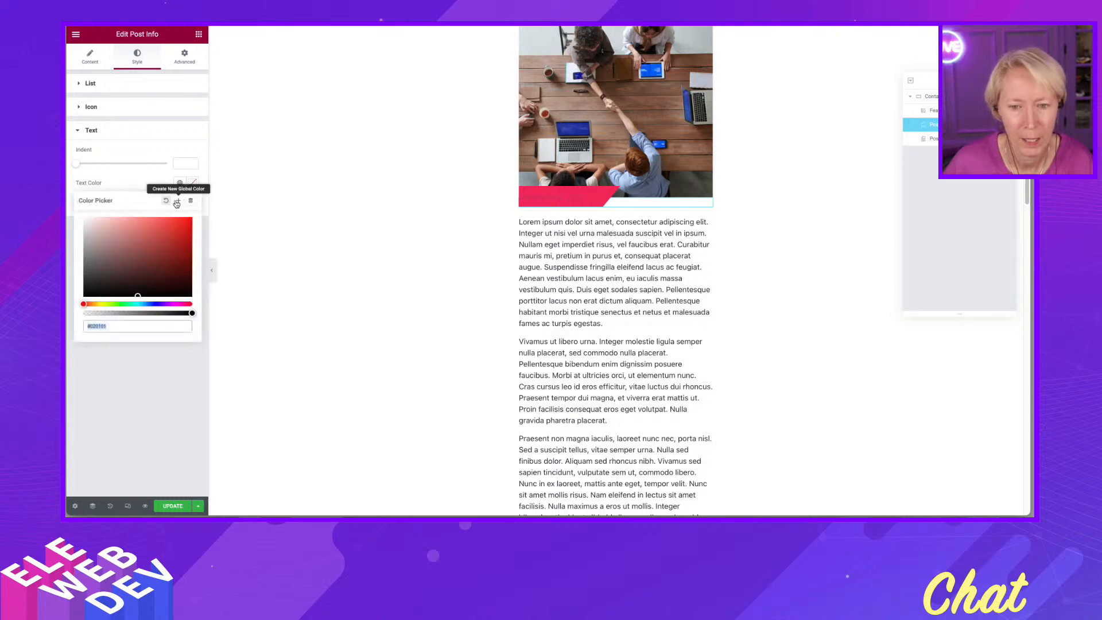
pyautogui.click(191, 200)
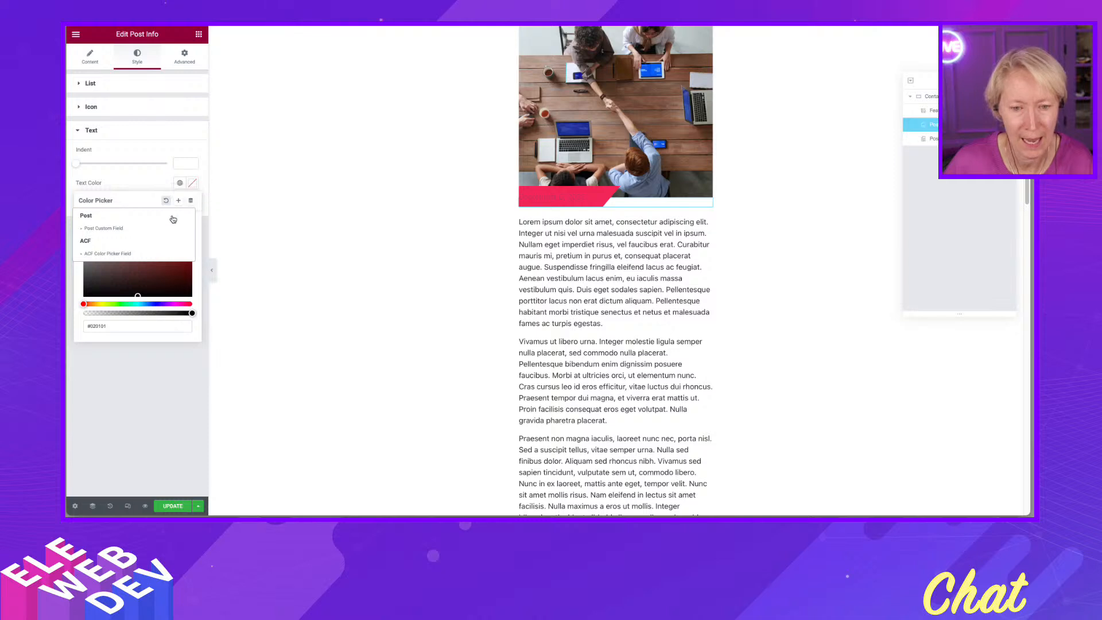
pyautogui.click(121, 253)
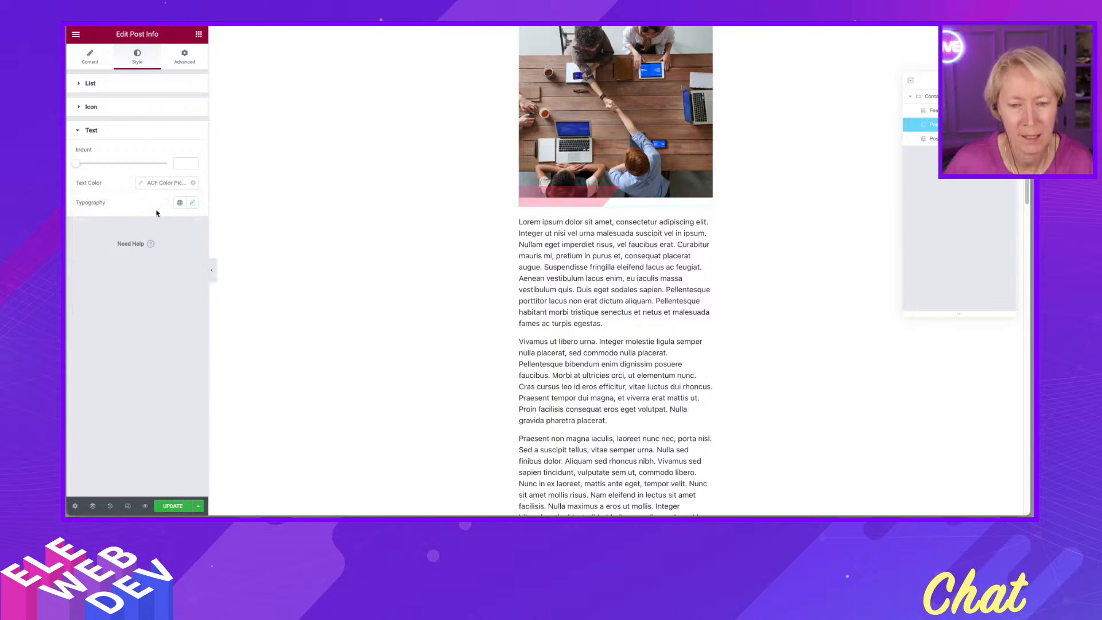
pyautogui.click(142, 184)
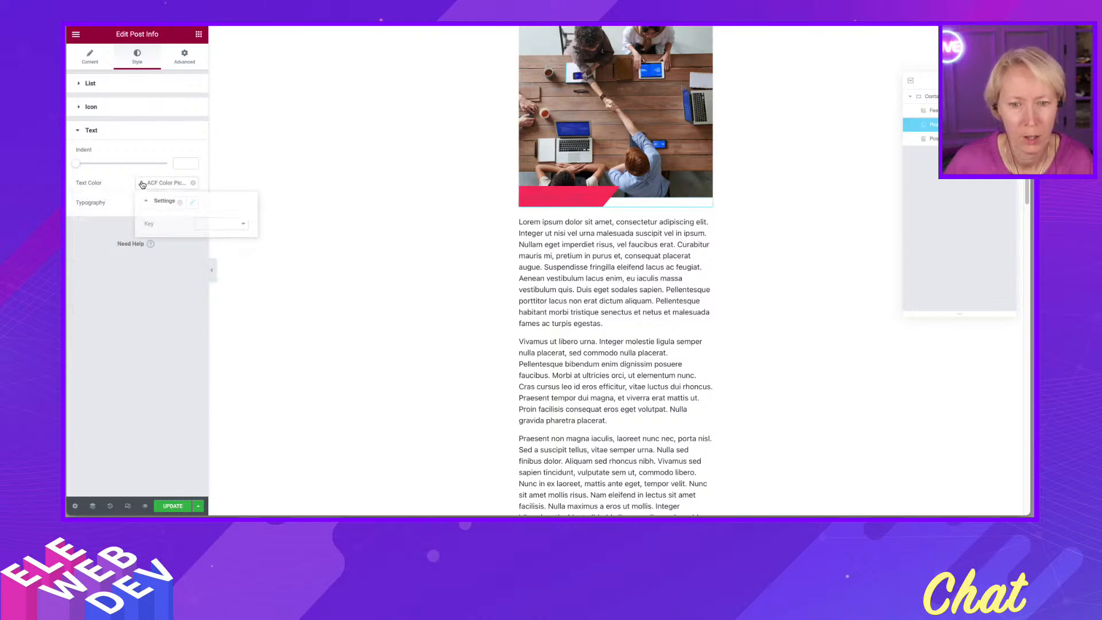
pyautogui.click(209, 223)
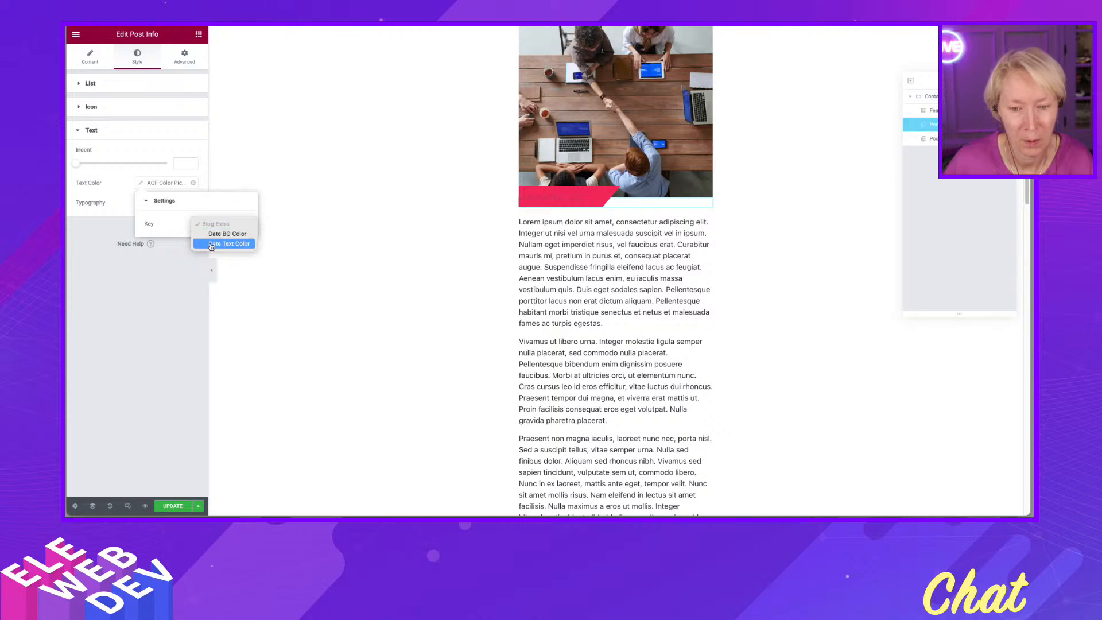
pyautogui.click(211, 245)
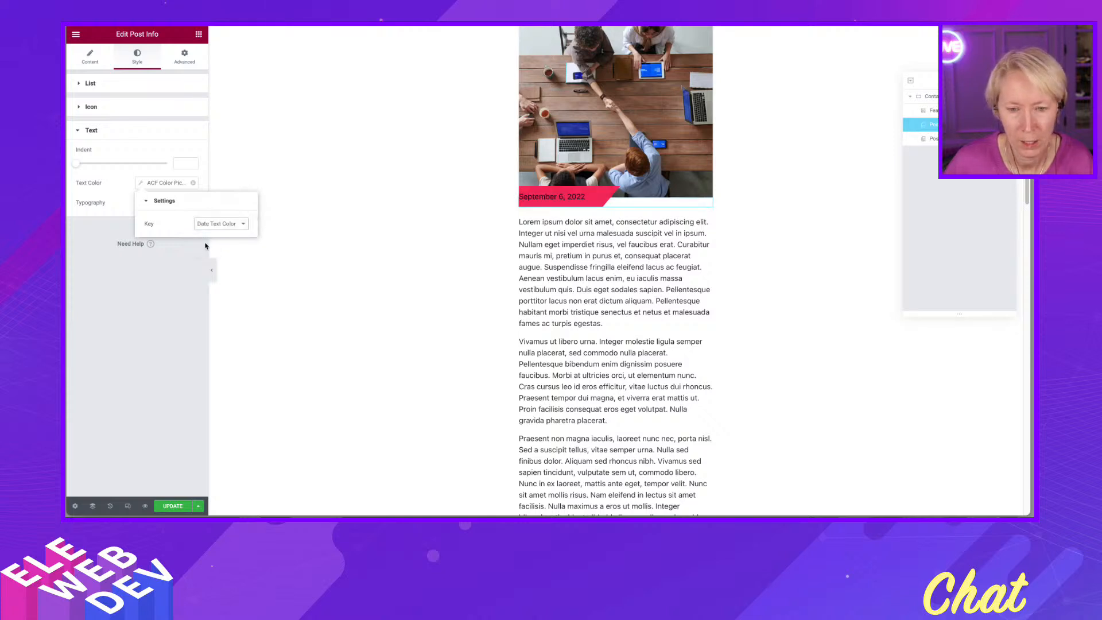
pyautogui.click(167, 257)
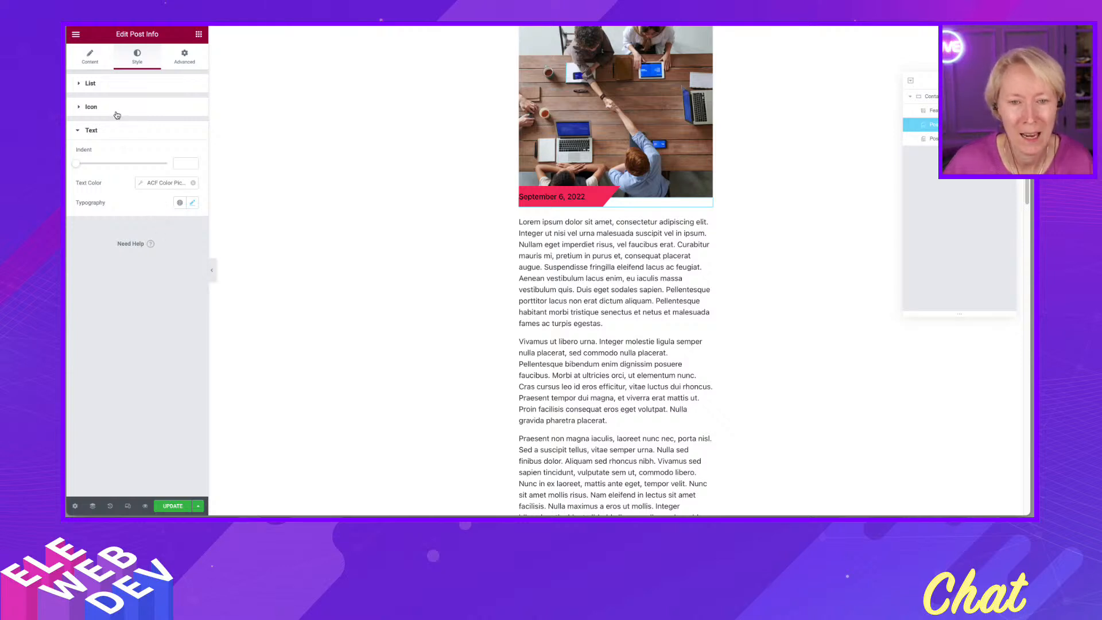
# - Bind the background's second gradient color to the ACF Color Picker Field with key Date BG Color and update the template
pyautogui.click(184, 55)
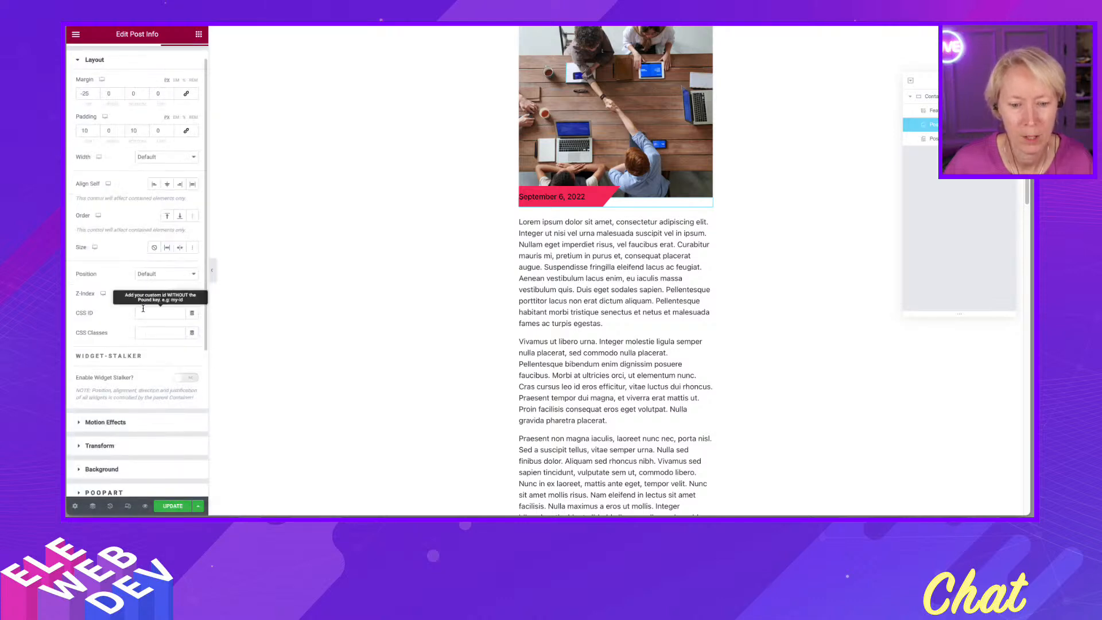
pyautogui.click(114, 469)
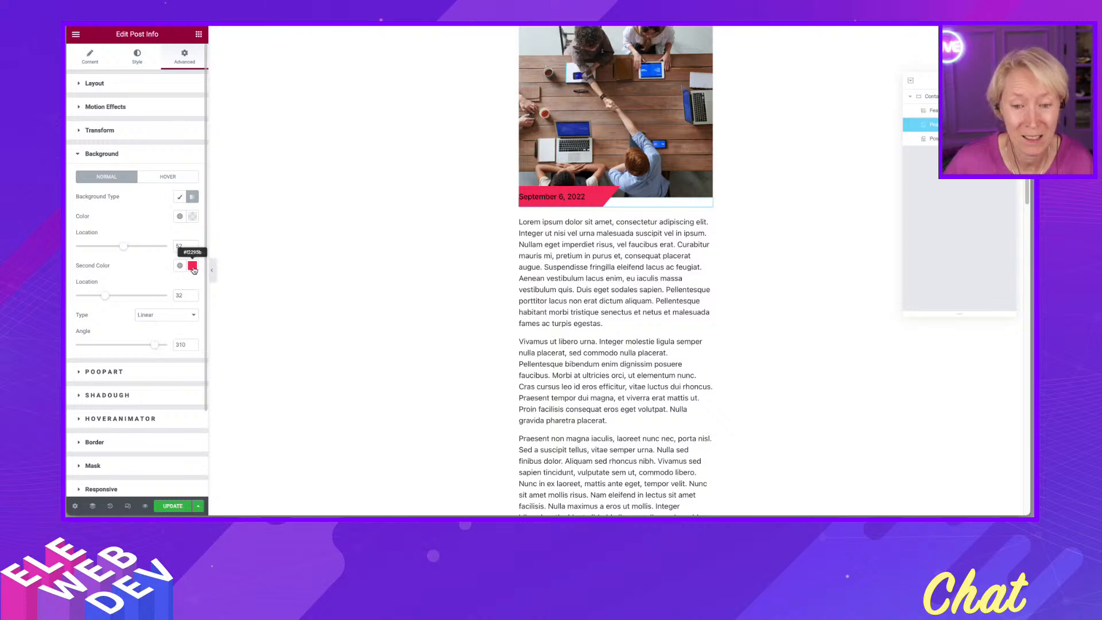
pyautogui.click(192, 267)
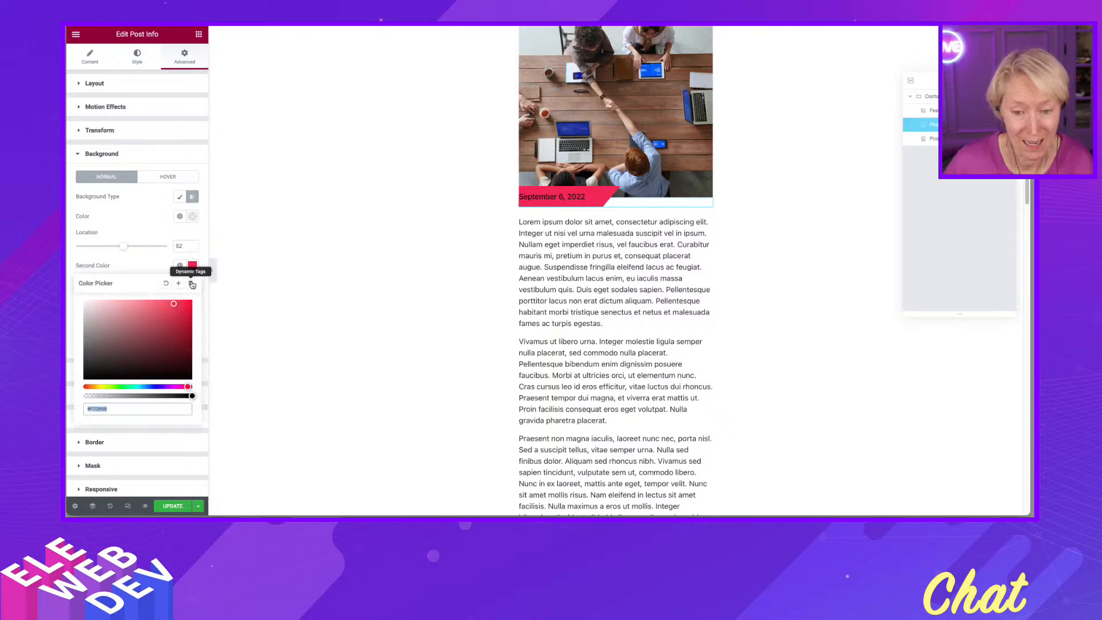
pyautogui.click(192, 286)
pyautogui.click(127, 341)
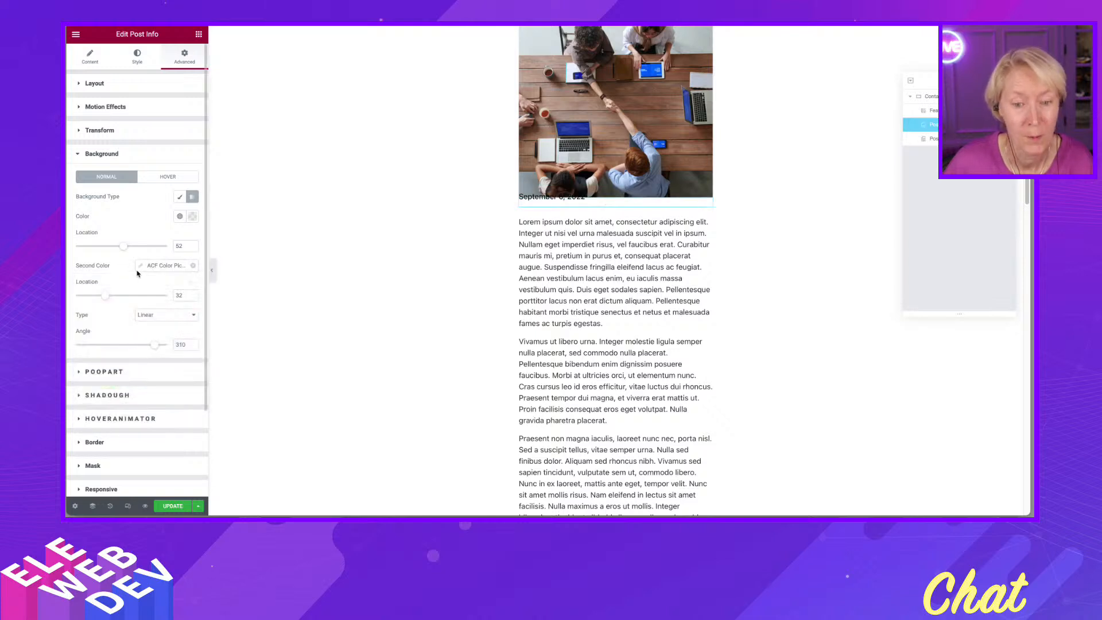
pyautogui.click(143, 265)
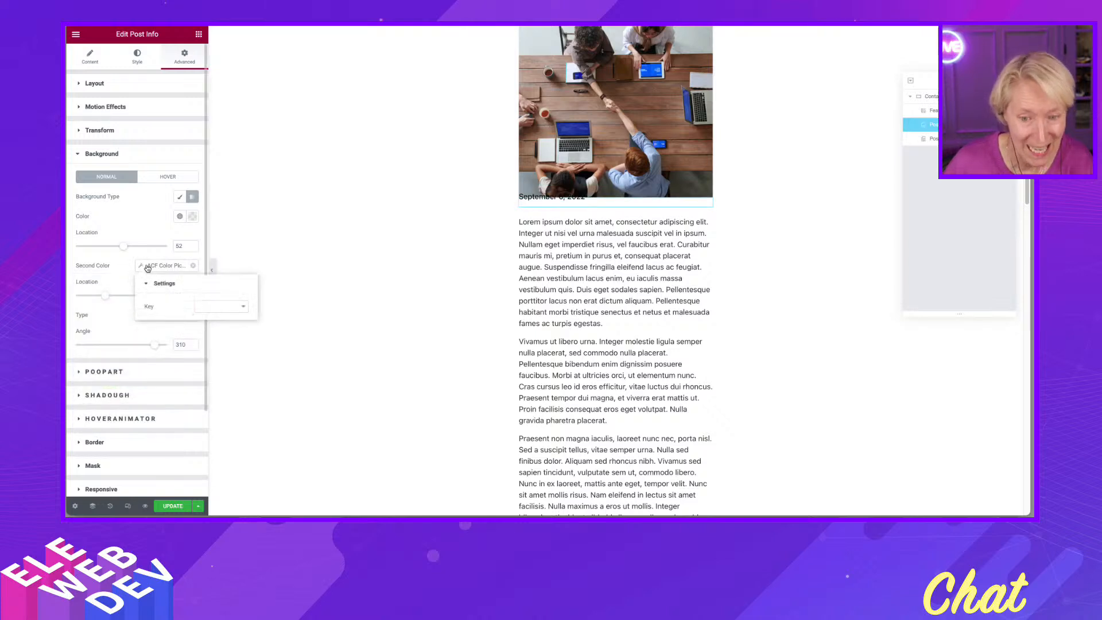
pyautogui.click(229, 308)
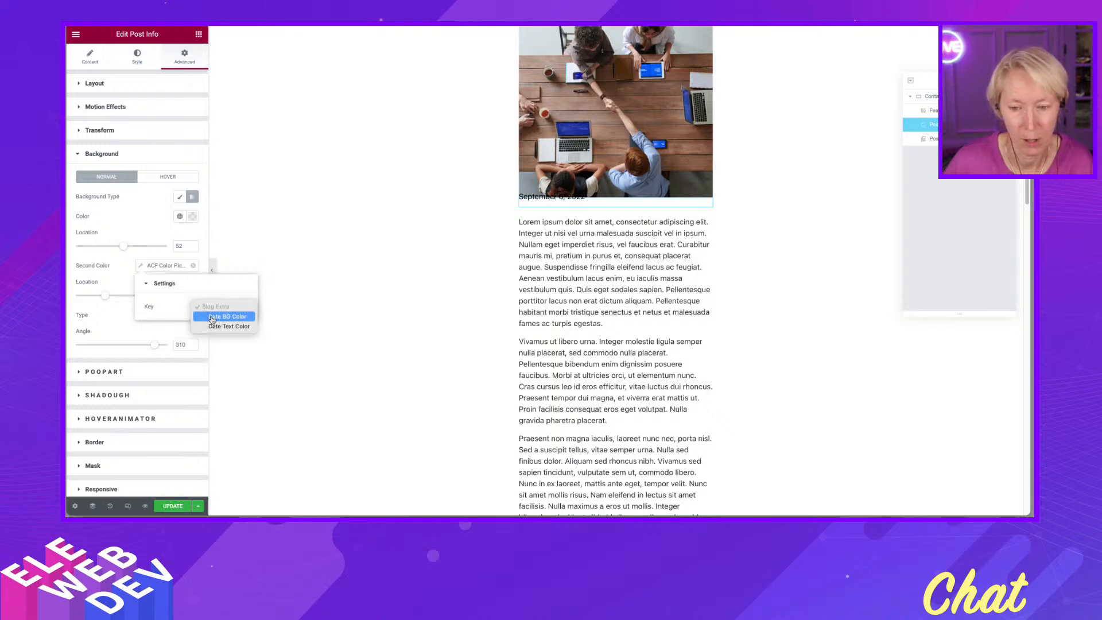
pyautogui.click(212, 317)
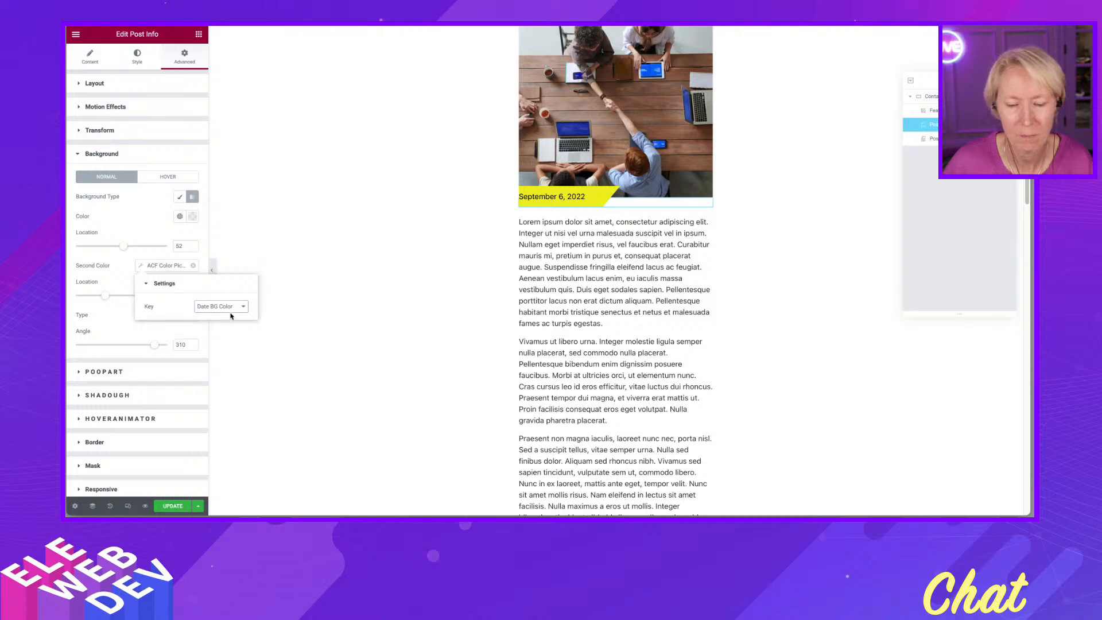
pyautogui.click(172, 506)
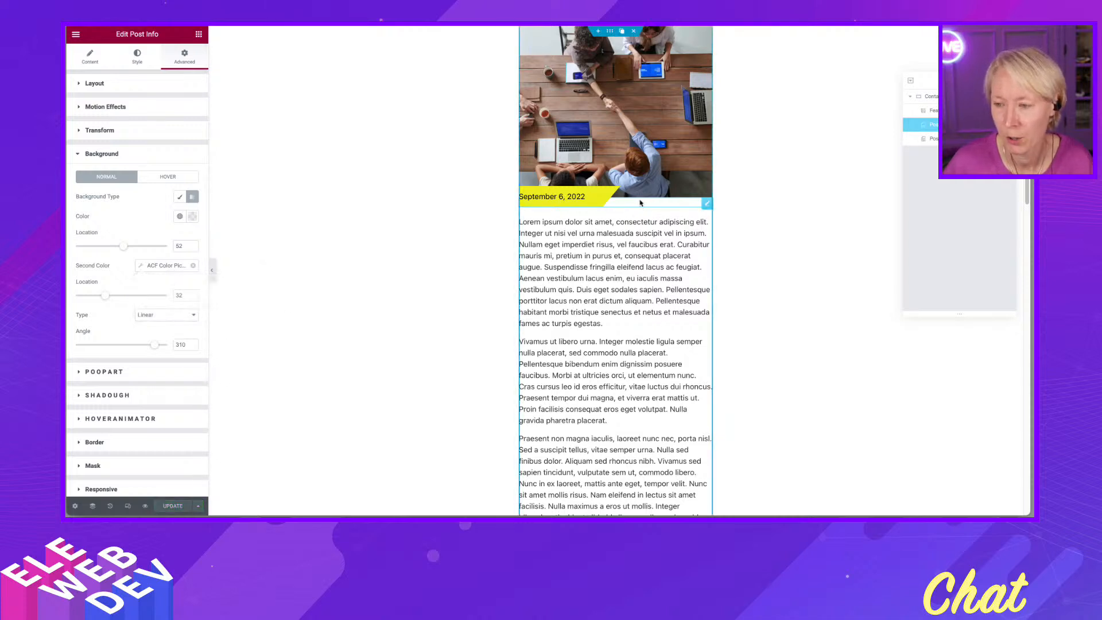
# - Set the Post Info widget's left padding to 10 and update the template
pyautogui.moveTo(708, 204)
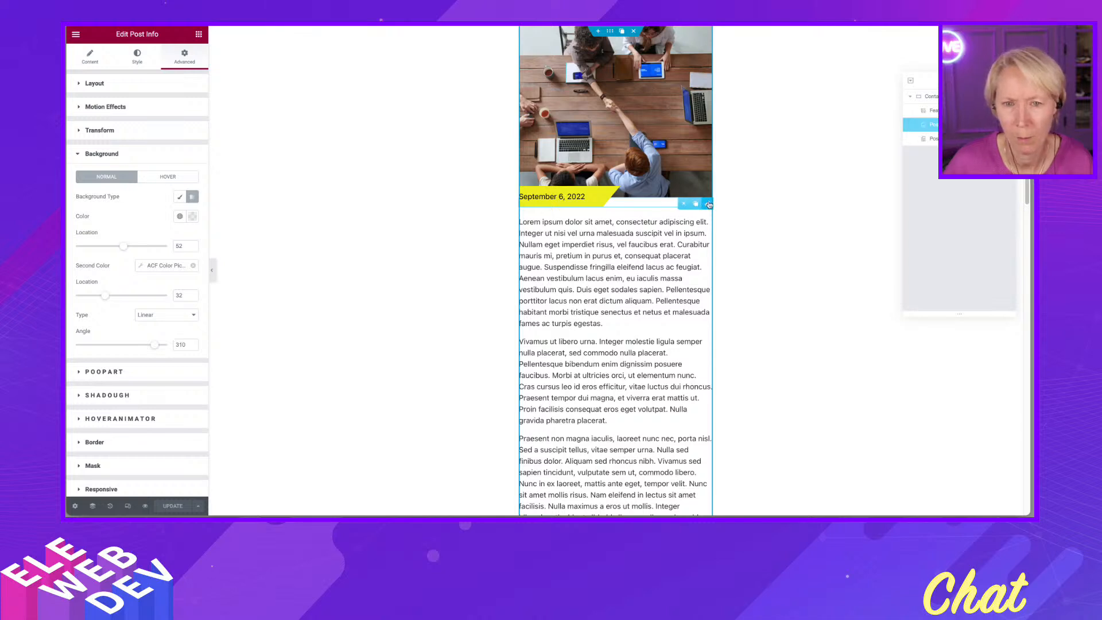
pyautogui.click(87, 58)
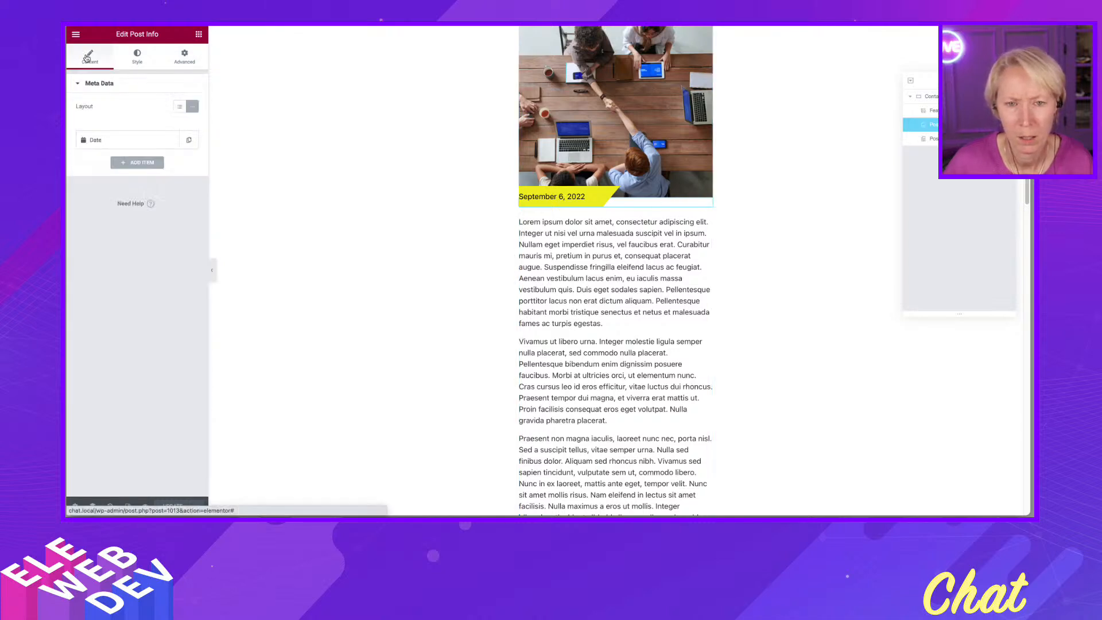
pyautogui.click(182, 56)
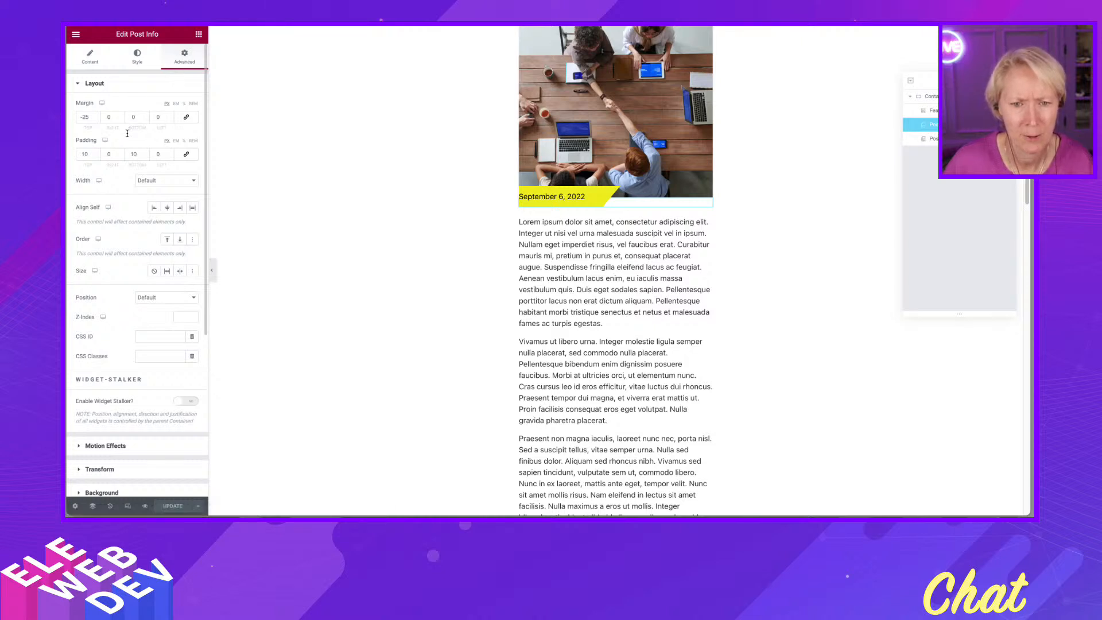
pyautogui.click(155, 153)
pyautogui.write('1')
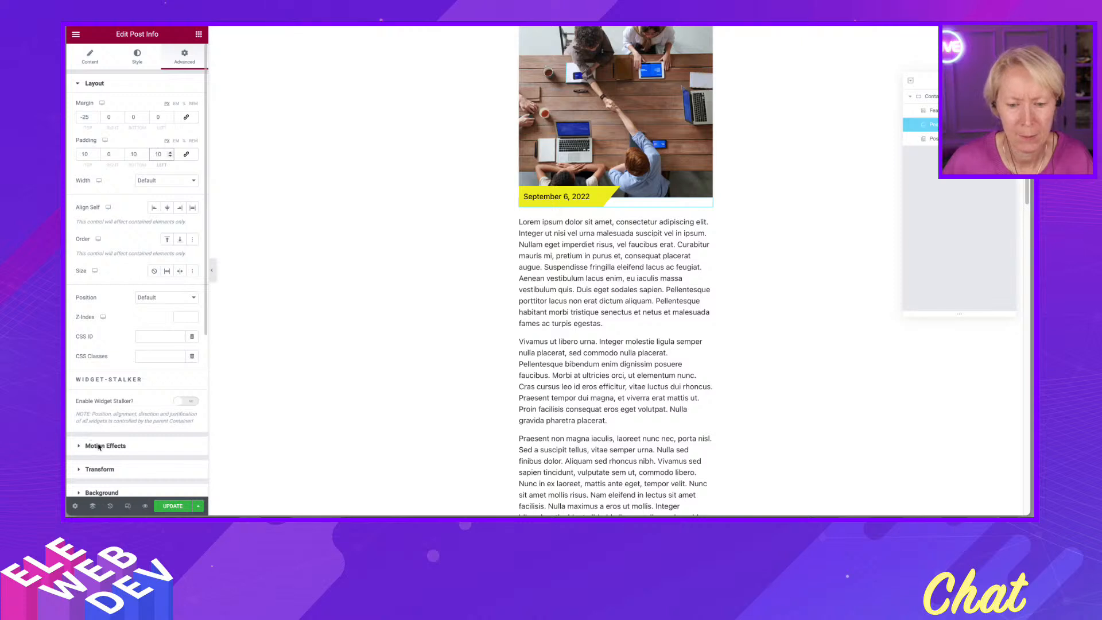
pyautogui.click(174, 507)
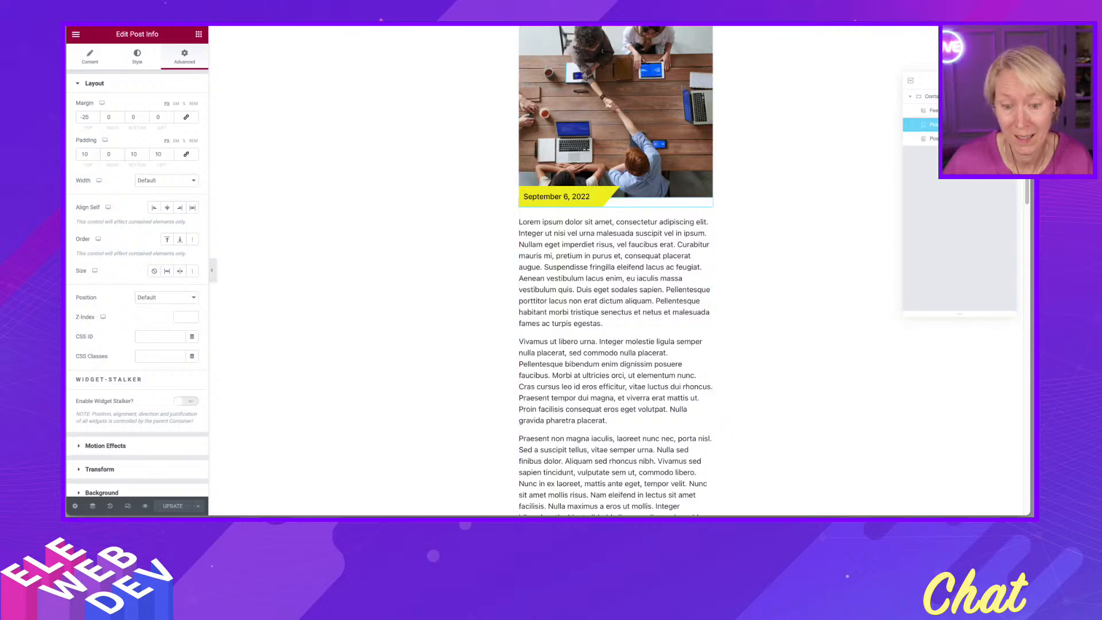
# - Check the post's Date Text Color field in the WordPress post editor and save the post
pyautogui.click(691, 23)
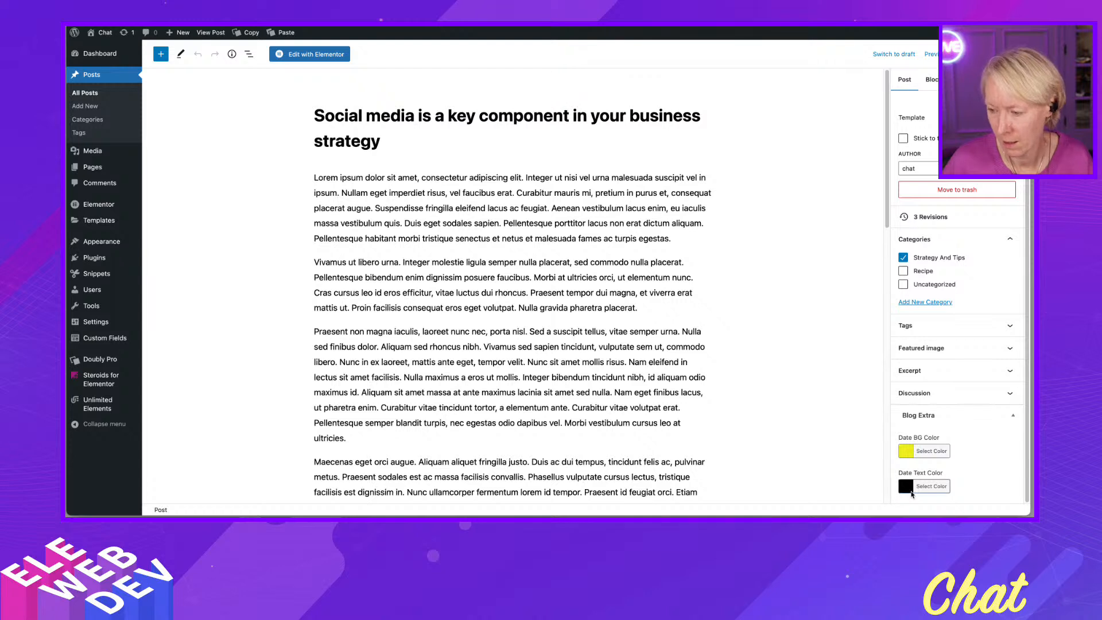
pyautogui.click(908, 489)
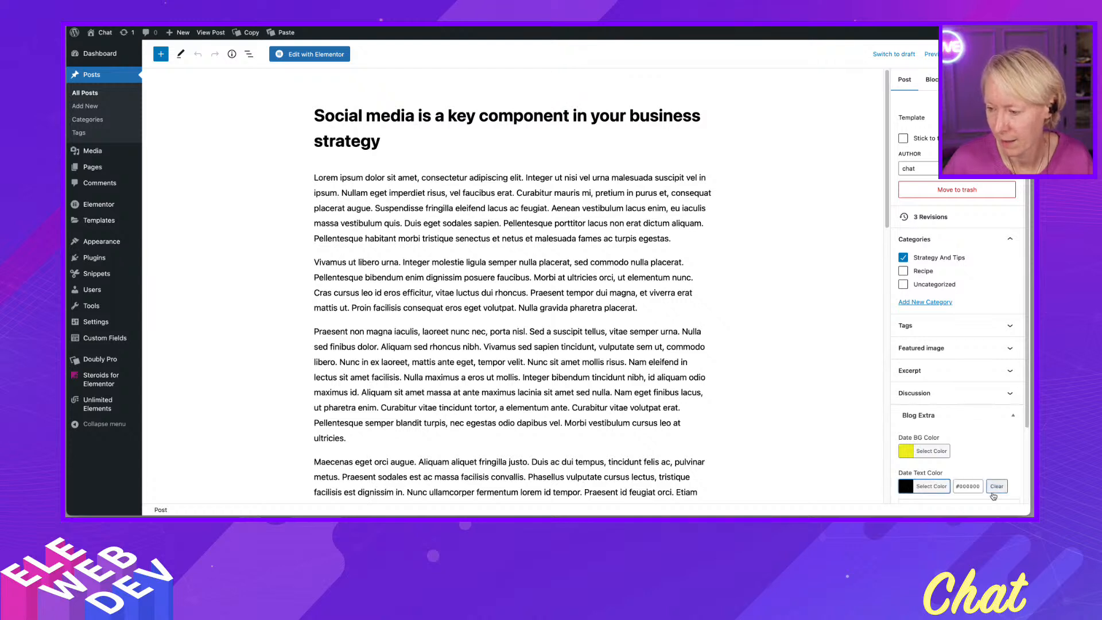
pyautogui.click(779, 319)
pyautogui.hotkey('ctrl', 's')
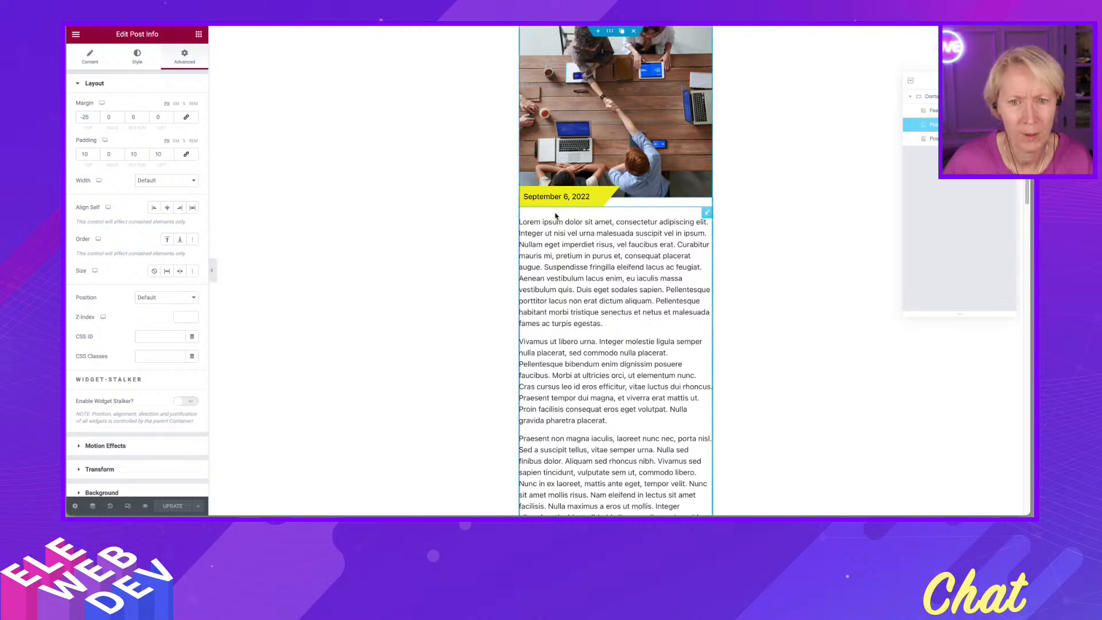
# - Add a Post Title widget above the featured image and delete it again via the Navigator
pyautogui.click(196, 34)
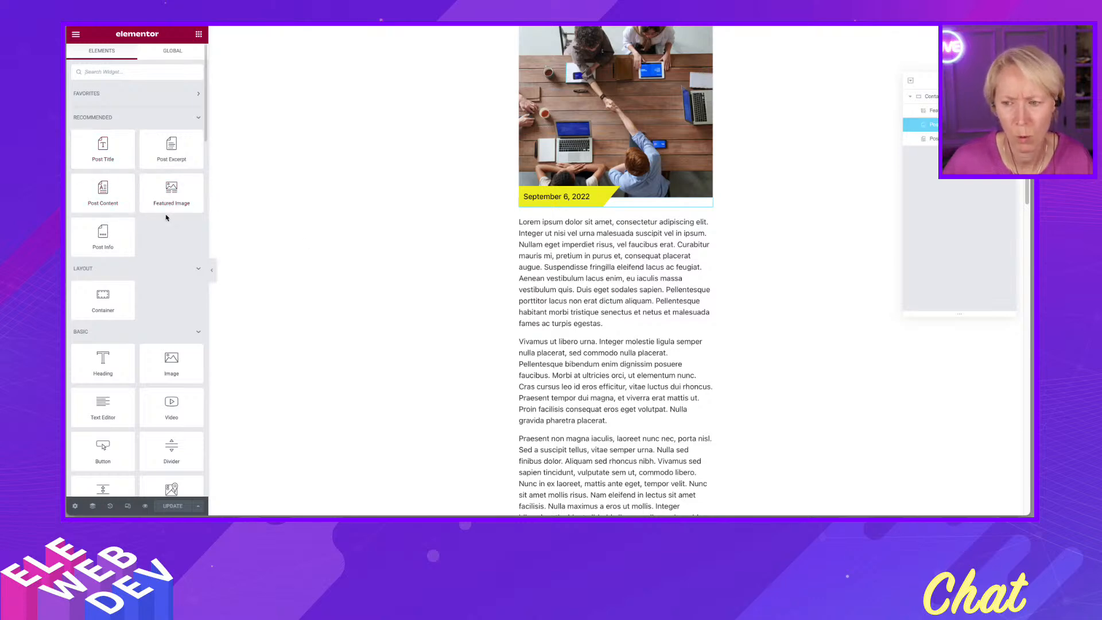
pyautogui.scroll(-4, 509, 249)
pyautogui.scroll(-8, 524, 246)
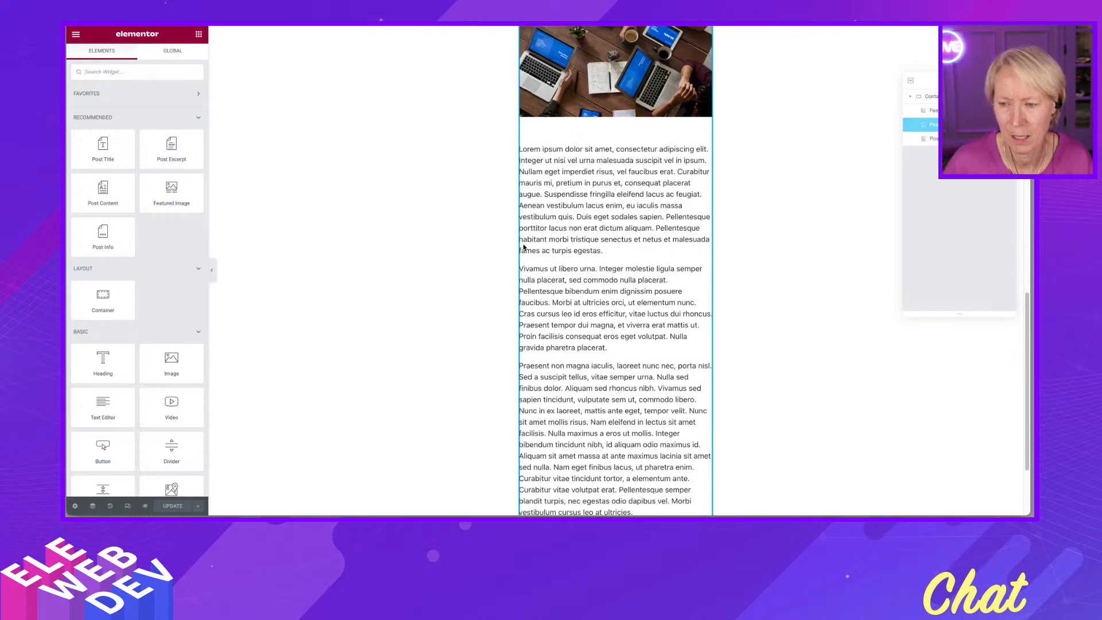
pyautogui.scroll(-2, 523, 247)
pyautogui.scroll(12, 523, 247)
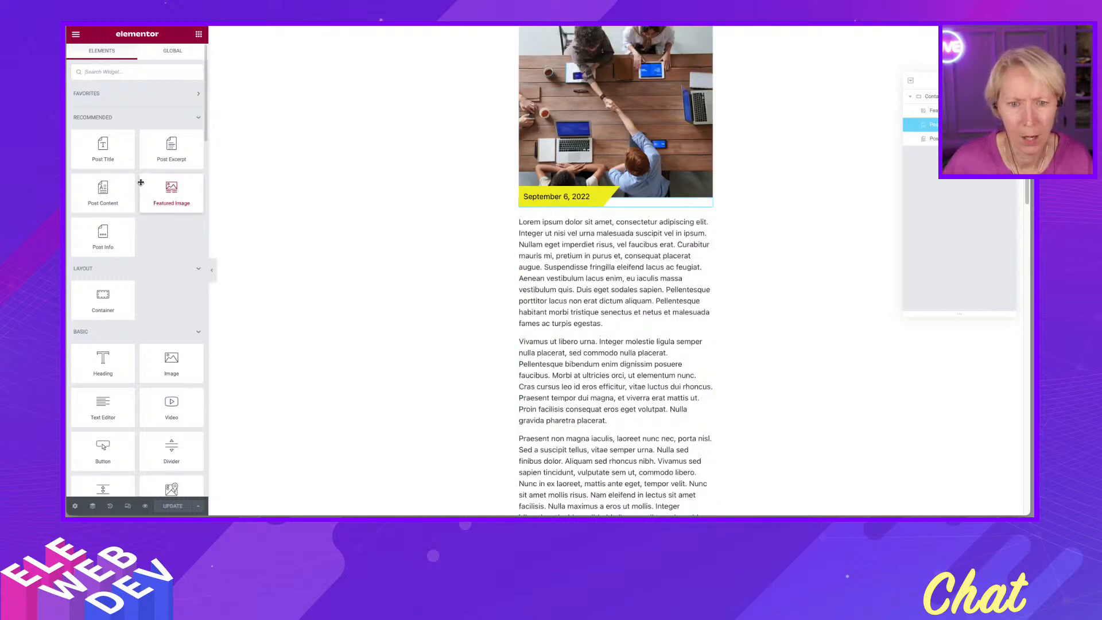
pyautogui.moveTo(105, 156); pyautogui.dragTo(562, 60)
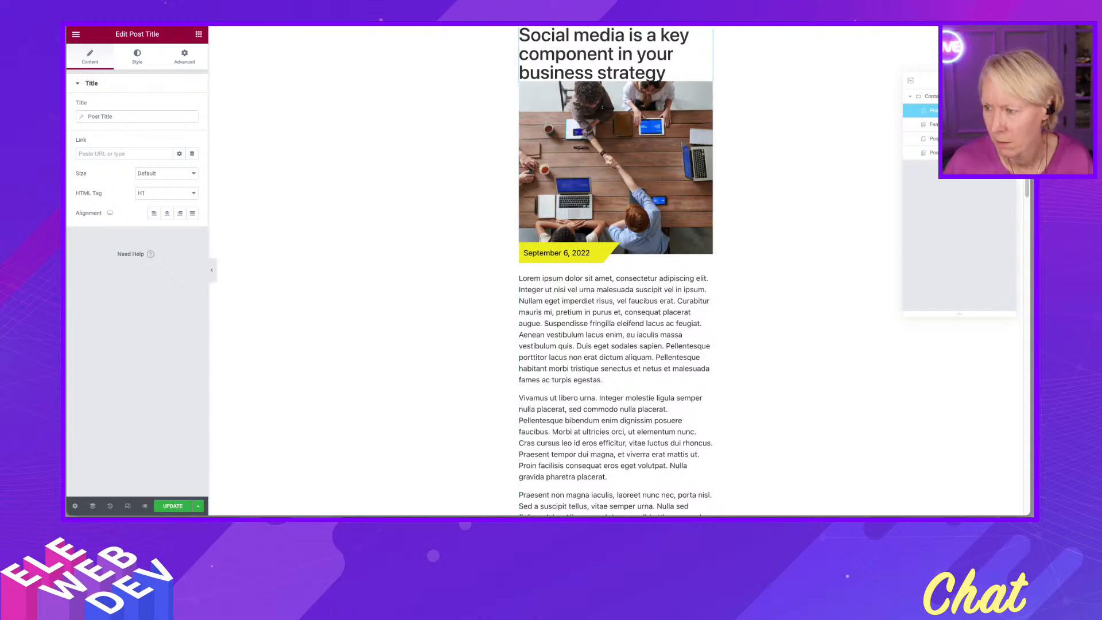
pyautogui.rightClick(944, 112)
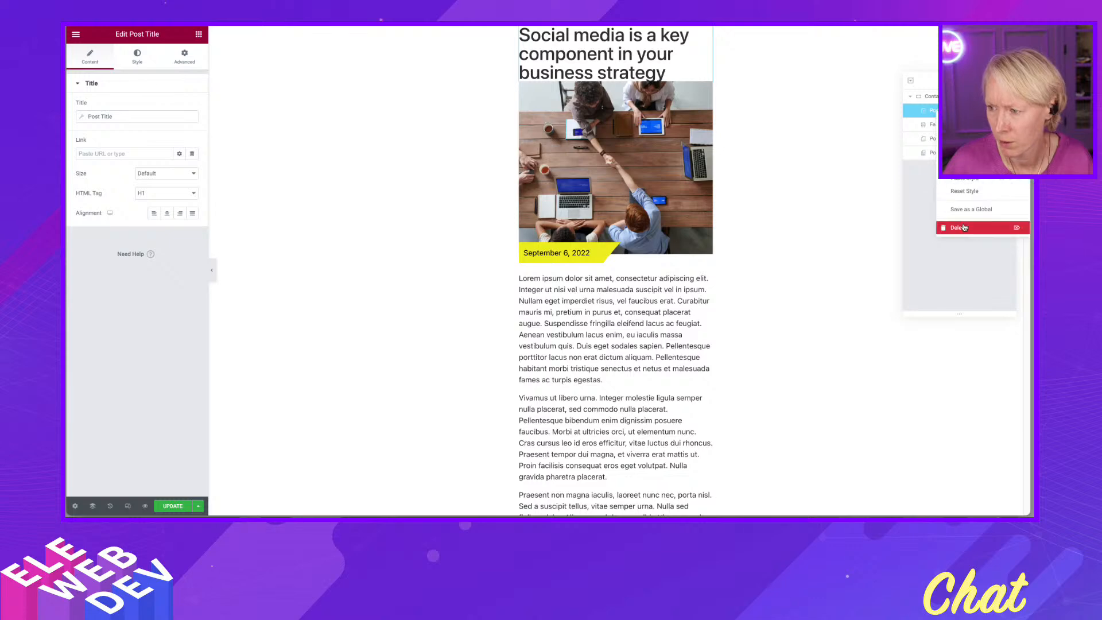
pyautogui.click(955, 228)
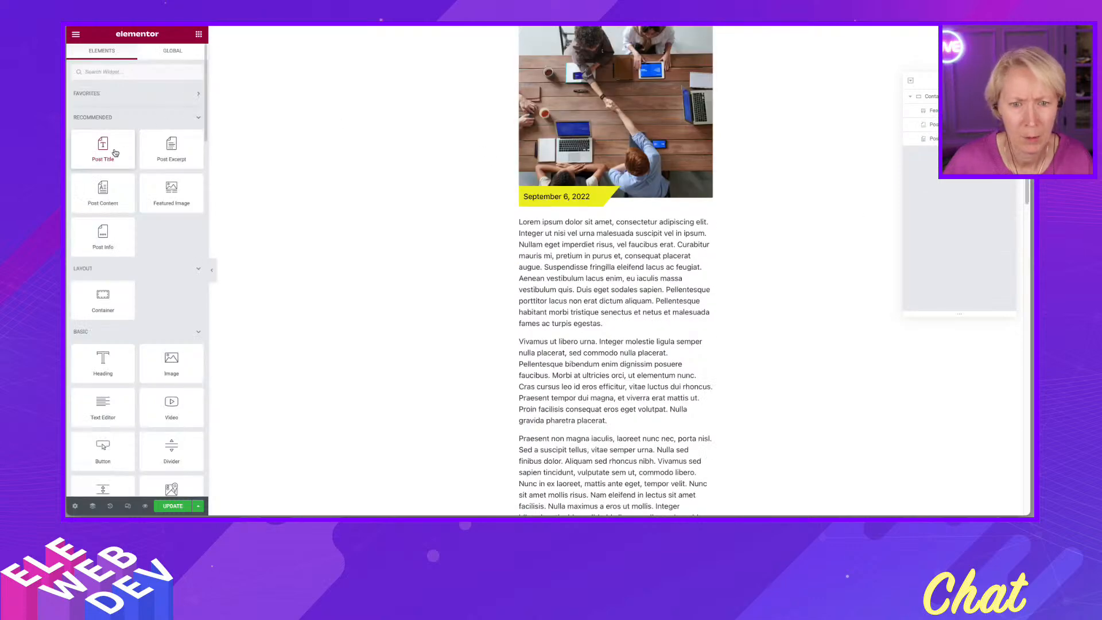
# - Place a Post Title widget directly below the date in the loop item
pyautogui.moveTo(103, 148); pyautogui.dragTo(589, 216)
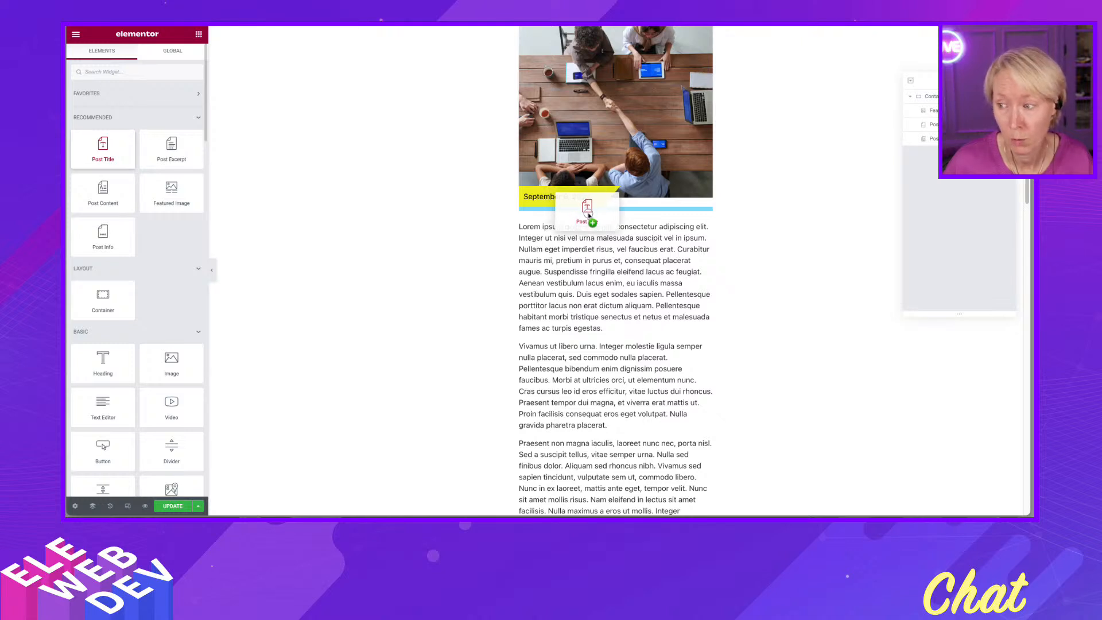
pyautogui.moveTo(588, 216); pyautogui.dragTo(588, 214)
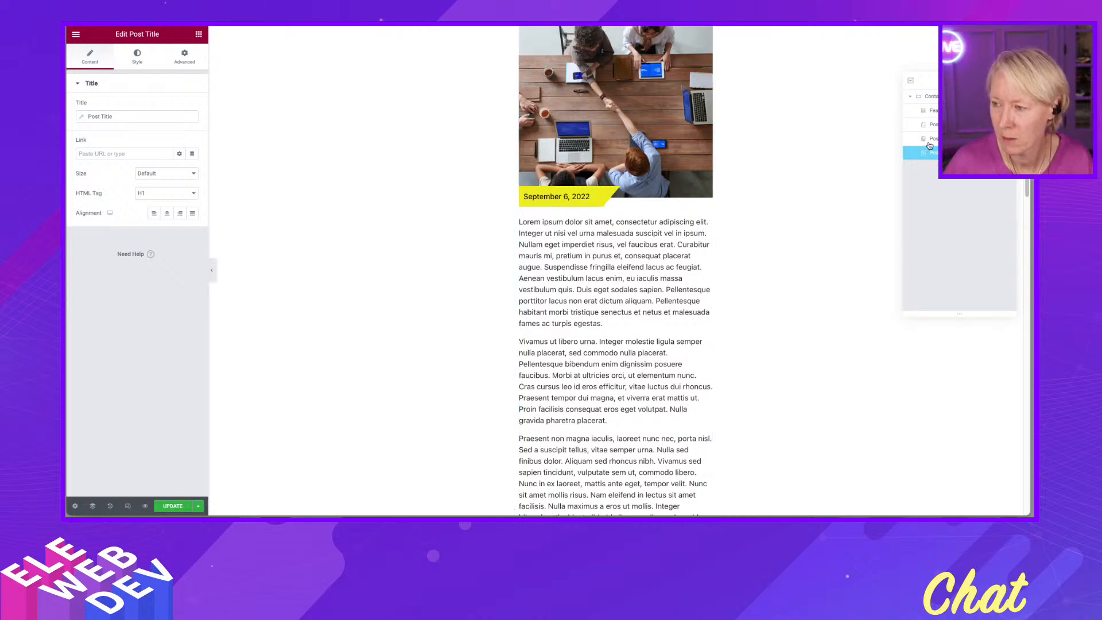
pyautogui.scroll(-5, 641, 273)
pyautogui.scroll(-10, 641, 273)
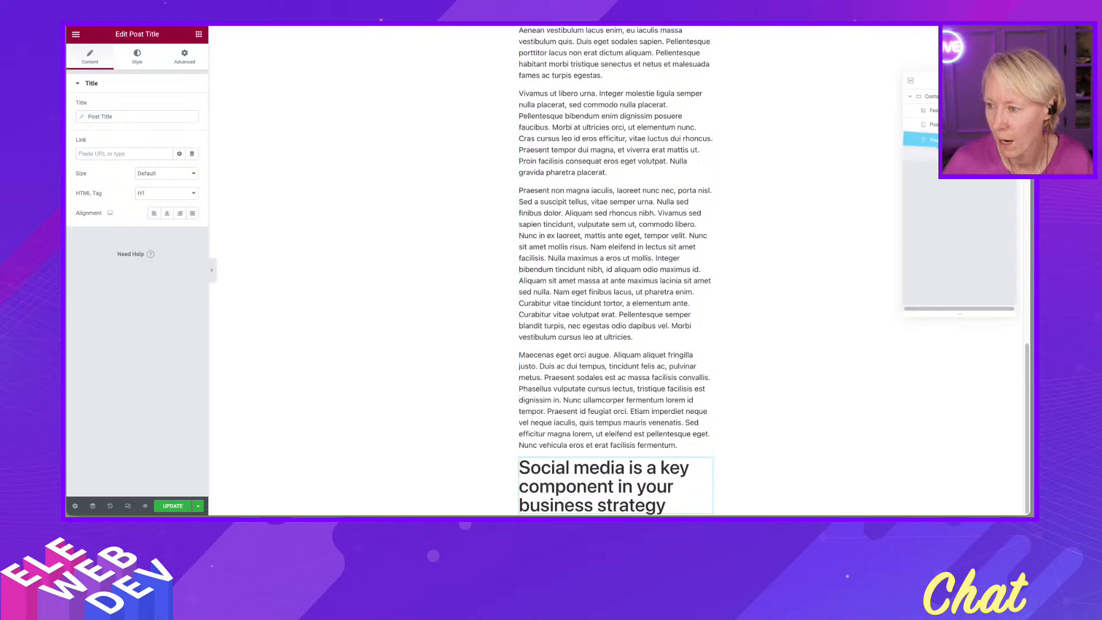
pyautogui.scroll(1, 927, 215)
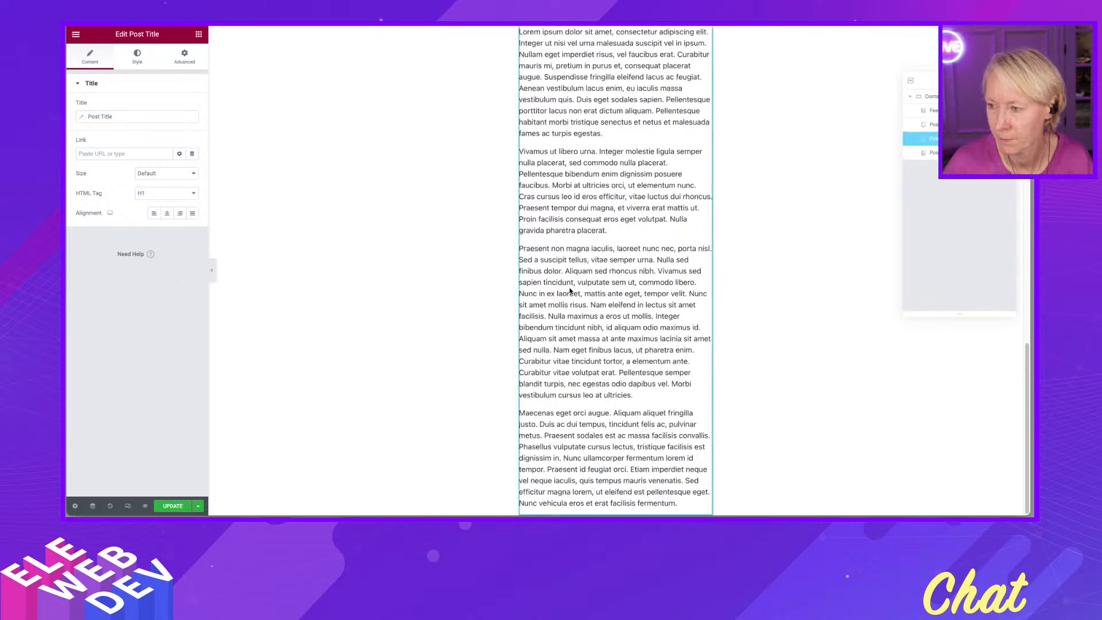
pyautogui.scroll(10, 570, 279)
pyautogui.scroll(2, 570, 279)
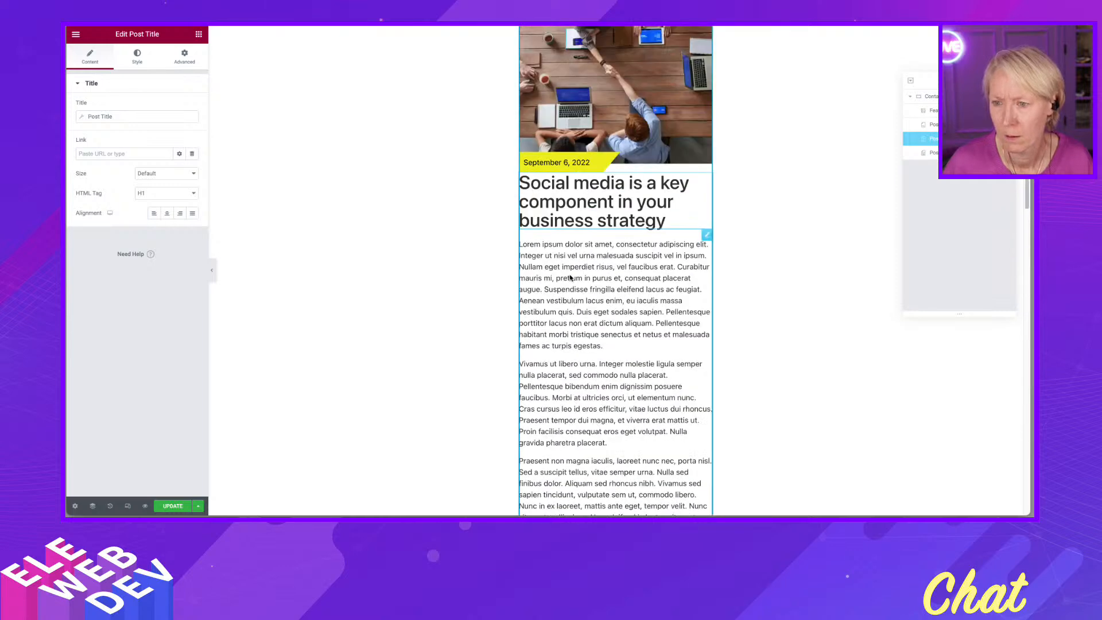
pyautogui.scroll(1, 604, 250)
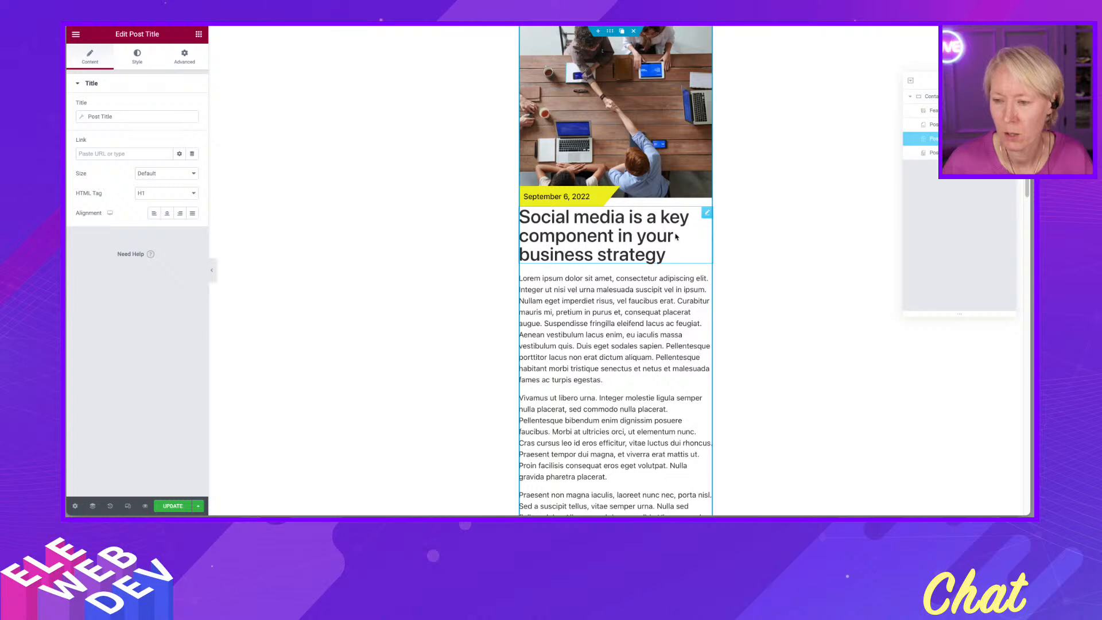
# - Set the Post Title's typography size to 1.8 em and close the typography settings
pyautogui.moveTo(708, 214)
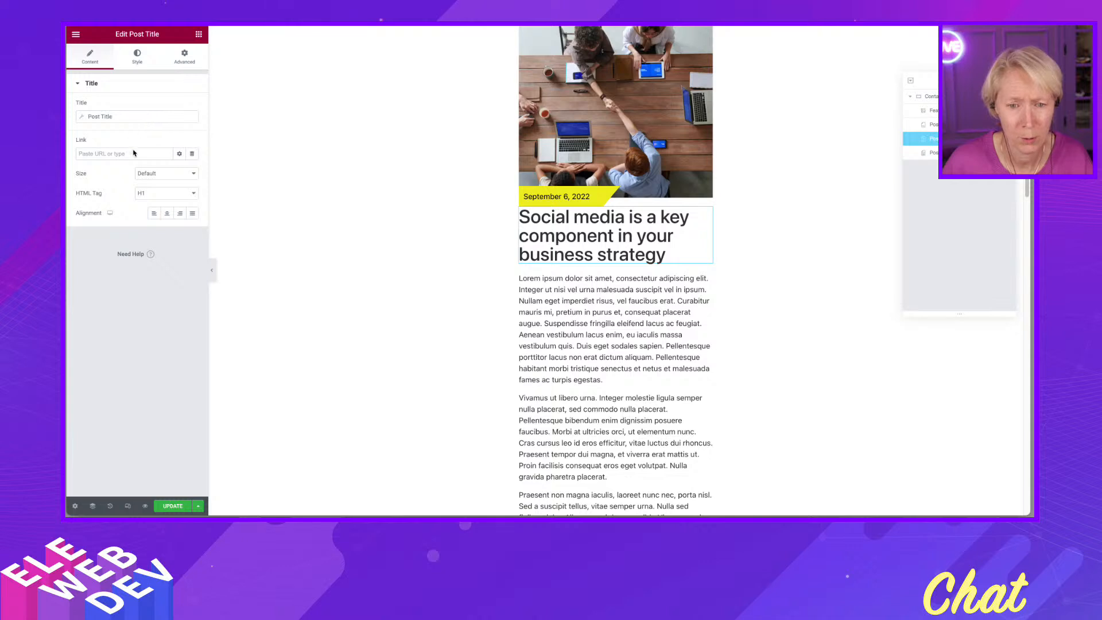
pyautogui.click(148, 64)
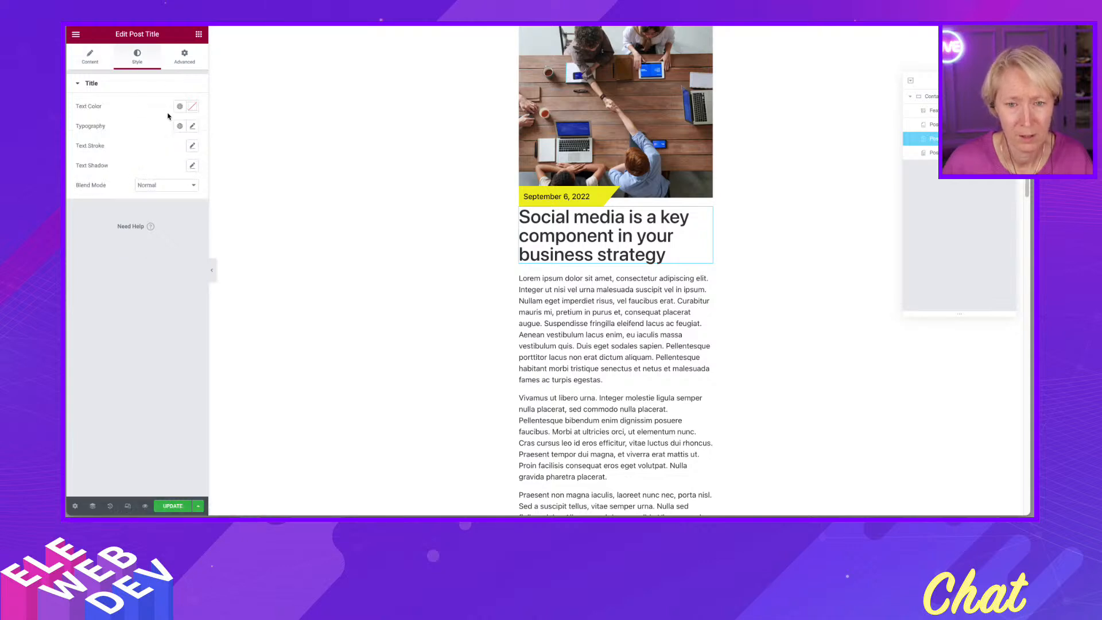
pyautogui.click(192, 126)
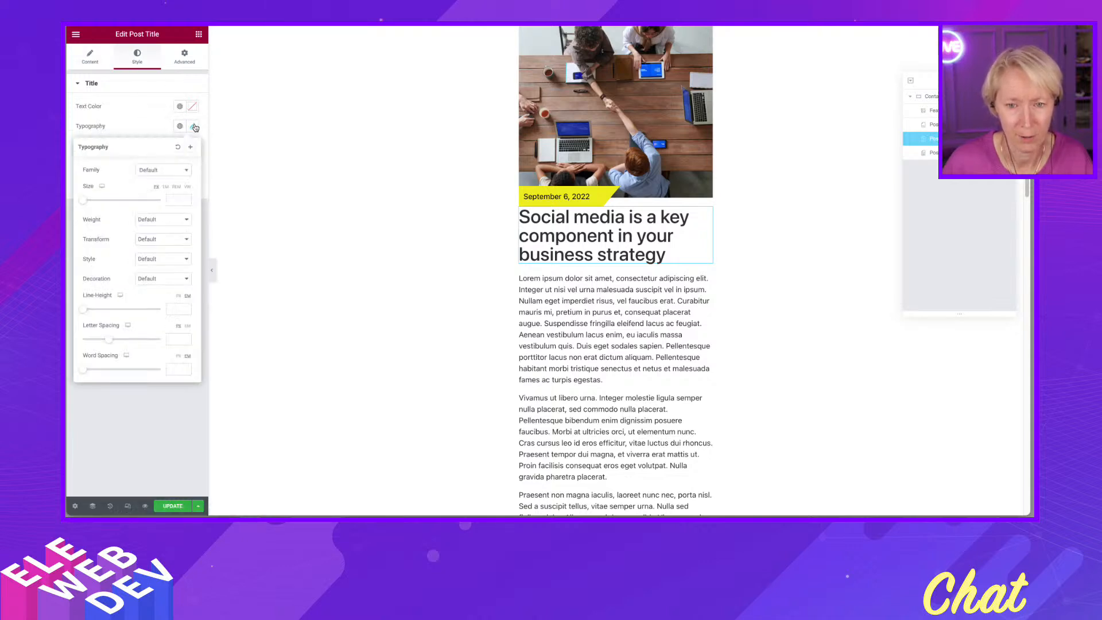
pyautogui.click(176, 187)
pyautogui.click(177, 201)
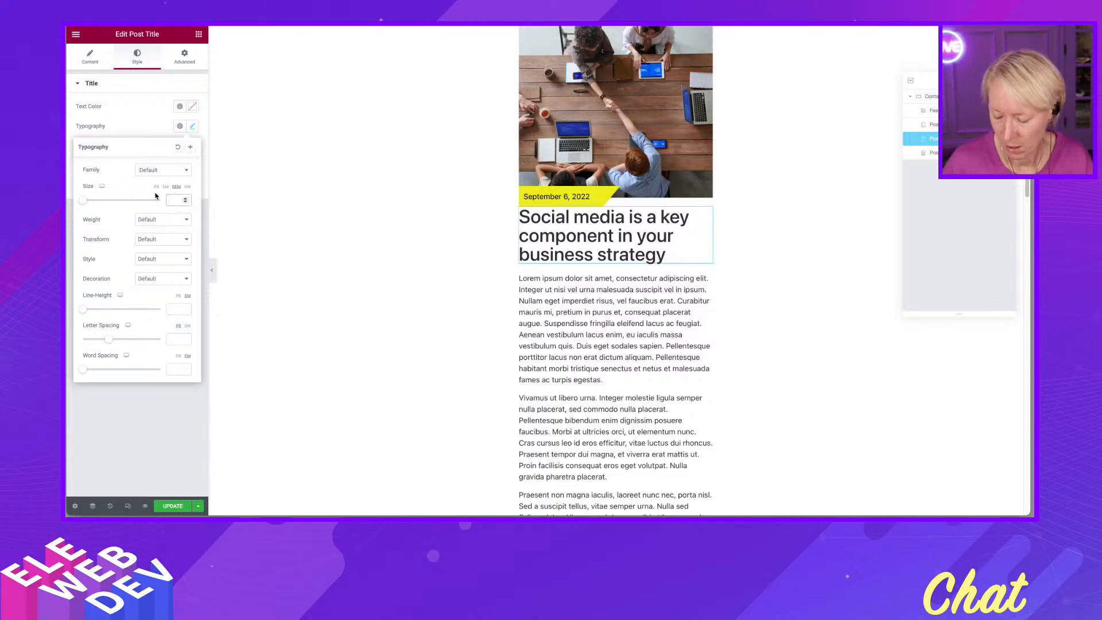
pyautogui.write('1.5')
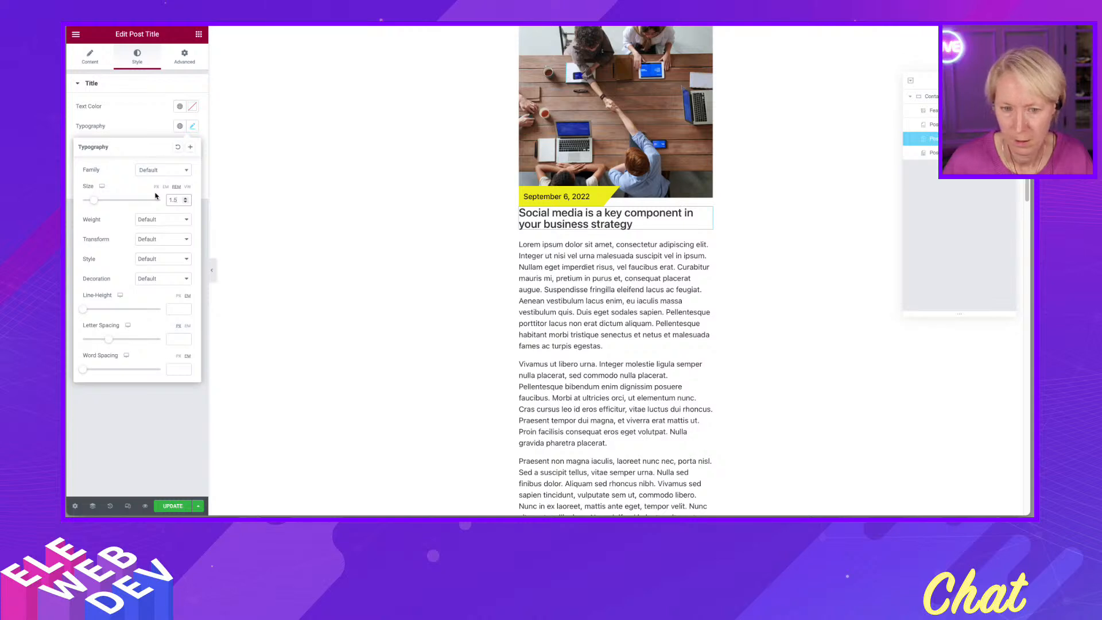
pyautogui.press('BackSpace')
pyautogui.write('8')
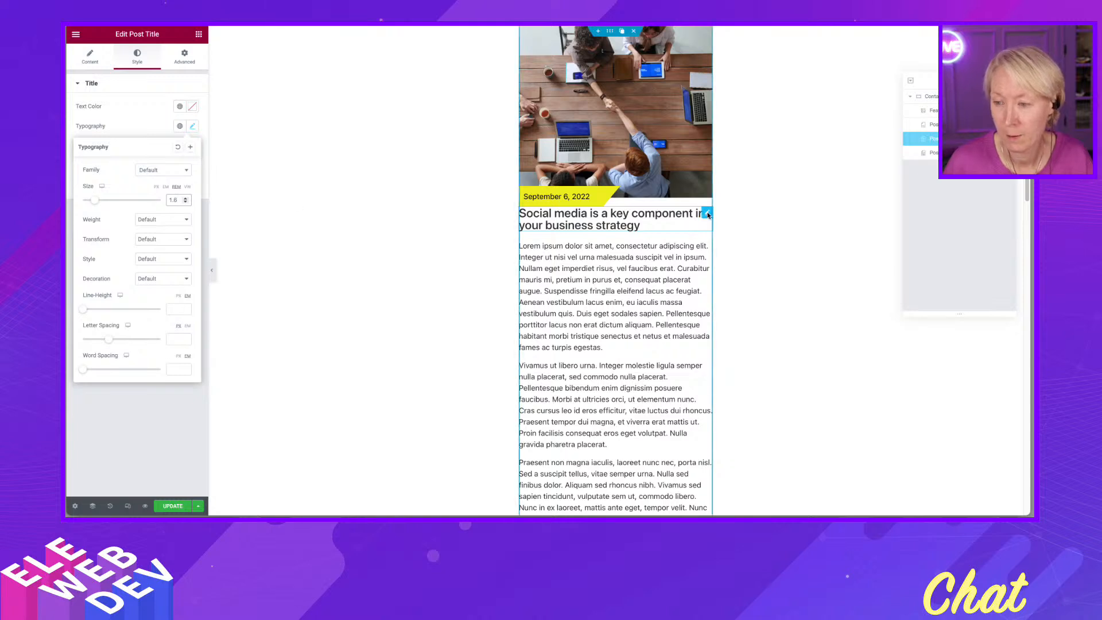
pyautogui.rightClick(709, 214)
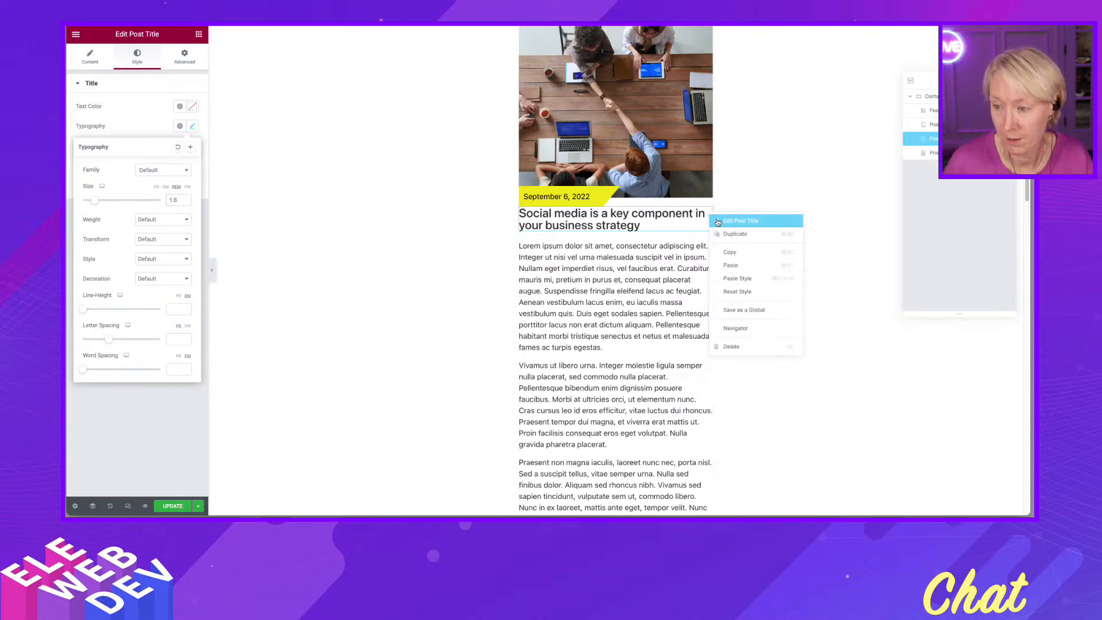
pyautogui.click(753, 222)
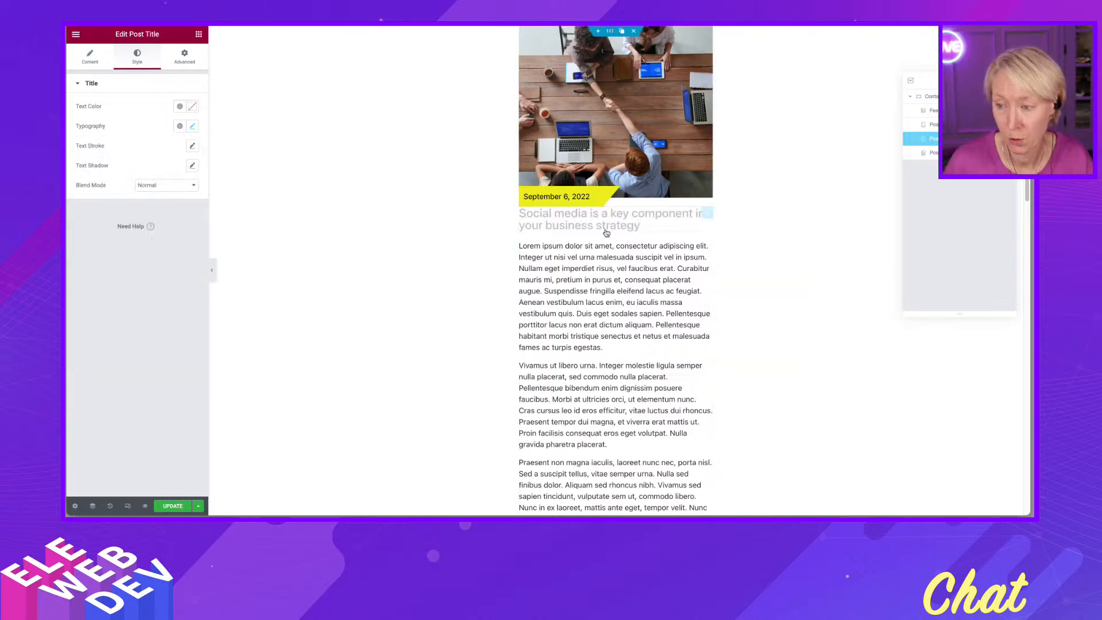
# - Set the Post Title's top margin to 20 with the margin values unlinked, and update the template
pyautogui.click(185, 56)
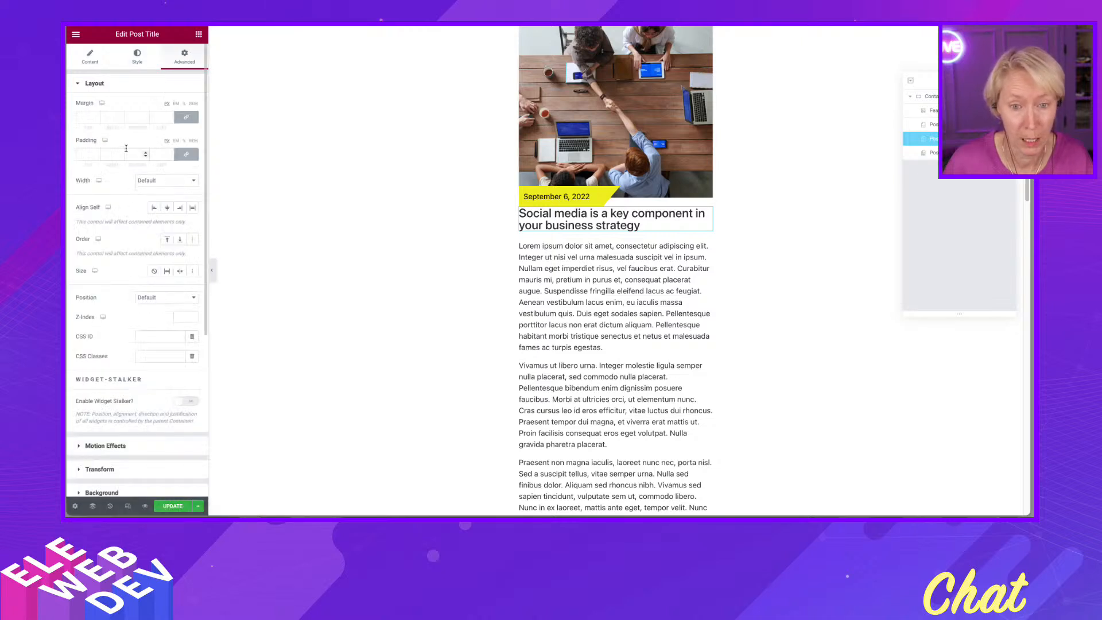
pyautogui.click(96, 116)
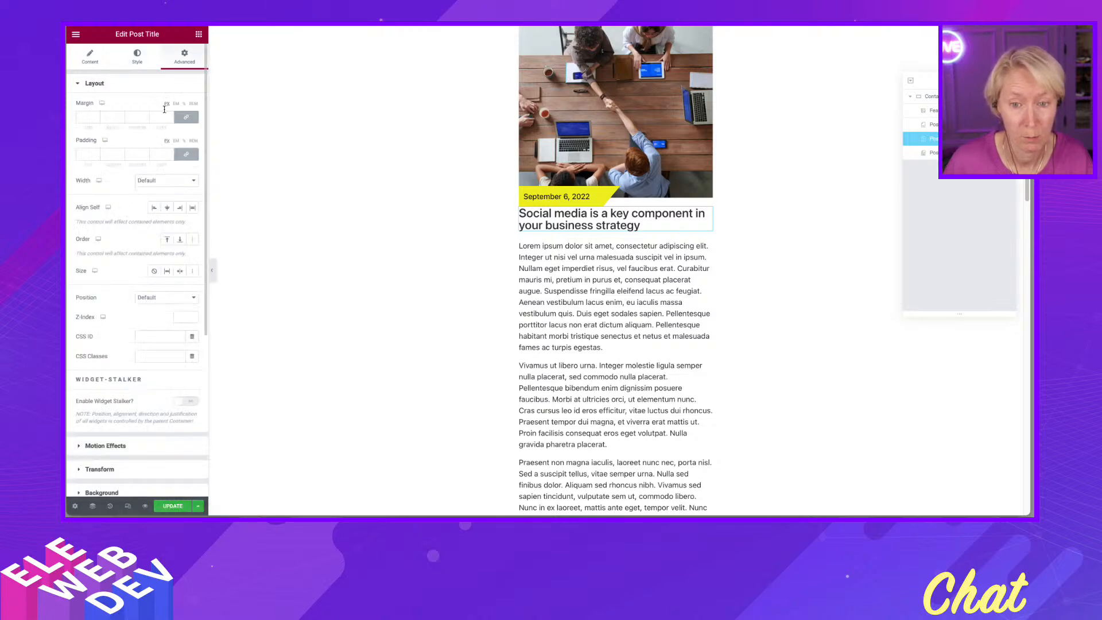
pyautogui.click(186, 117)
pyautogui.doubleClick(85, 118)
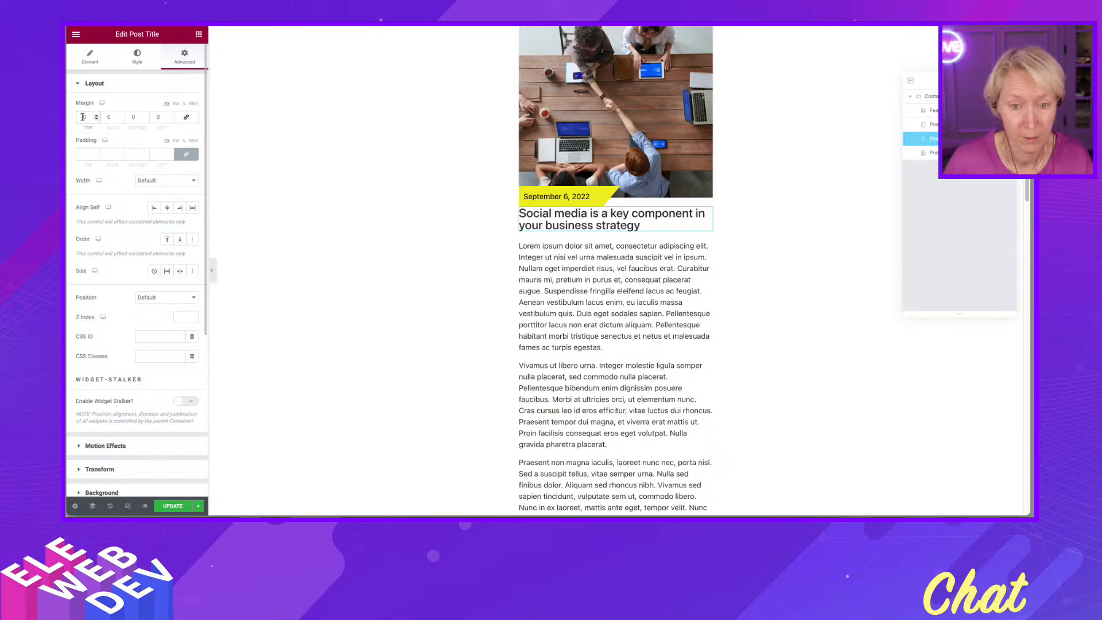
pyautogui.write('20')
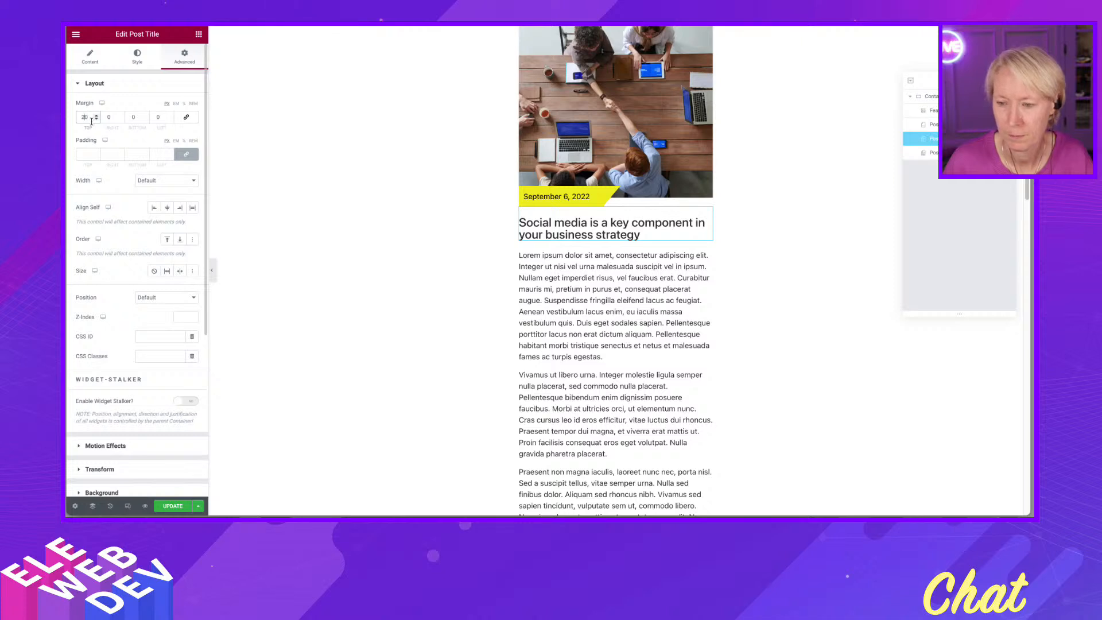
pyautogui.click(169, 507)
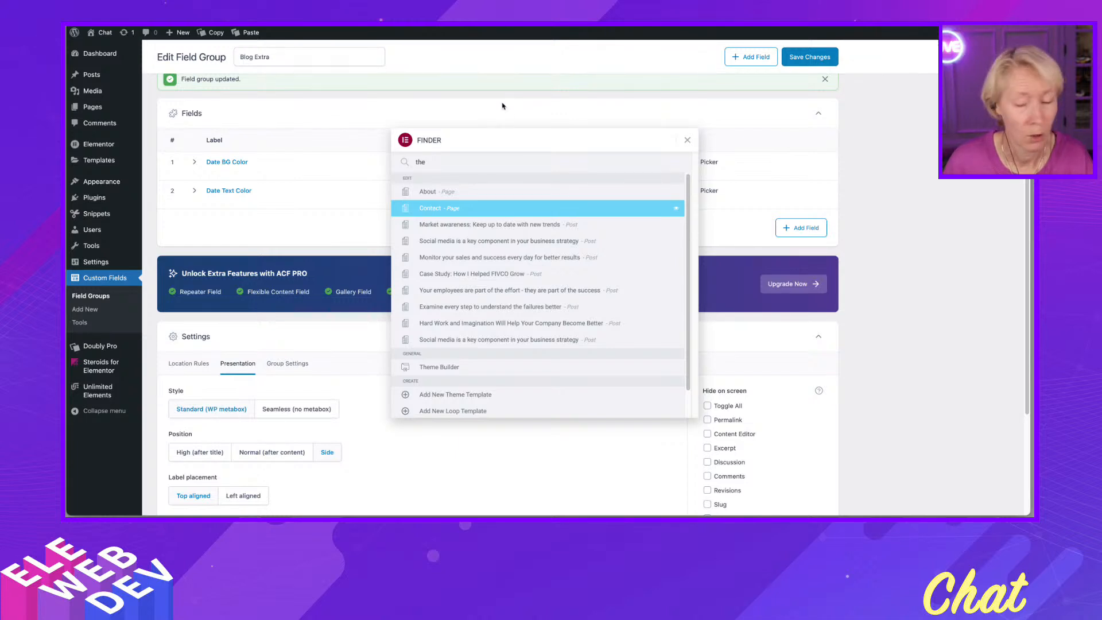
# - Switch between browser tabs and reload the front-end page to check the loop grid output
pyautogui.click(875, 167)
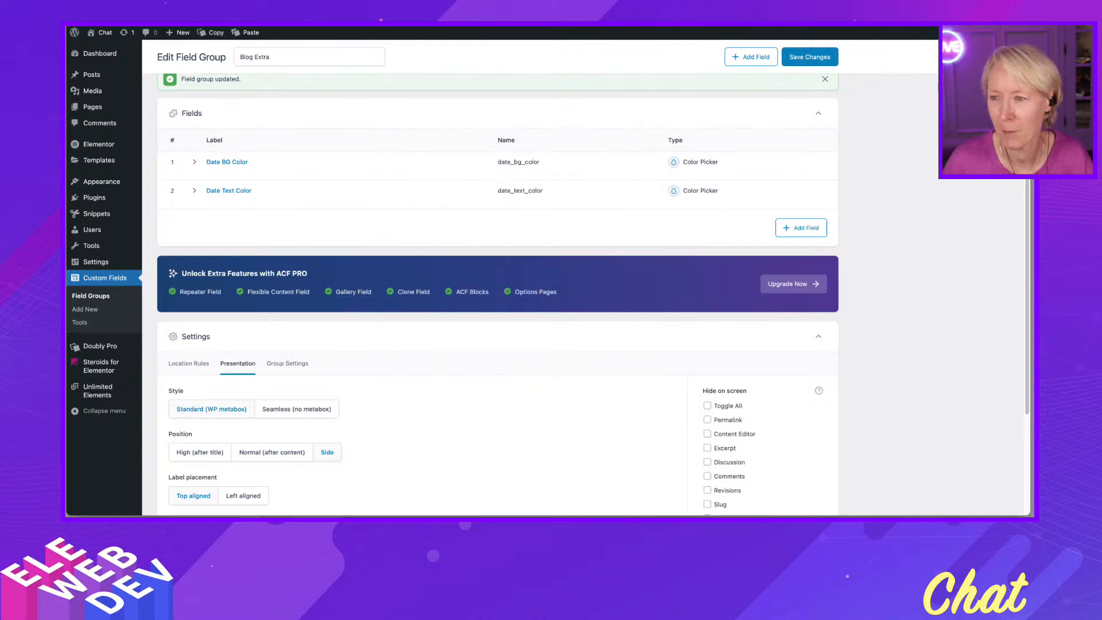
pyautogui.hotkey('ctrl', 'Tab')
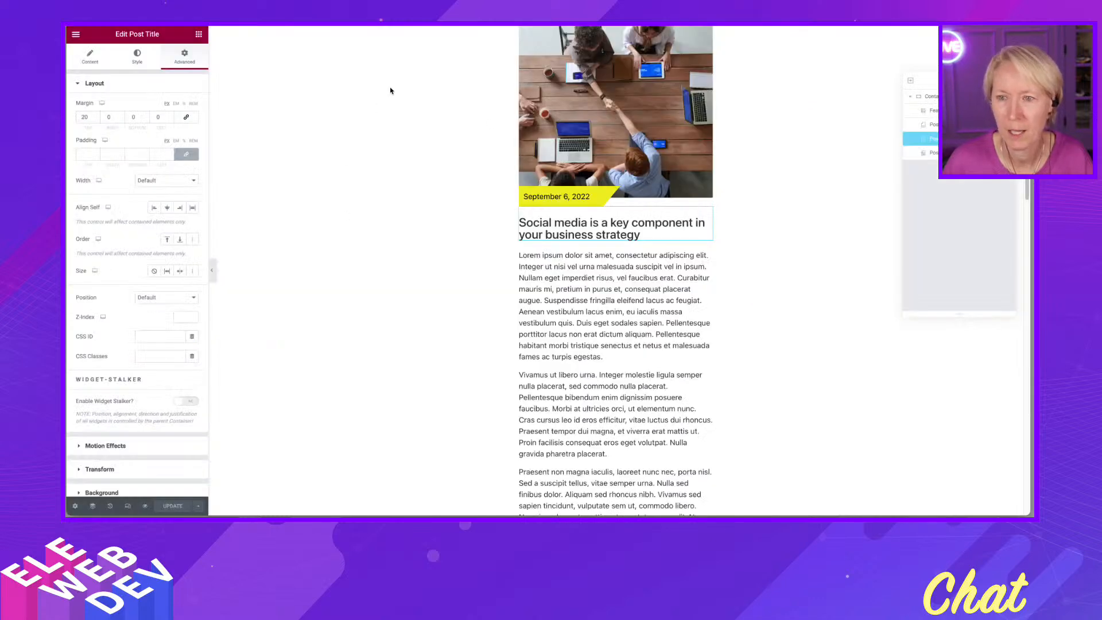
pyautogui.hotkey('ctrl', 'Tab')
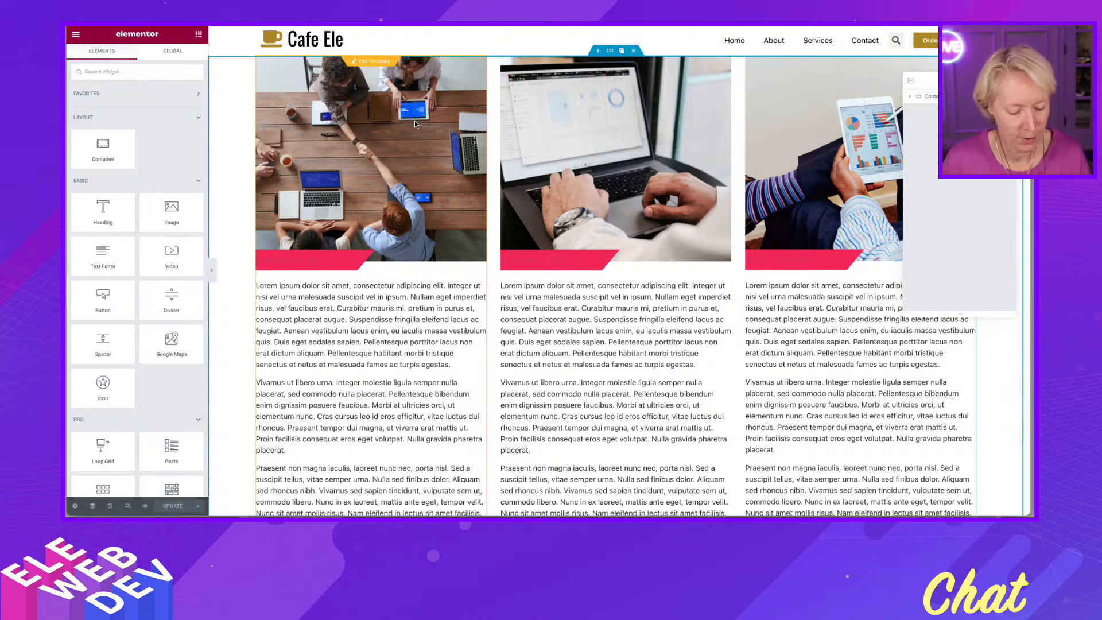
pyautogui.press('super+r')
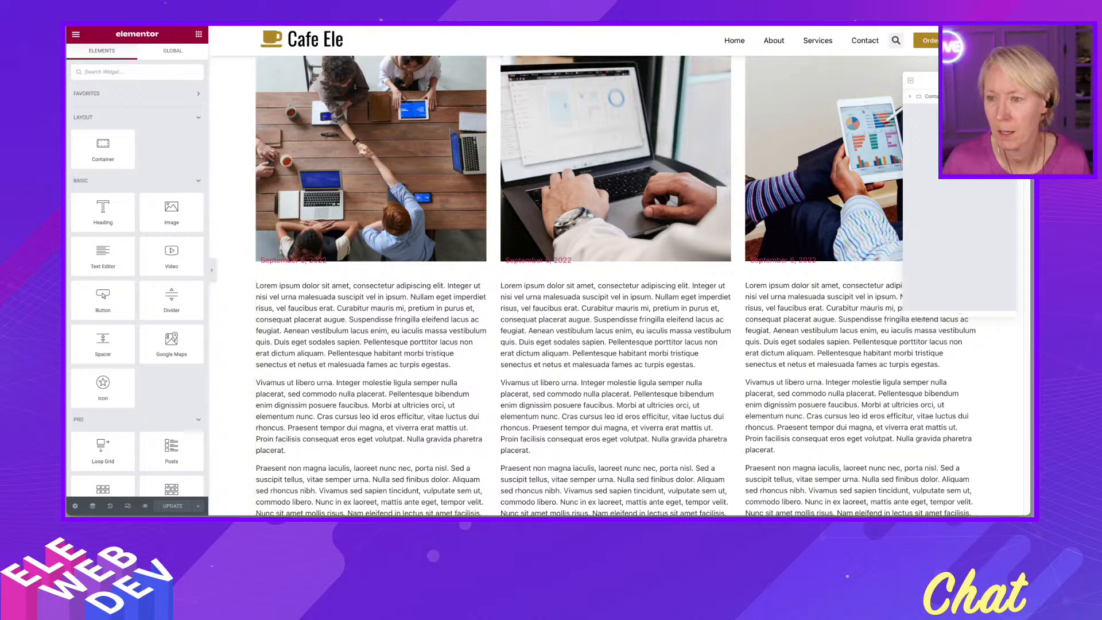
pyautogui.hotkey('ctrl', 'Tab')
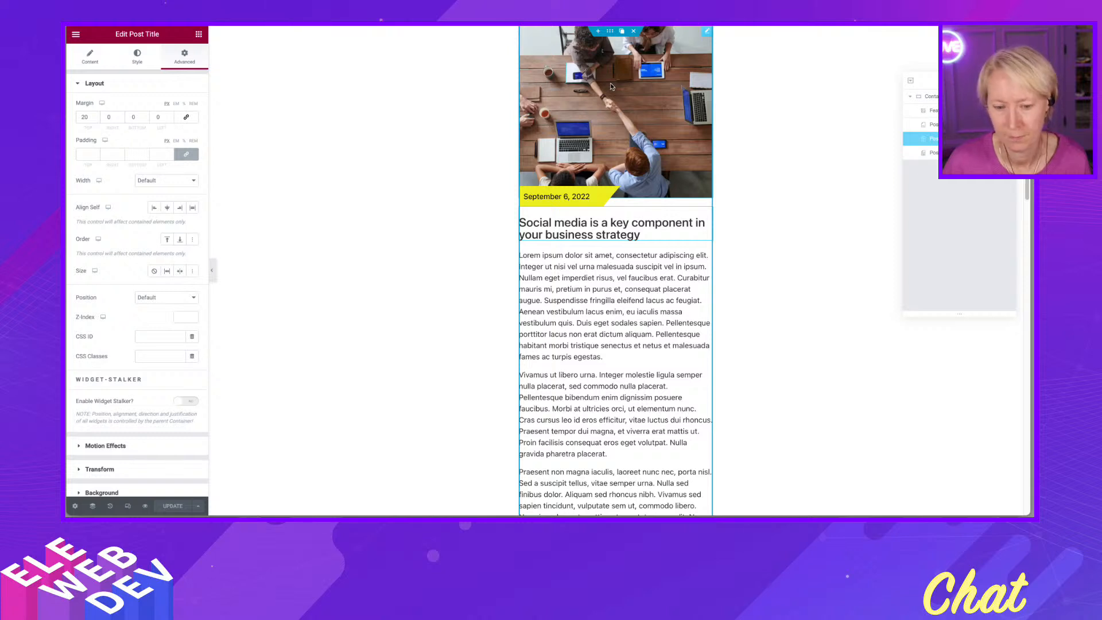
pyautogui.moveTo(550, 514)
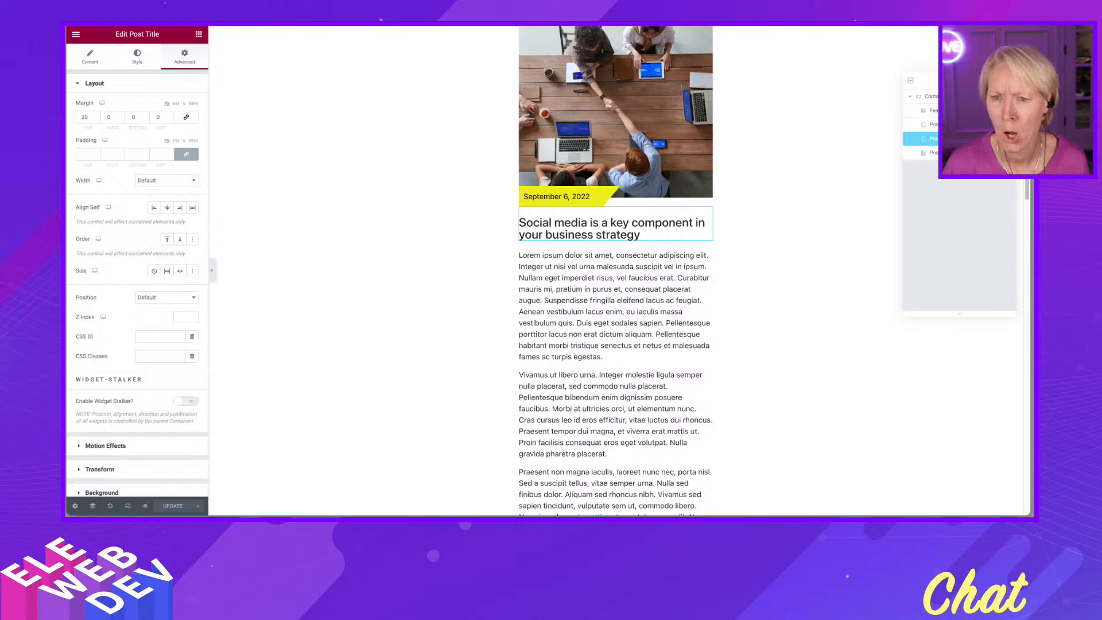
pyautogui.click(406, 319)
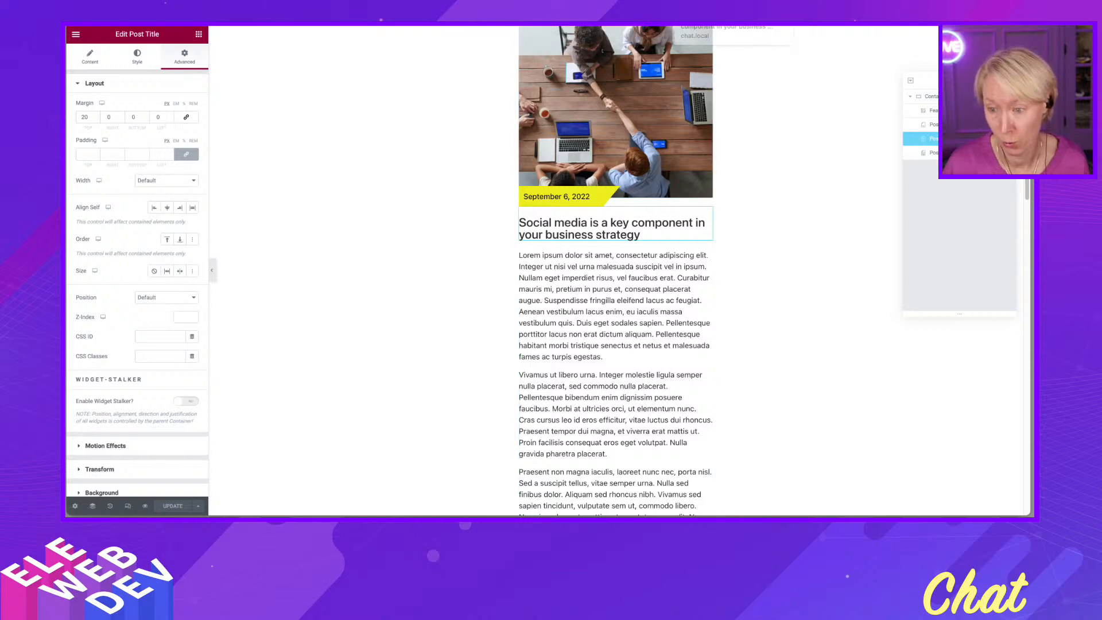
pyautogui.click(711, 25)
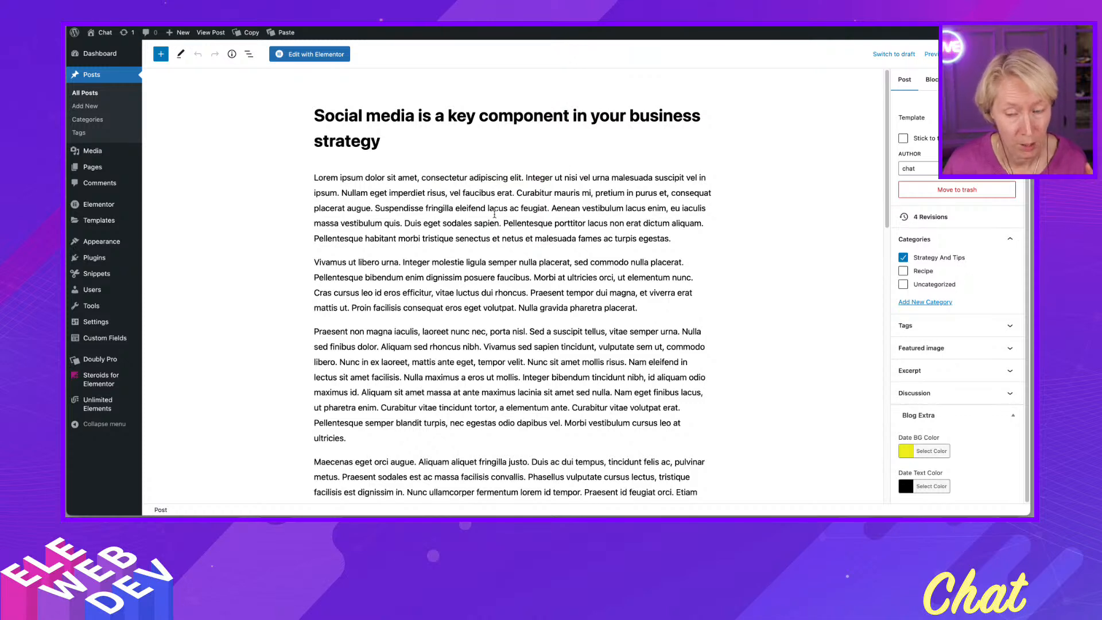
# - Set the post's Date BG Color to red and Date Text Color to white, then update the post
pyautogui.click(906, 453)
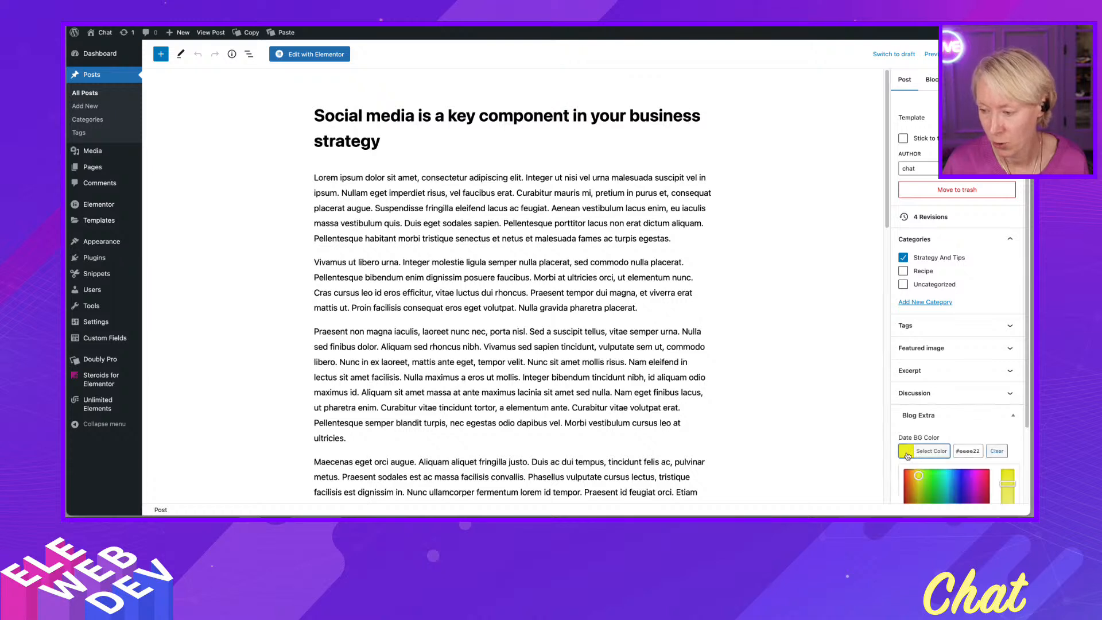
pyautogui.click(912, 473)
pyautogui.moveTo(911, 474); pyautogui.dragTo(899, 481)
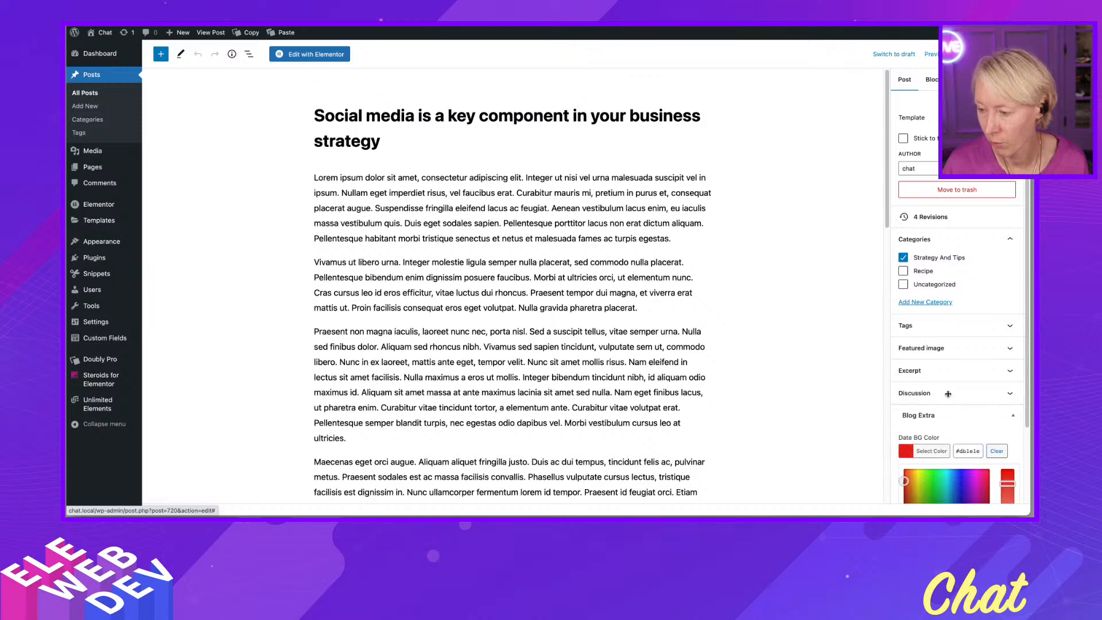
pyautogui.scroll(-3, 972, 430)
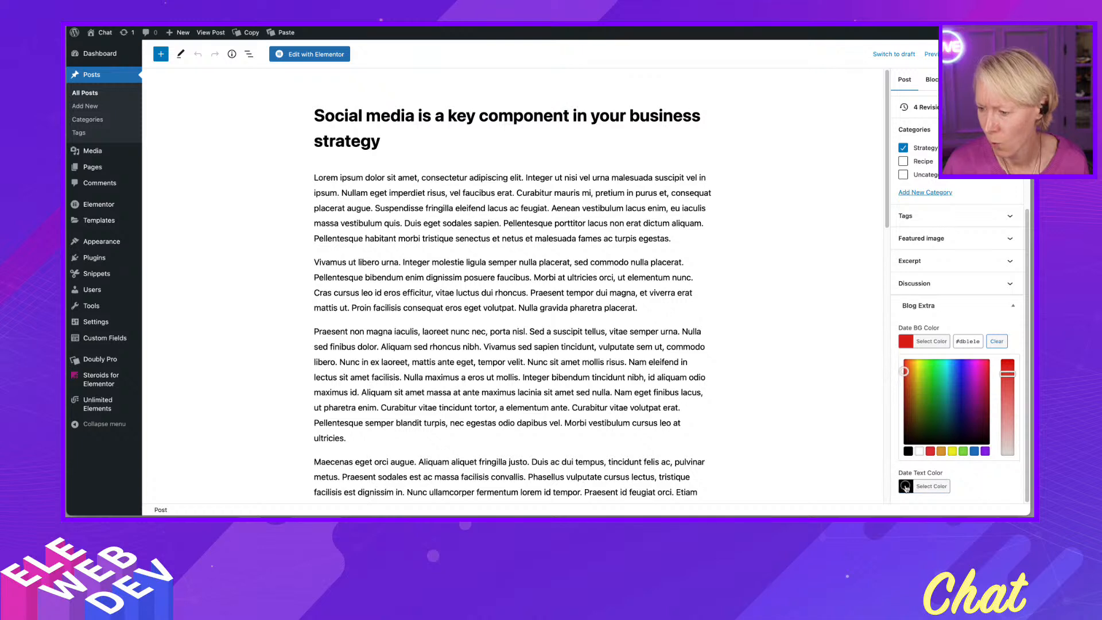
pyautogui.click(905, 486)
pyautogui.click(919, 486)
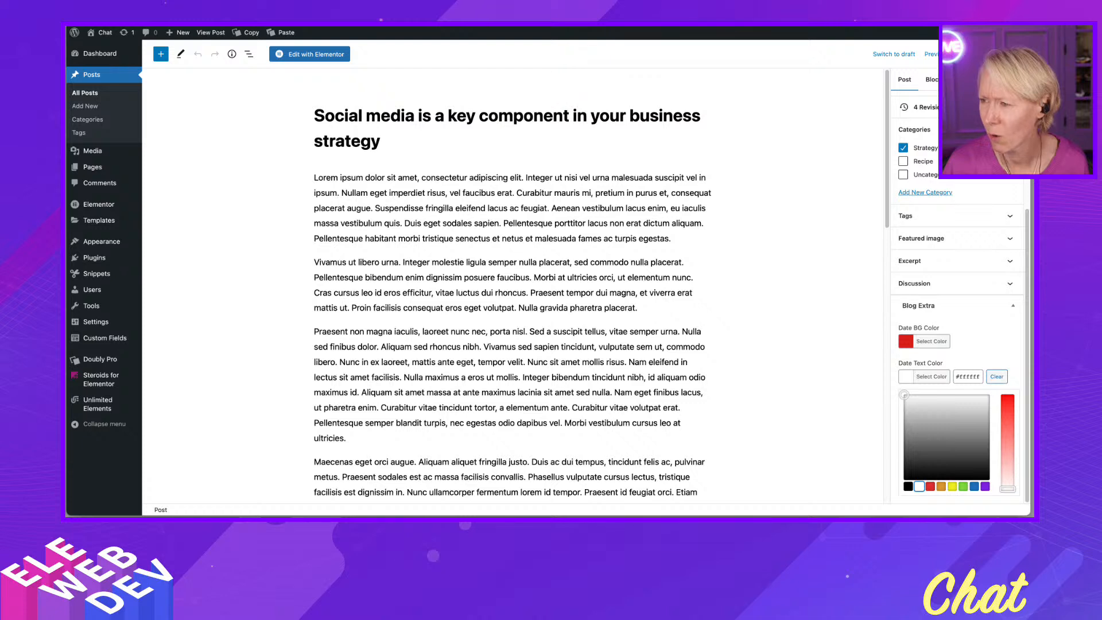
pyautogui.rightClick(973, 54)
pyautogui.click(790, 96)
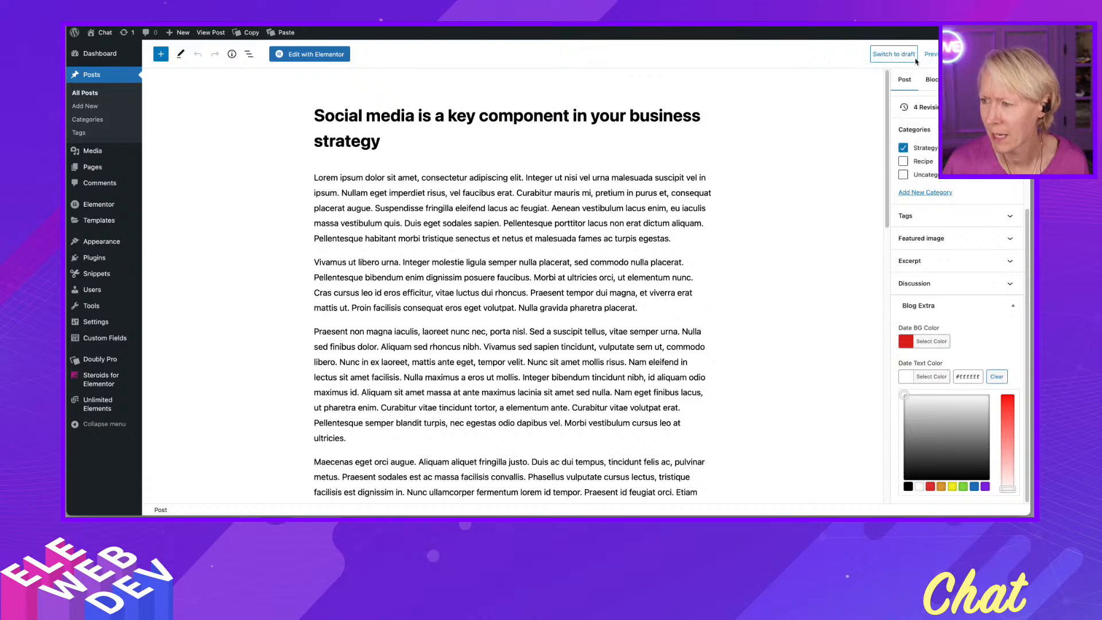
pyautogui.click(972, 54)
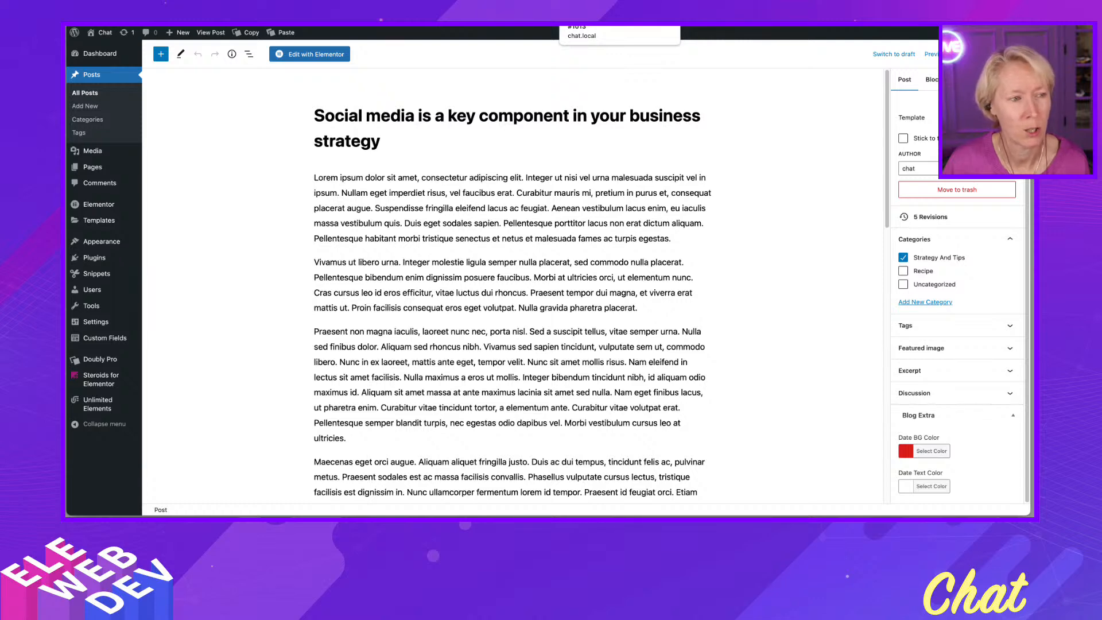
# - Open the loop item template inline on the front-end page and return with Save & Back
pyautogui.click(596, 17)
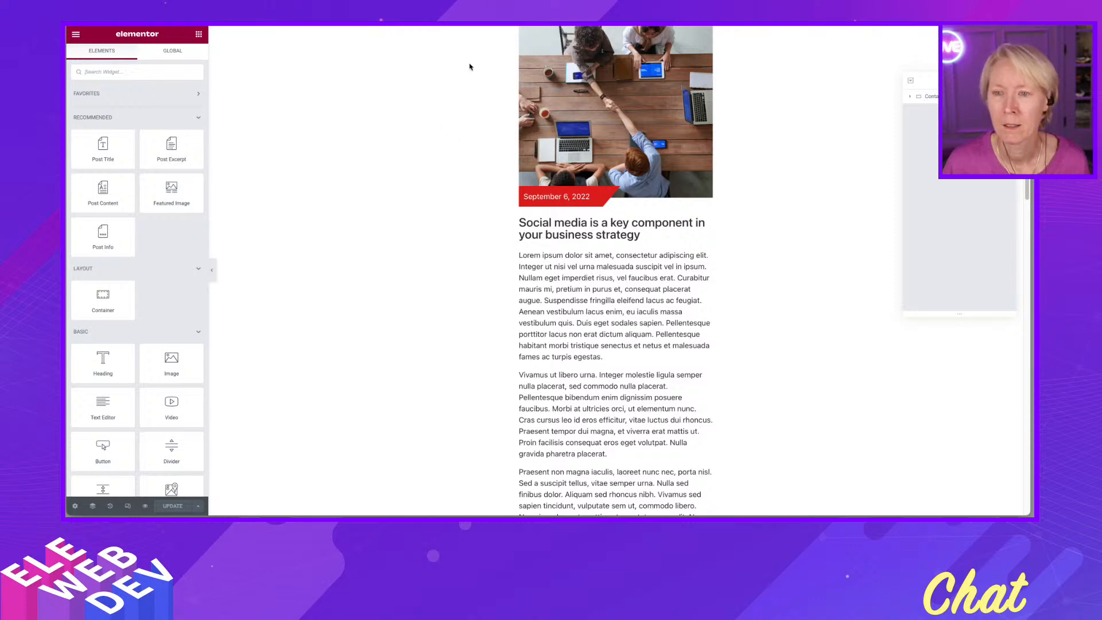
pyautogui.hotkey('ctrl', 'Tab')
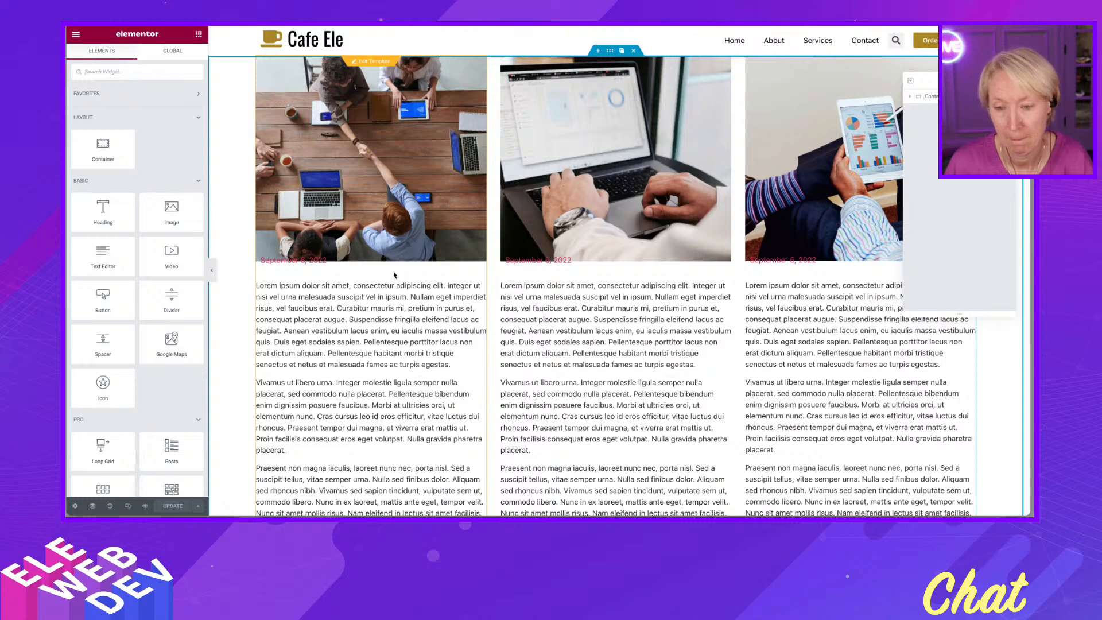
pyautogui.click(372, 62)
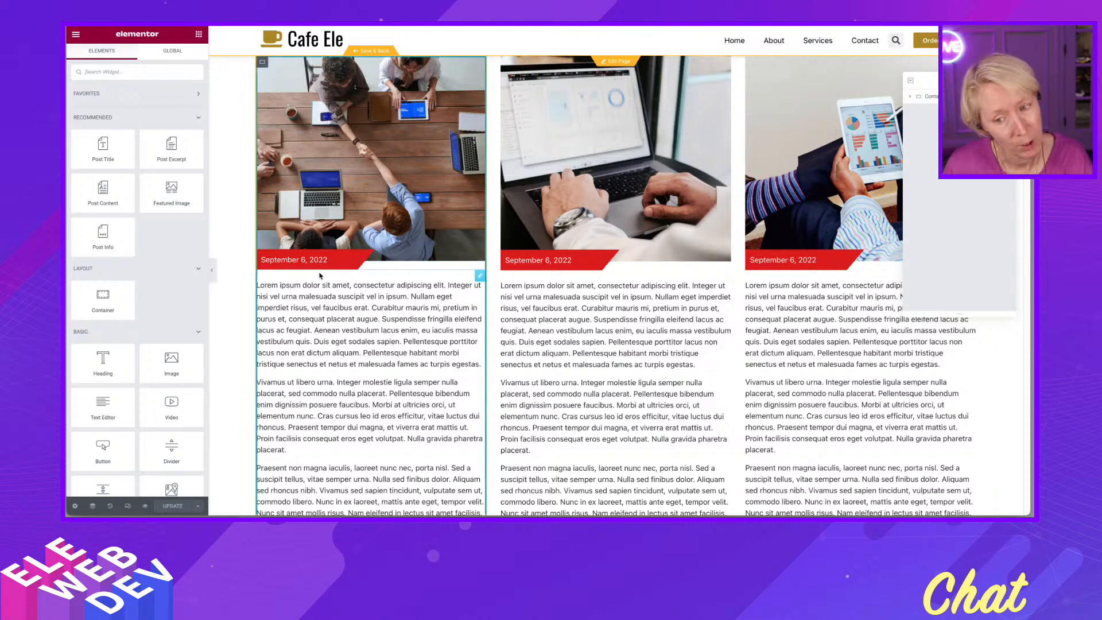
pyautogui.click(371, 53)
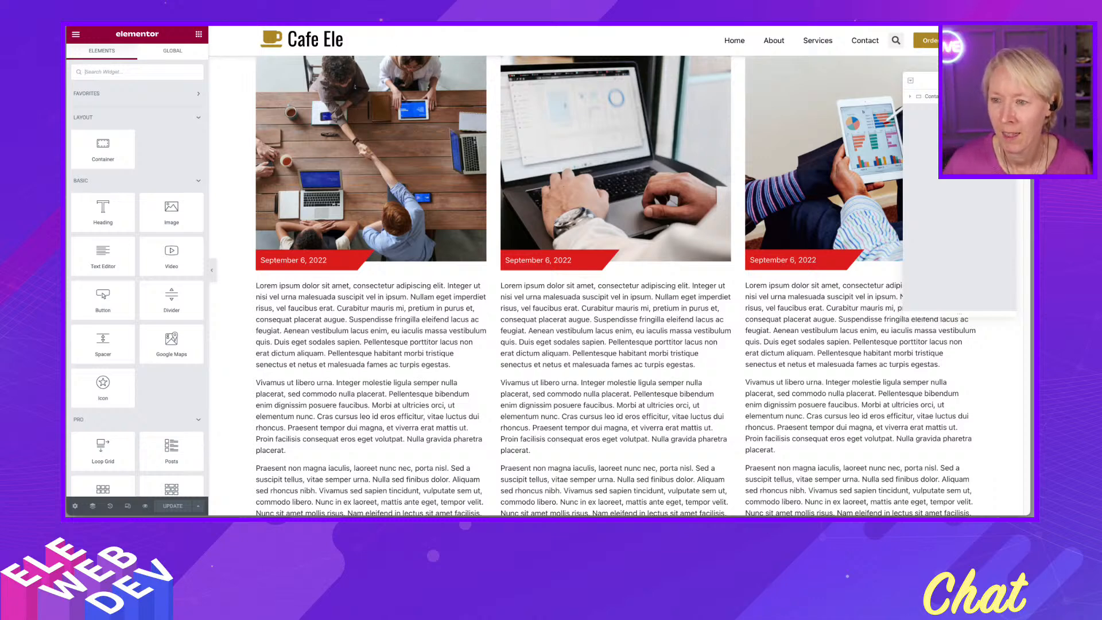
pyautogui.hotkey('ctrl', 'Tab')
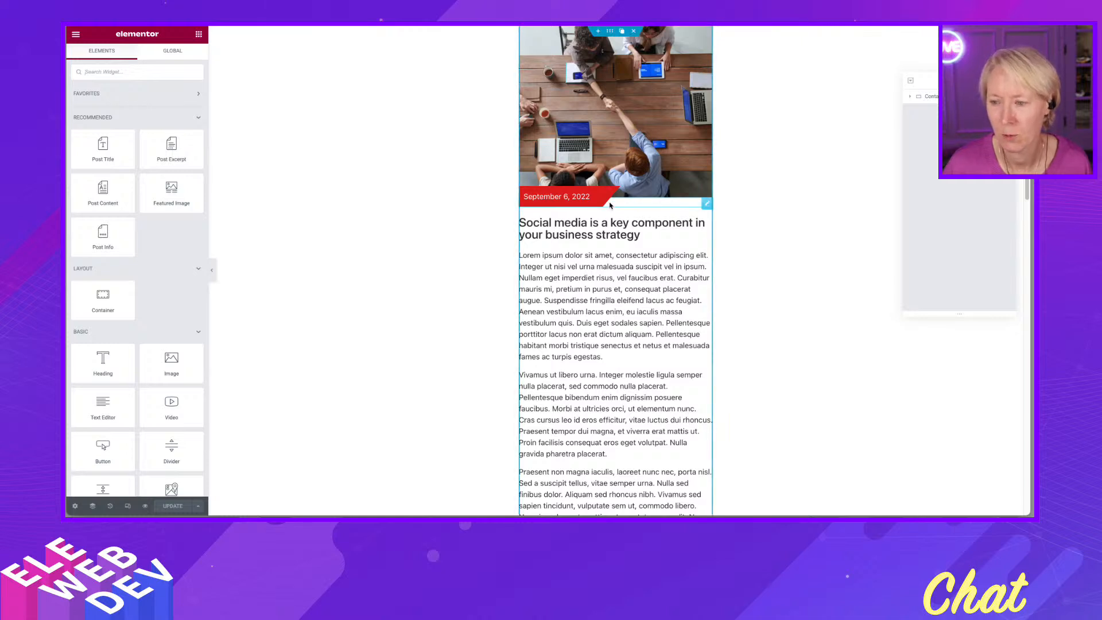
# - Set the Post Info widget's gradient background angle to 230 and update the template
pyautogui.moveTo(709, 205)
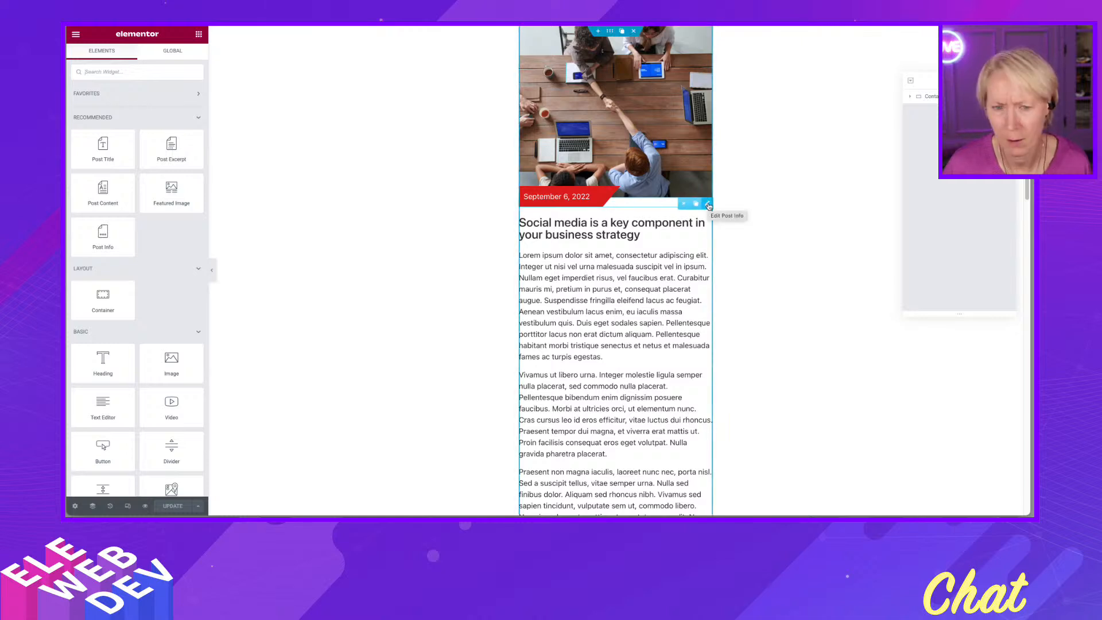
pyautogui.click(708, 206)
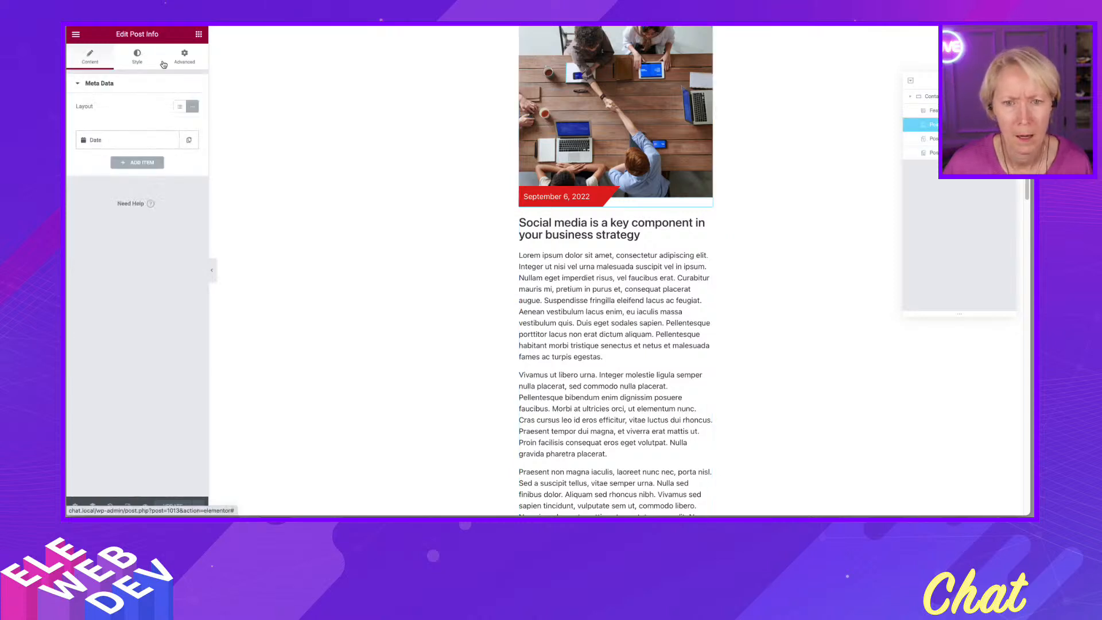
pyautogui.click(137, 58)
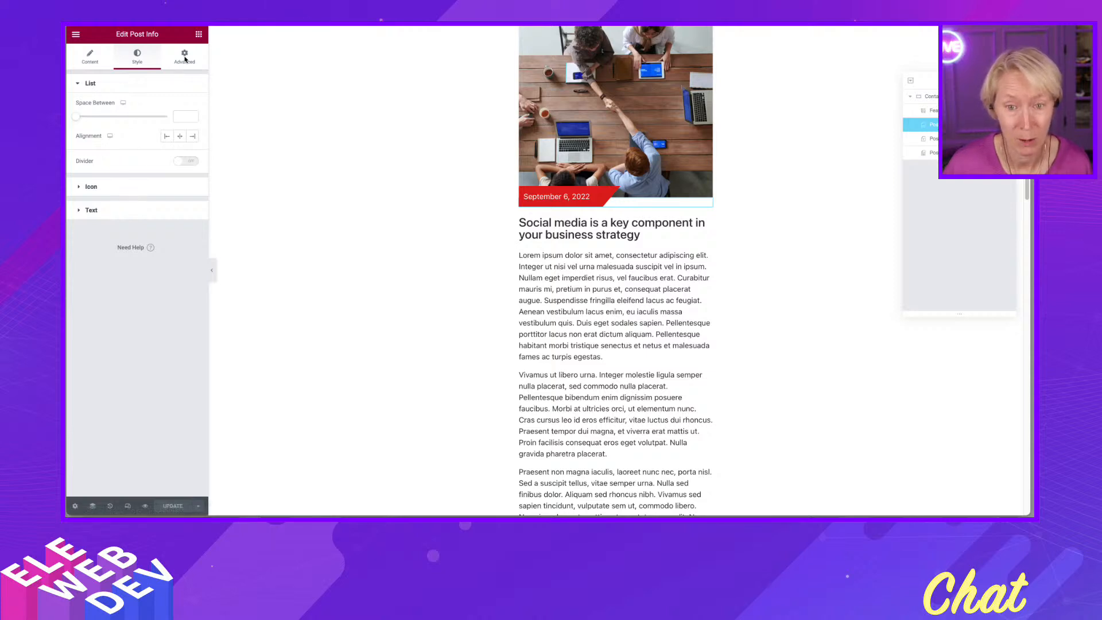
pyautogui.click(184, 56)
pyautogui.scroll(-5, 126, 344)
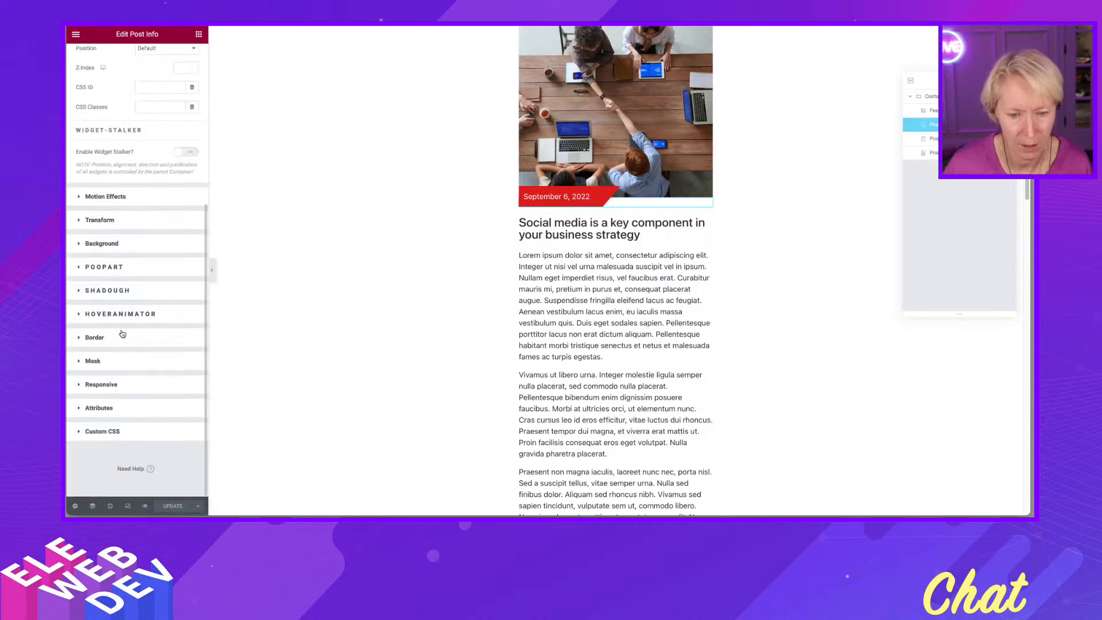
pyautogui.click(127, 243)
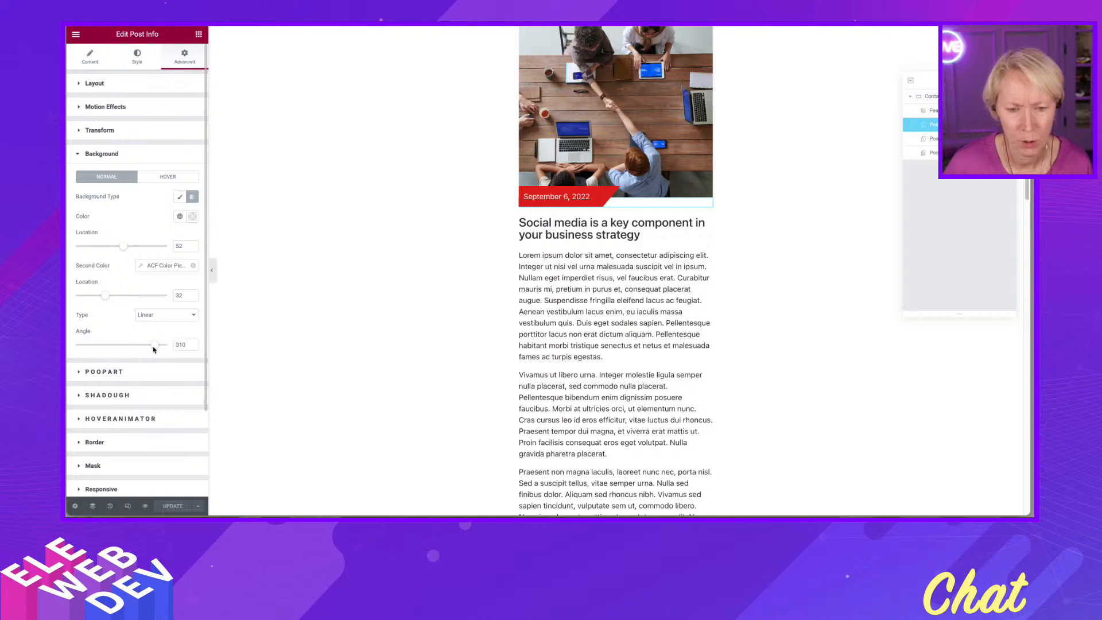
pyautogui.moveTo(156, 348); pyautogui.dragTo(136, 348)
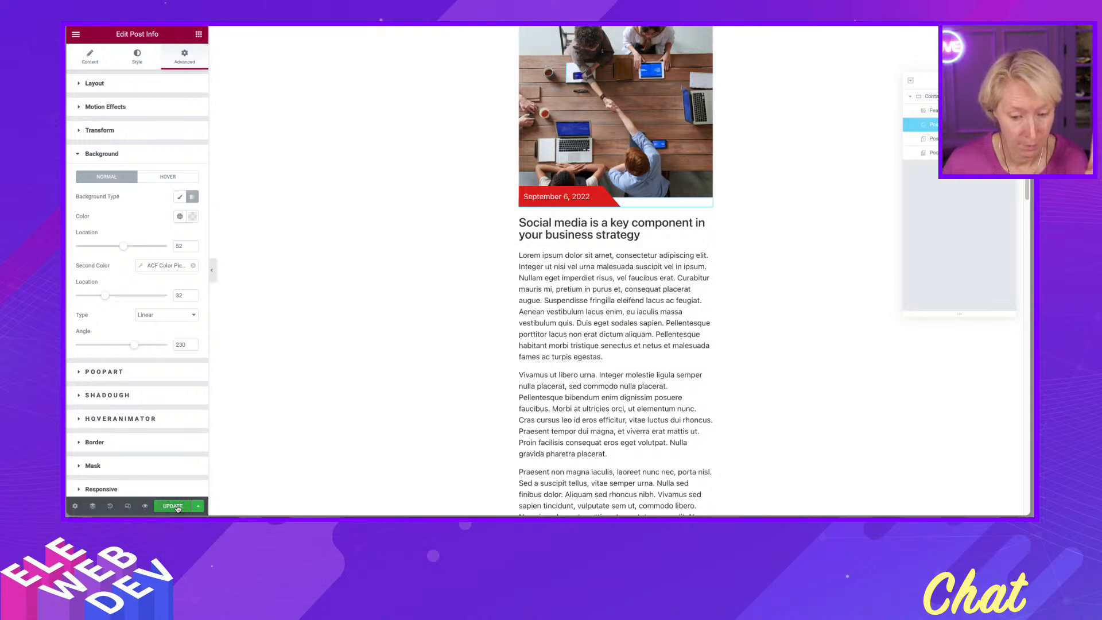
pyautogui.click(174, 506)
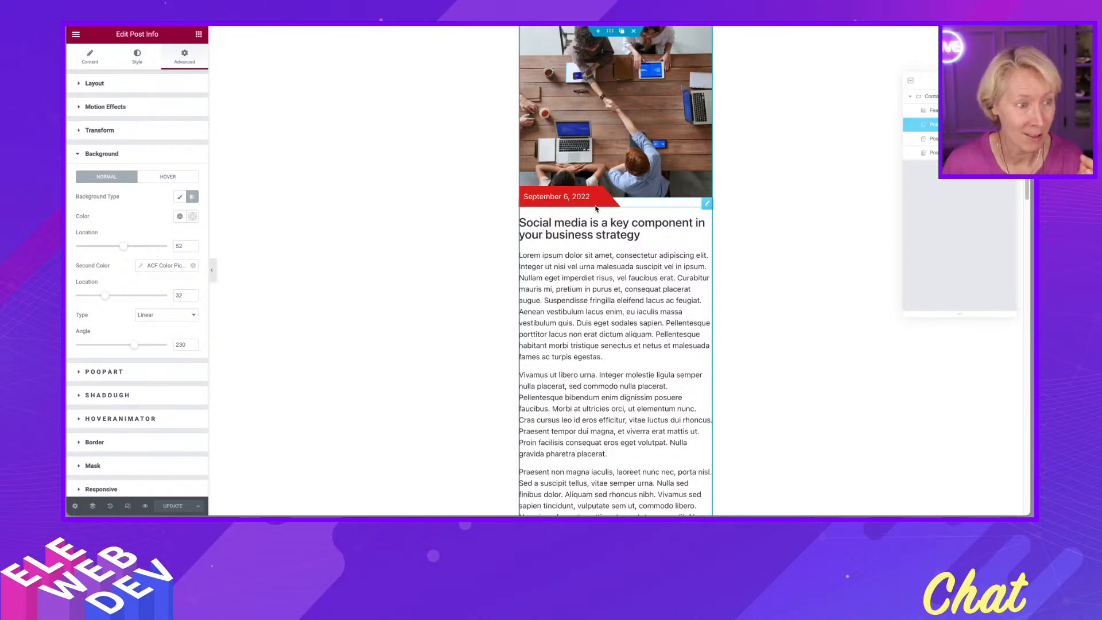
# - Reload the front-end page and open the loop template inline, returning with Save & Back
pyautogui.hotkey('ctrl', 'Tab')
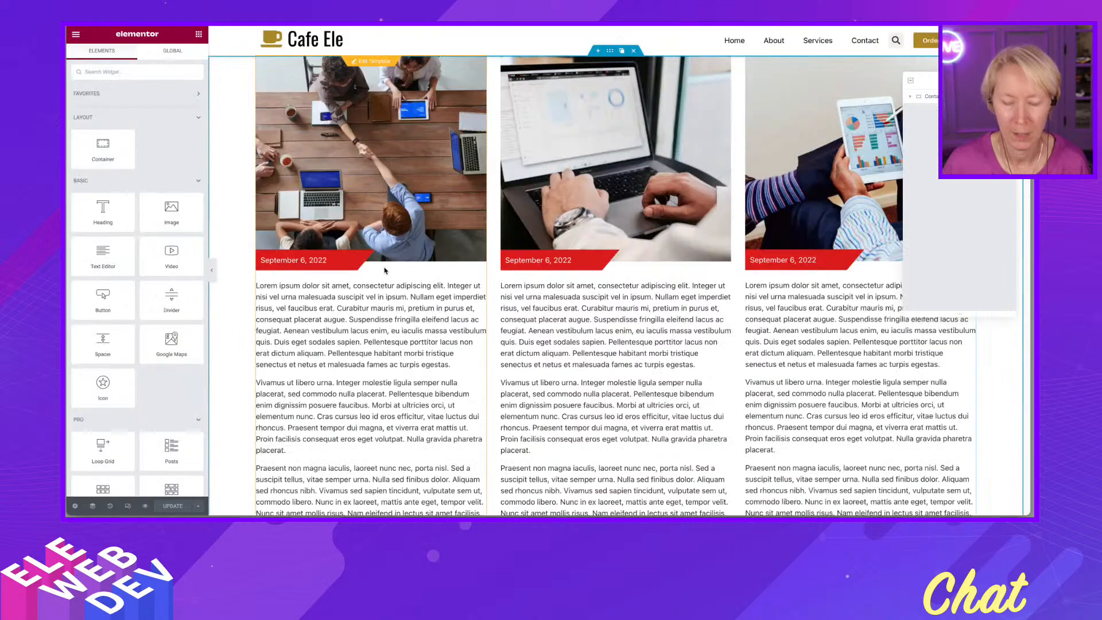
pyautogui.press('super+r')
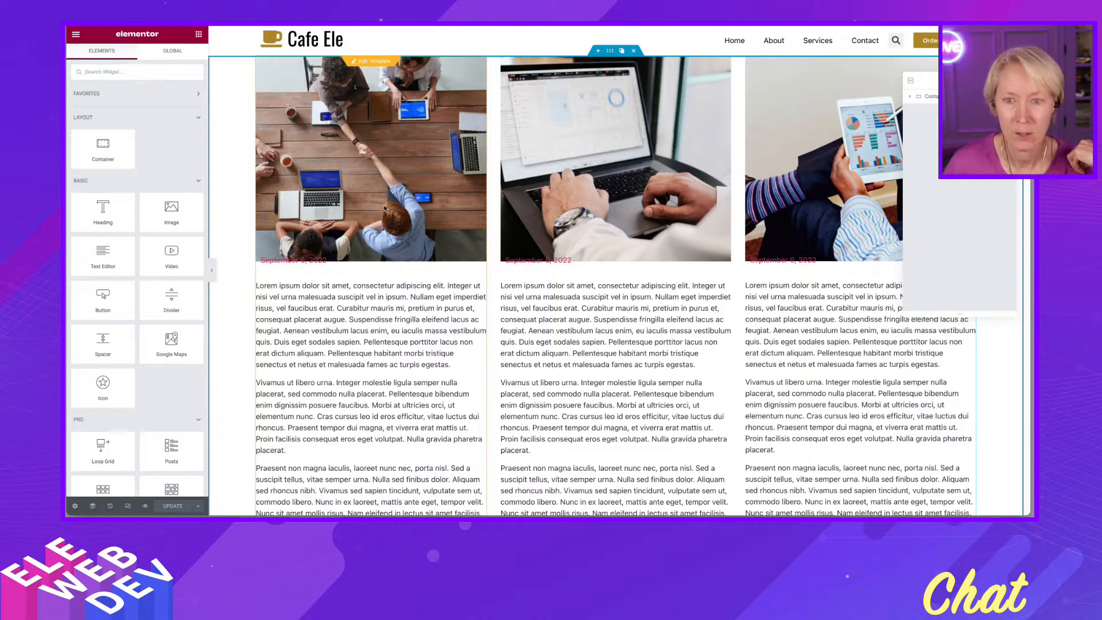
pyautogui.click(374, 62)
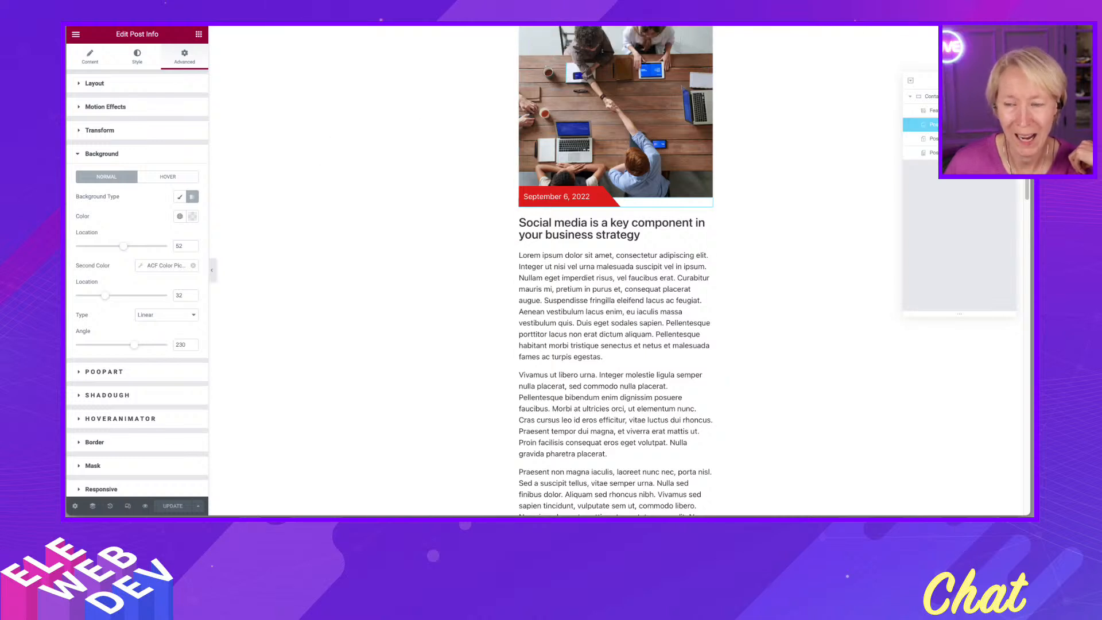
pyautogui.click(367, 24)
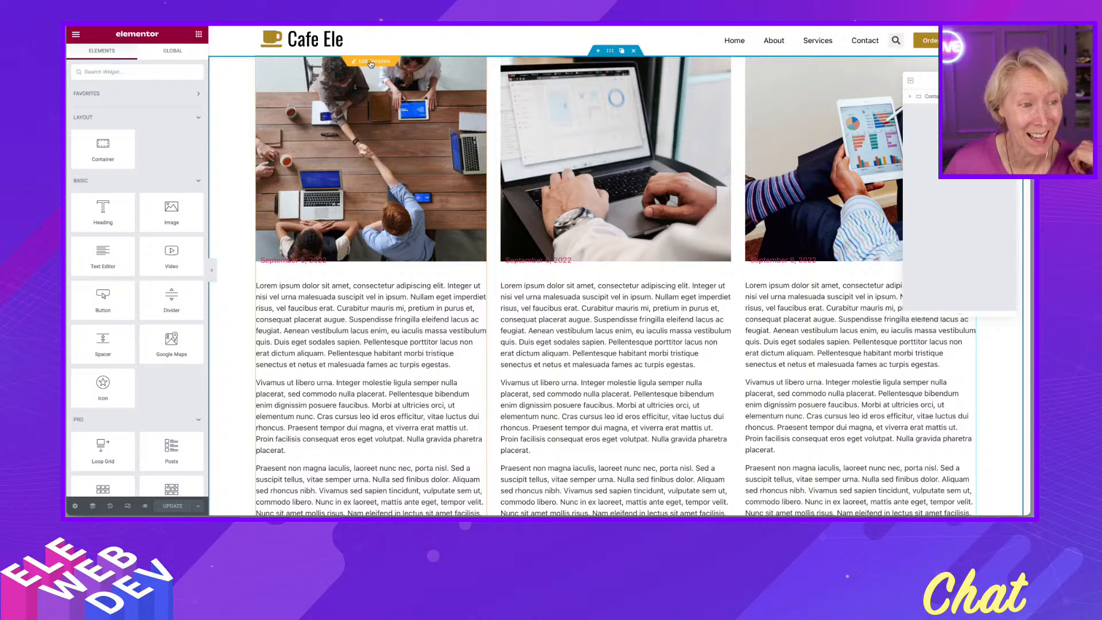
pyautogui.click(370, 62)
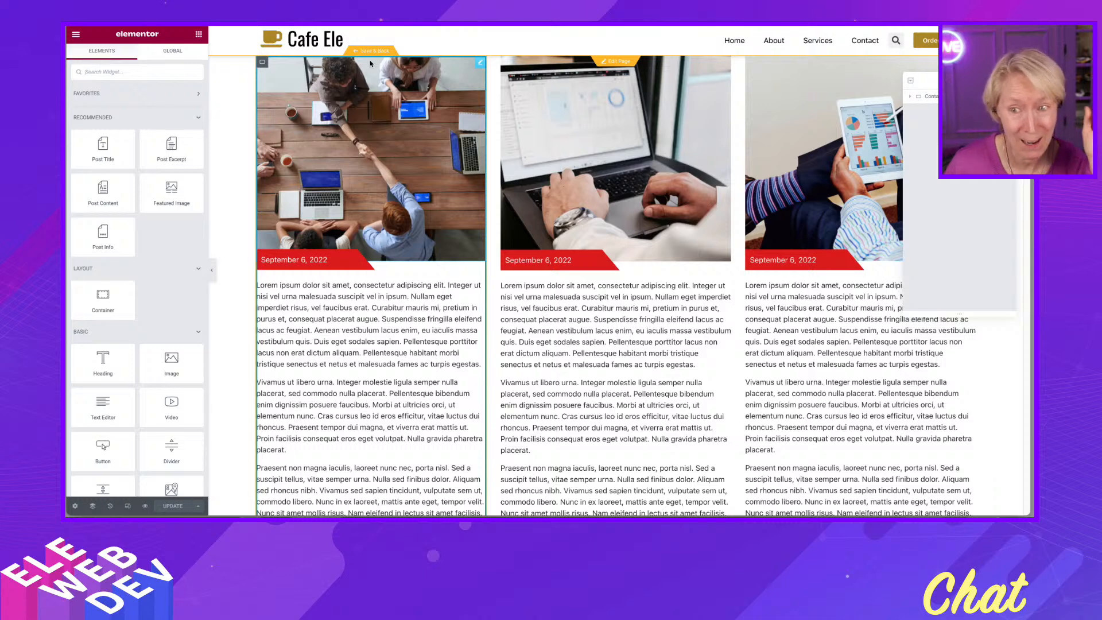
pyautogui.click(374, 52)
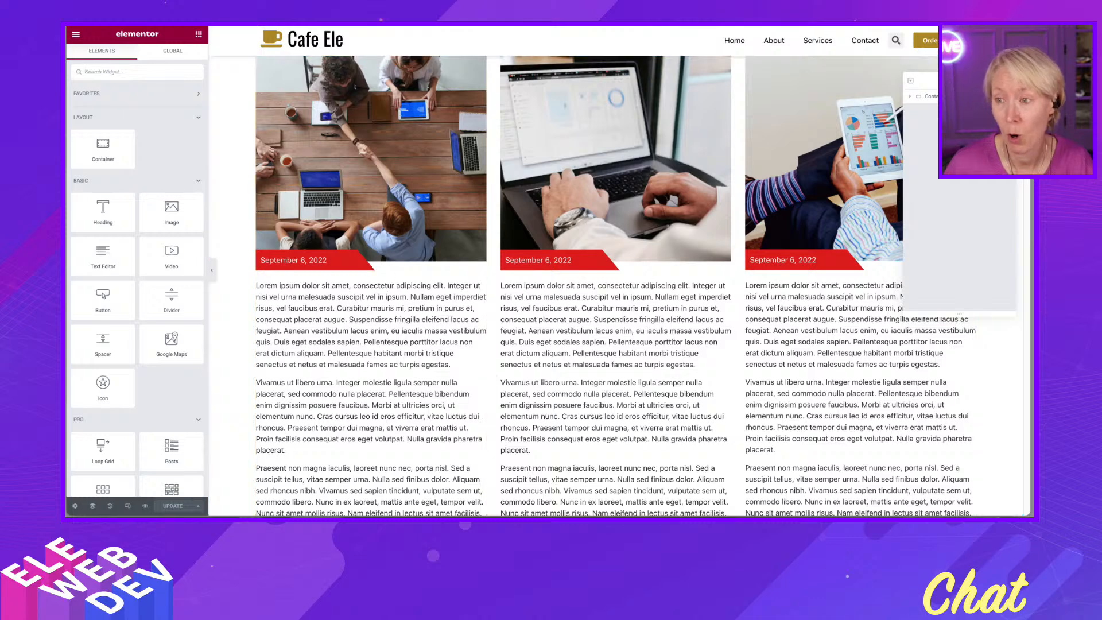
# - Open the Theme Builder through Finder and edit the Elementor Loop Item #1013 template
pyautogui.hotkey('ctrl', 'Tab')
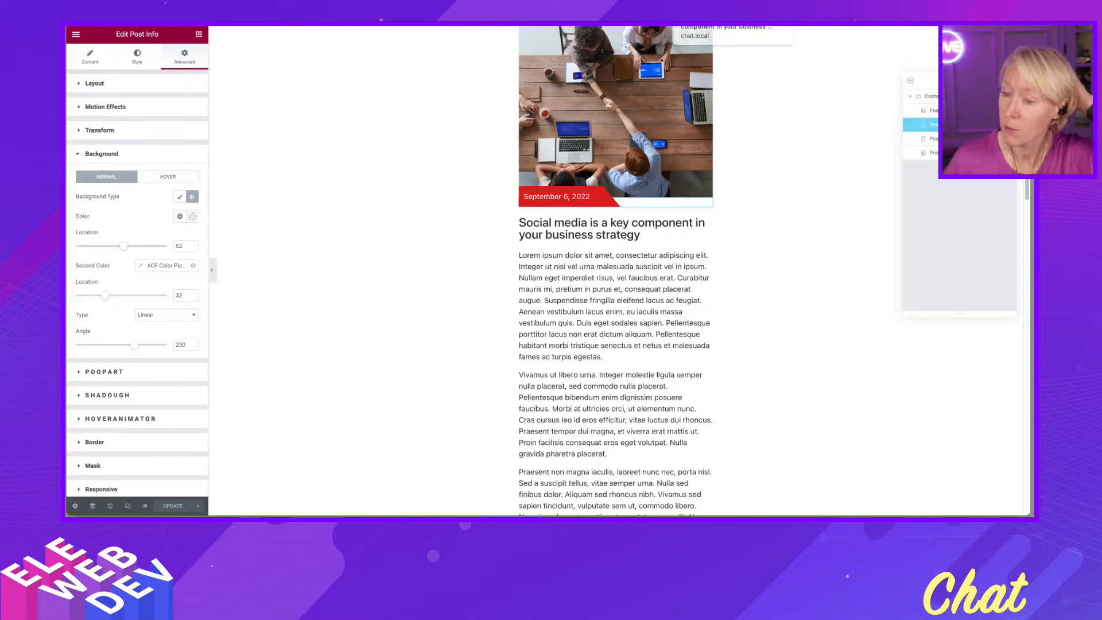
pyautogui.hotkey('ctrl', 'shift', 'Tab')
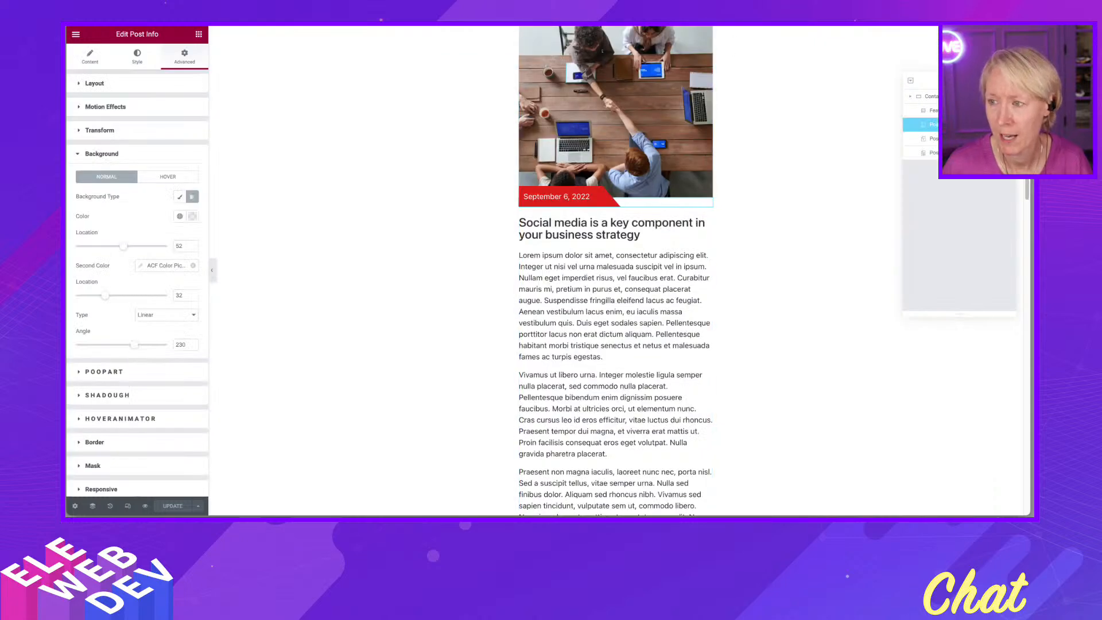
pyautogui.hotkey('ctrl', 'e')
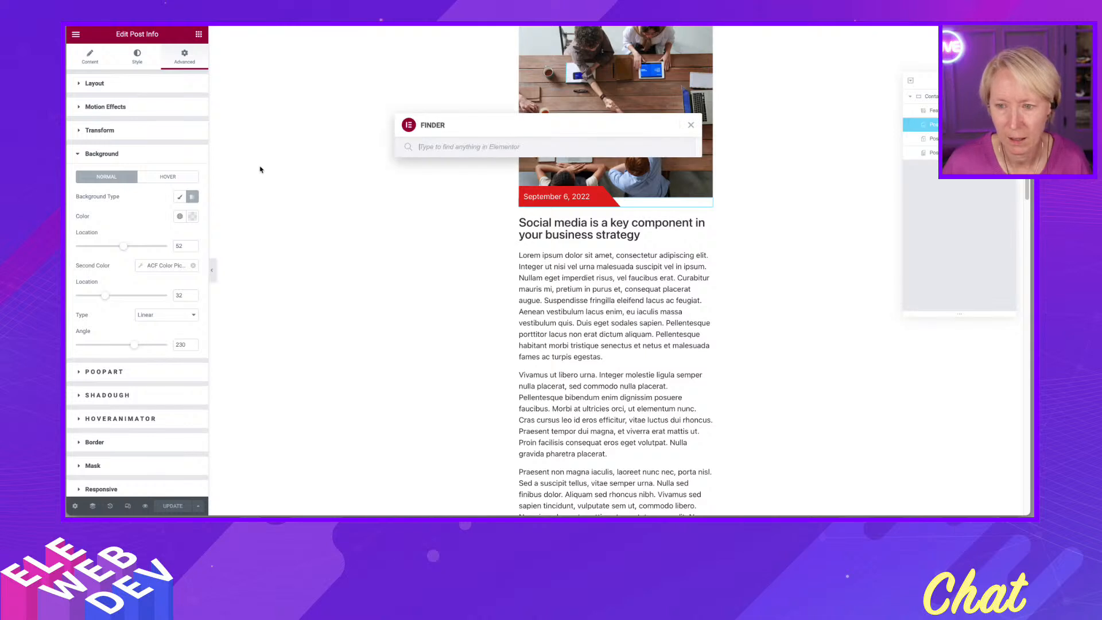
pyautogui.write('the')
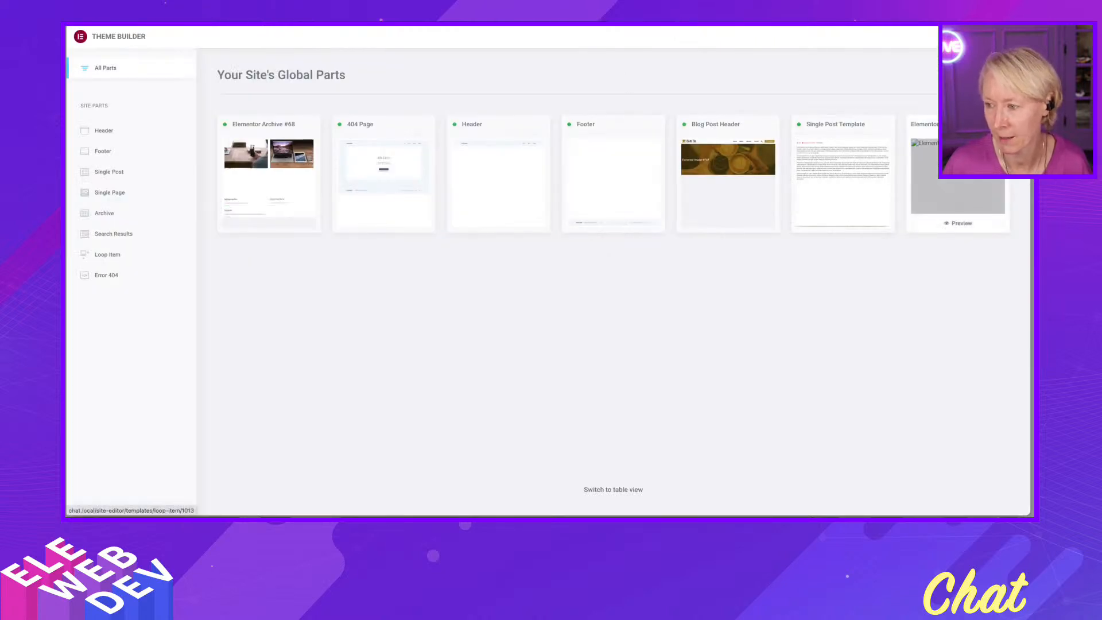
pyautogui.click(958, 172)
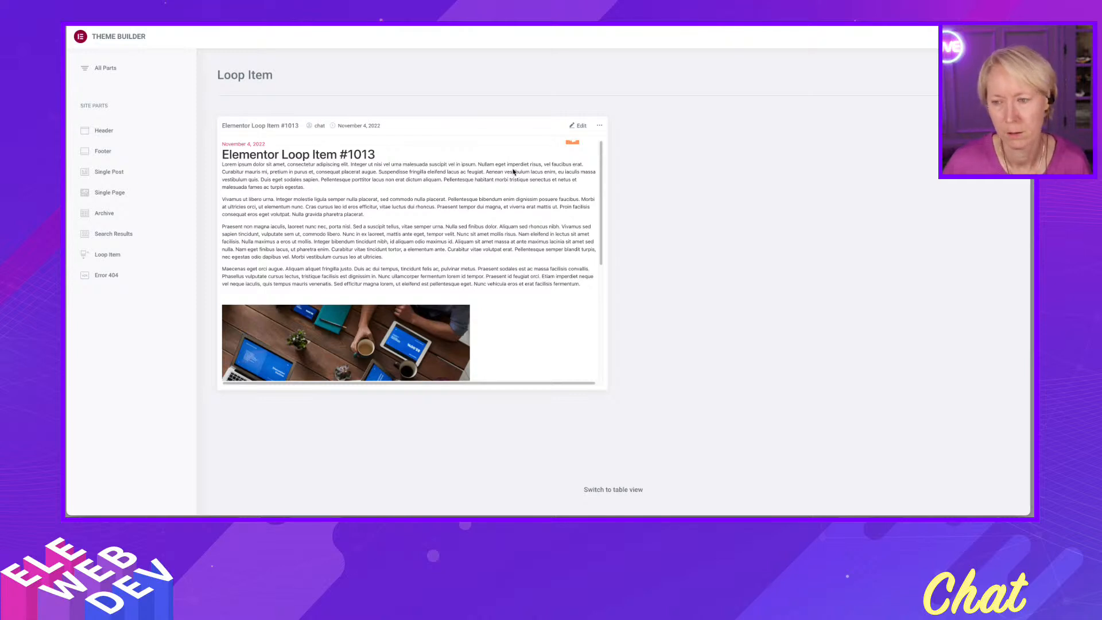
pyautogui.click(583, 127)
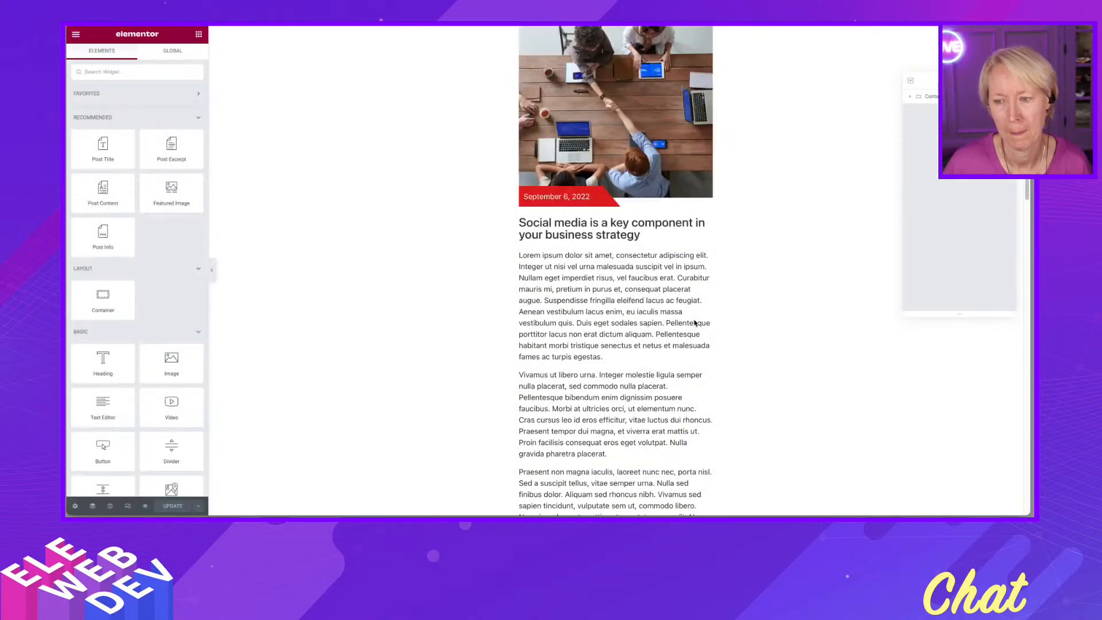
# - Set the Post Info widget's gradient background angle to 270 and update the template
pyautogui.click(602, 198)
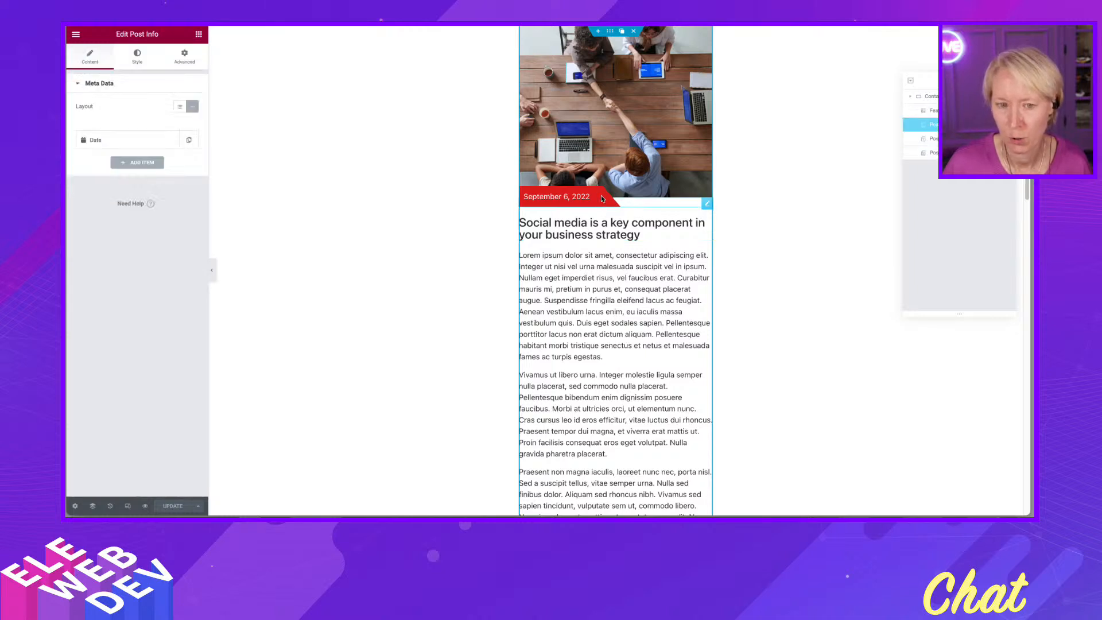
pyautogui.click(190, 57)
pyautogui.scroll(-2, 119, 402)
pyautogui.scroll(-2, 119, 412)
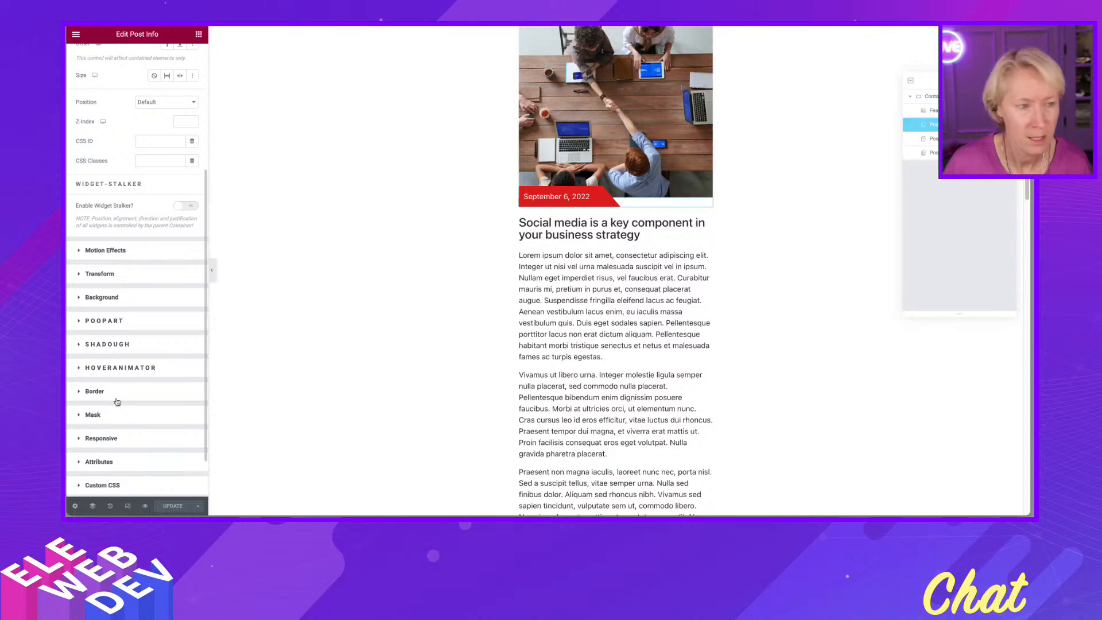
pyautogui.click(120, 297)
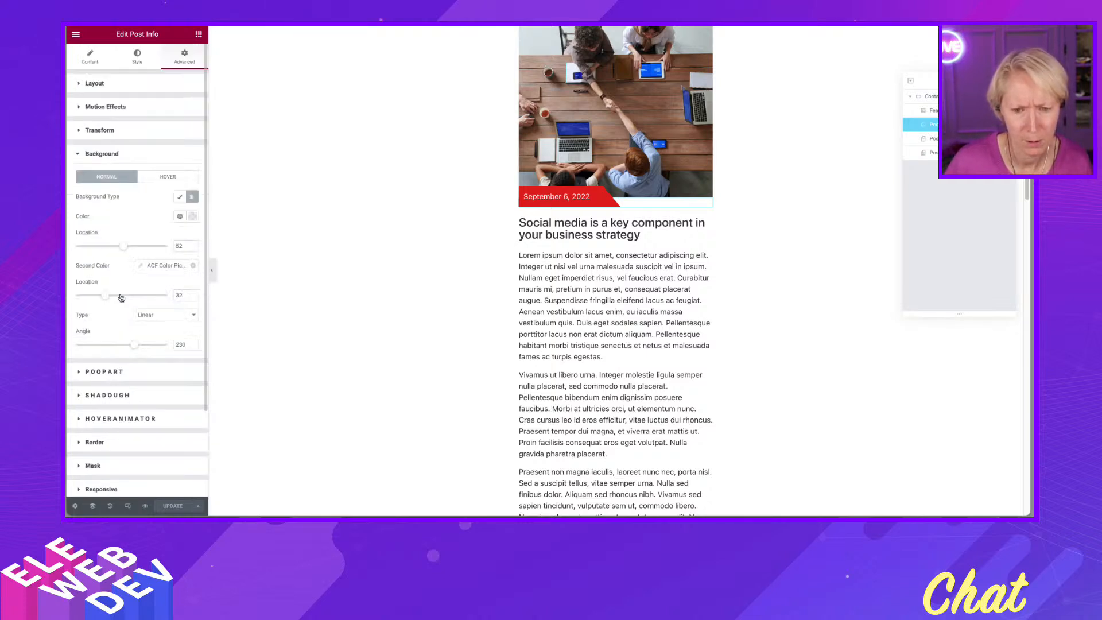
pyautogui.moveTo(131, 347)
pyautogui.mouseDown()
pyautogui.moveTo(115, 350)
pyautogui.moveTo(145, 351)
pyautogui.mouseUp()
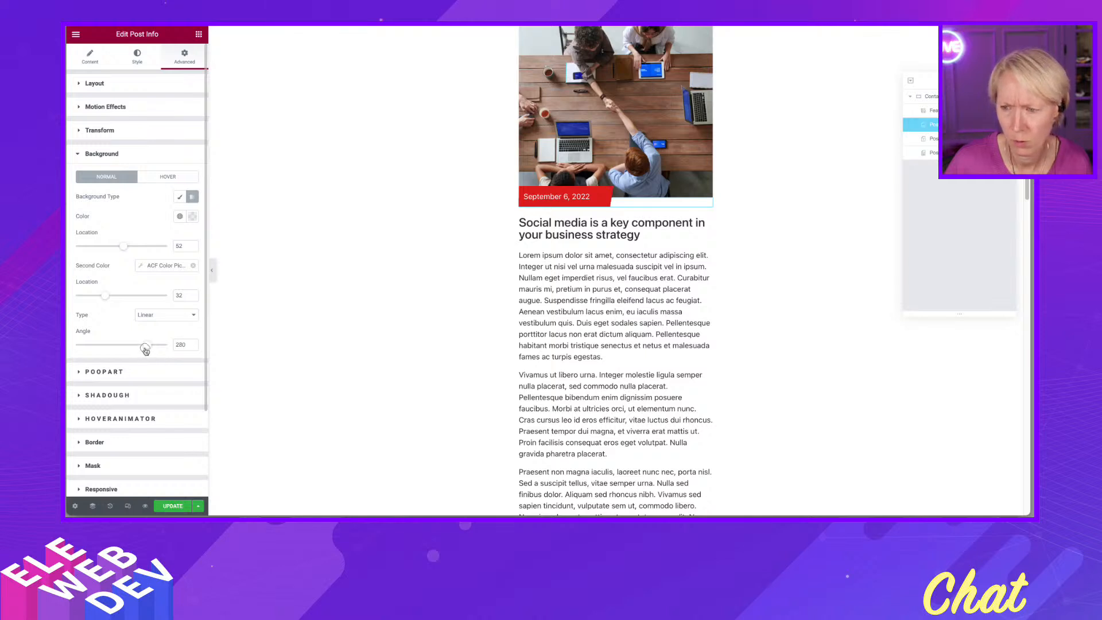
pyautogui.click(176, 506)
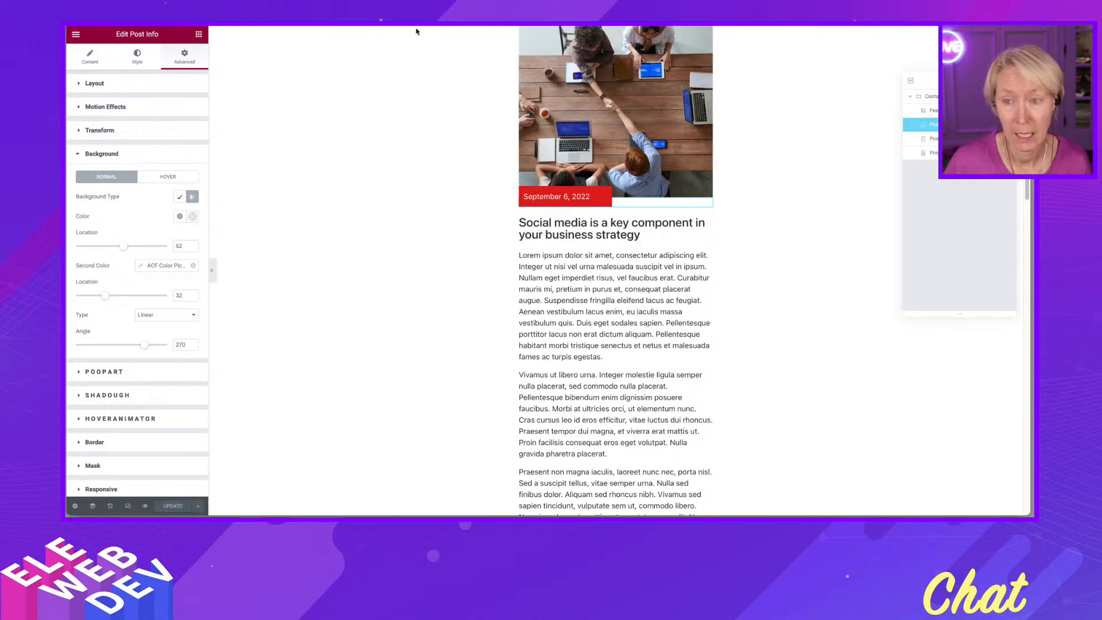
# - Switch to the front-end page to check the date badges, editing the loop template inline and saving back
pyautogui.click(355, 24)
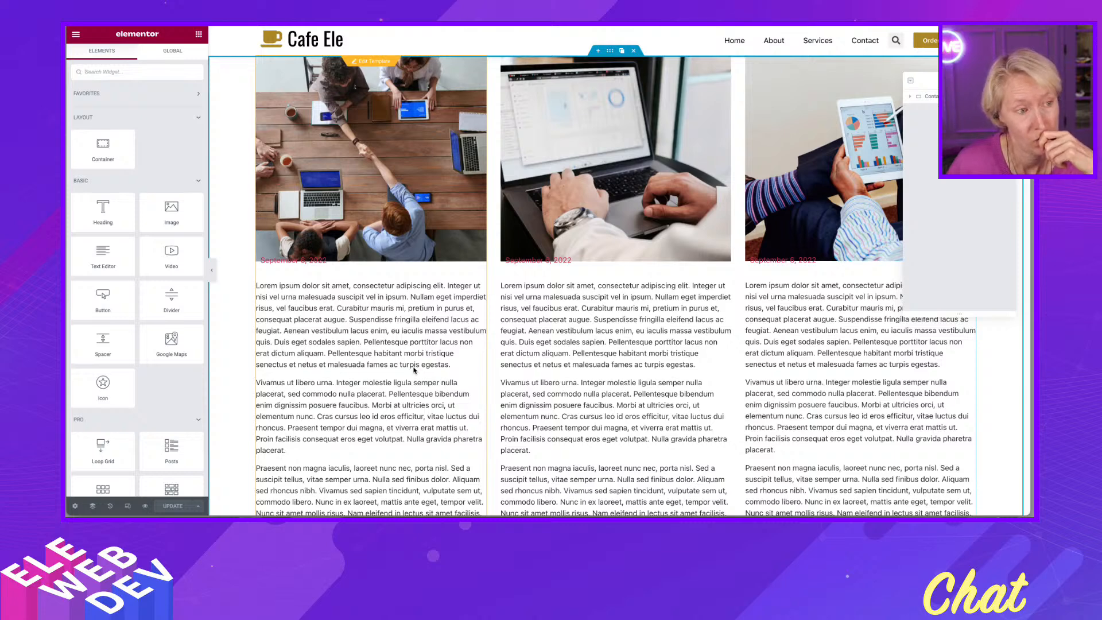
pyautogui.click(375, 63)
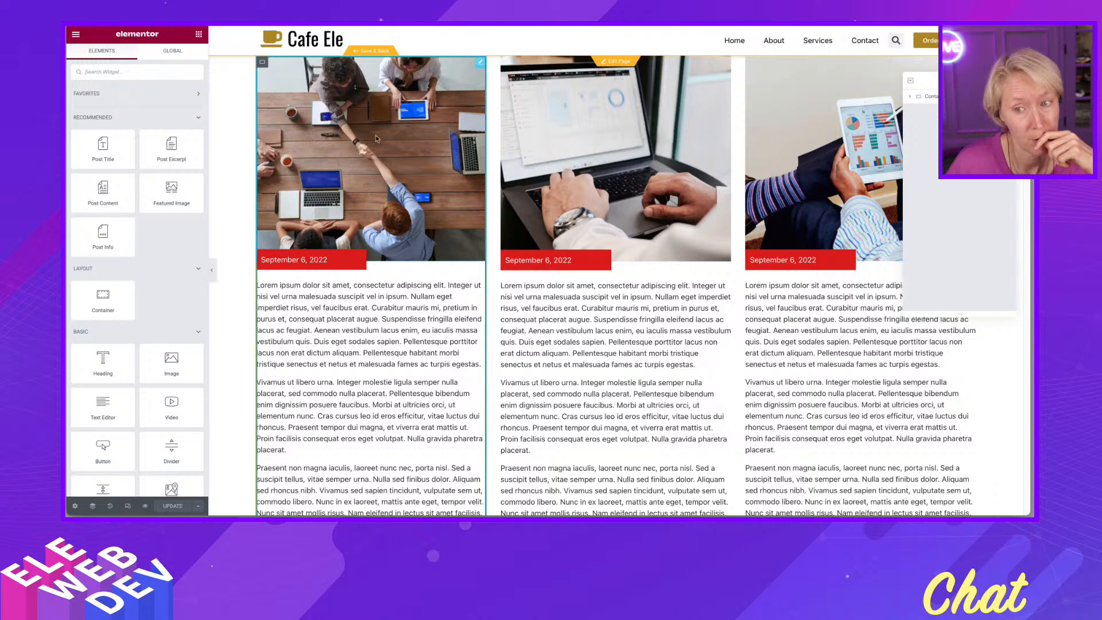
pyautogui.click(374, 53)
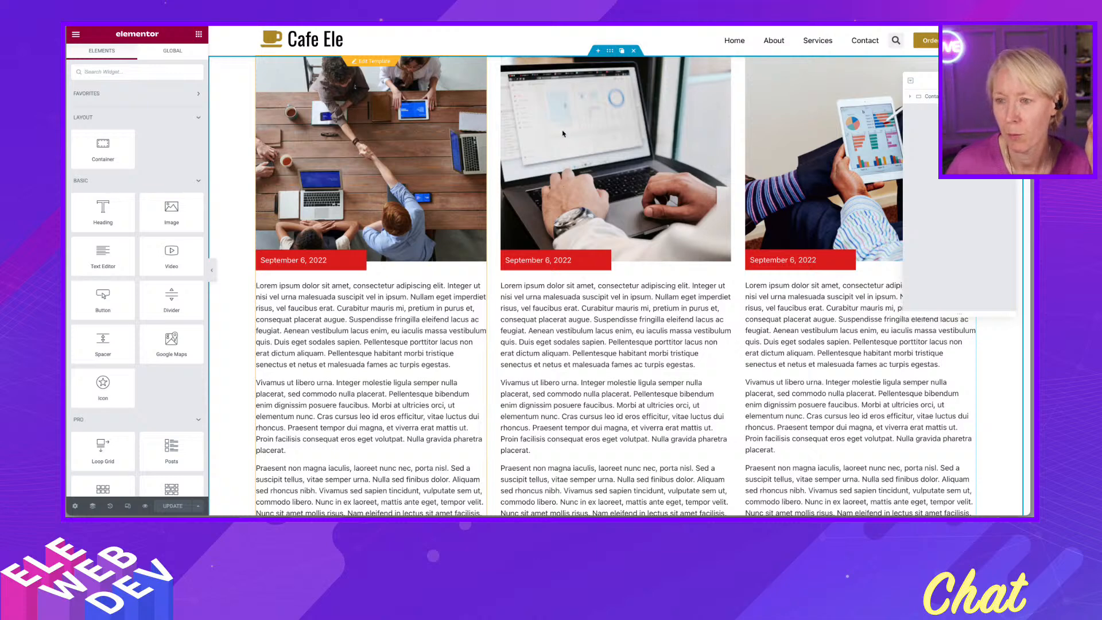
pyautogui.click(551, 17)
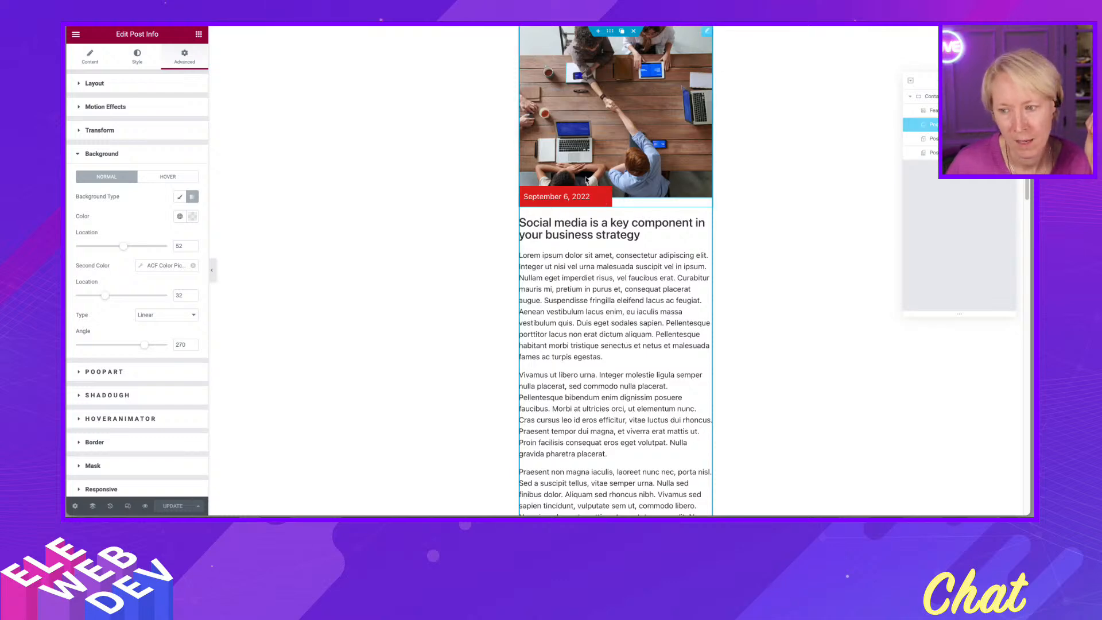
pyautogui.hotkey('ctrl', 'Tab')
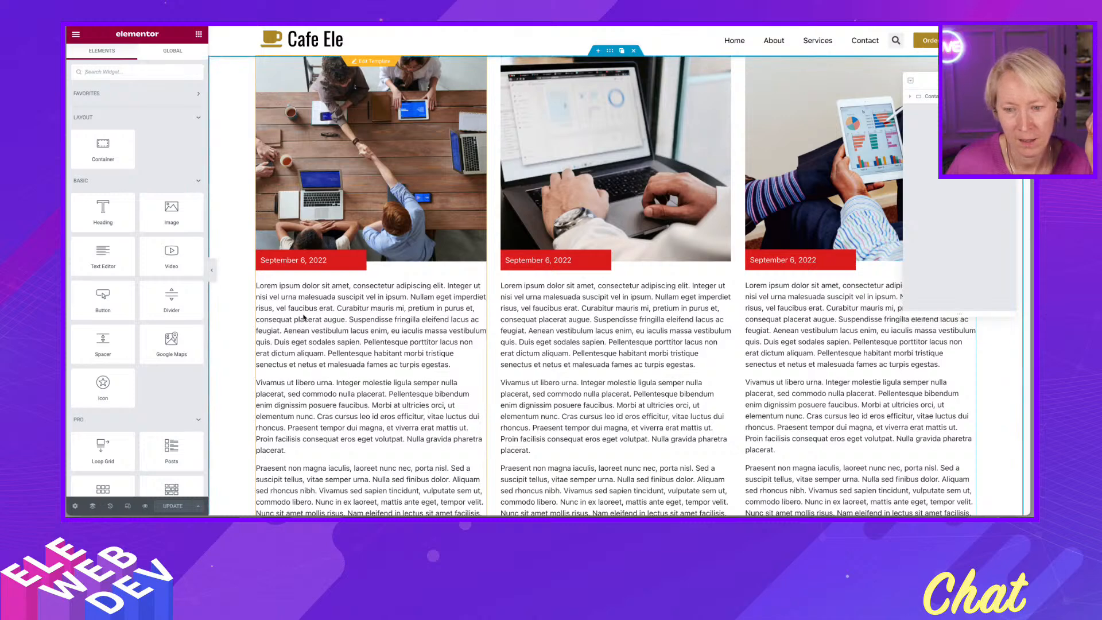
pyautogui.click(370, 63)
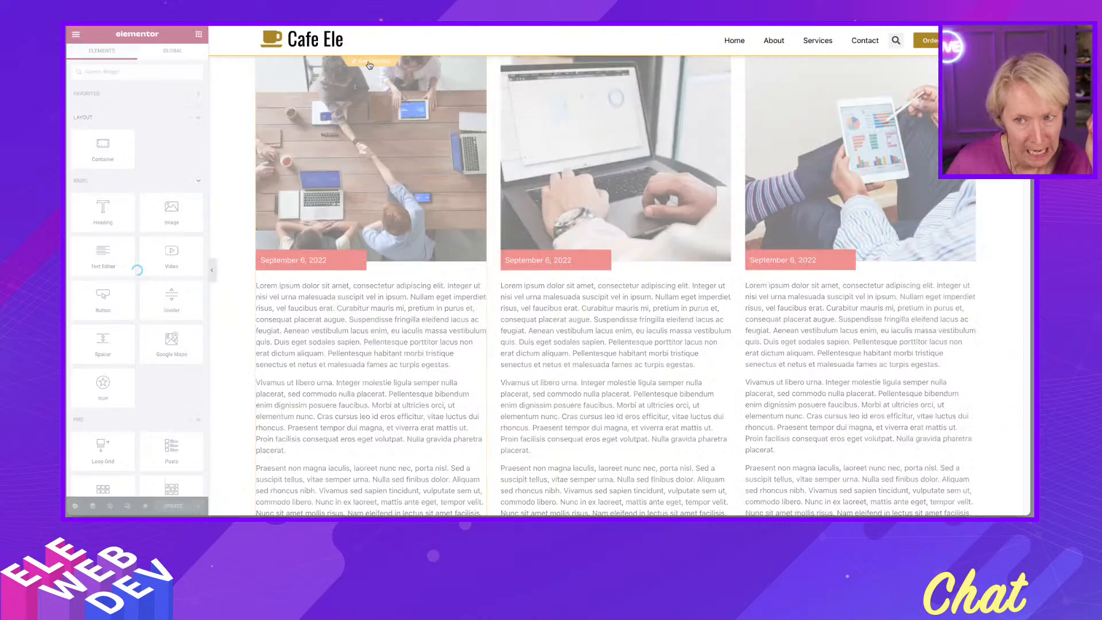